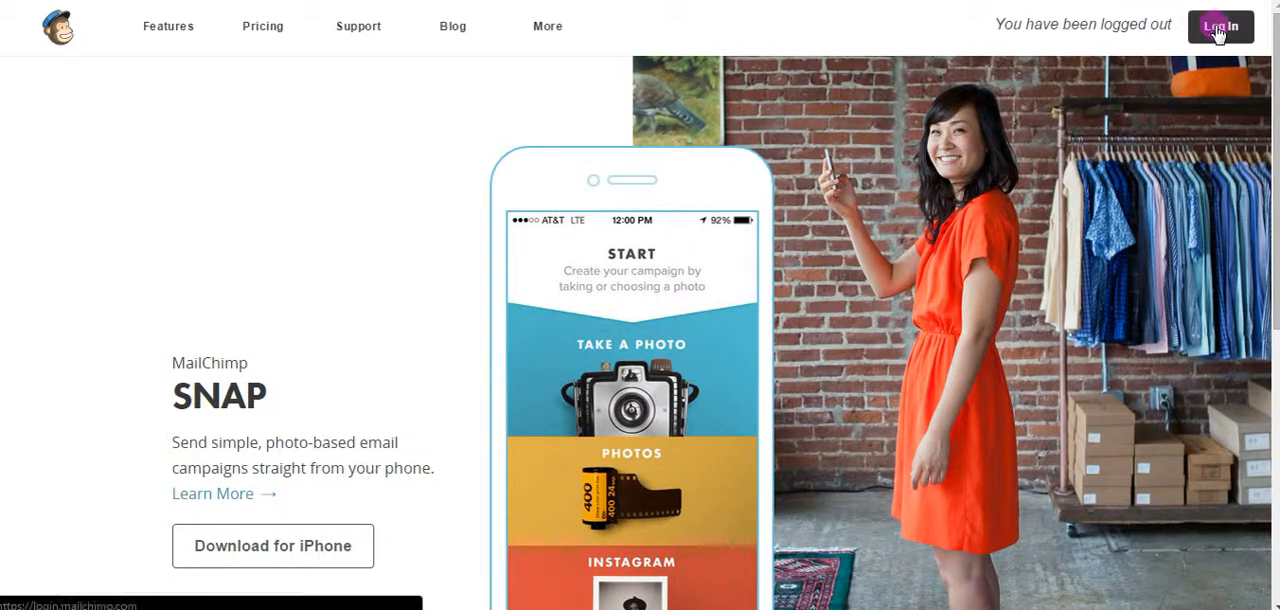
Log in to the MailChimp account with the prefilled credentials.
{"action": "left_click", "coordinate": [1218, 30]}
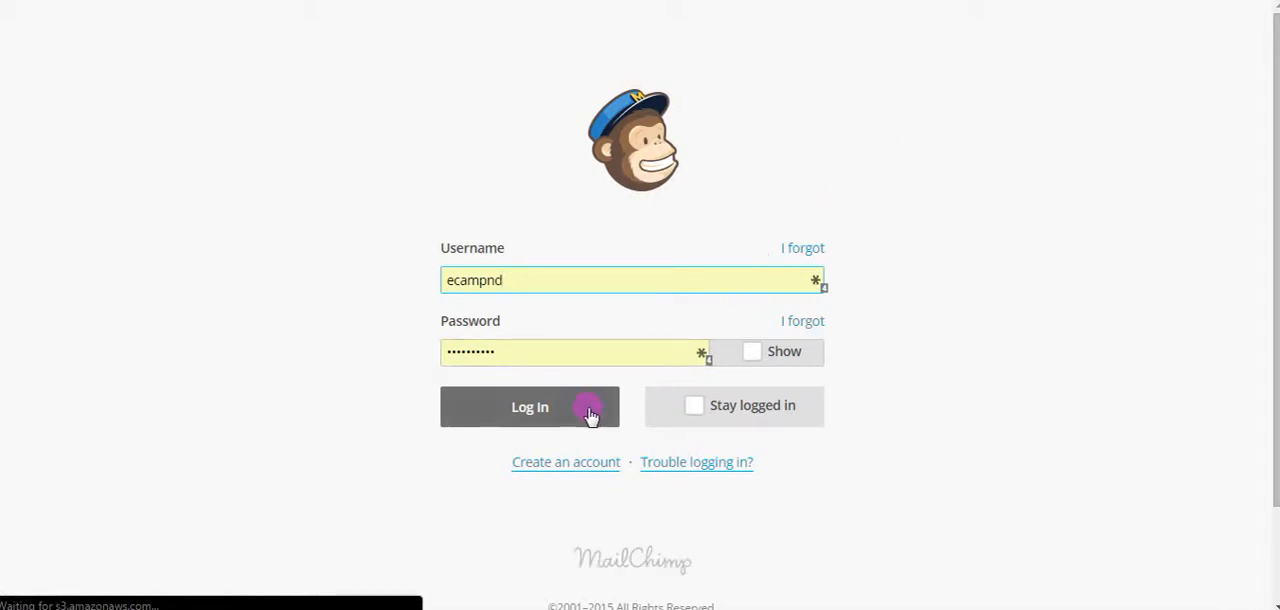
{"action": "left_click", "coordinate": [590, 415]}
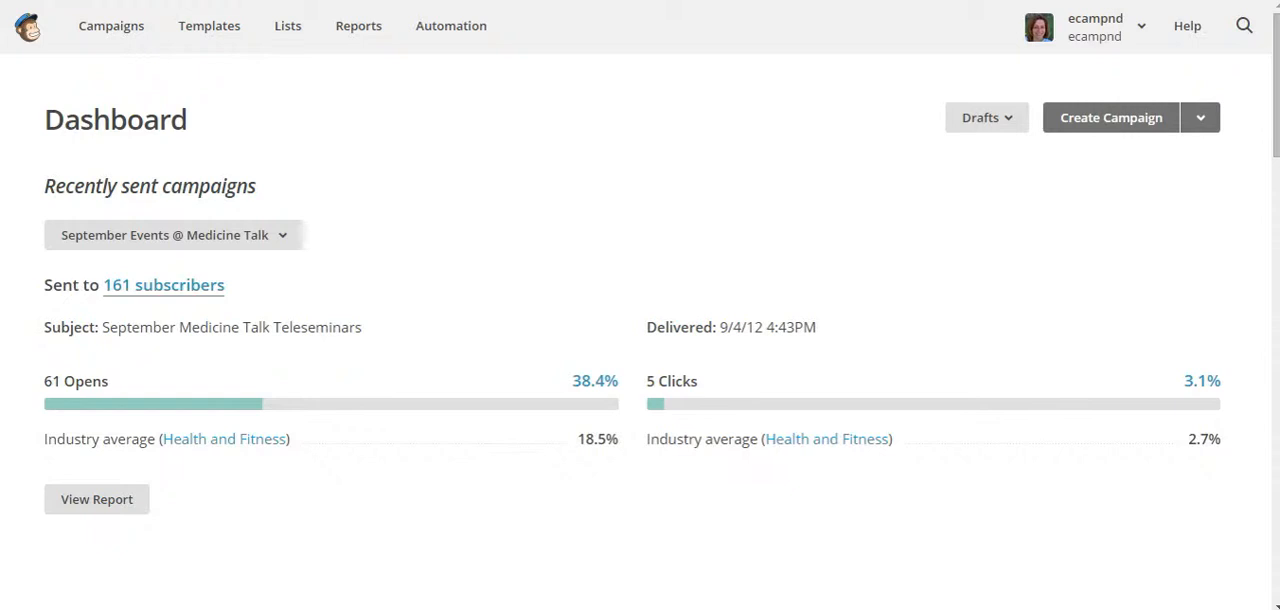
Shrink the browser window to view the collapsed navigation menu, and close the menu again.
{"action": "key", "text": "super+Down"}
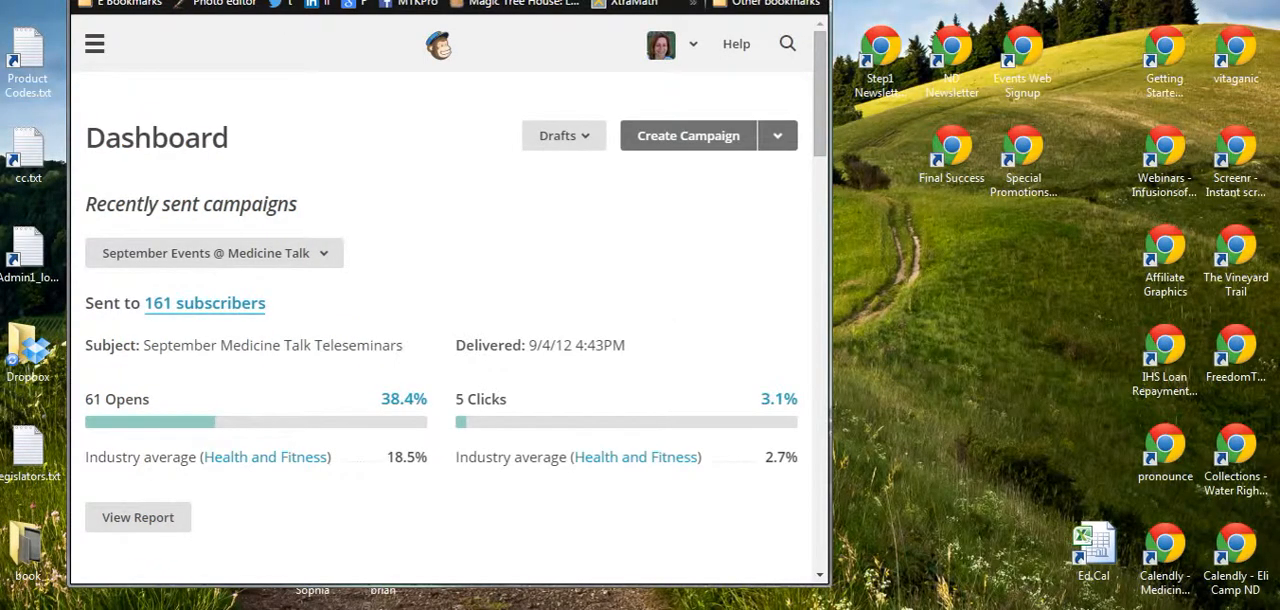
{"action": "left_click", "coordinate": [93, 45]}
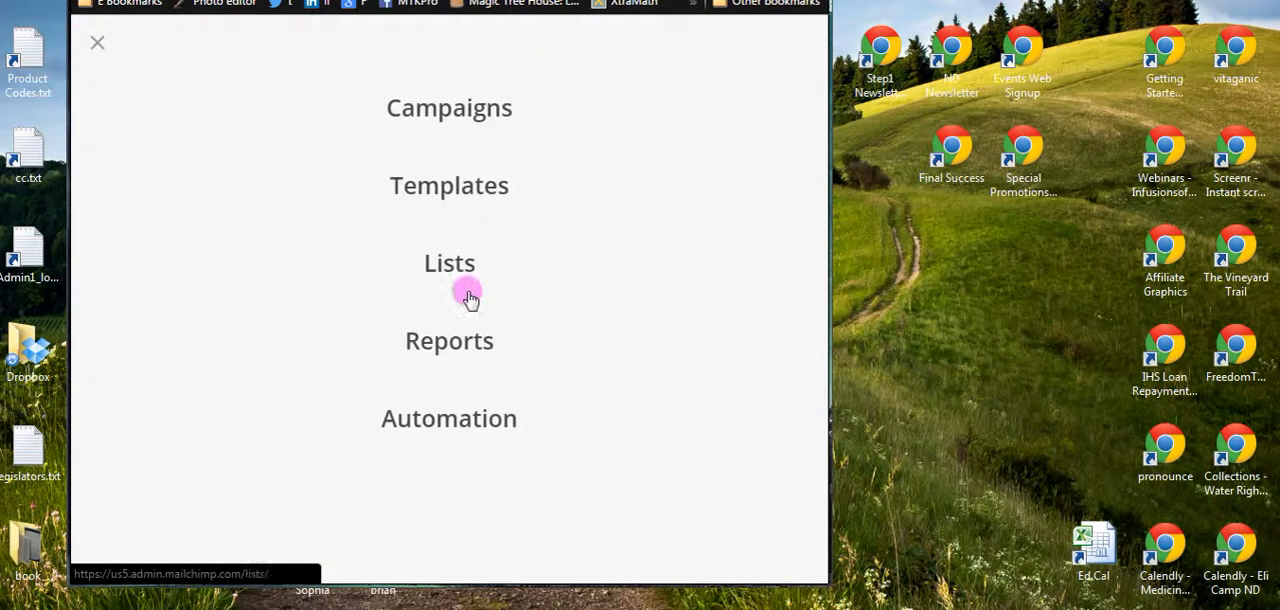
{"action": "left_click", "coordinate": [97, 46]}
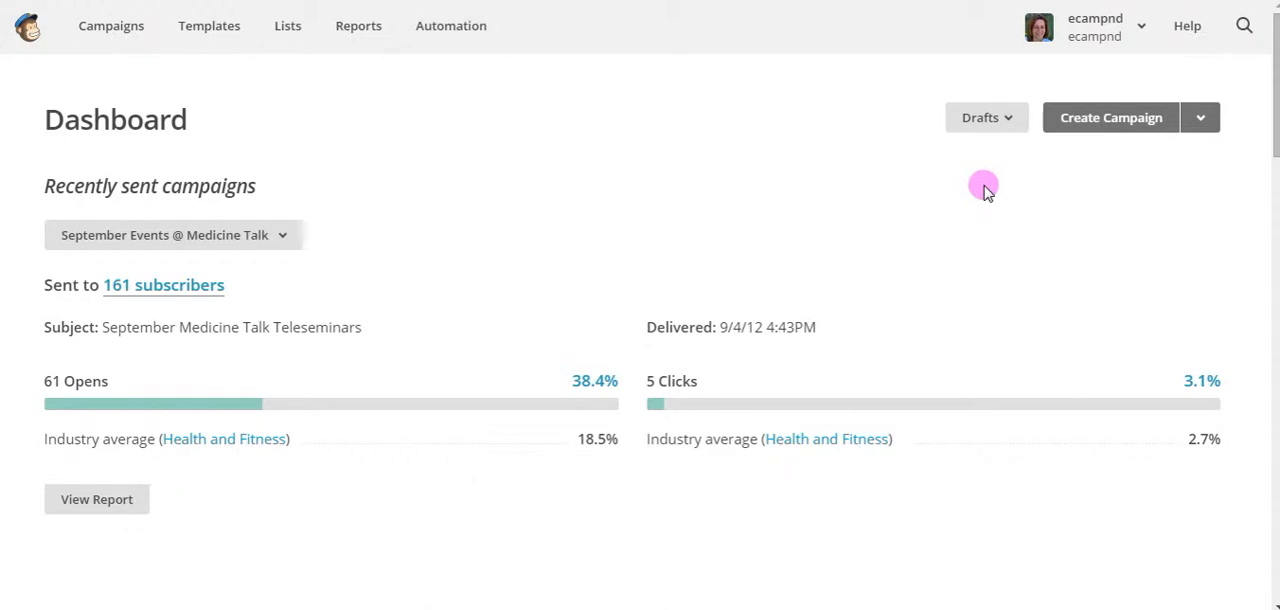
Create a regular campaign addressed to the entire The Best Health Newsletter list and proceed to its setup.
{"action": "left_click", "coordinate": [1097, 121]}
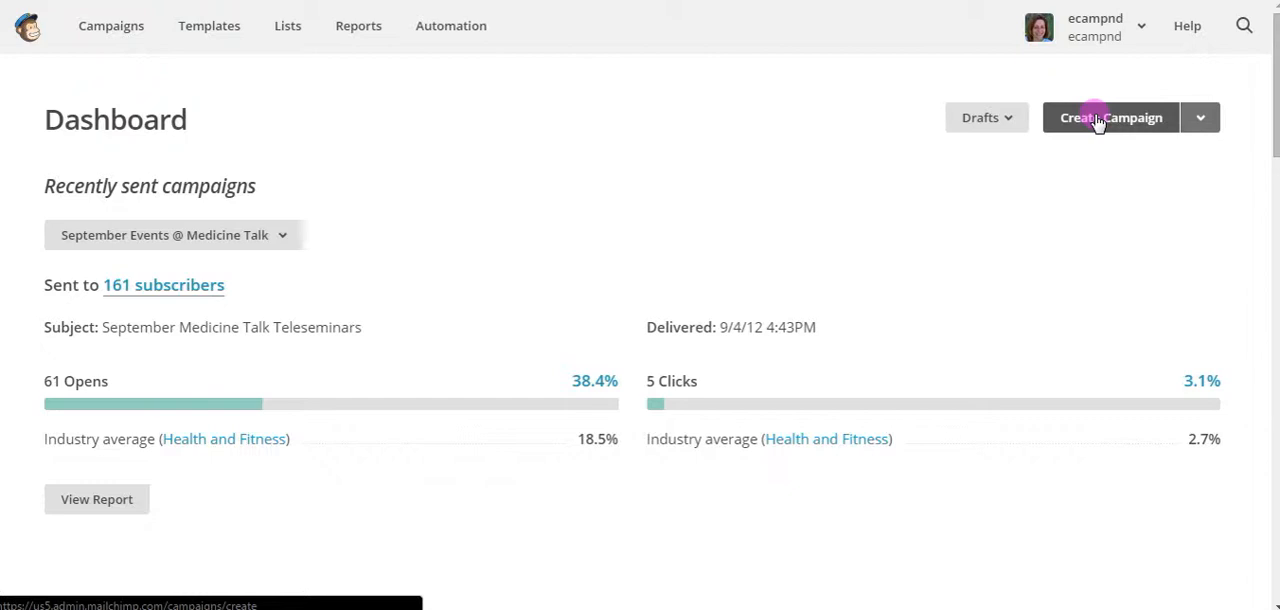
{"action": "left_click", "coordinate": [1097, 120]}
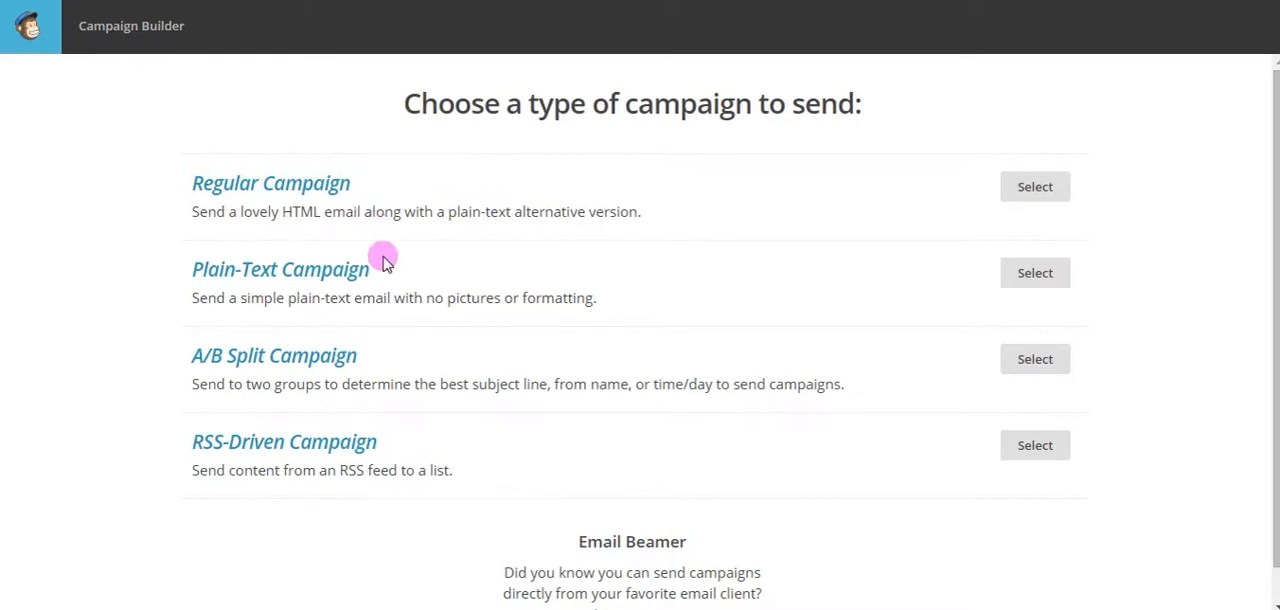
{"action": "left_click", "coordinate": [299, 188]}
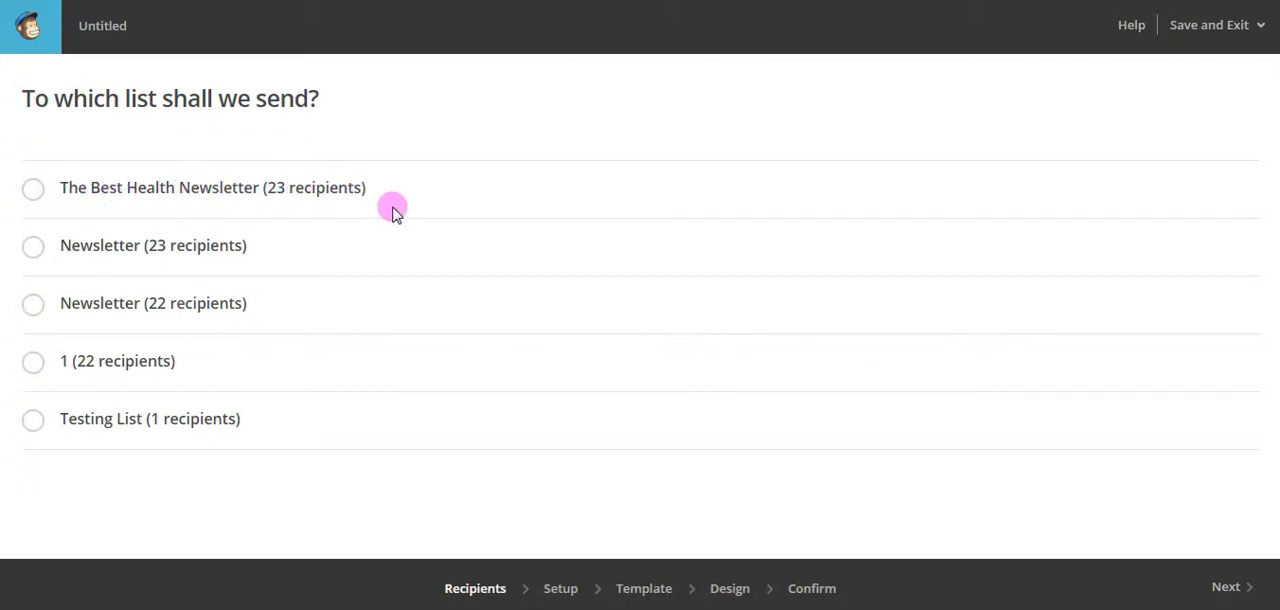
{"action": "left_click", "coordinate": [31, 193]}
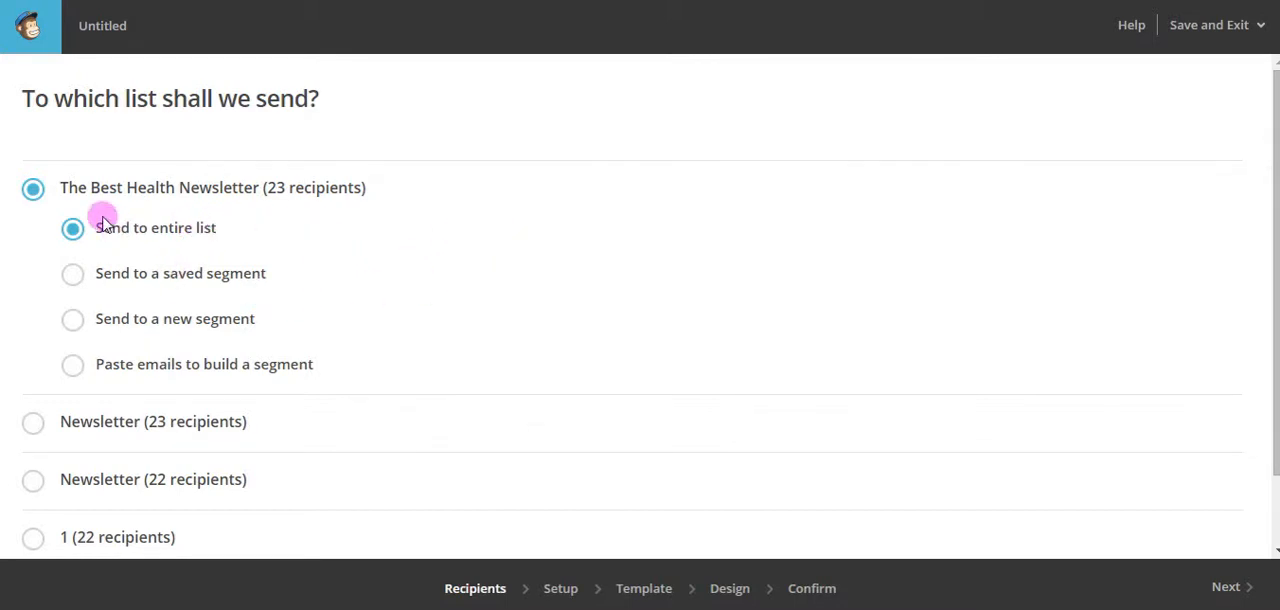
{"action": "left_click", "coordinate": [1225, 590]}
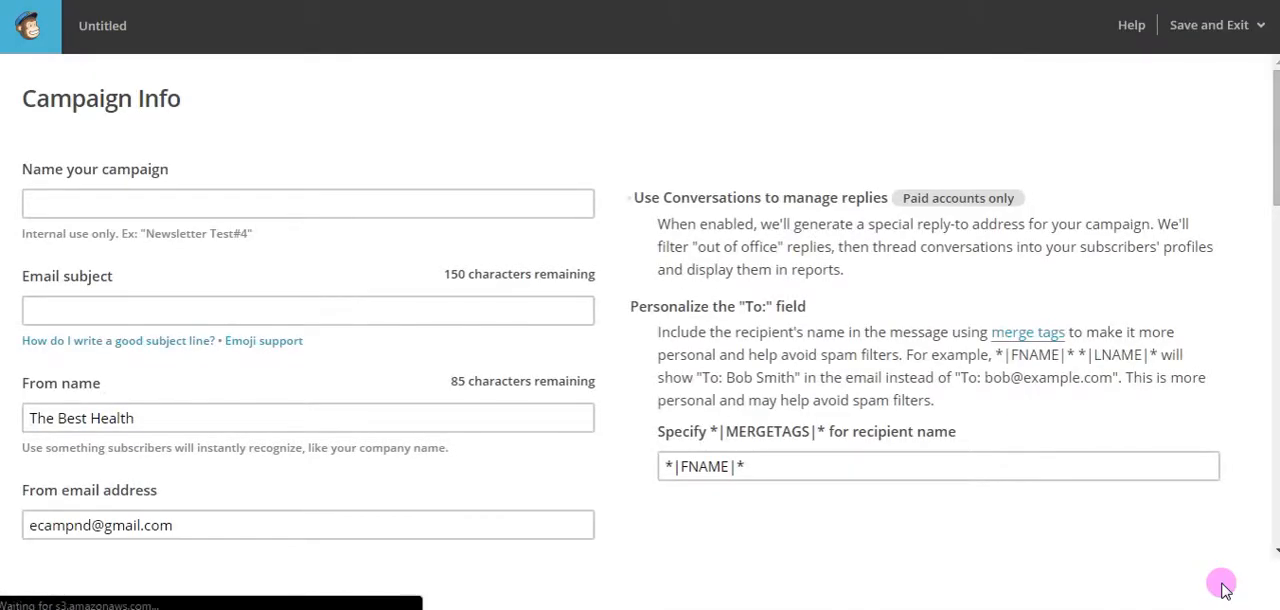
Name the campaign "April 2015 Newsletter" and set the email subject to "The Best Health Newsletter April 2015".
{"action": "left_click", "coordinate": [176, 203]}
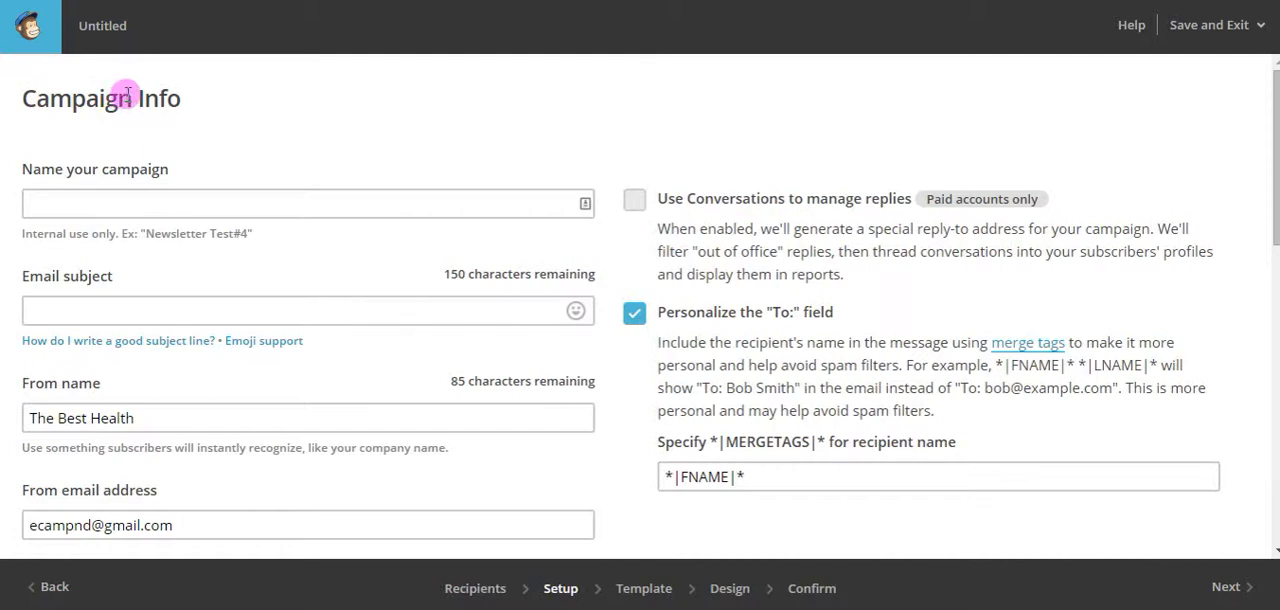
{"action": "left_click", "coordinate": [130, 202]}
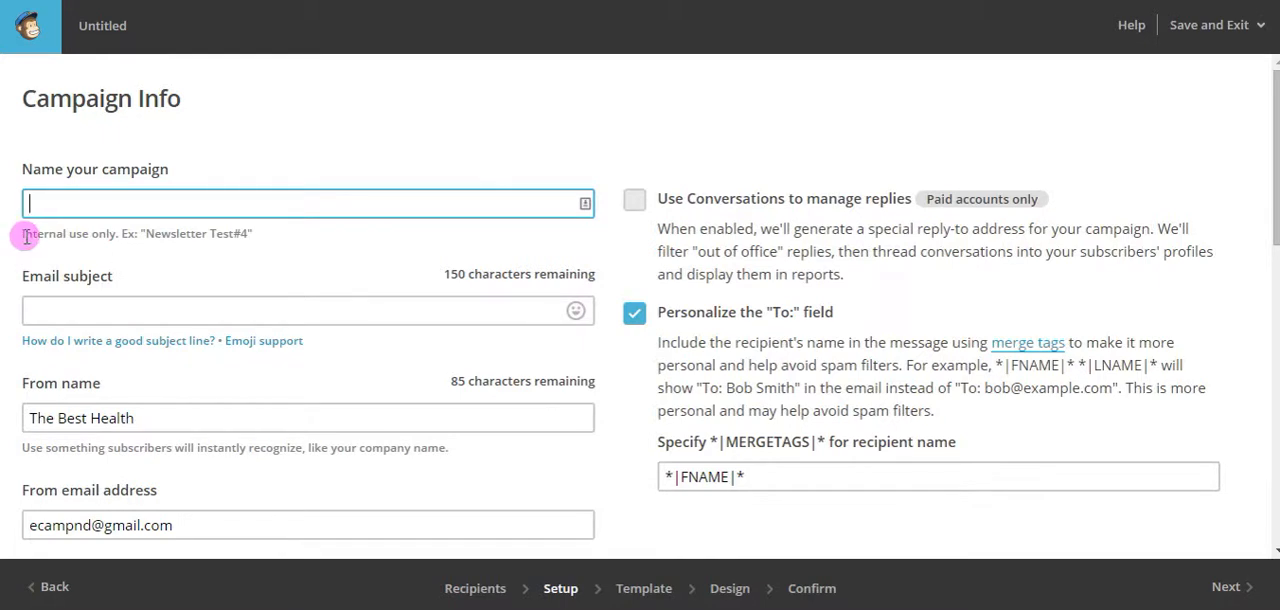
{"action": "left_click_drag", "start_coordinate": [26, 236], "coordinate": [119, 235]}
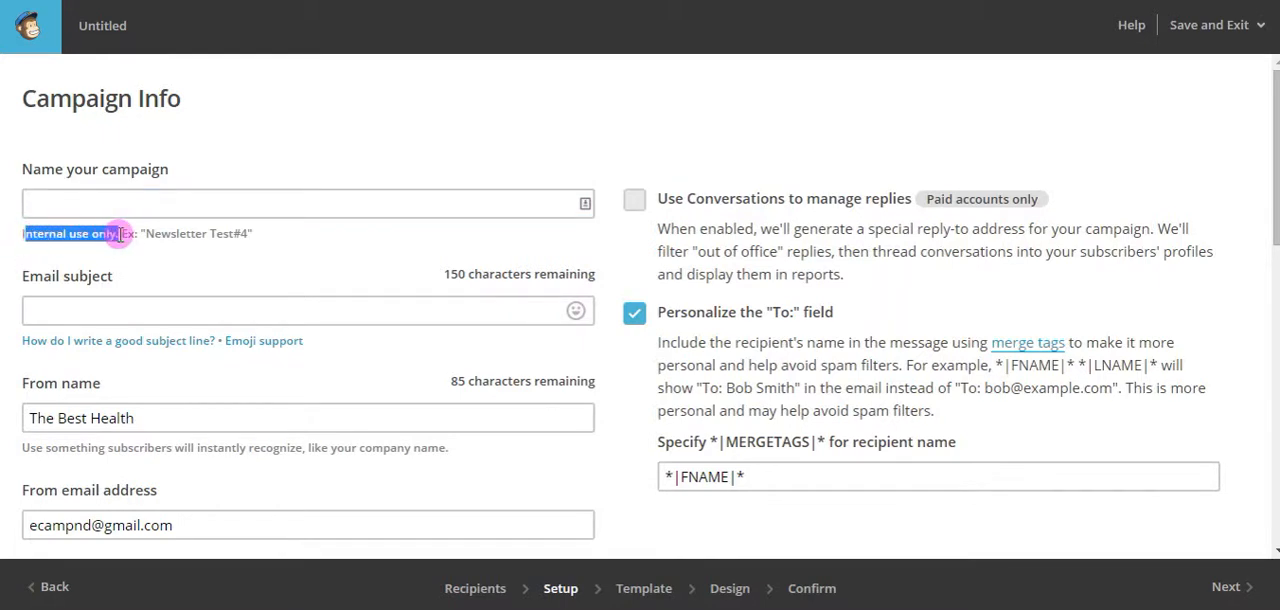
{"action": "left_click", "coordinate": [84, 197]}
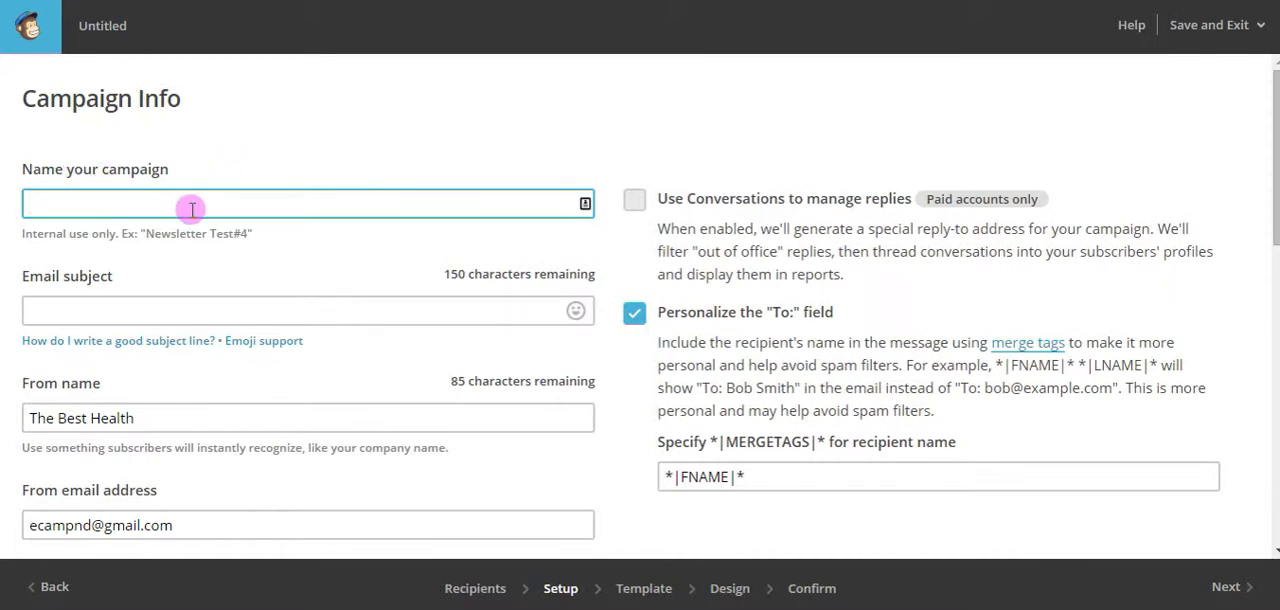
{"action": "type", "text": "A"}
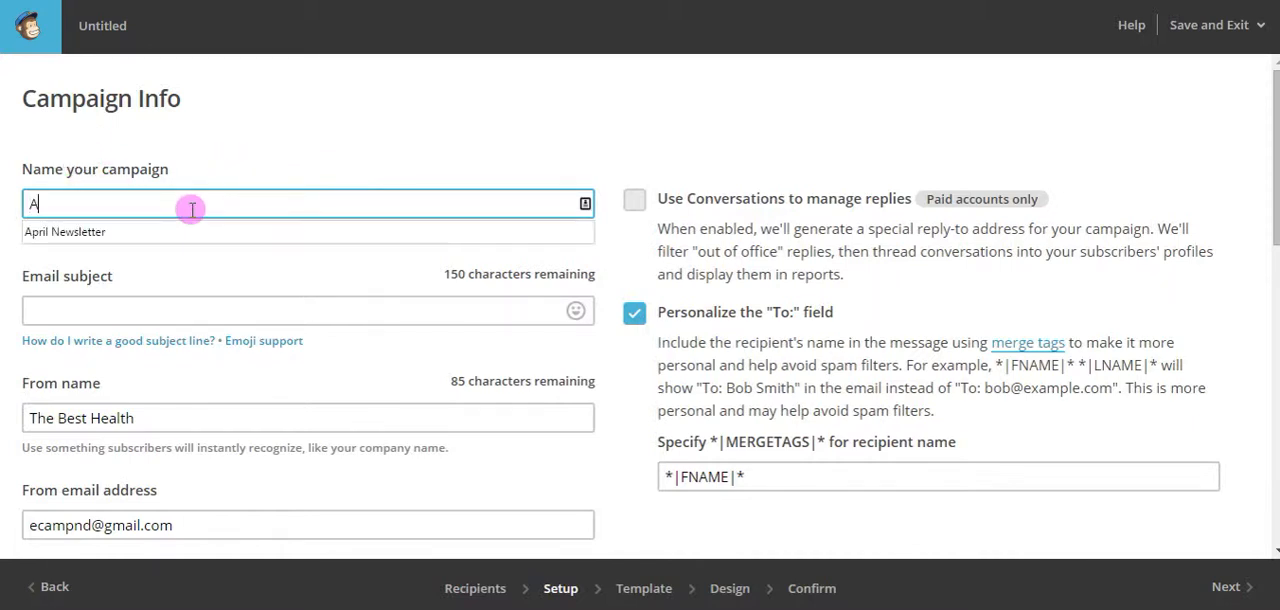
{"action": "type", "text": "pril 2015 Newsletter"}
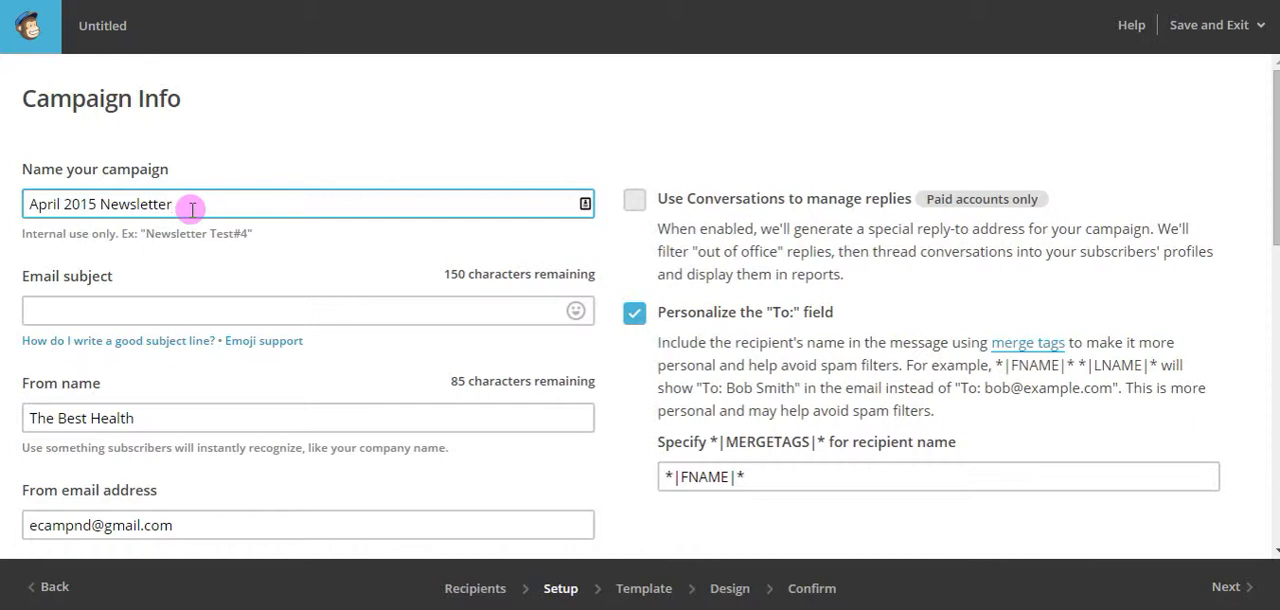
{"action": "left_click", "coordinate": [249, 307]}
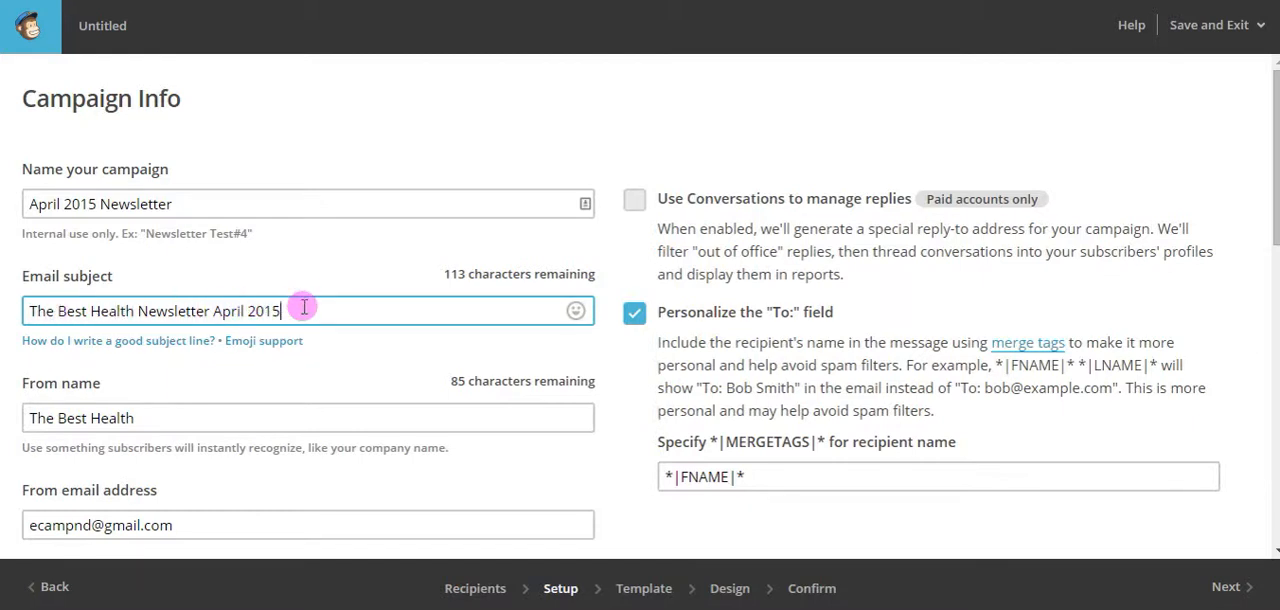
Review the sender details, reply handling, tracking, social media and authentication options in the campaign setup.
{"action": "scroll", "coordinate": [362, 385], "scroll_direction": "down", "scroll_amount": 1}
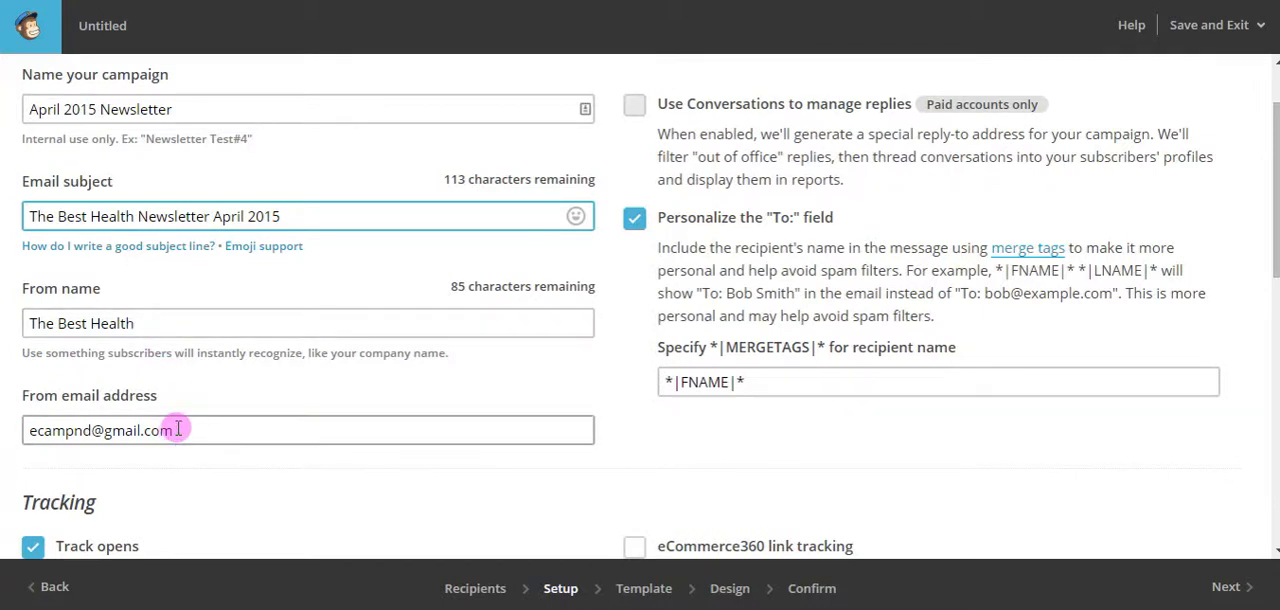
{"action": "scroll", "coordinate": [250, 390], "scroll_direction": "up", "scroll_amount": 1}
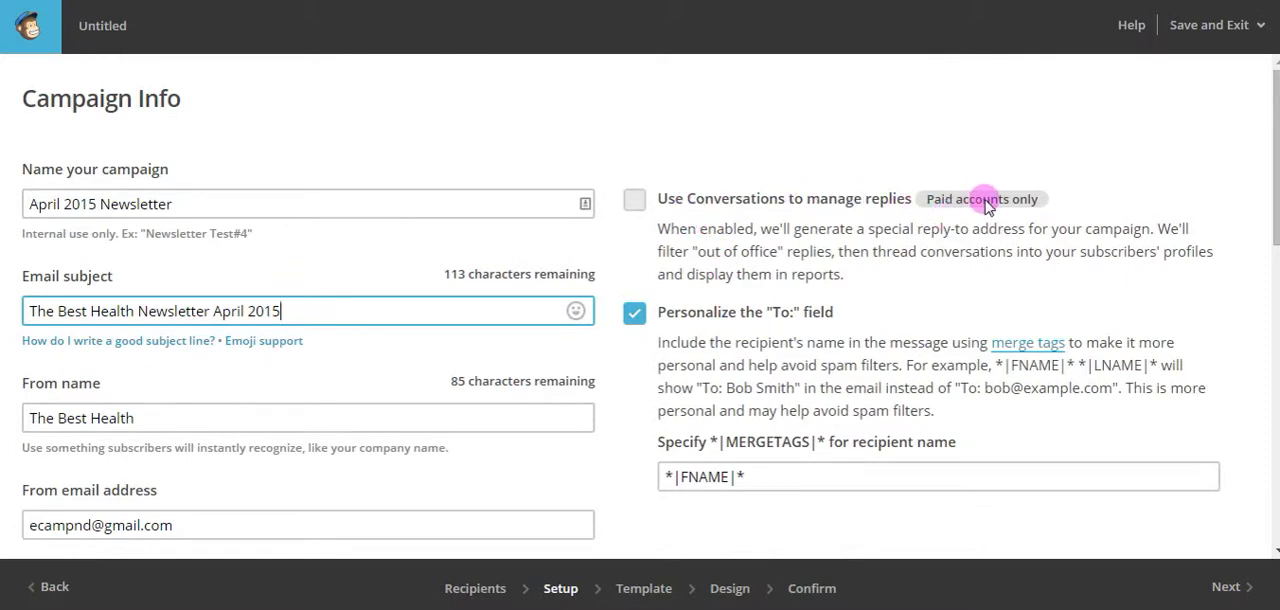
{"action": "scroll", "coordinate": [789, 337], "scroll_direction": "down", "scroll_amount": 1}
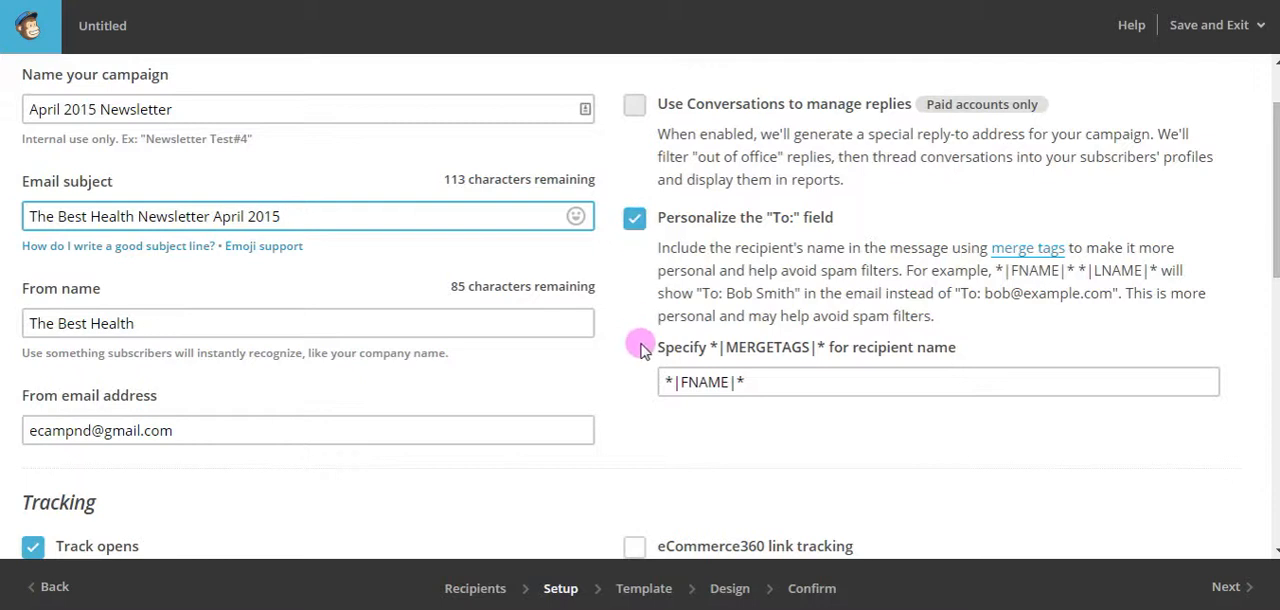
{"action": "scroll", "coordinate": [651, 340], "scroll_direction": "down", "scroll_amount": 3}
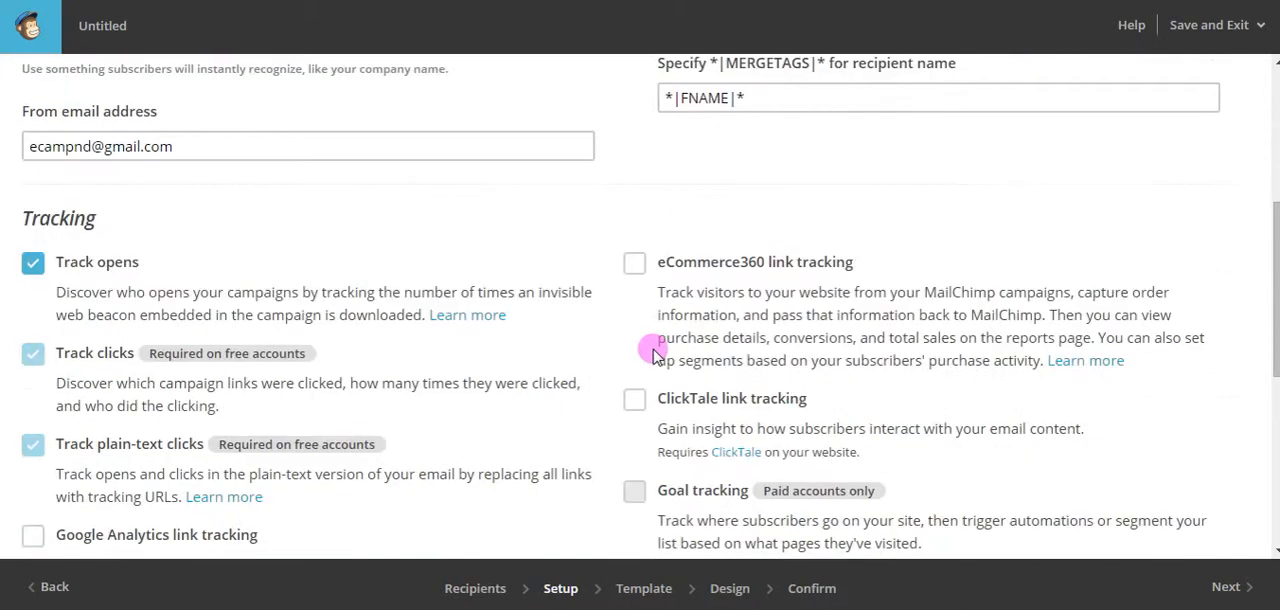
{"action": "scroll", "coordinate": [660, 349], "scroll_direction": "down", "scroll_amount": 1}
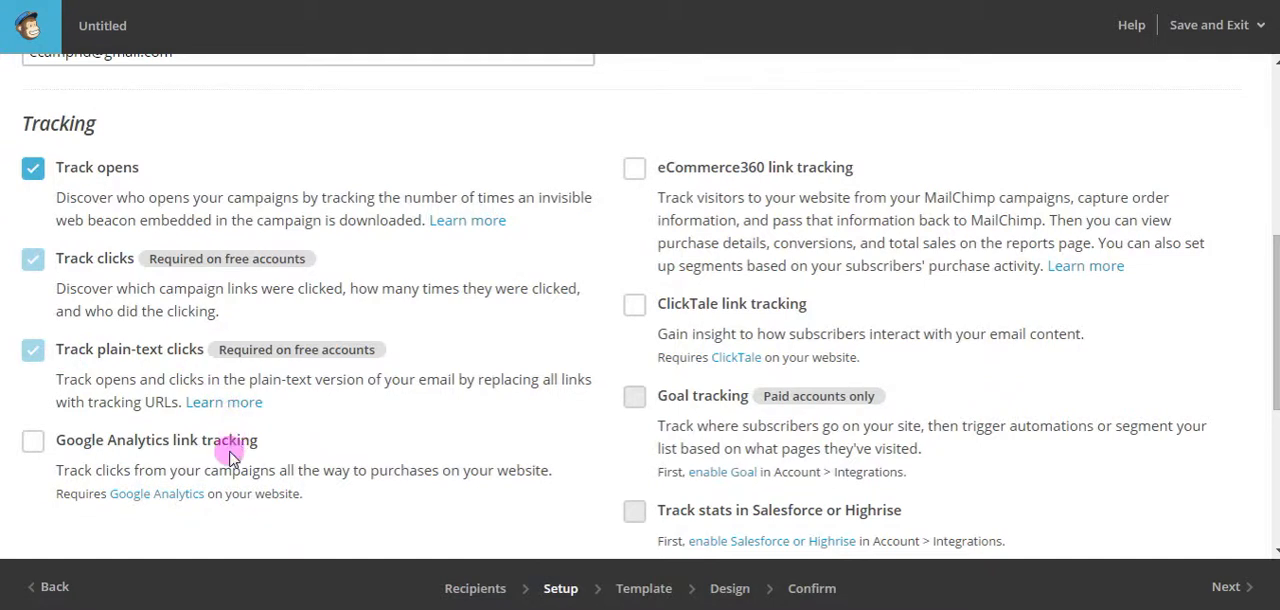
{"action": "left_click", "coordinate": [33, 447]}
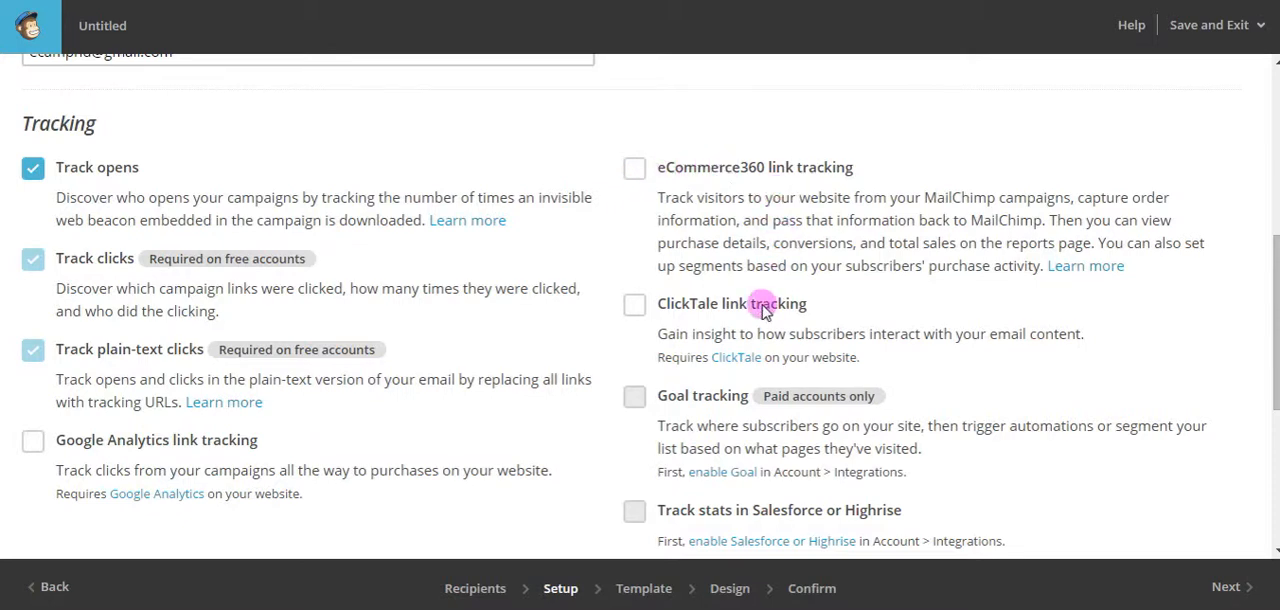
{"action": "scroll", "coordinate": [869, 294], "scroll_direction": "down", "scroll_amount": 1}
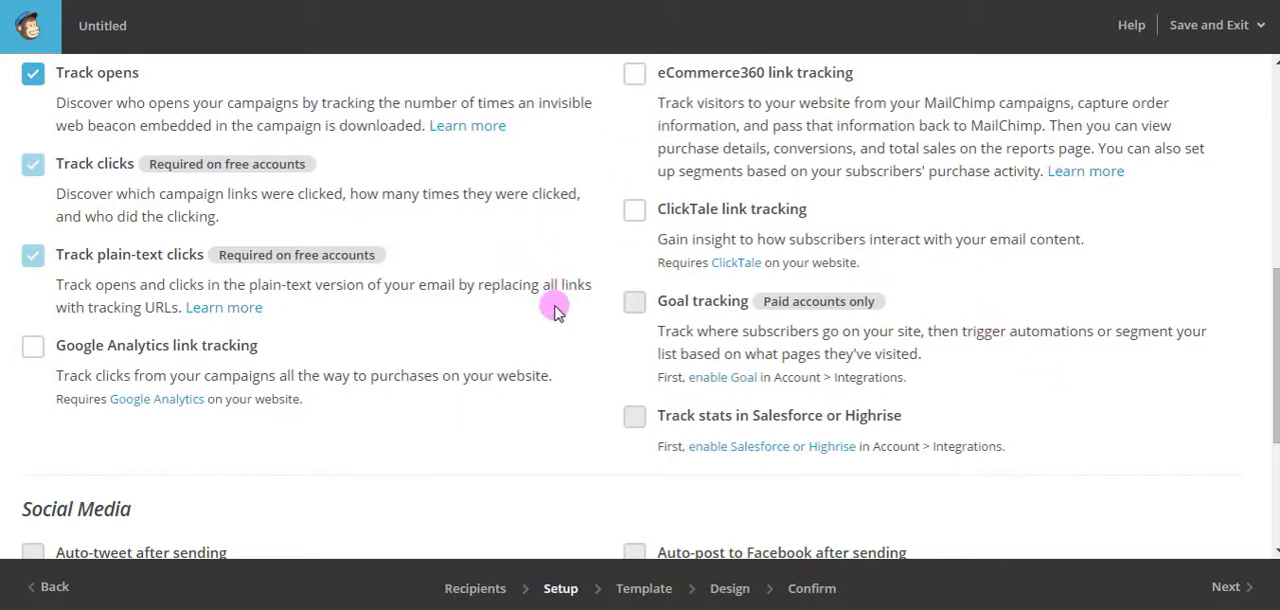
{"action": "scroll", "coordinate": [980, 316], "scroll_direction": "up", "scroll_amount": 1}
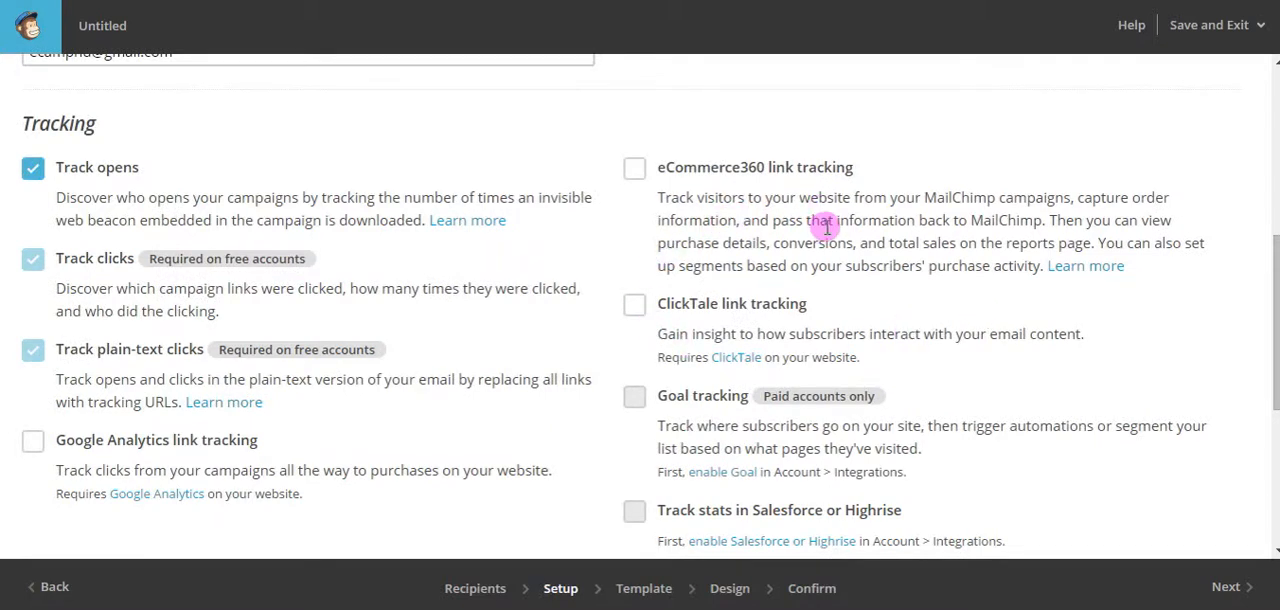
{"action": "scroll", "coordinate": [826, 228], "scroll_direction": "down", "scroll_amount": 3}
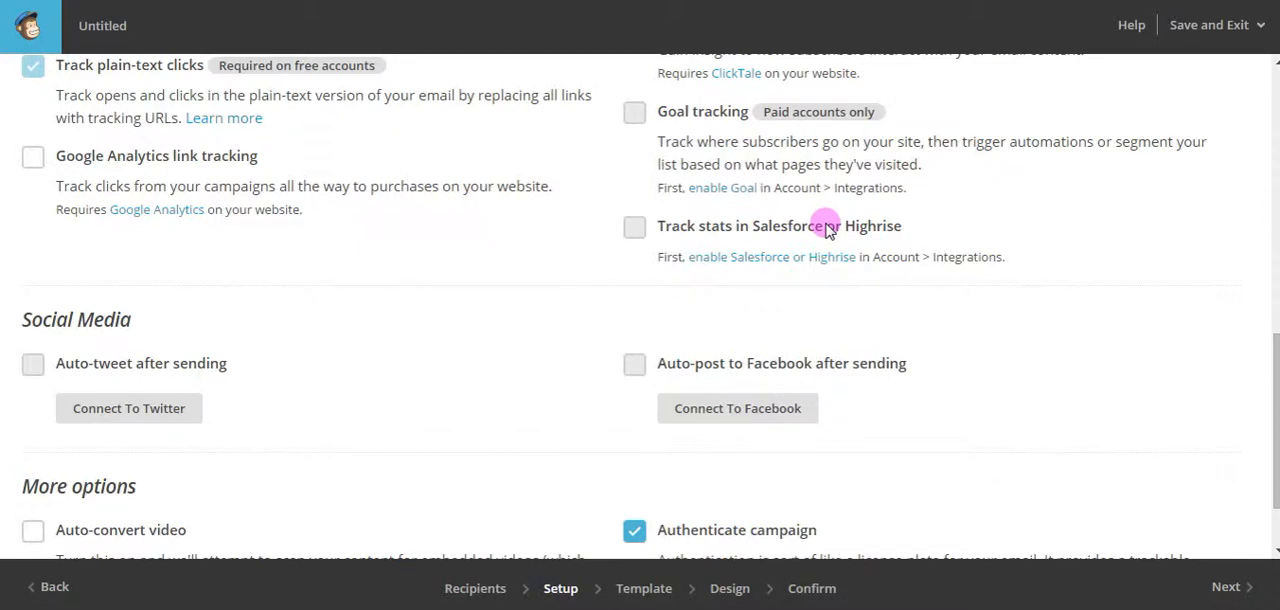
{"action": "scroll", "coordinate": [826, 228], "scroll_direction": "down", "scroll_amount": 1}
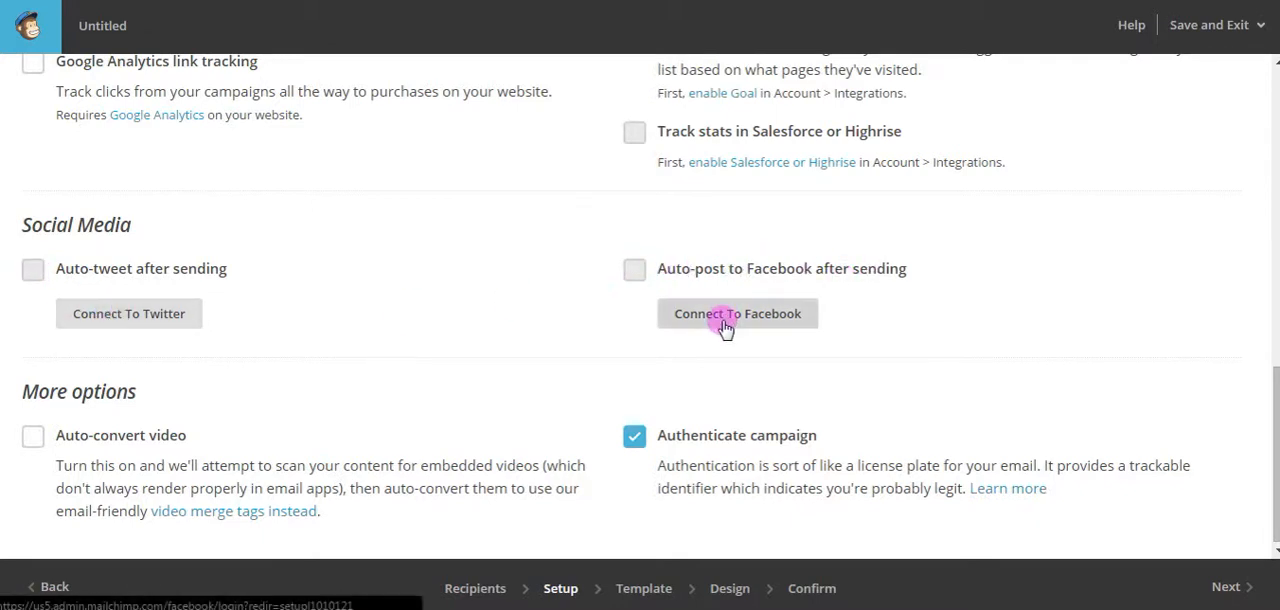
{"action": "scroll", "coordinate": [726, 327], "scroll_direction": "down", "scroll_amount": 1}
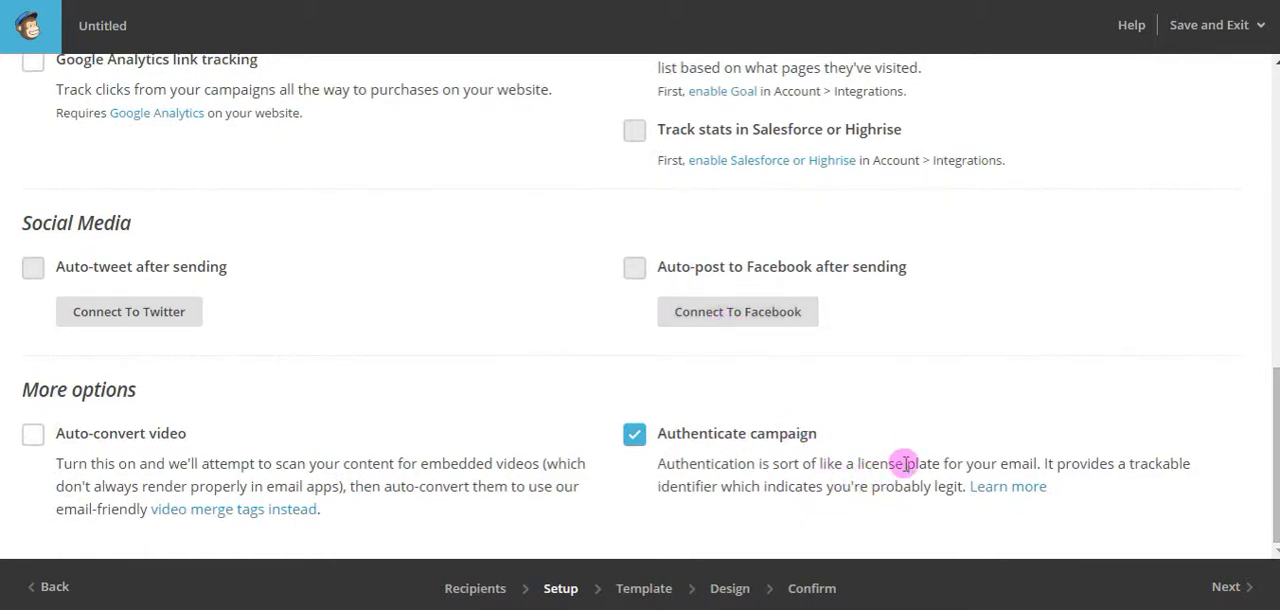
{"action": "scroll", "coordinate": [1059, 413], "scroll_direction": "up", "scroll_amount": 5}
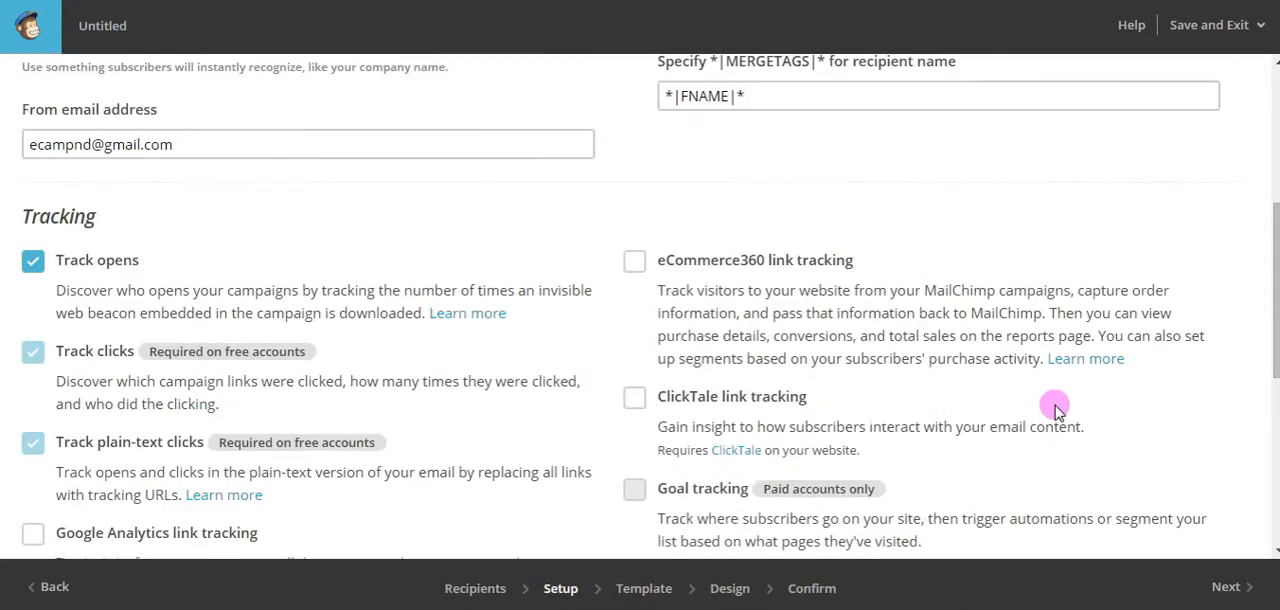
{"action": "scroll", "coordinate": [1059, 413], "scroll_direction": "up", "scroll_amount": 4}
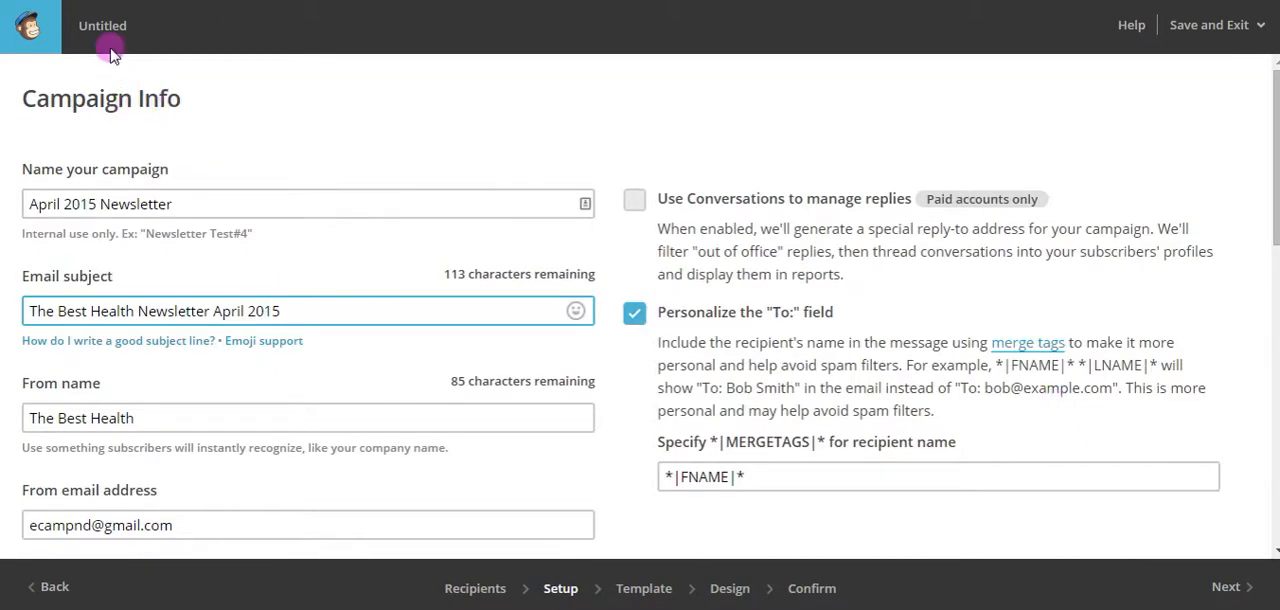
{"action": "scroll", "coordinate": [989, 378], "scroll_direction": "down", "scroll_amount": 1}
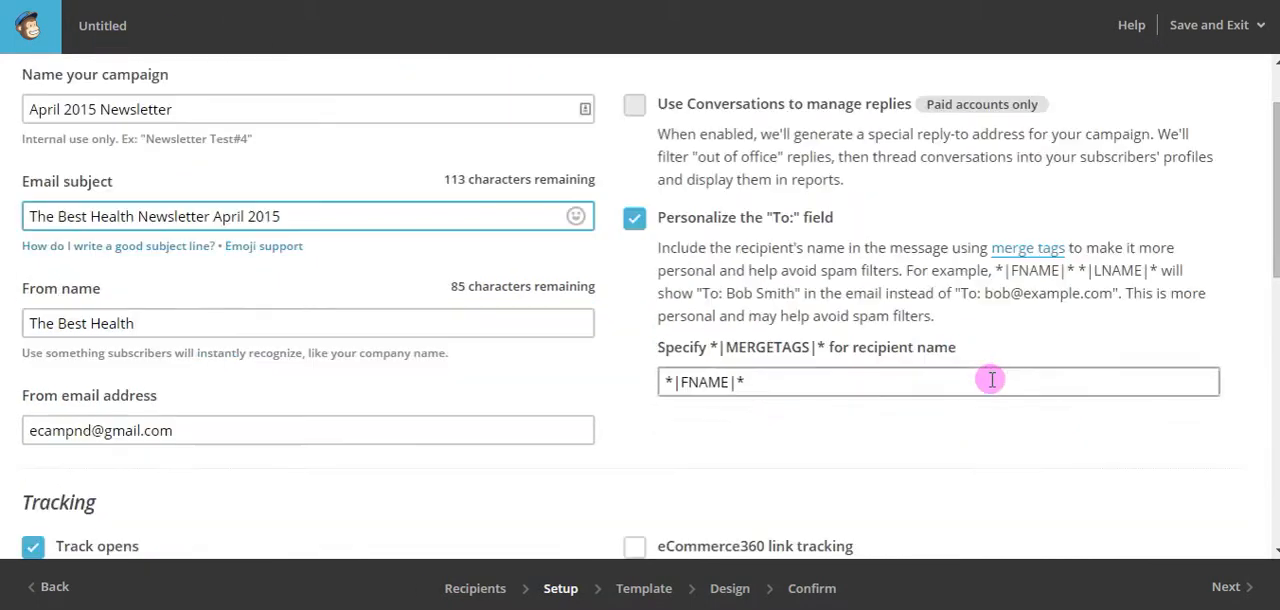
Proceed to the template selection and examine the basic drag-and-drop column, sidebar and simple text layouts.
{"action": "left_click", "coordinate": [1226, 587]}
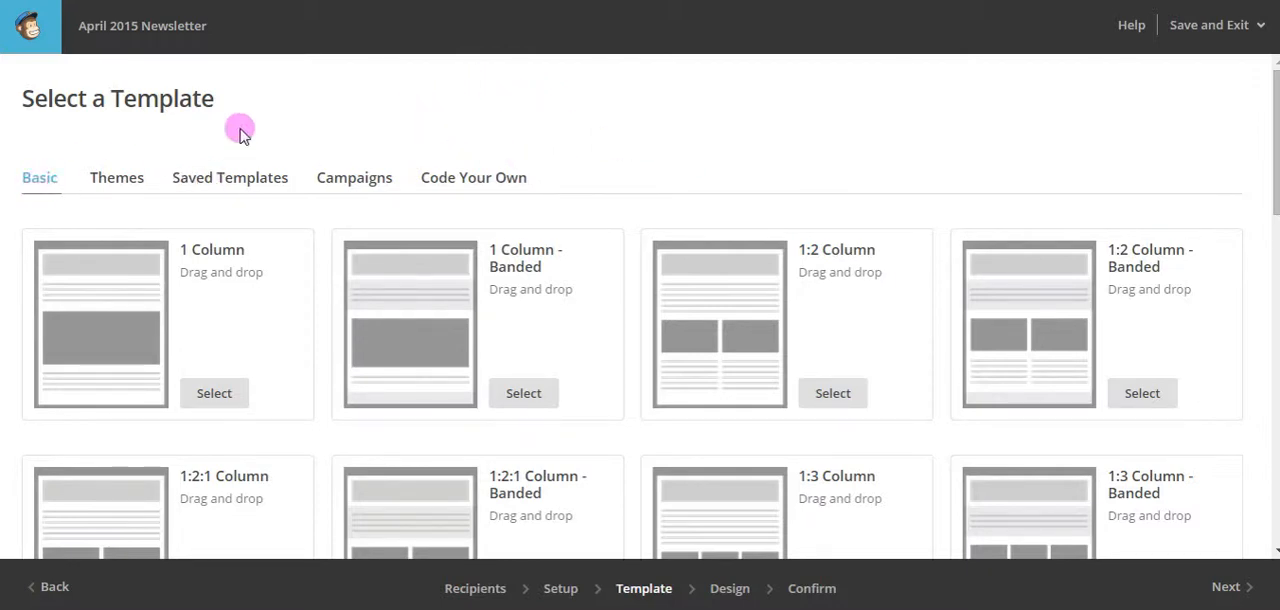
{"action": "scroll", "coordinate": [672, 205], "scroll_direction": "down", "scroll_amount": 1}
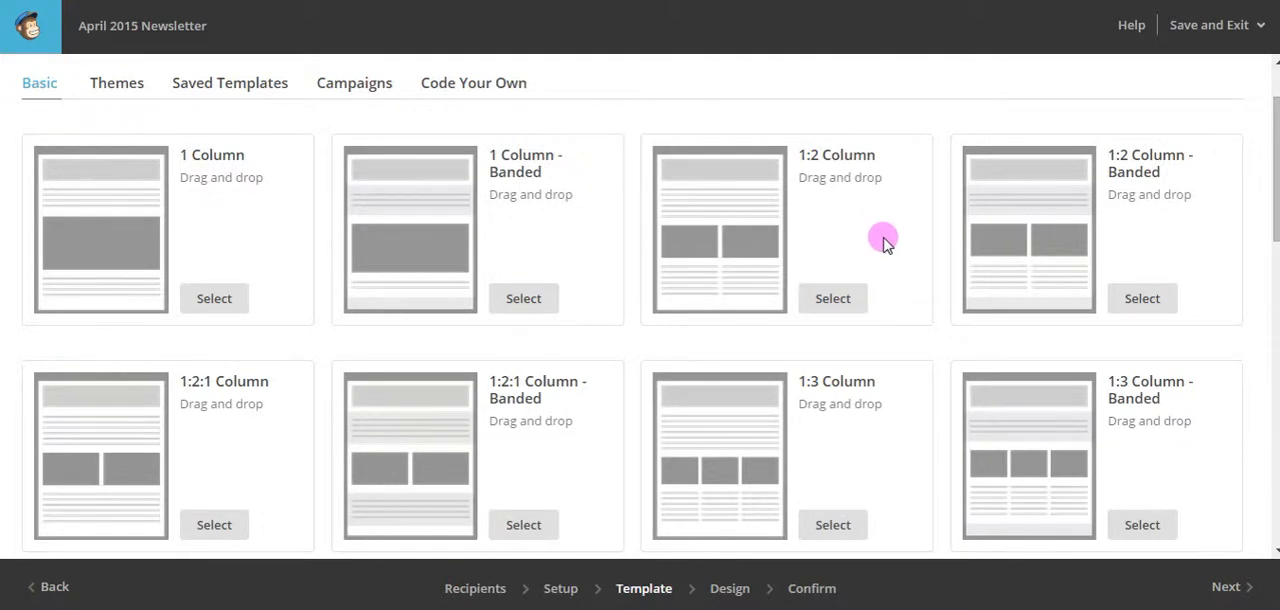
{"action": "scroll", "coordinate": [880, 237], "scroll_direction": "down", "scroll_amount": 2}
{"action": "scroll", "coordinate": [875, 263], "scroll_direction": "up", "scroll_amount": 2}
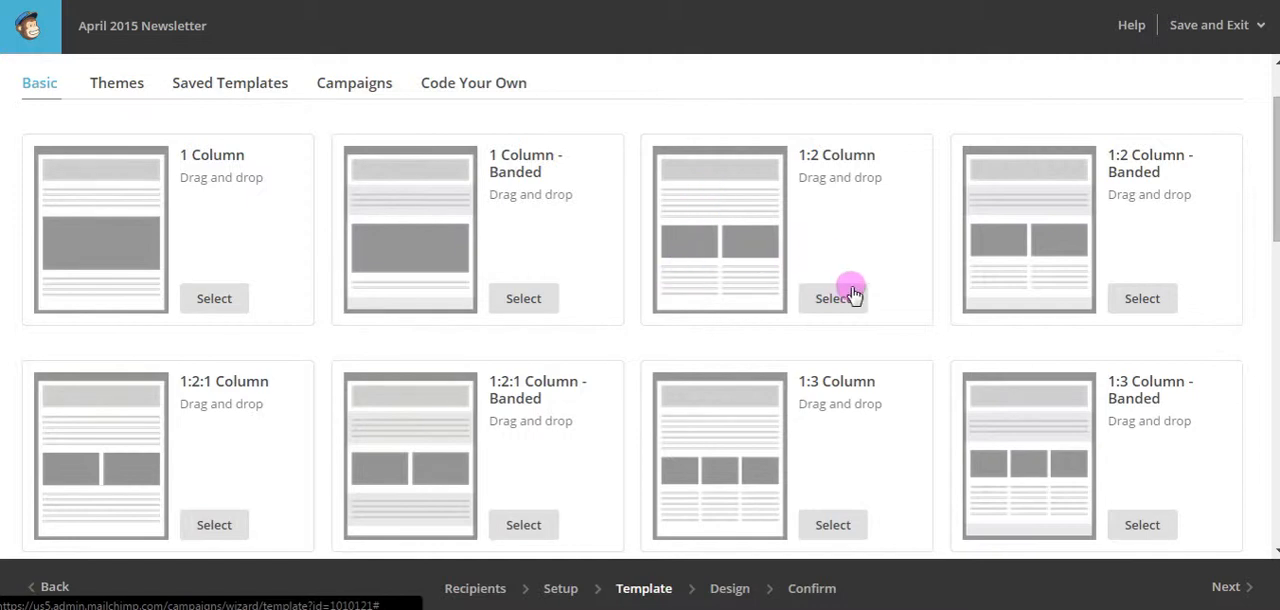
{"action": "scroll", "coordinate": [909, 271], "scroll_direction": "down", "scroll_amount": 4}
{"action": "scroll", "coordinate": [915, 278], "scroll_direction": "down", "scroll_amount": 1}
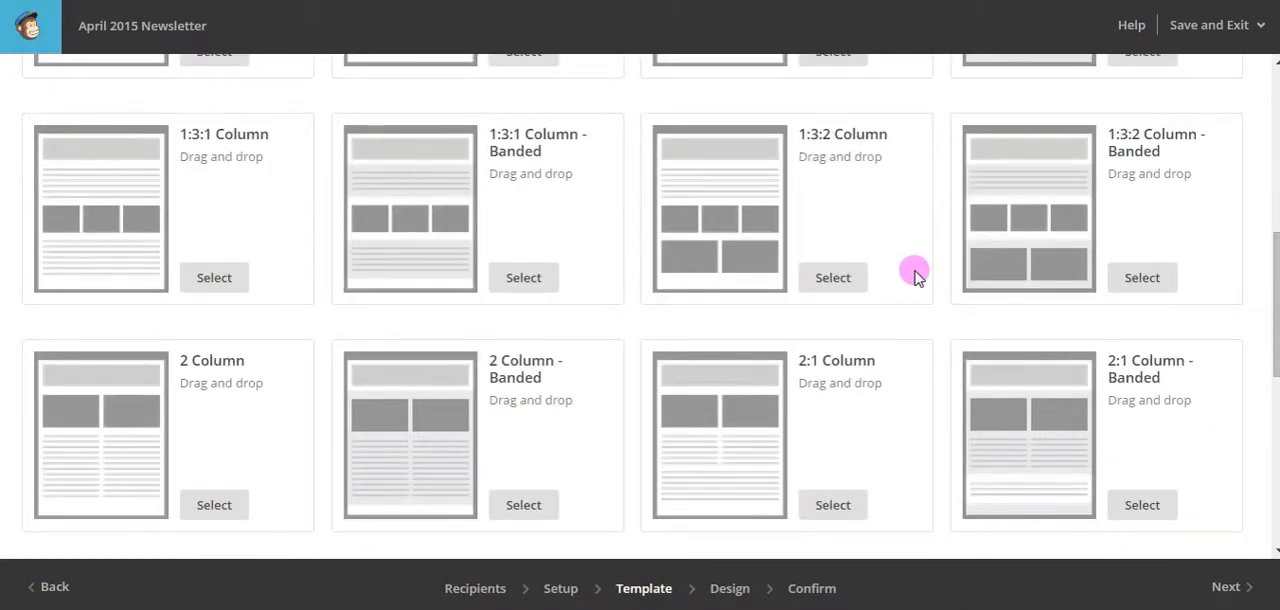
{"action": "scroll", "coordinate": [915, 272], "scroll_direction": "down", "scroll_amount": 2}
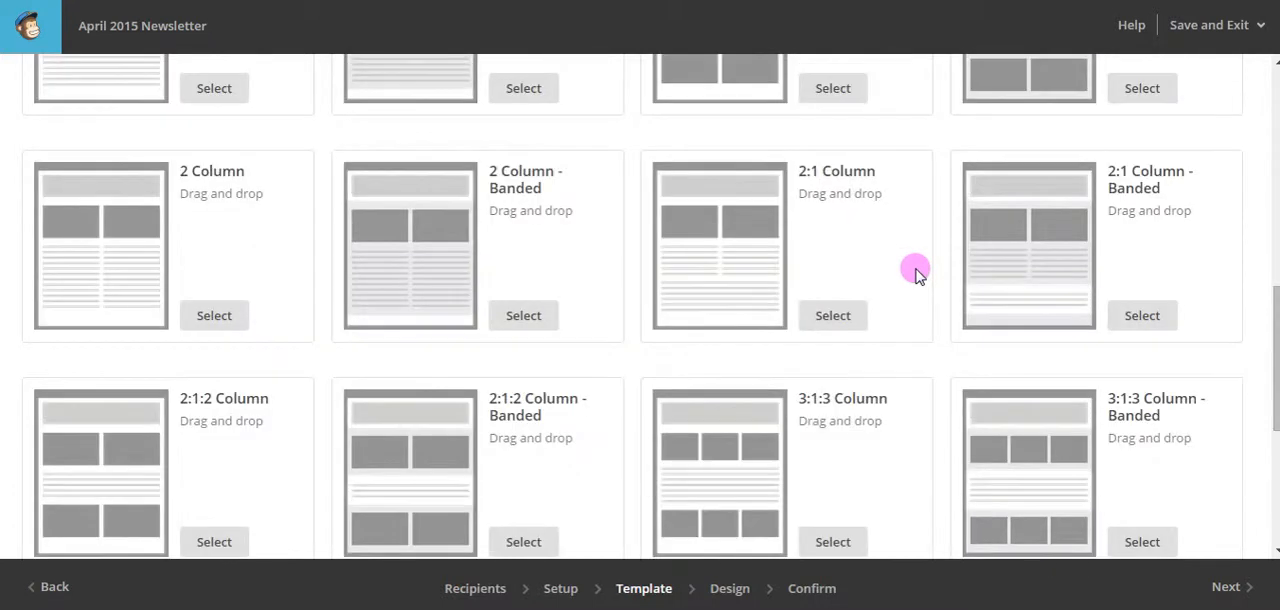
{"action": "scroll", "coordinate": [915, 272], "scroll_direction": "down", "scroll_amount": 3}
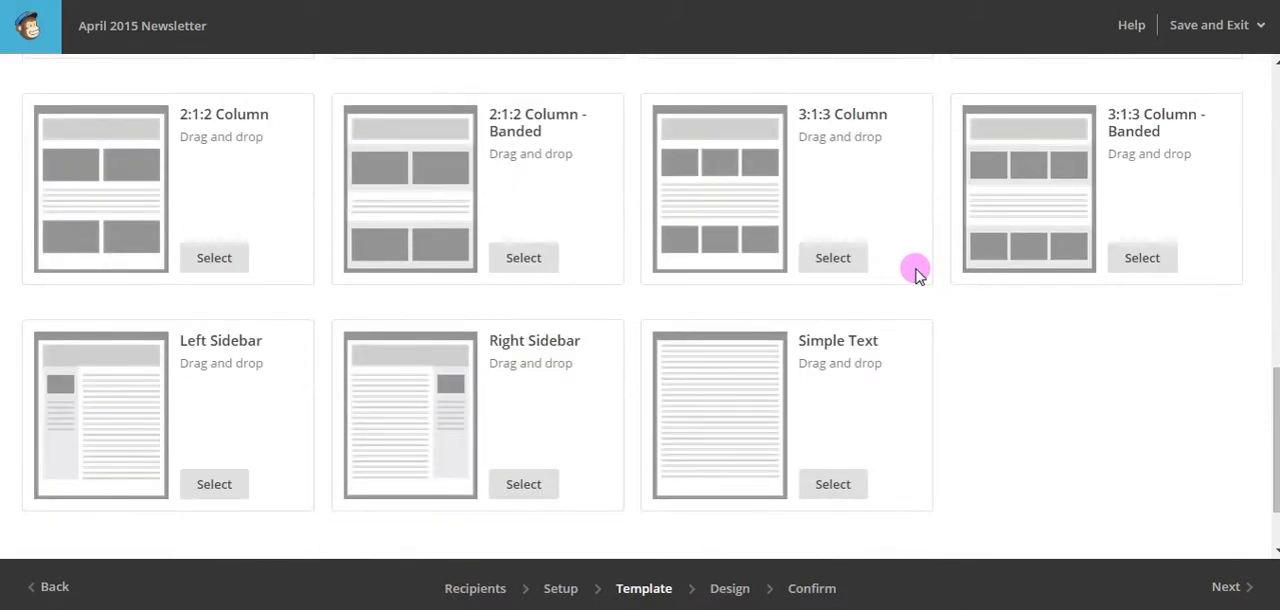
{"action": "scroll", "coordinate": [820, 300], "scroll_direction": "up", "scroll_amount": 10}
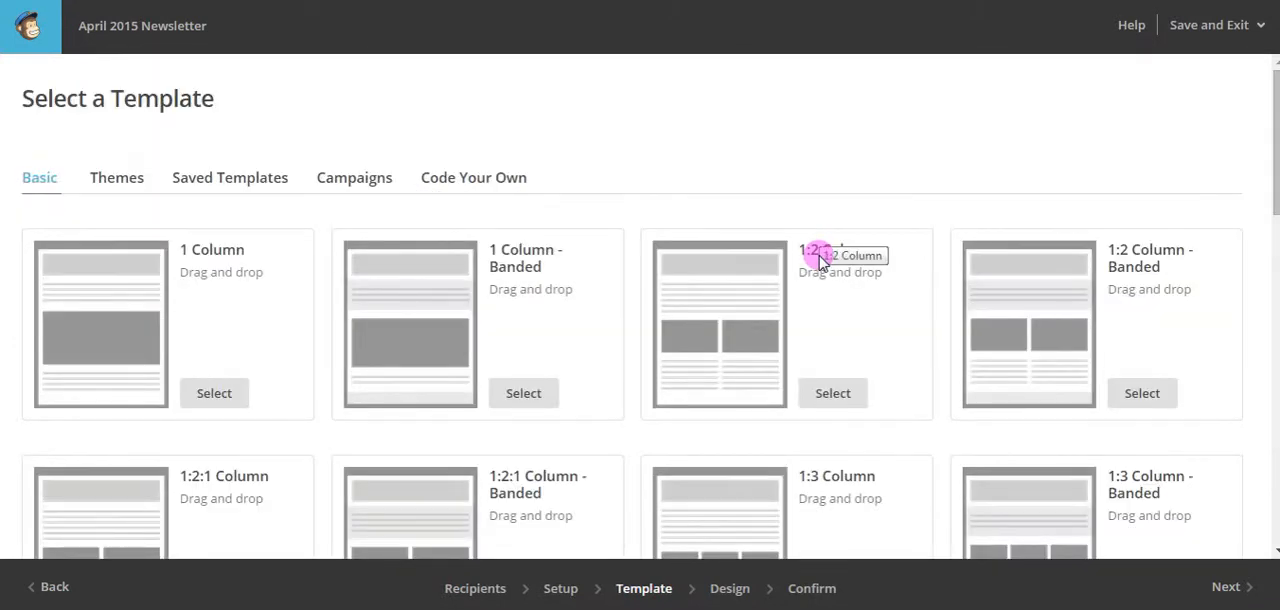
{"action": "scroll", "coordinate": [818, 257], "scroll_direction": "down", "scroll_amount": 1}
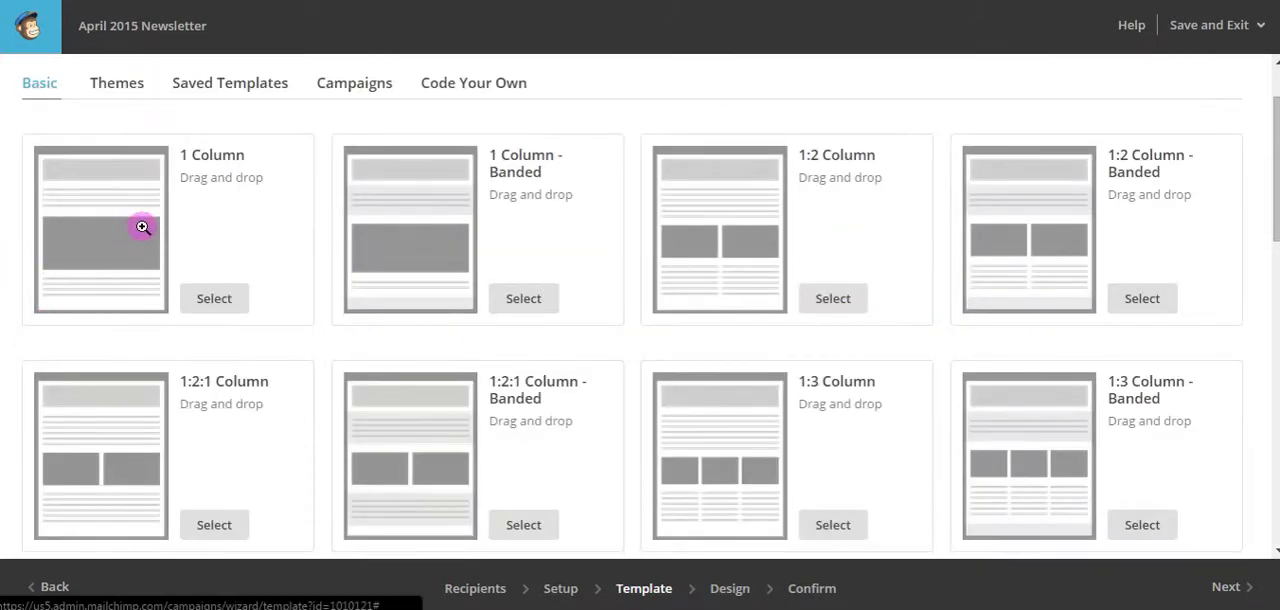
{"action": "scroll", "coordinate": [422, 276], "scroll_direction": "down", "scroll_amount": 6}
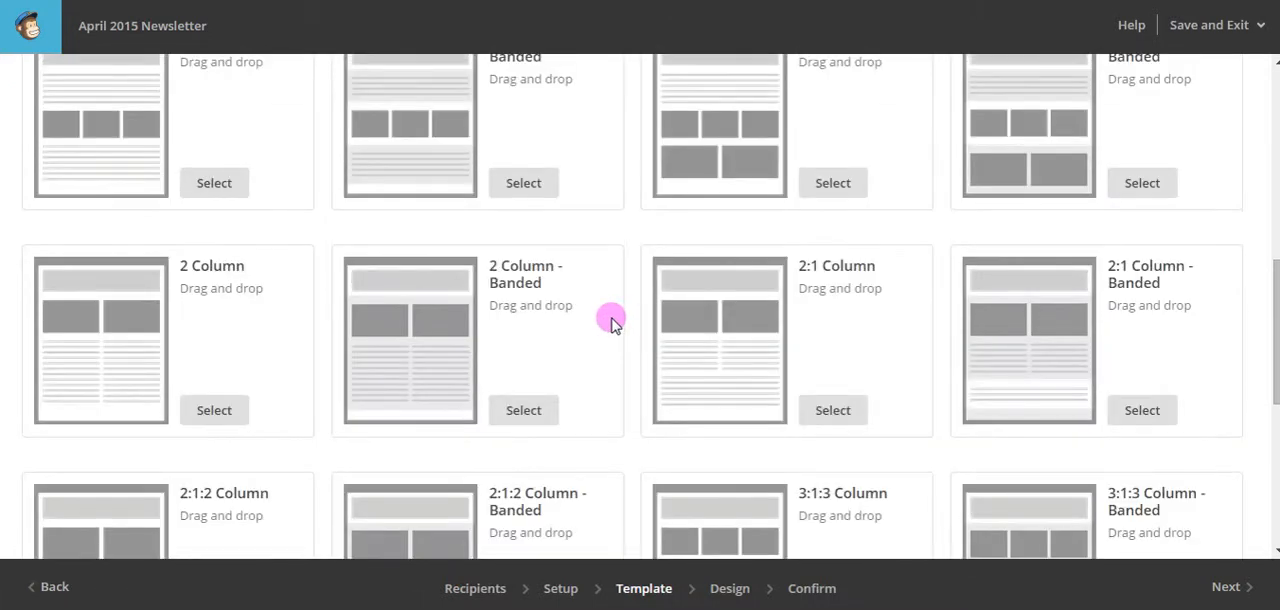
{"action": "scroll", "coordinate": [613, 322], "scroll_direction": "down", "scroll_amount": 3}
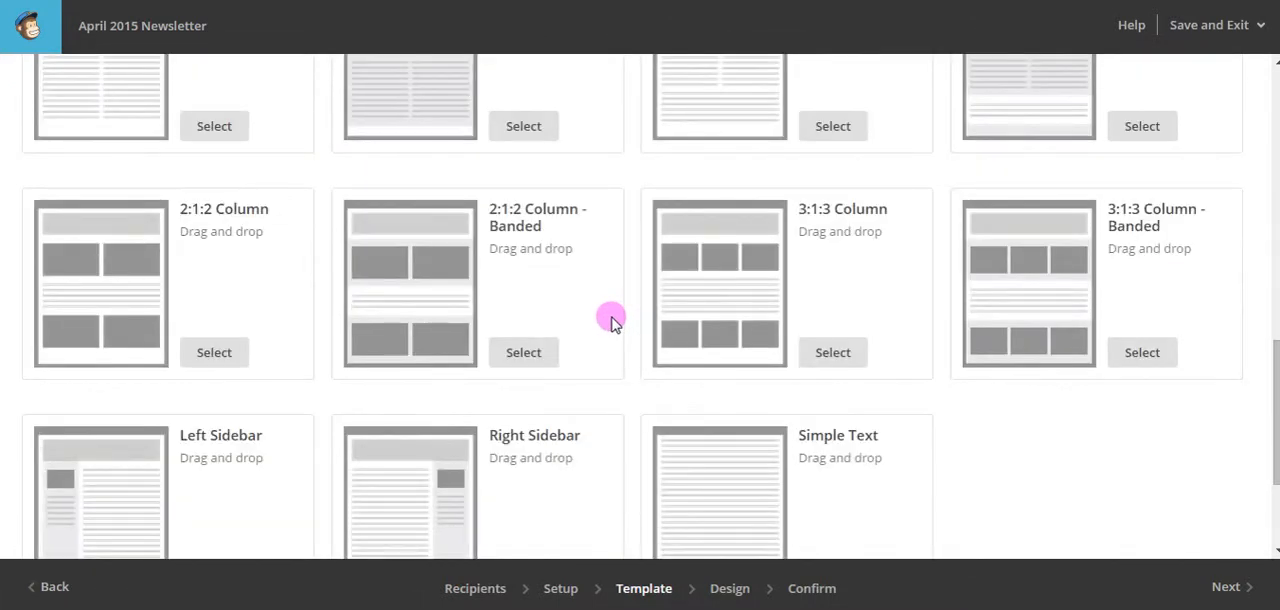
{"action": "scroll", "coordinate": [611, 321], "scroll_direction": "down", "scroll_amount": 1}
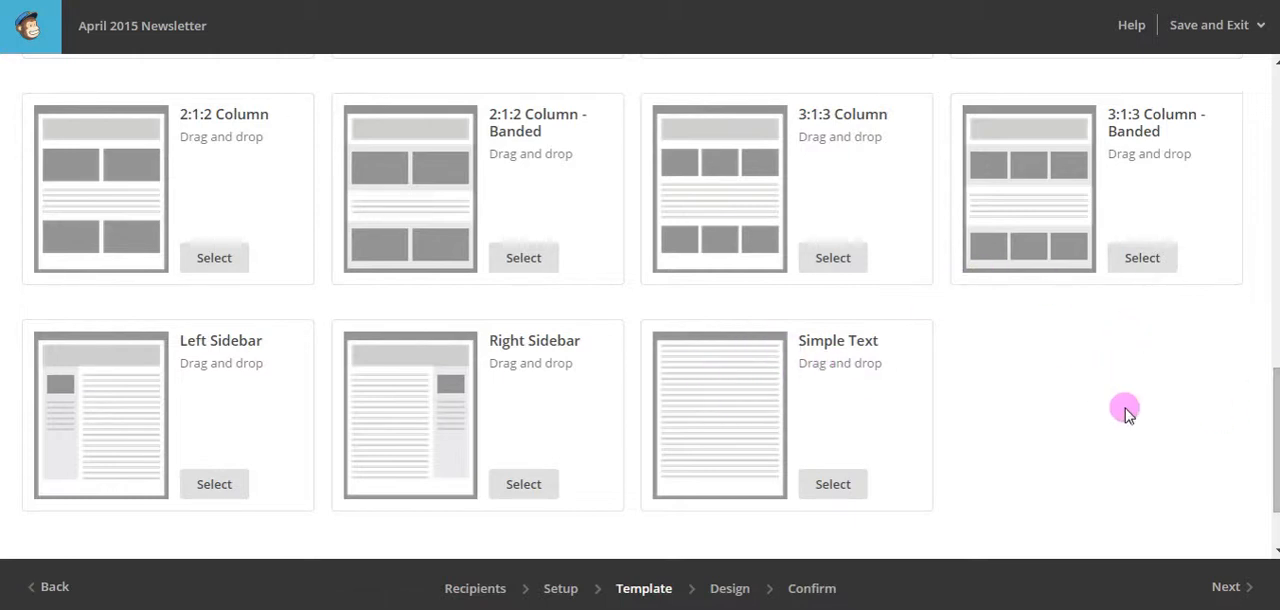
{"action": "scroll", "coordinate": [951, 362], "scroll_direction": "up", "scroll_amount": 10}
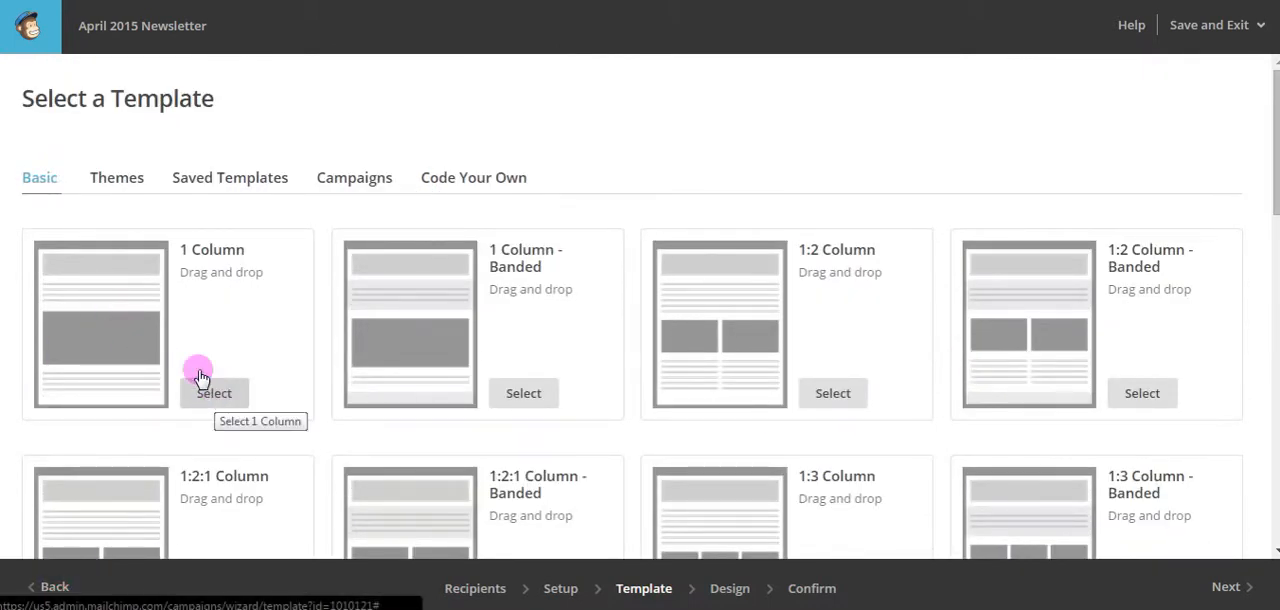
Examine the themed templates, including the Featured, Alerts, Art and AutoConnect groups.
{"action": "left_click", "coordinate": [118, 186]}
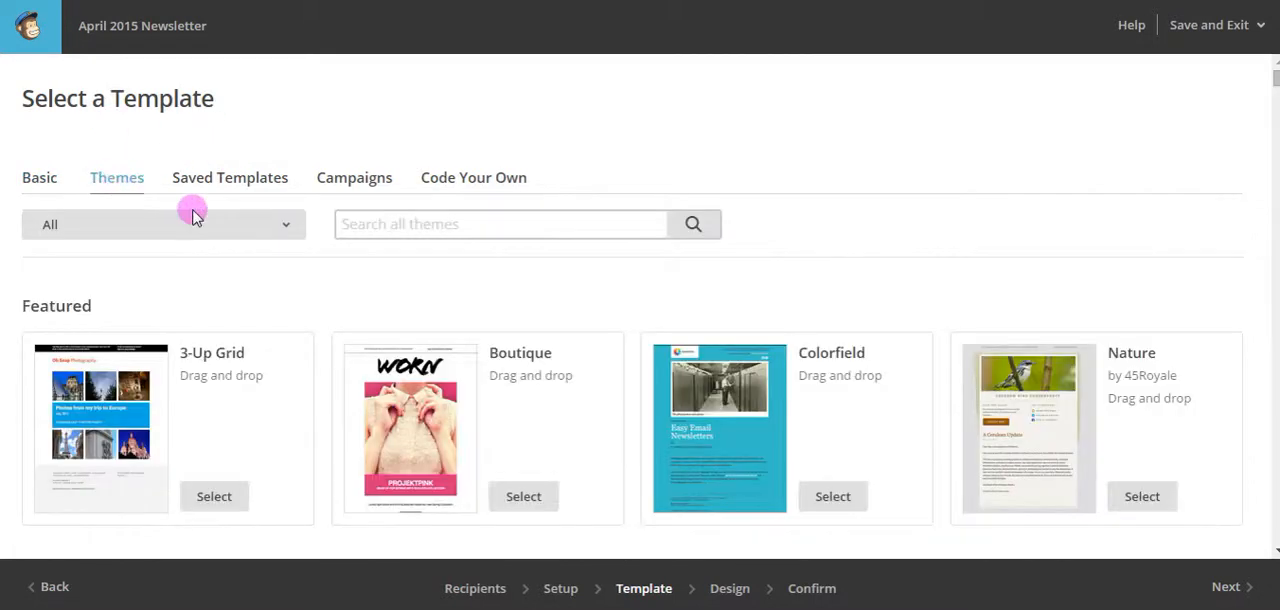
{"action": "scroll", "coordinate": [539, 318], "scroll_direction": "down", "scroll_amount": 2}
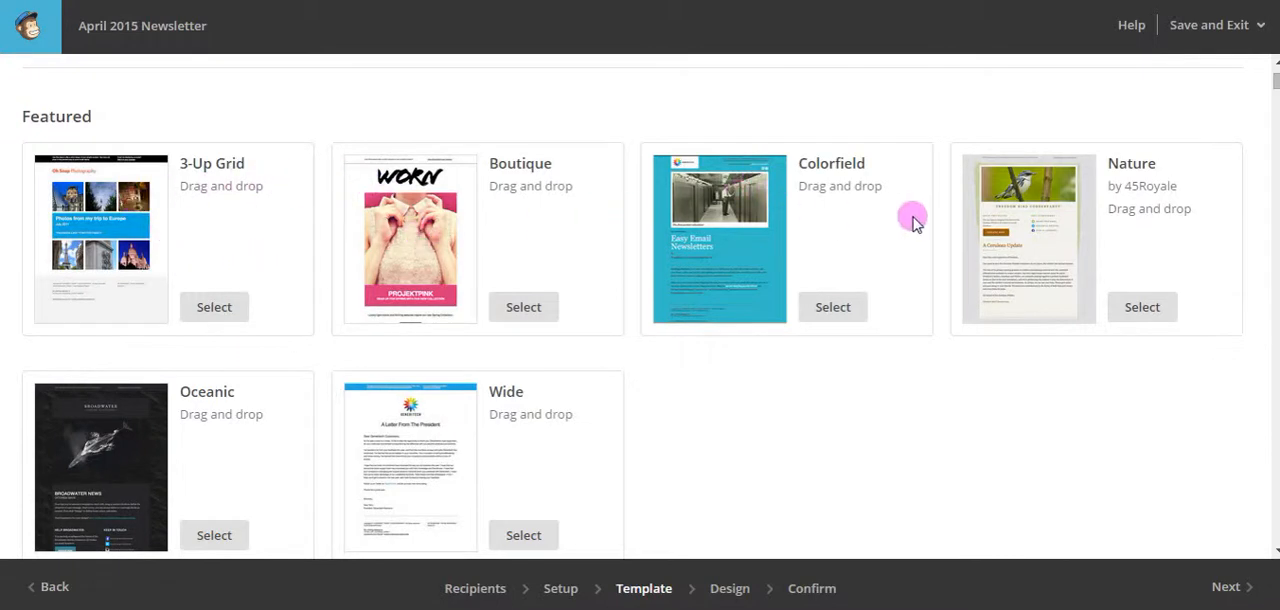
{"action": "scroll", "coordinate": [840, 338], "scroll_direction": "down", "scroll_amount": 3}
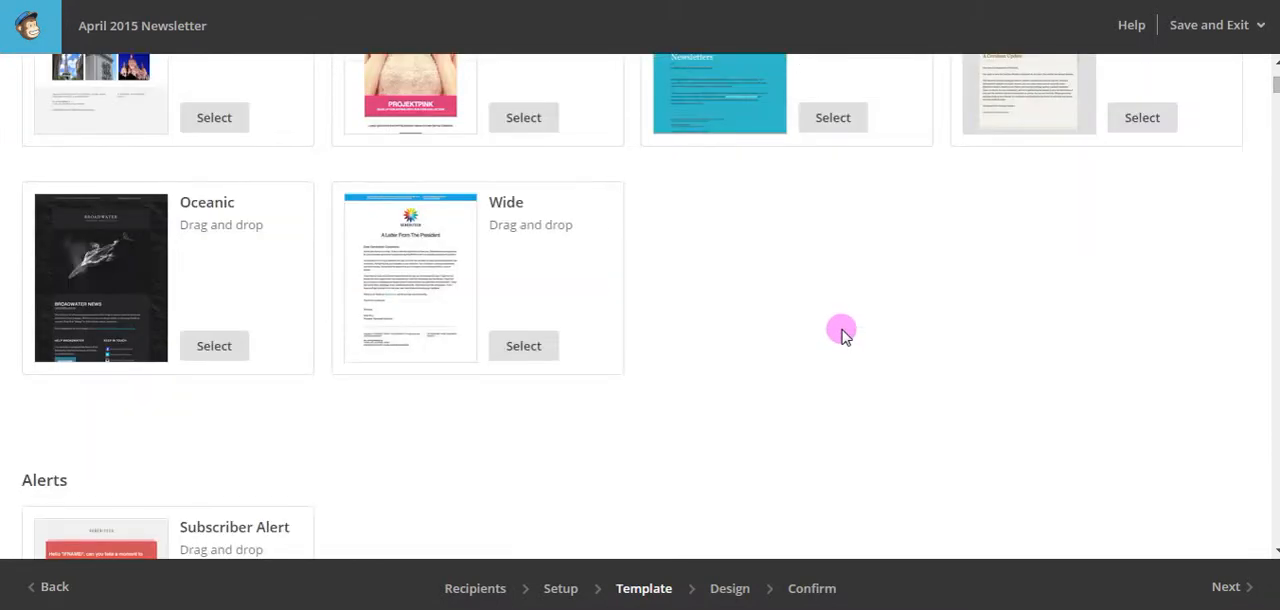
{"action": "scroll", "coordinate": [842, 332], "scroll_direction": "up", "scroll_amount": 1}
{"action": "scroll", "coordinate": [842, 330], "scroll_direction": "up", "scroll_amount": 3}
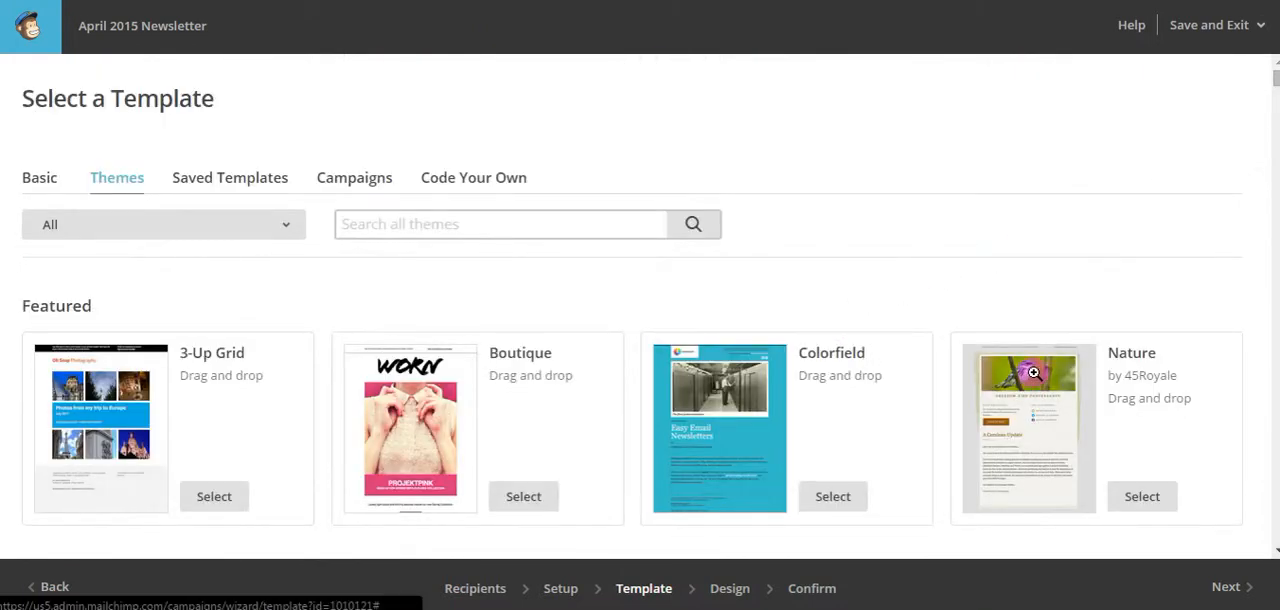
{"action": "scroll", "coordinate": [1022, 372], "scroll_direction": "down", "scroll_amount": 1}
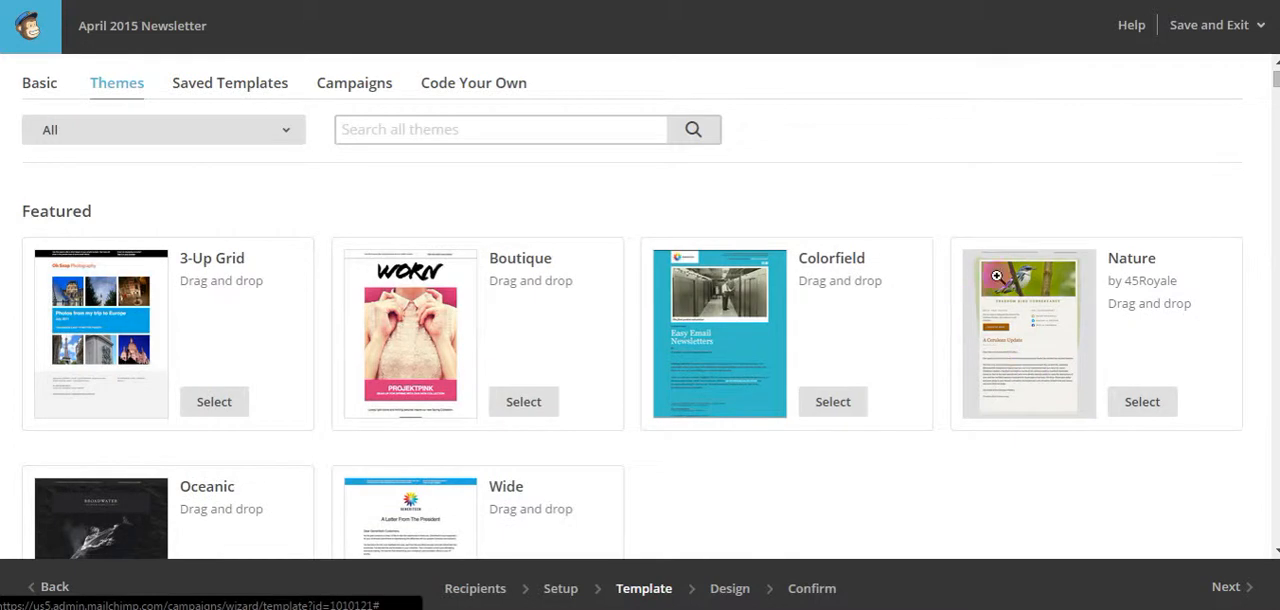
{"action": "scroll", "coordinate": [729, 465], "scroll_direction": "down", "scroll_amount": 3}
{"action": "scroll", "coordinate": [714, 405], "scroll_direction": "down", "scroll_amount": 3}
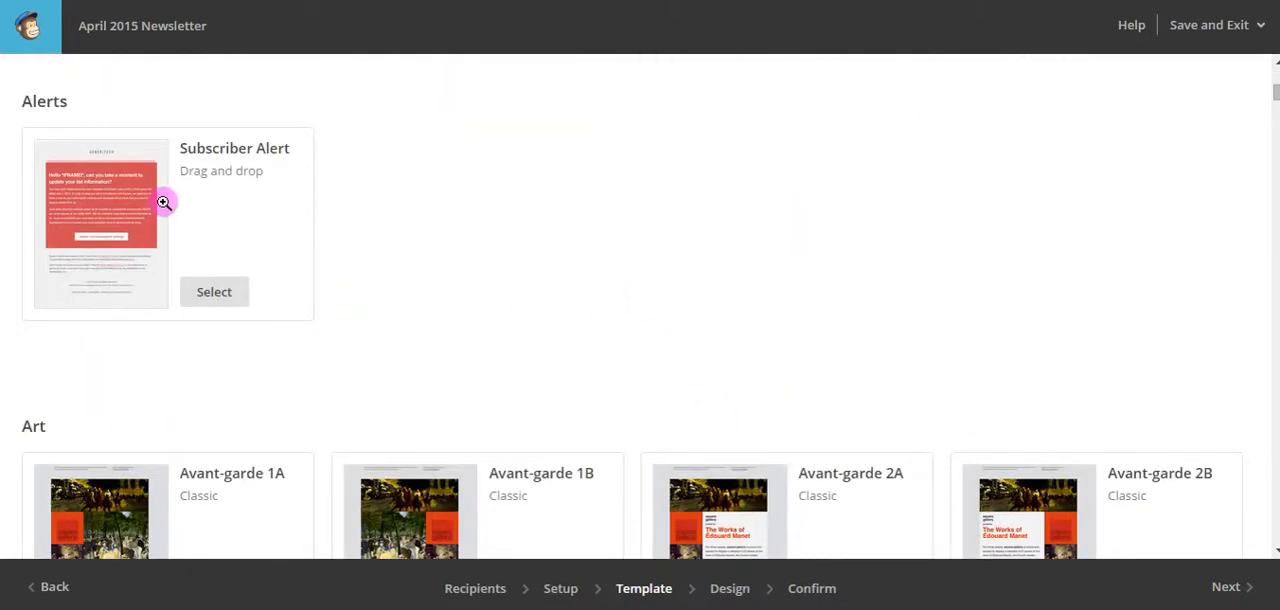
{"action": "scroll", "coordinate": [343, 286], "scroll_direction": "down", "scroll_amount": 2}
{"action": "scroll", "coordinate": [367, 290], "scroll_direction": "down", "scroll_amount": 3}
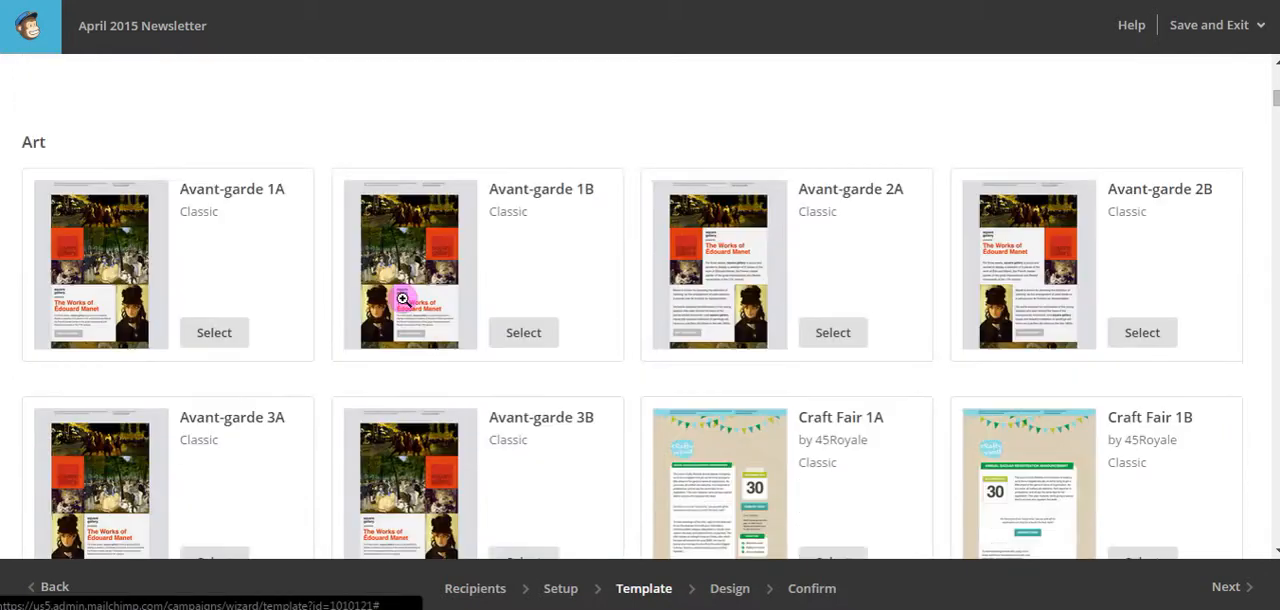
{"action": "scroll", "coordinate": [967, 304], "scroll_direction": "down", "scroll_amount": 3}
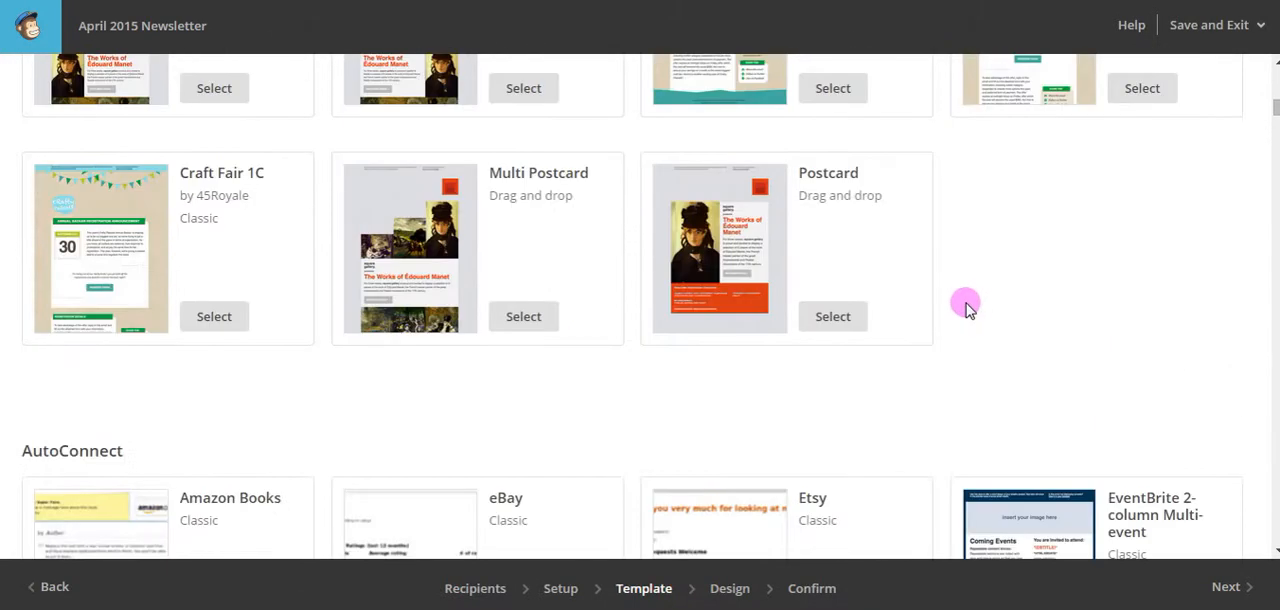
{"action": "scroll", "coordinate": [957, 306], "scroll_direction": "down", "scroll_amount": 4}
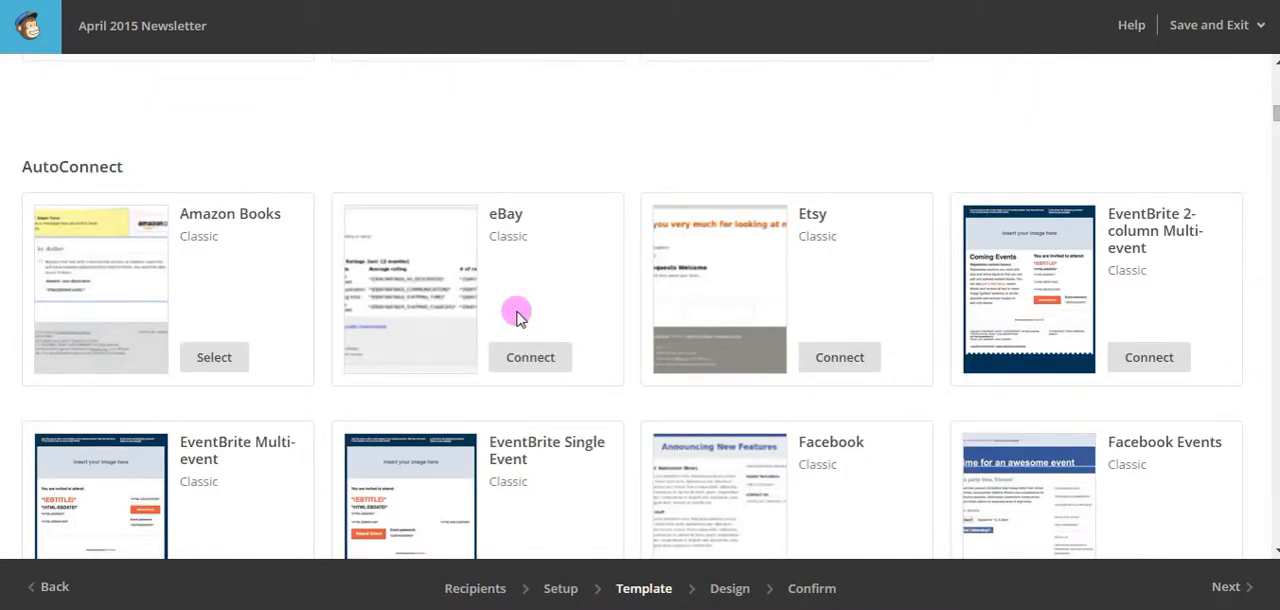
{"action": "scroll", "coordinate": [560, 295], "scroll_direction": "up", "scroll_amount": 6}
{"action": "scroll", "coordinate": [560, 295], "scroll_direction": "up", "scroll_amount": 20}
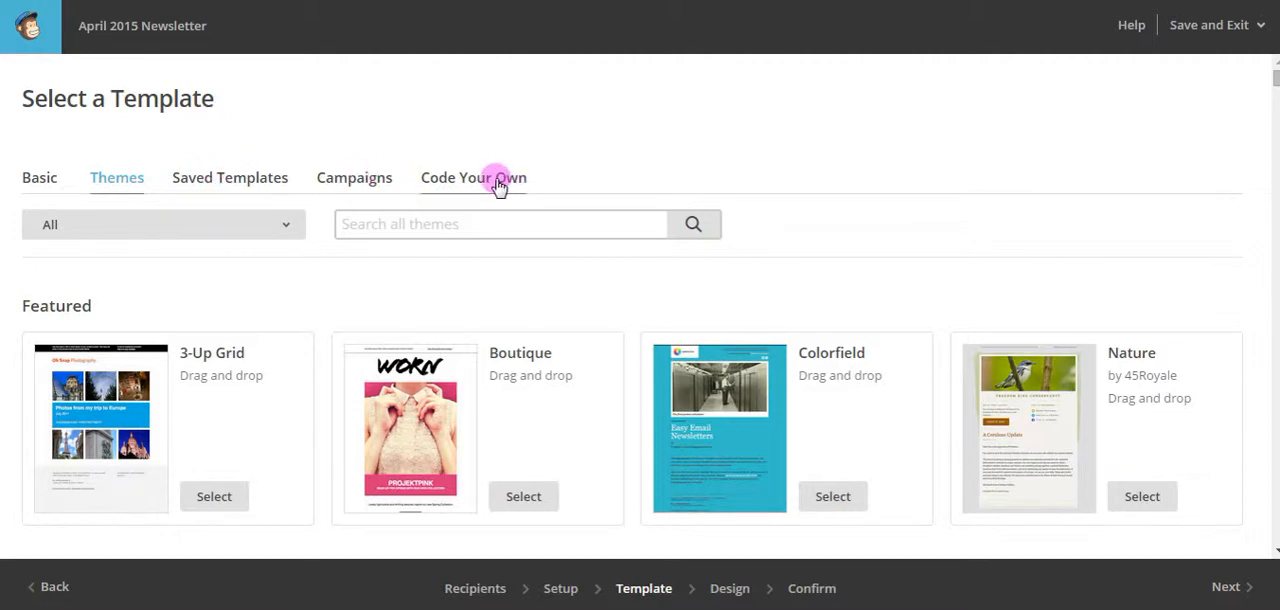
Choose the basic 1 Column template for the campaign and look over its default layout and the available content blocks.
{"action": "left_click", "coordinate": [37, 175]}
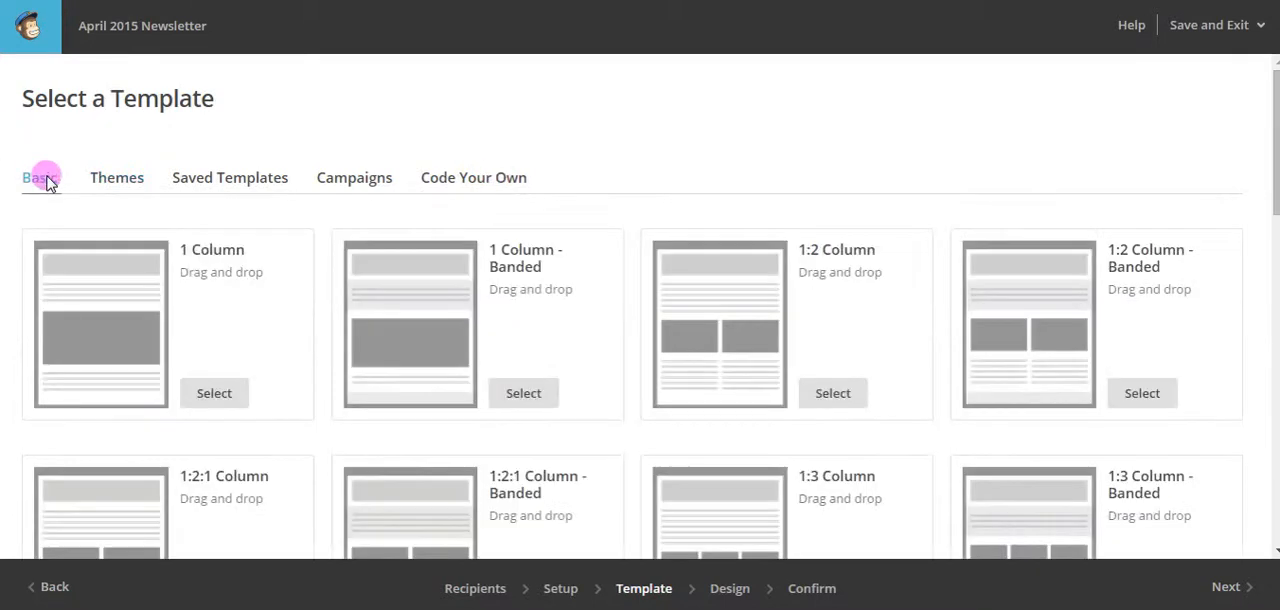
{"action": "left_click", "coordinate": [211, 393]}
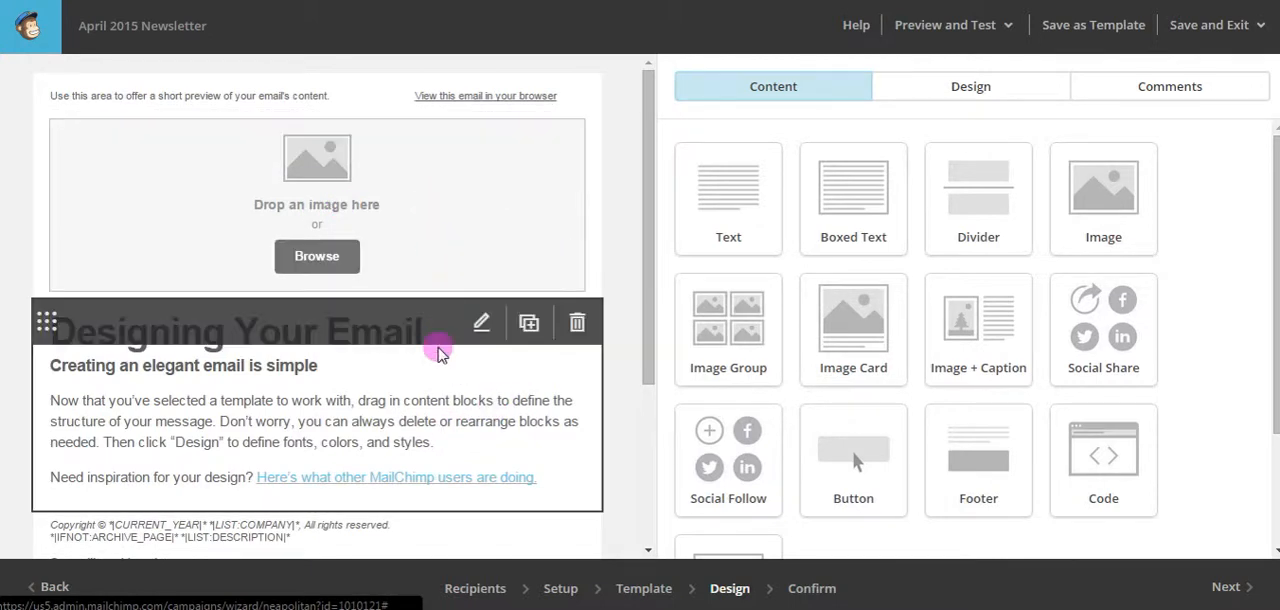
{"action": "scroll", "coordinate": [440, 350], "scroll_direction": "down", "scroll_amount": 2}
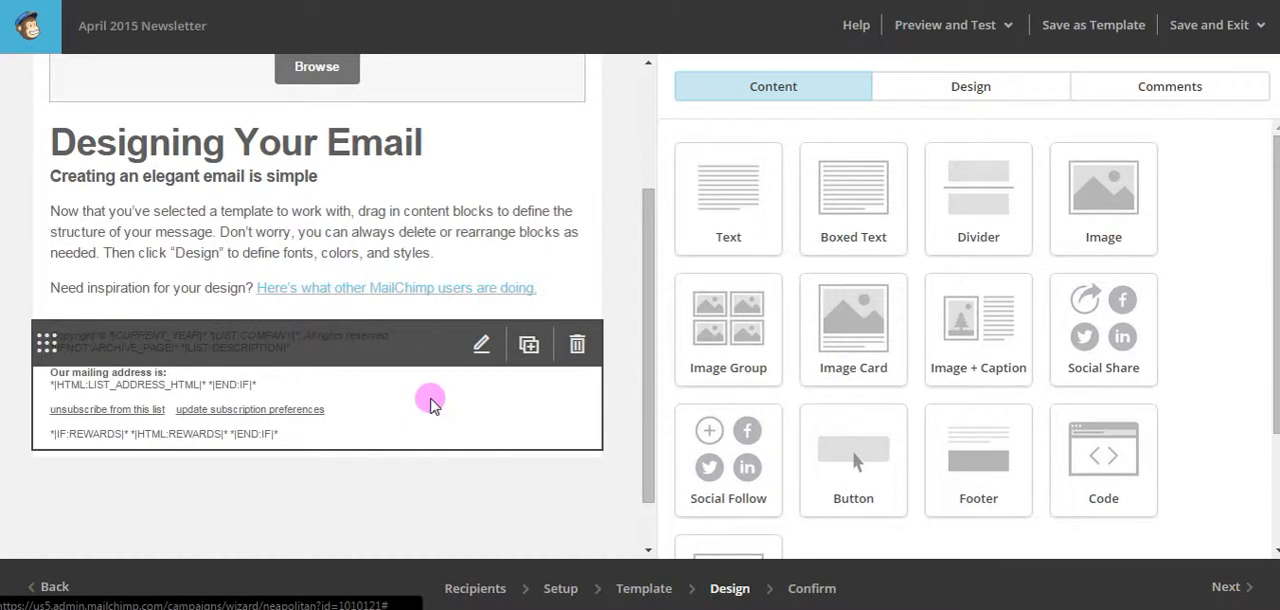
{"action": "scroll", "coordinate": [440, 257], "scroll_direction": "up", "scroll_amount": 2}
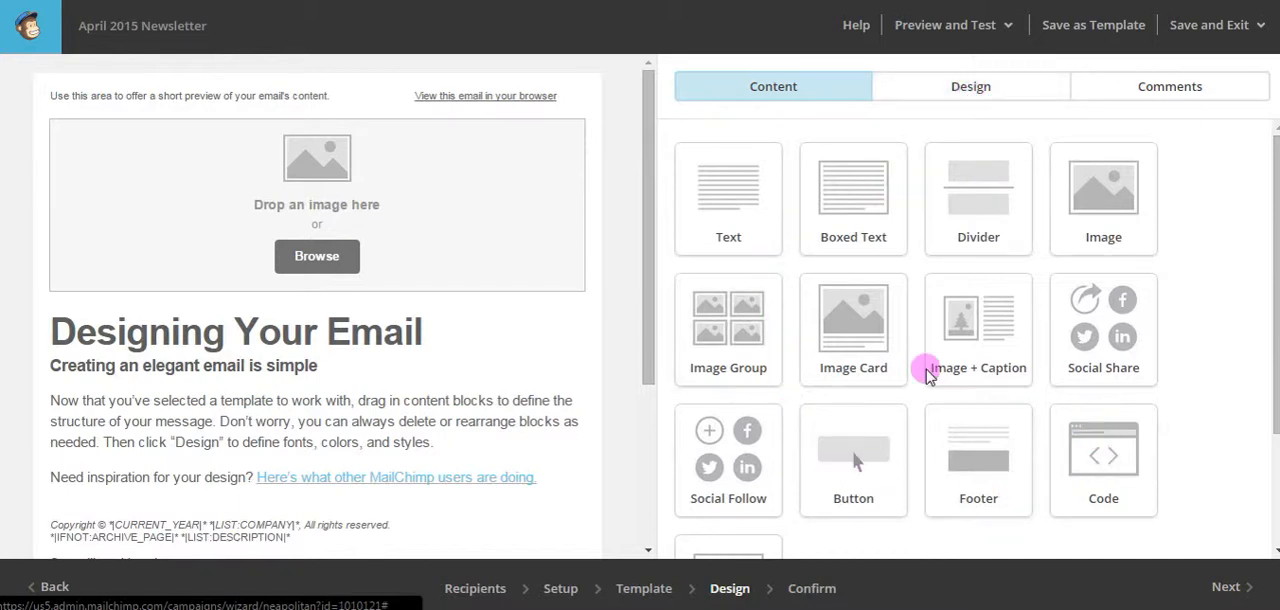
{"action": "scroll", "coordinate": [900, 351], "scroll_direction": "down", "scroll_amount": 2}
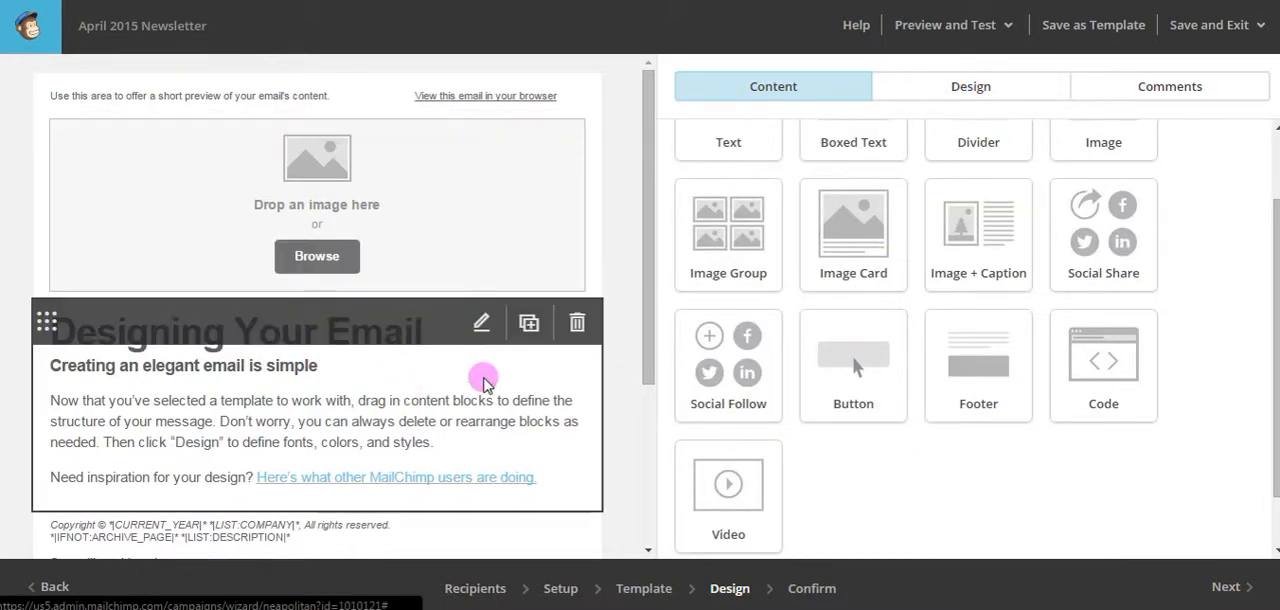
{"action": "scroll", "coordinate": [905, 355], "scroll_direction": "up", "scroll_amount": 2}
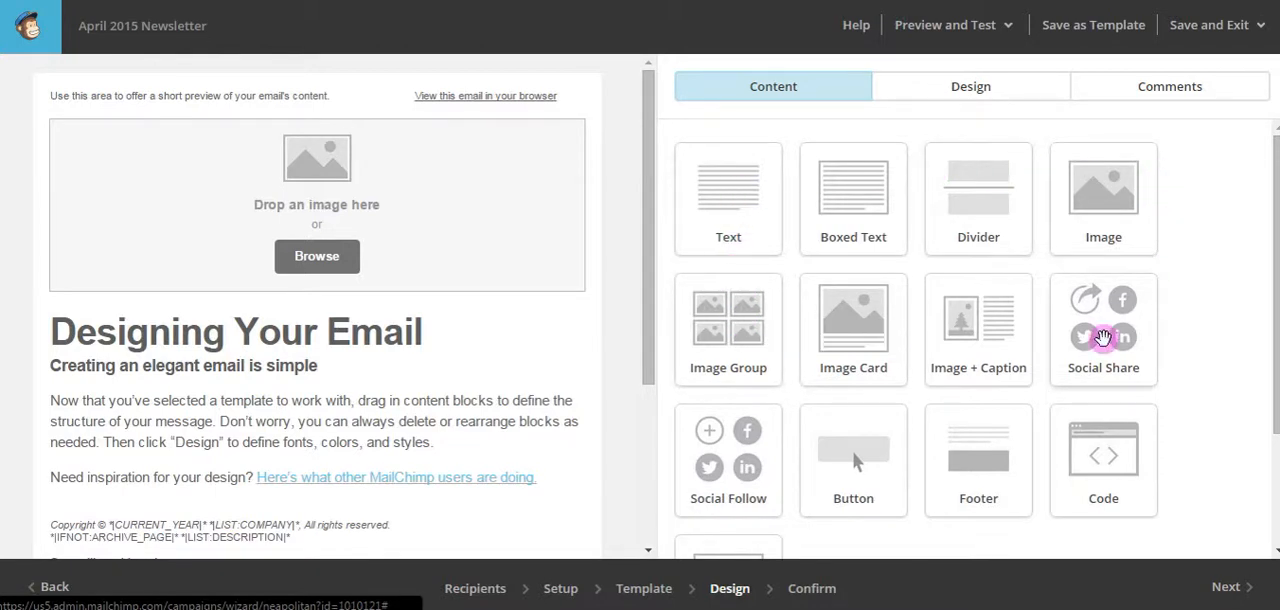
Open the Page design styles and select the hex code in the background color picker.
{"action": "left_click", "coordinate": [953, 86]}
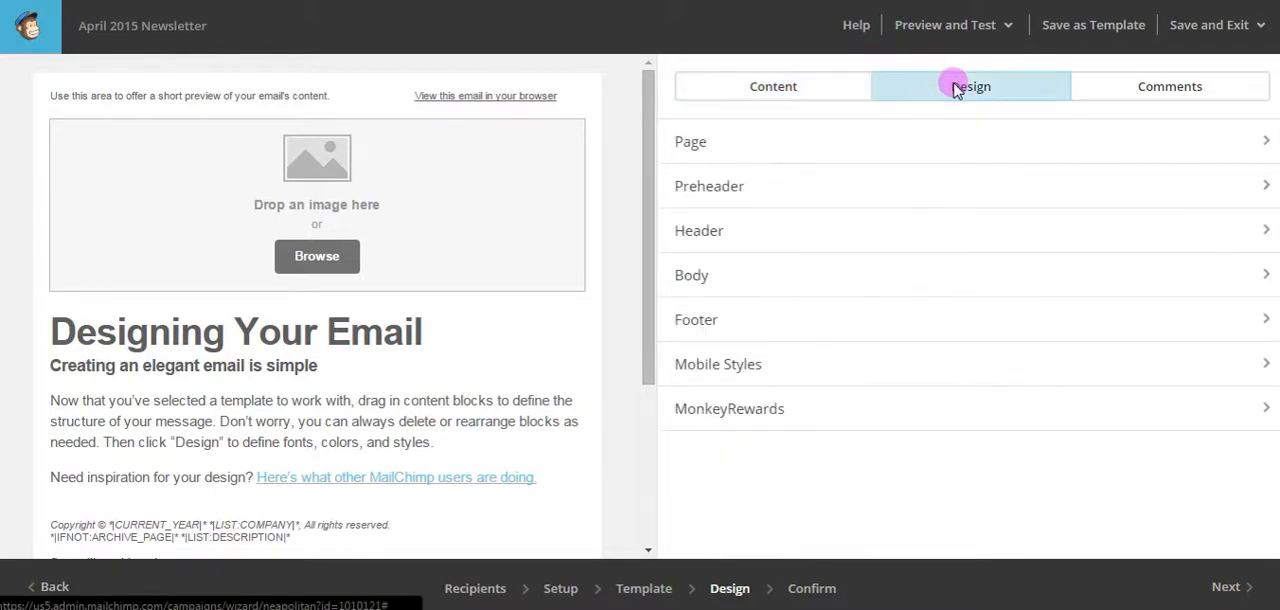
{"action": "left_click", "coordinate": [693, 143]}
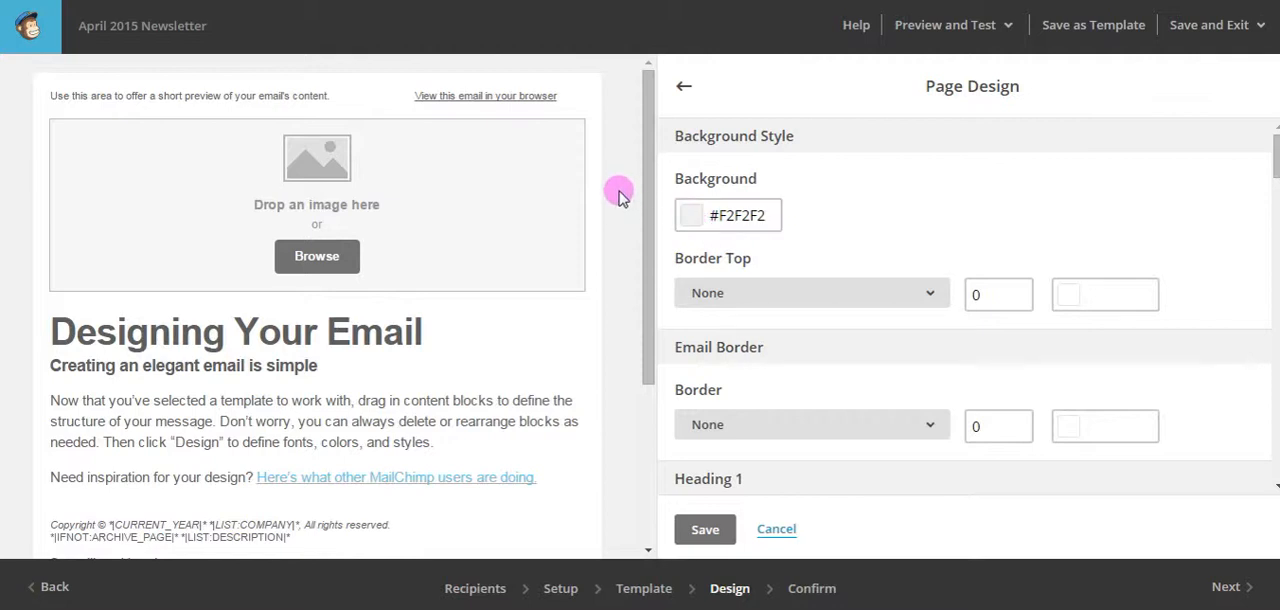
{"action": "left_click", "coordinate": [735, 213]}
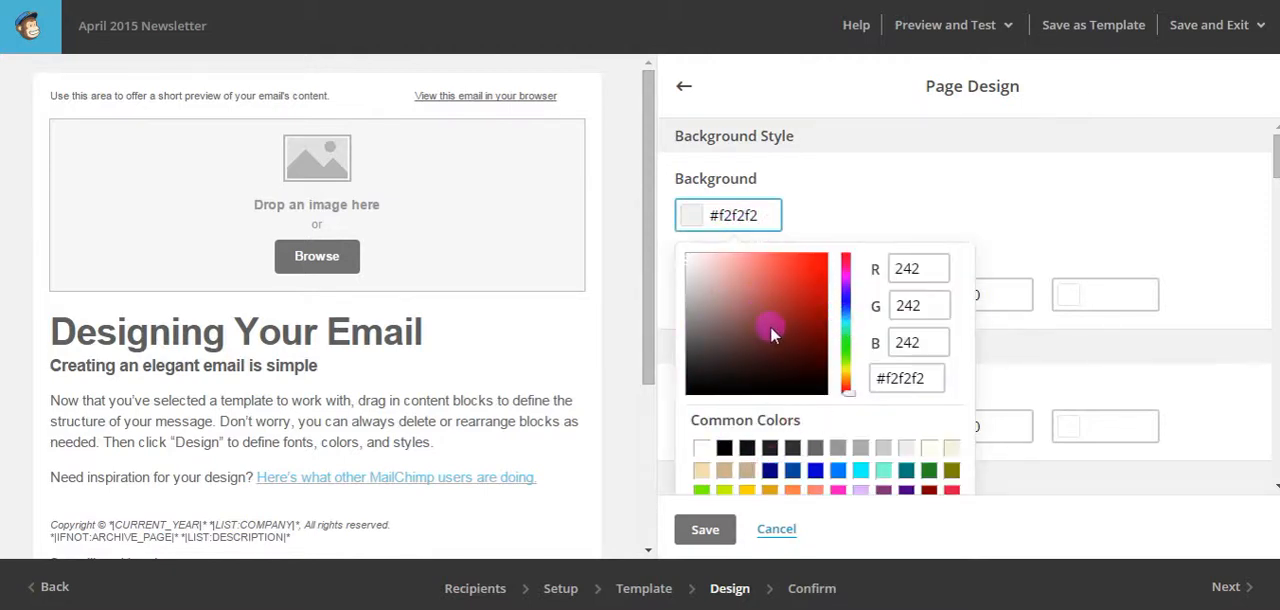
{"action": "left_click", "coordinate": [926, 377]}
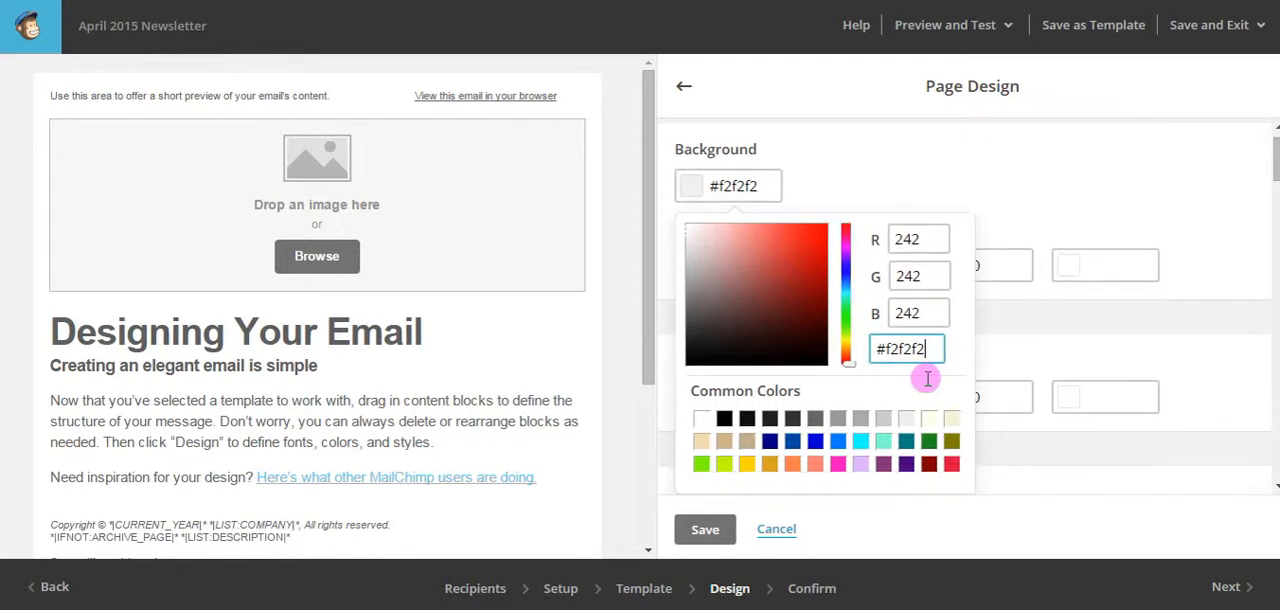
{"action": "left_click_drag", "start_coordinate": [928, 378], "coordinate": [871, 370]}
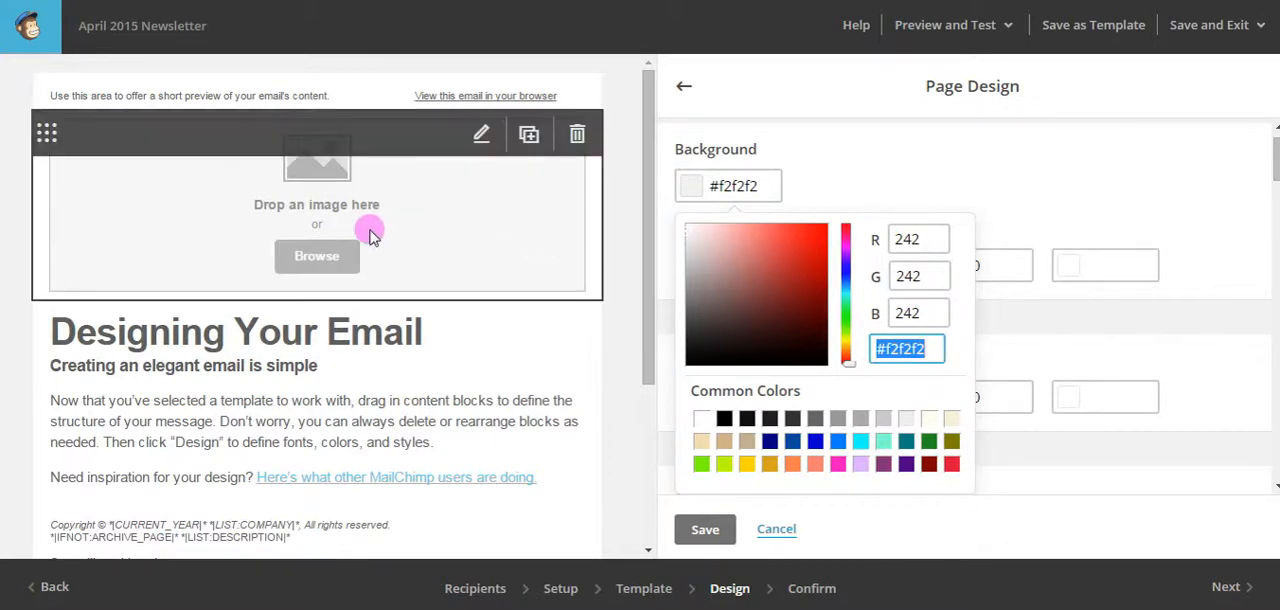
{"action": "left_click_drag", "start_coordinate": [929, 349], "coordinate": [875, 350]}
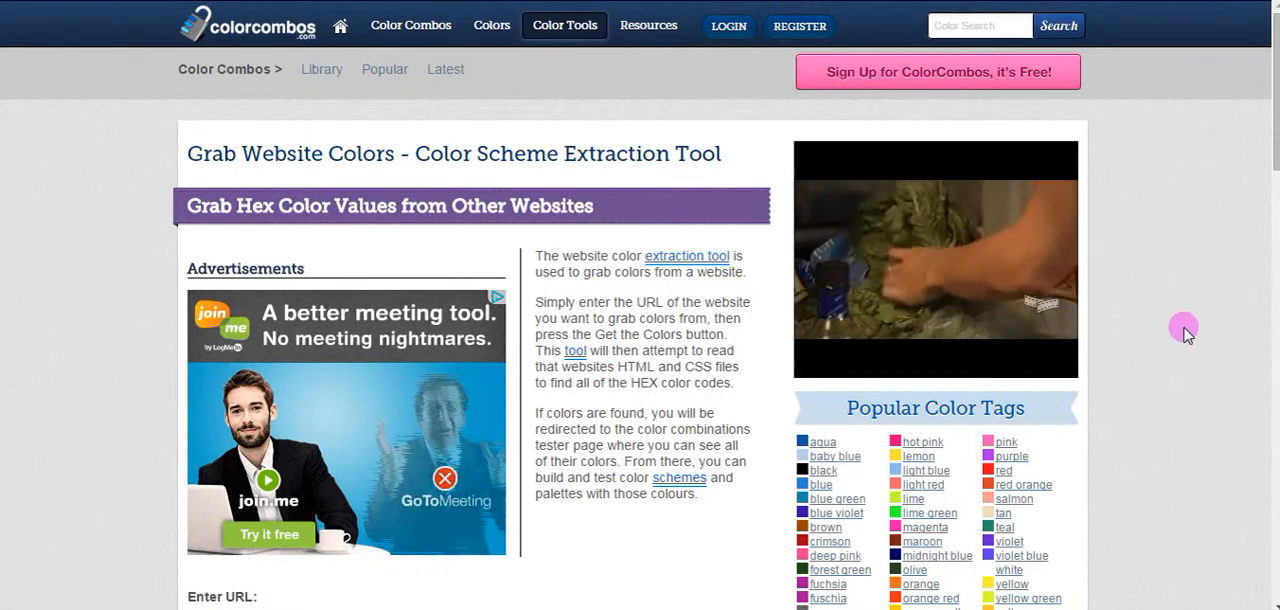
{"action": "scroll", "coordinate": [1180, 329], "scroll_direction": "down", "scroll_amount": 3}
{"action": "left_click", "coordinate": [237, 344]}
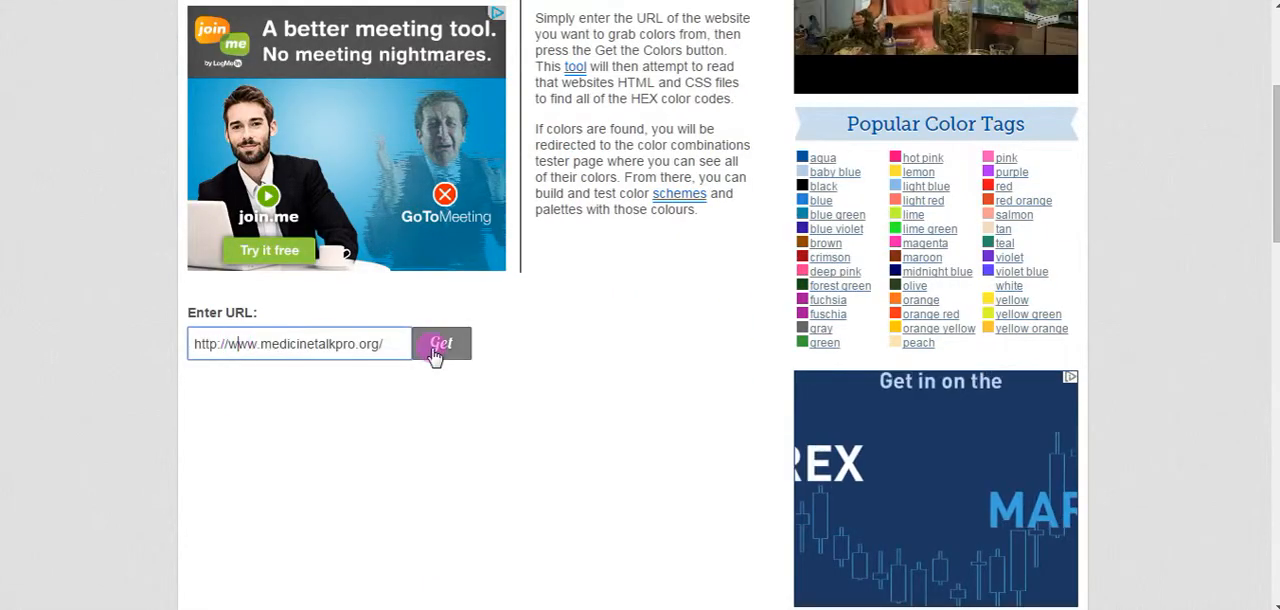
{"action": "left_click", "coordinate": [436, 352]}
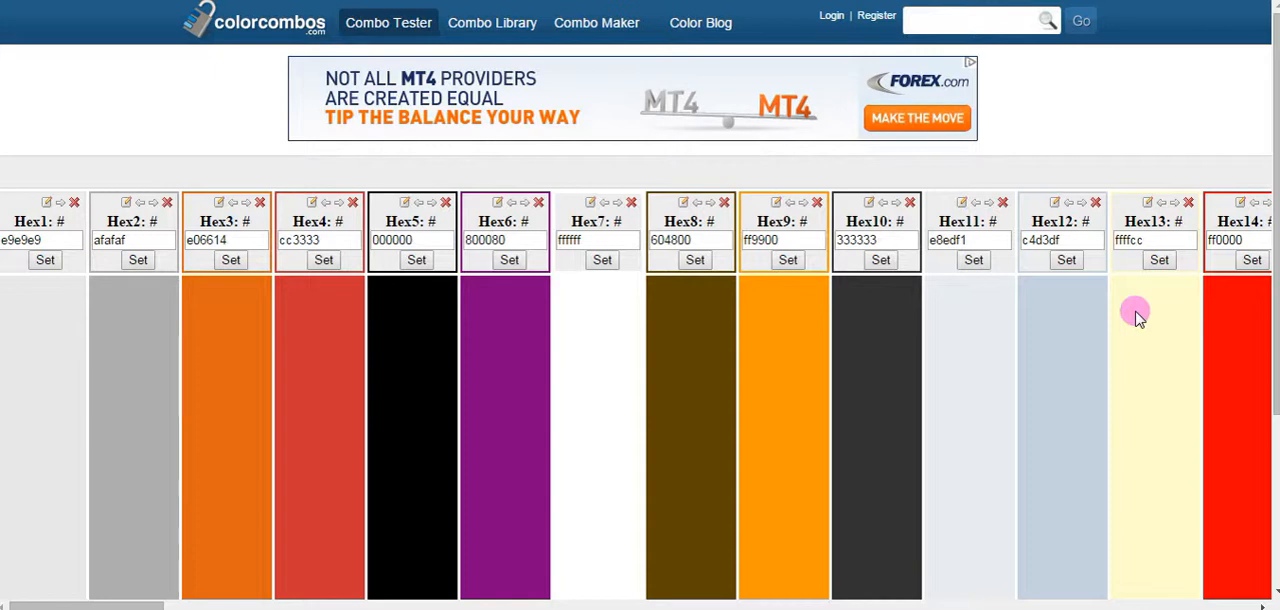
Look through the extracted website colors and copy the light blue-grey hex code c4d3df.
{"action": "scroll", "coordinate": [1135, 315], "scroll_direction": "right", "scroll_amount": 5}
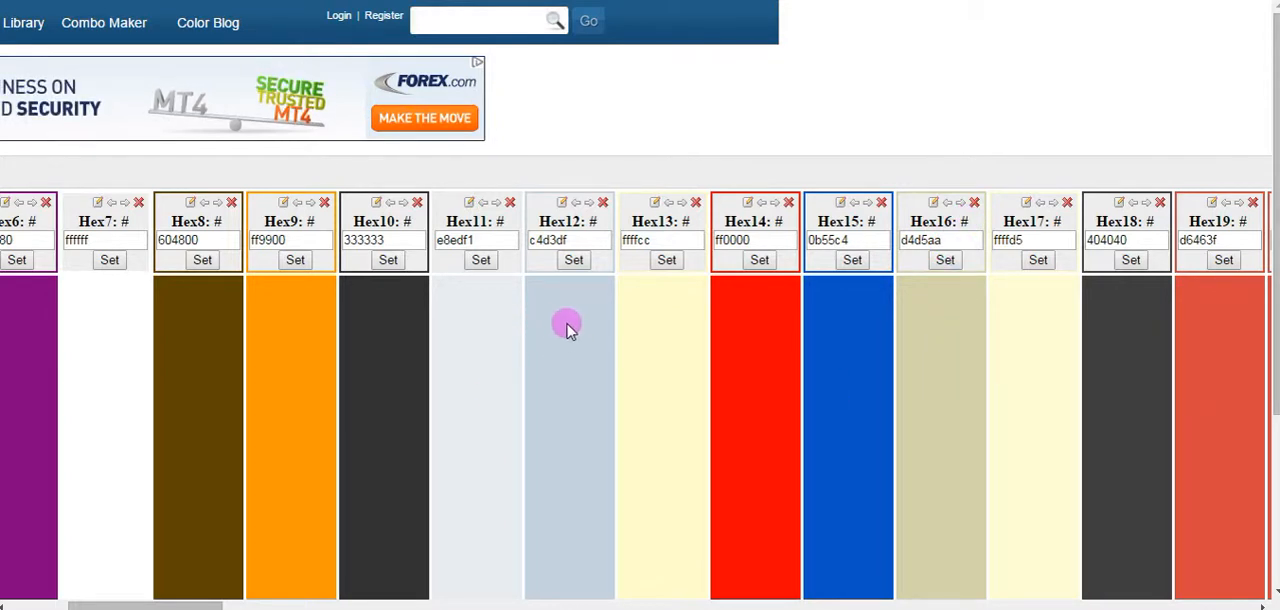
{"action": "left_click_drag", "start_coordinate": [576, 243], "coordinate": [538, 243]}
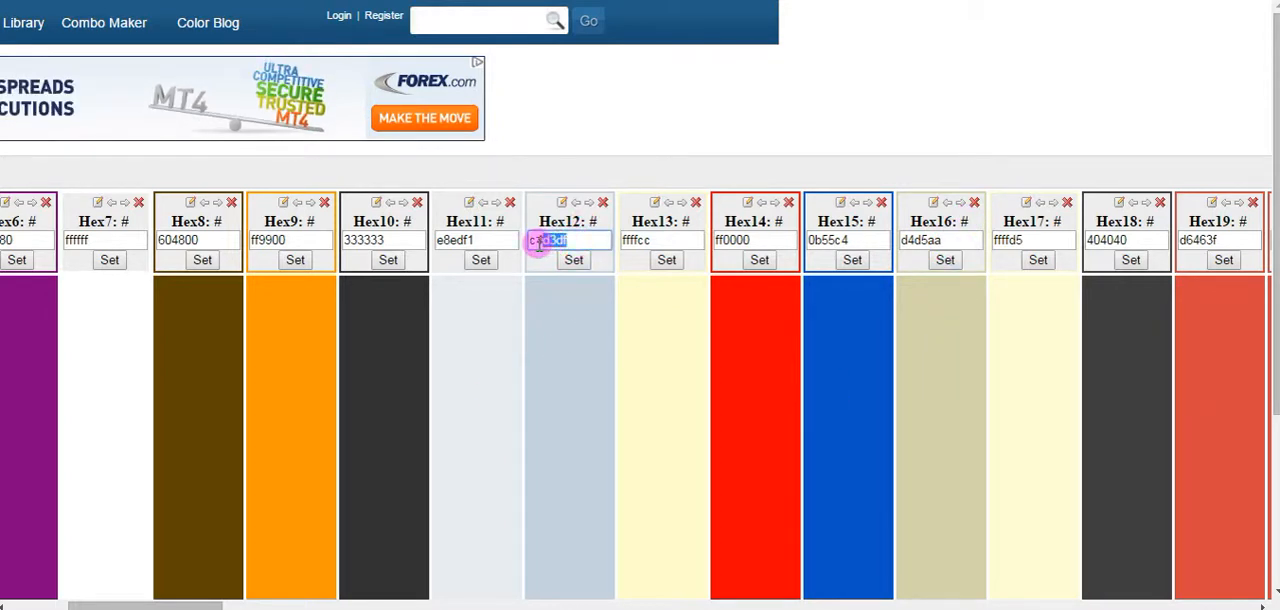
{"action": "right_click", "coordinate": [572, 239]}
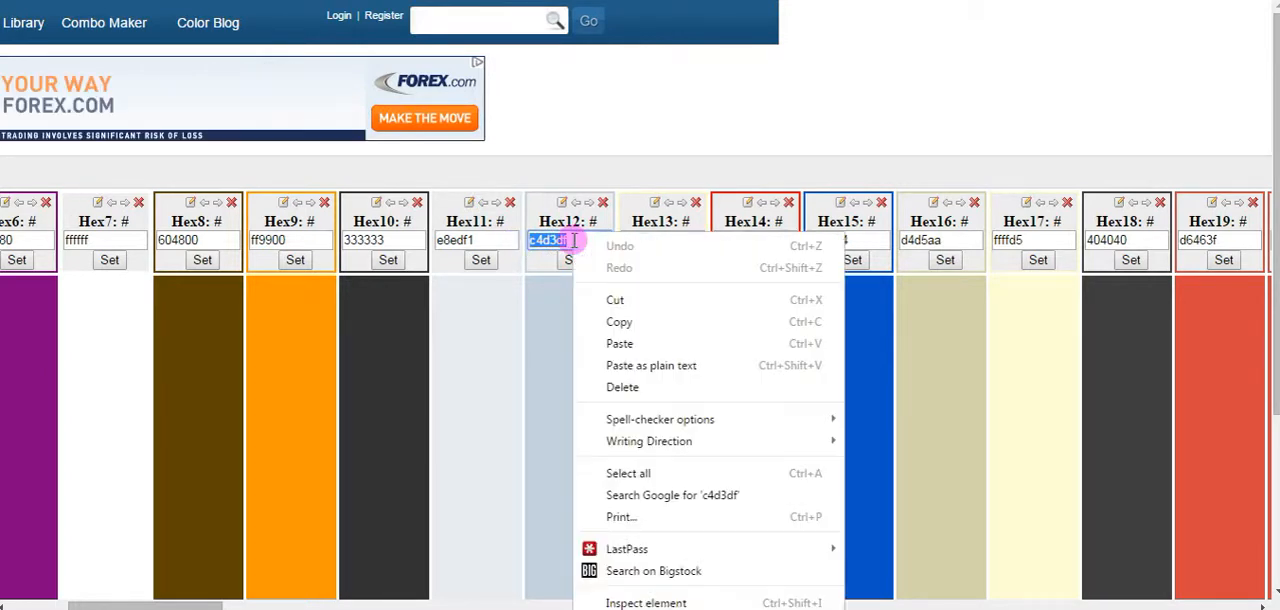
{"action": "left_click", "coordinate": [650, 322]}
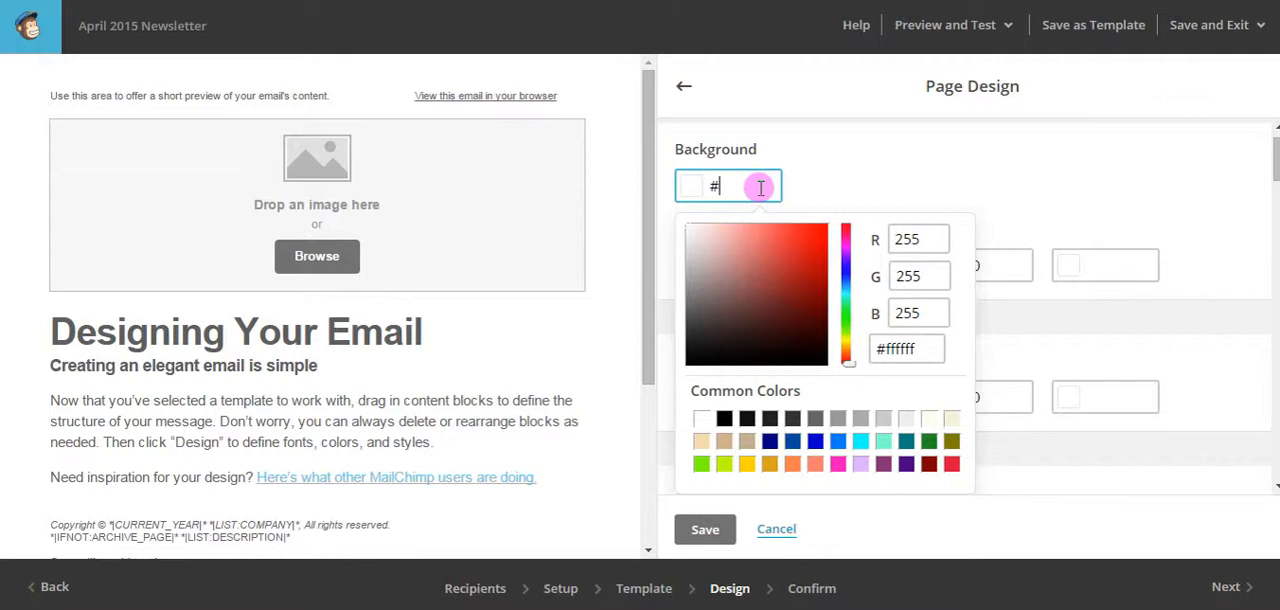
Back in MailChimp, paste the copied code to set the page background color to #c4d3df.
{"action": "right_click", "coordinate": [754, 184]}
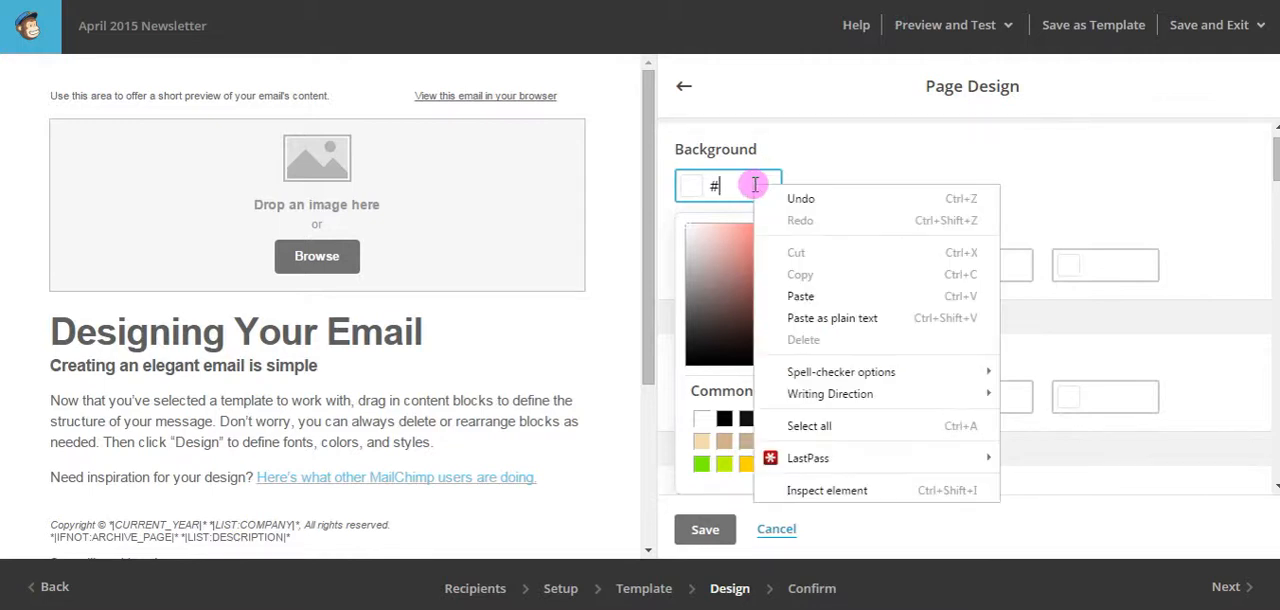
{"action": "left_click", "coordinate": [819, 297]}
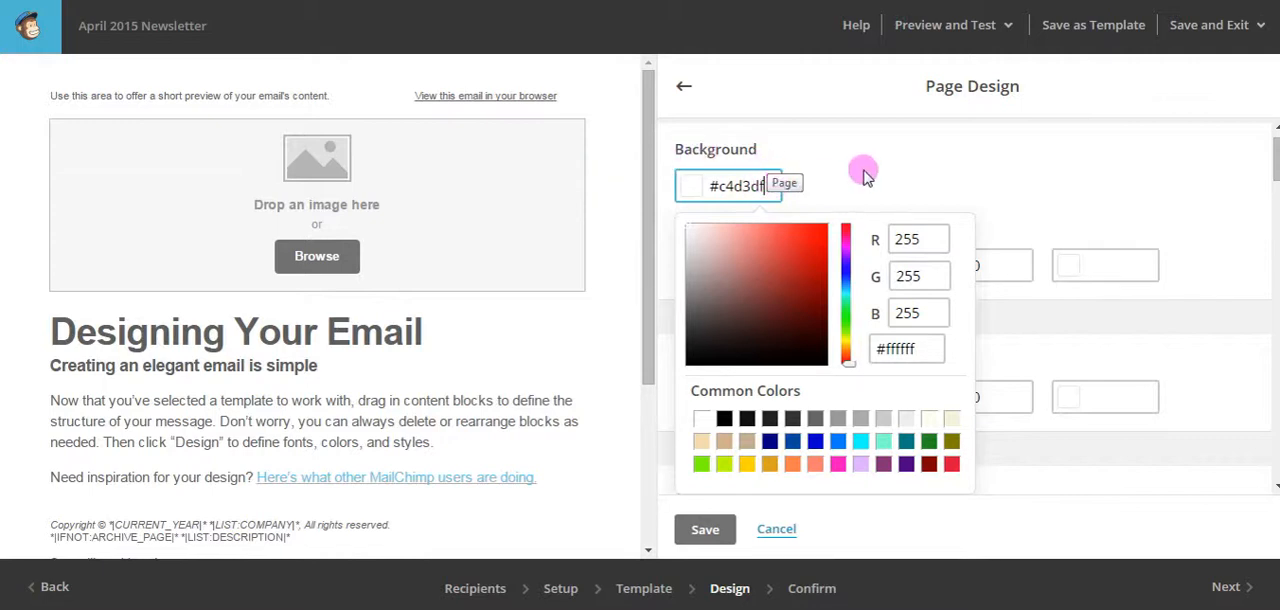
{"action": "key", "text": "Return"}
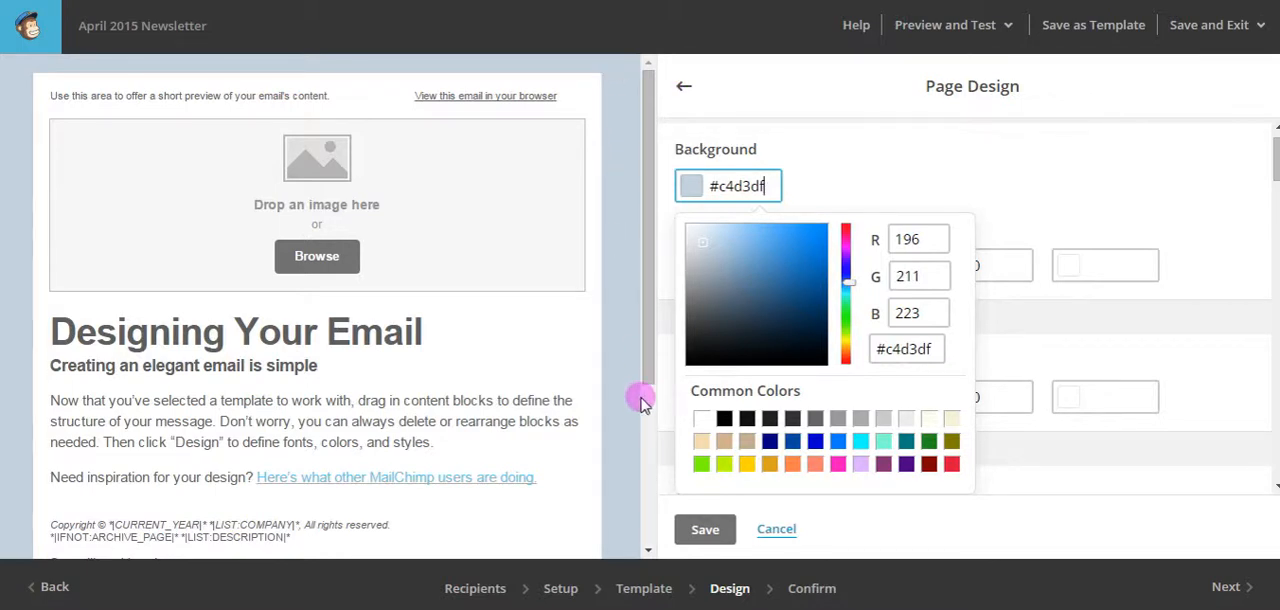
{"action": "left_click", "coordinate": [923, 157]}
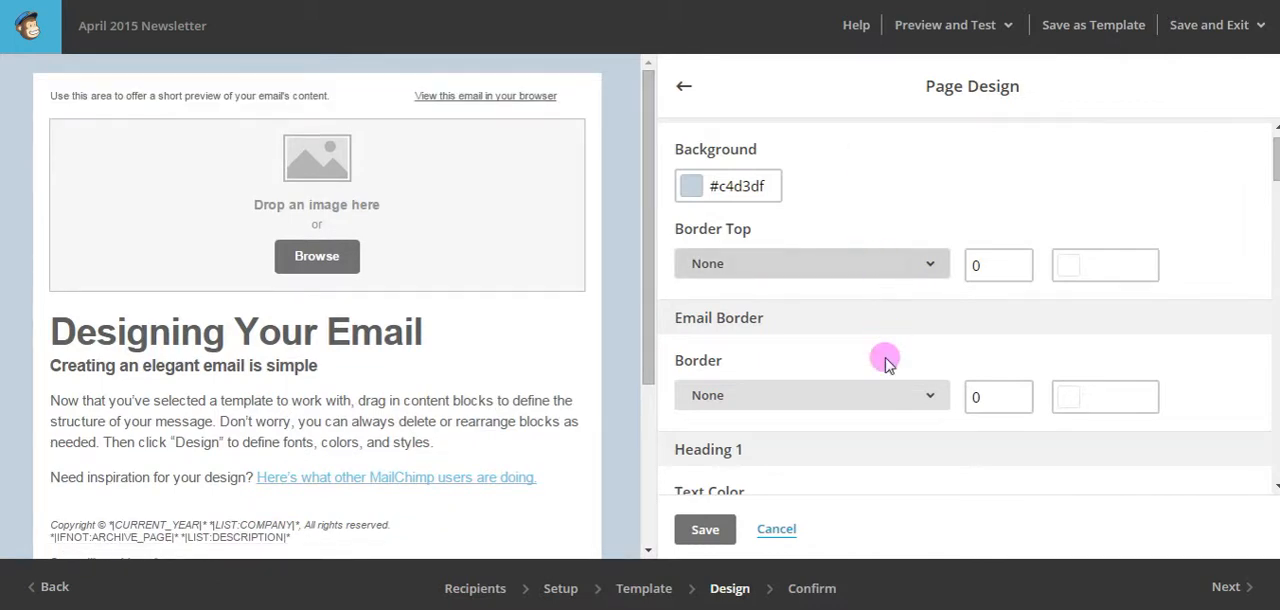
Set the Heading 1 text color to black, #000000.
{"action": "scroll", "coordinate": [890, 374], "scroll_direction": "down", "scroll_amount": 3}
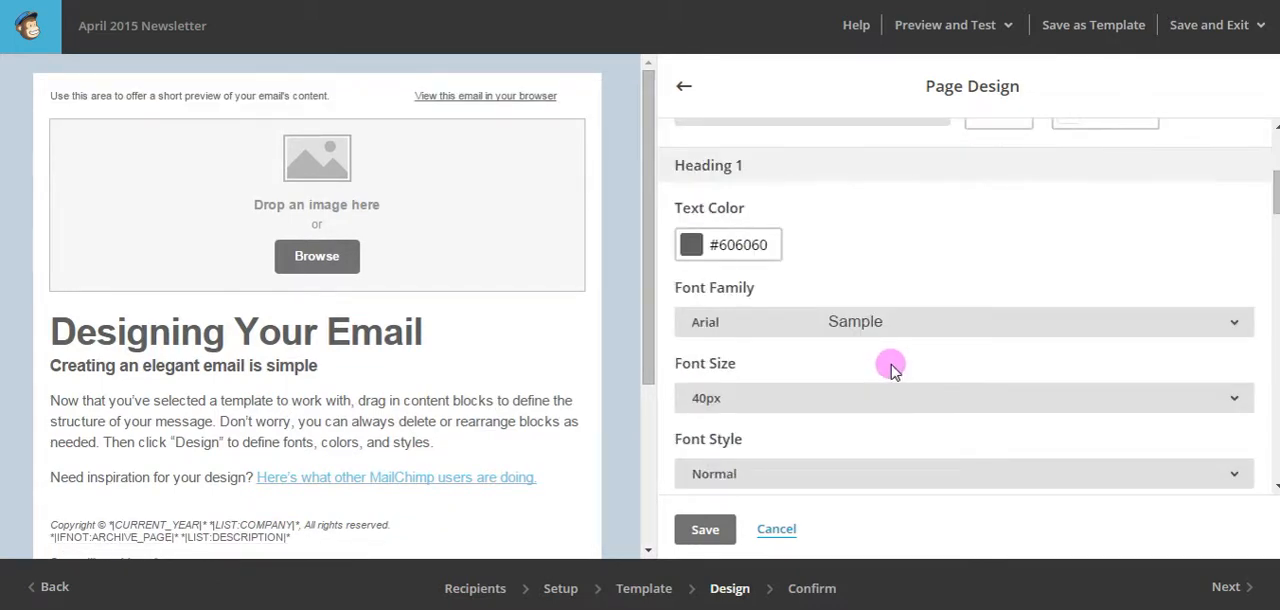
{"action": "left_click", "coordinate": [722, 245]}
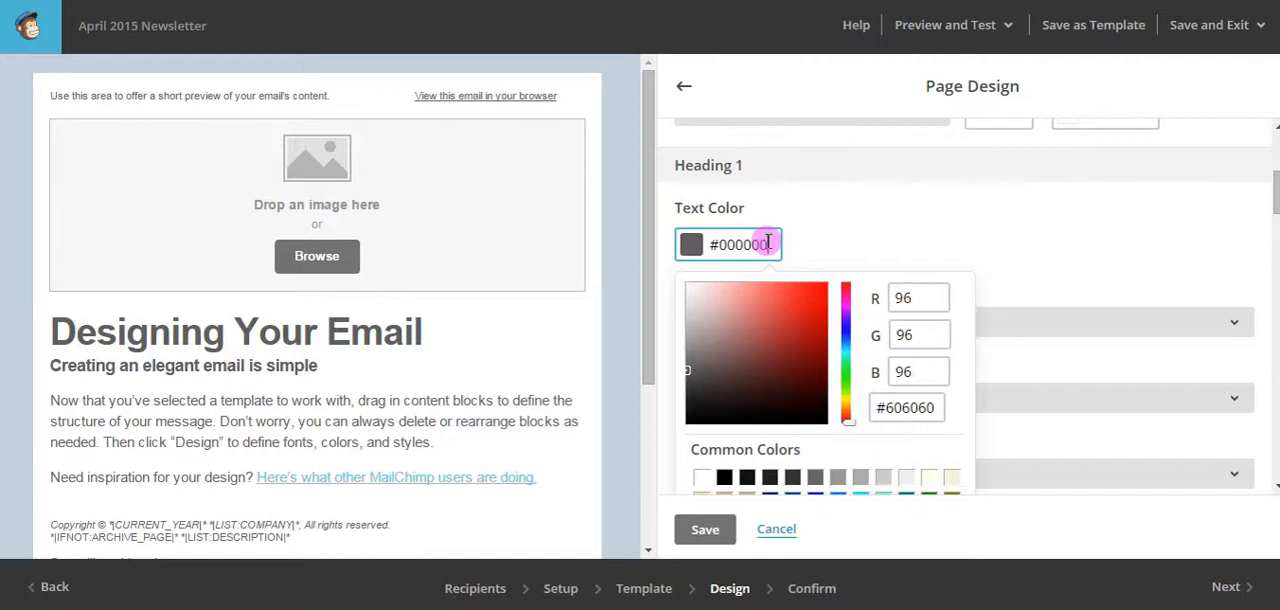
{"action": "key", "text": "Tab"}
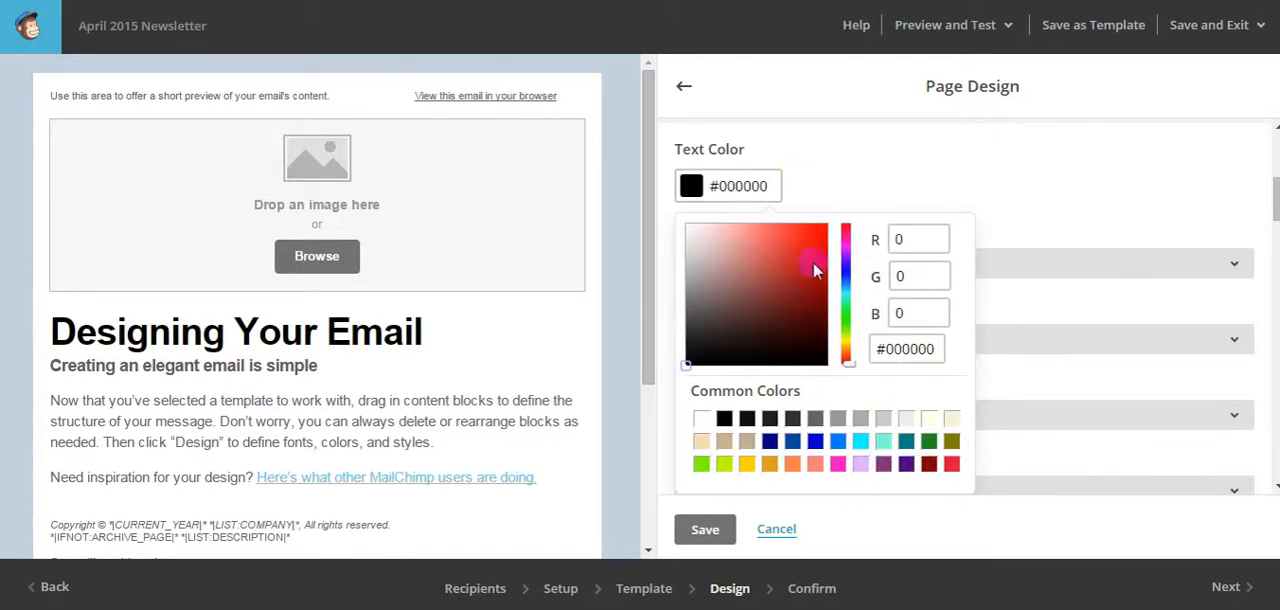
{"action": "left_click", "coordinate": [865, 185]}
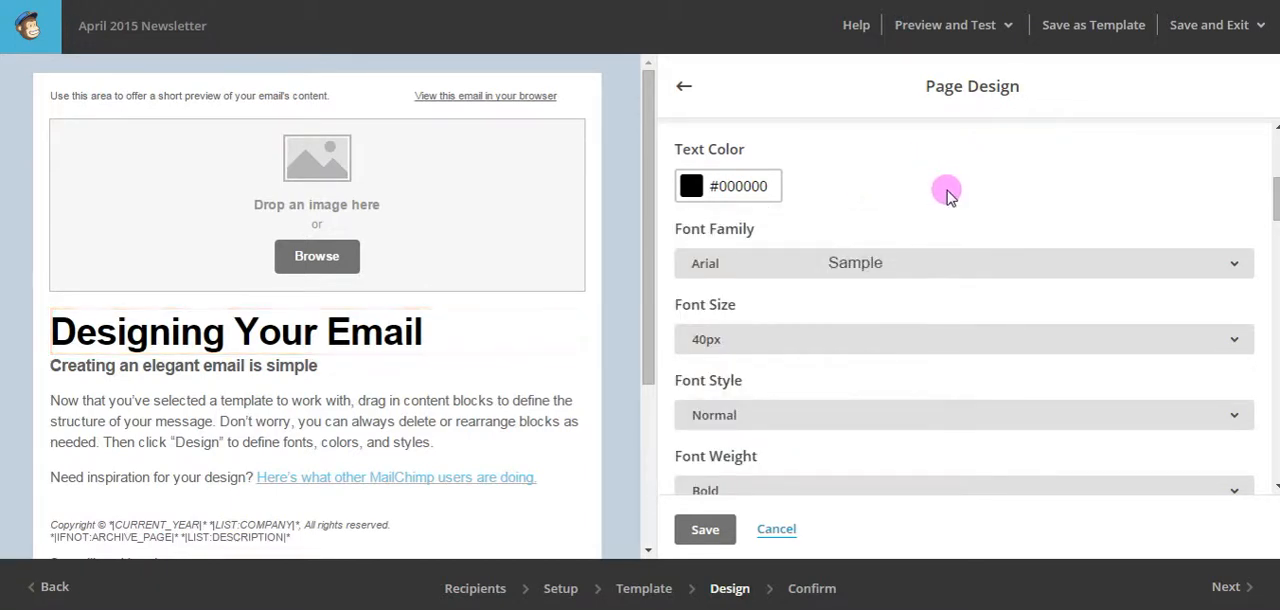
Look over the remaining Heading 1 font, spacing and alignment settings and save the page design.
{"action": "scroll", "coordinate": [945, 192], "scroll_direction": "down", "scroll_amount": 2}
{"action": "scroll", "coordinate": [886, 237], "scroll_direction": "up", "scroll_amount": 3}
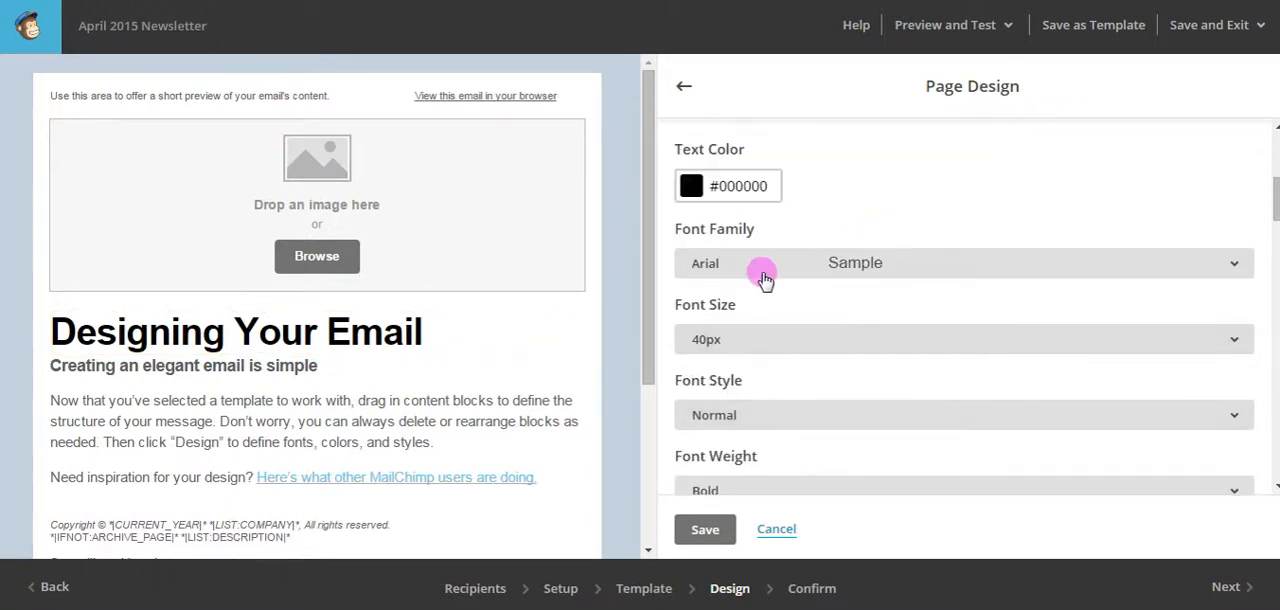
{"action": "scroll", "coordinate": [857, 351], "scroll_direction": "down", "scroll_amount": 3}
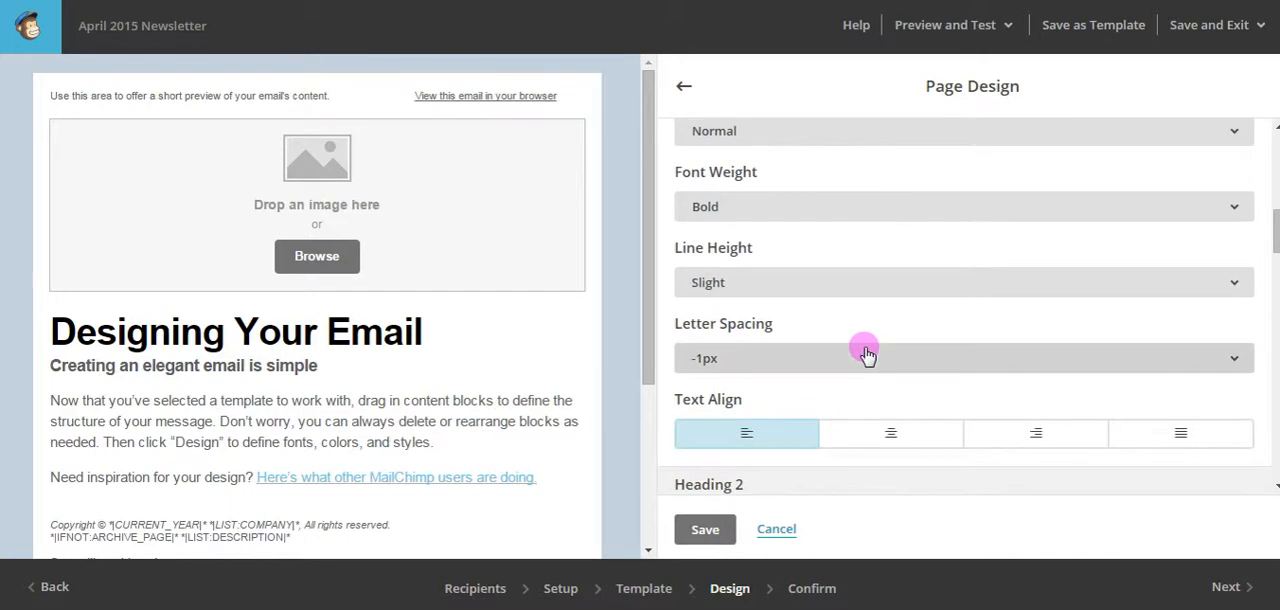
{"action": "scroll", "coordinate": [866, 350], "scroll_direction": "down", "scroll_amount": 2}
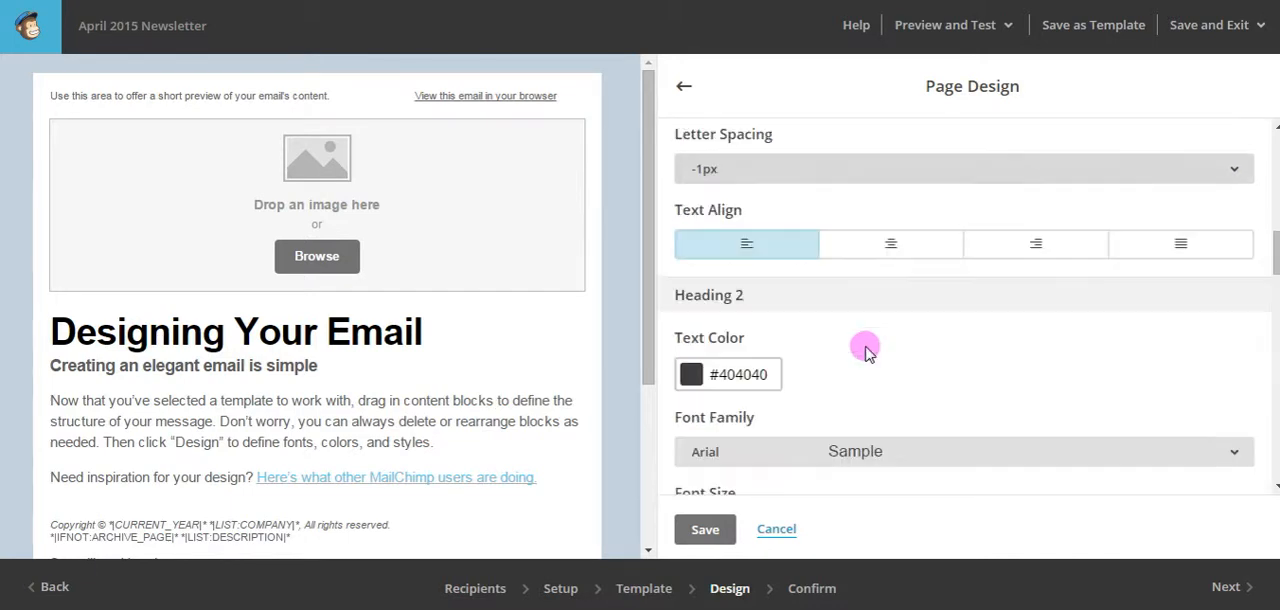
{"action": "left_click", "coordinate": [712, 528]}
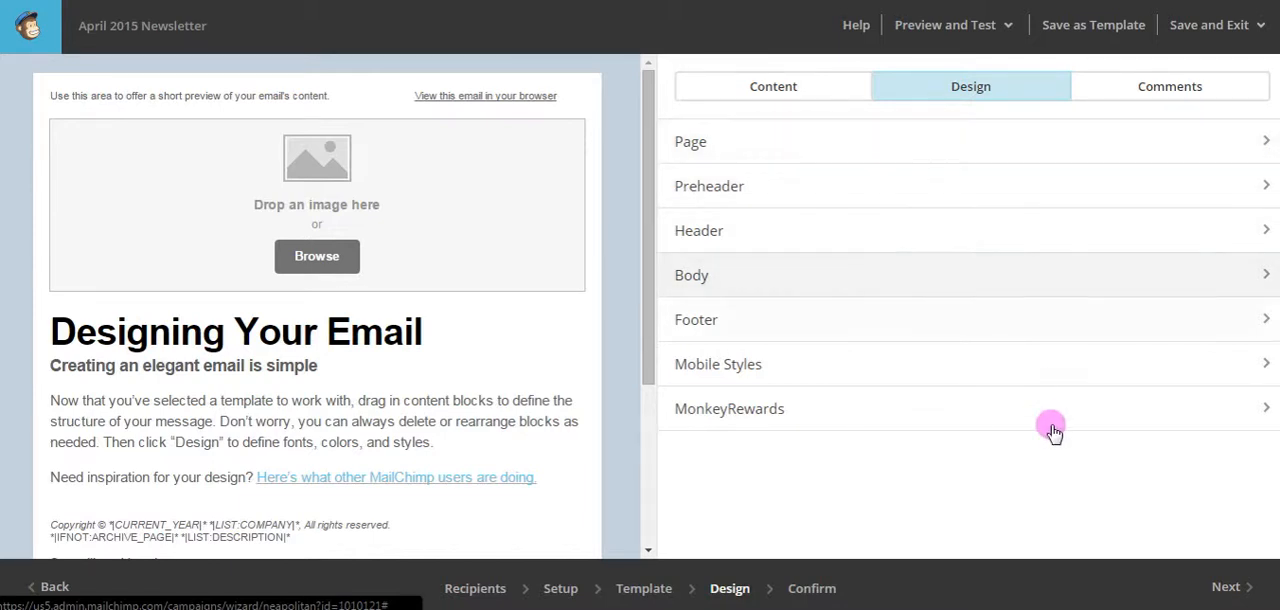
Return to the content blocks, delete the email preview text from Column 1 of the preheader text block, and save it.
{"action": "left_click", "coordinate": [742, 86]}
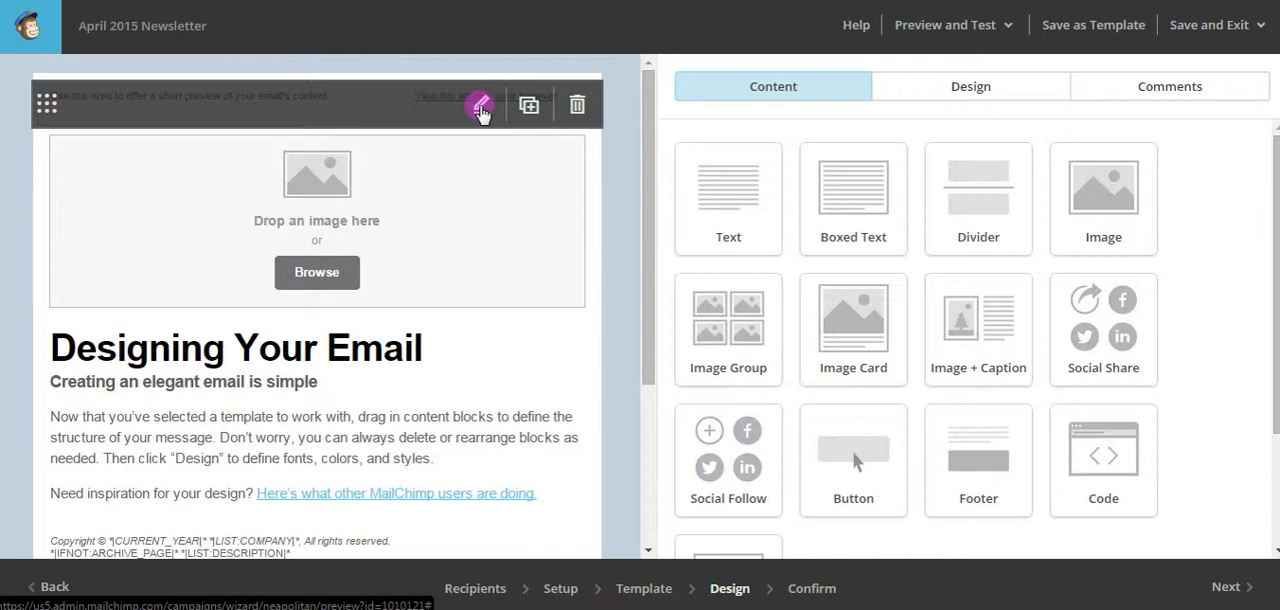
{"action": "left_click", "coordinate": [481, 106]}
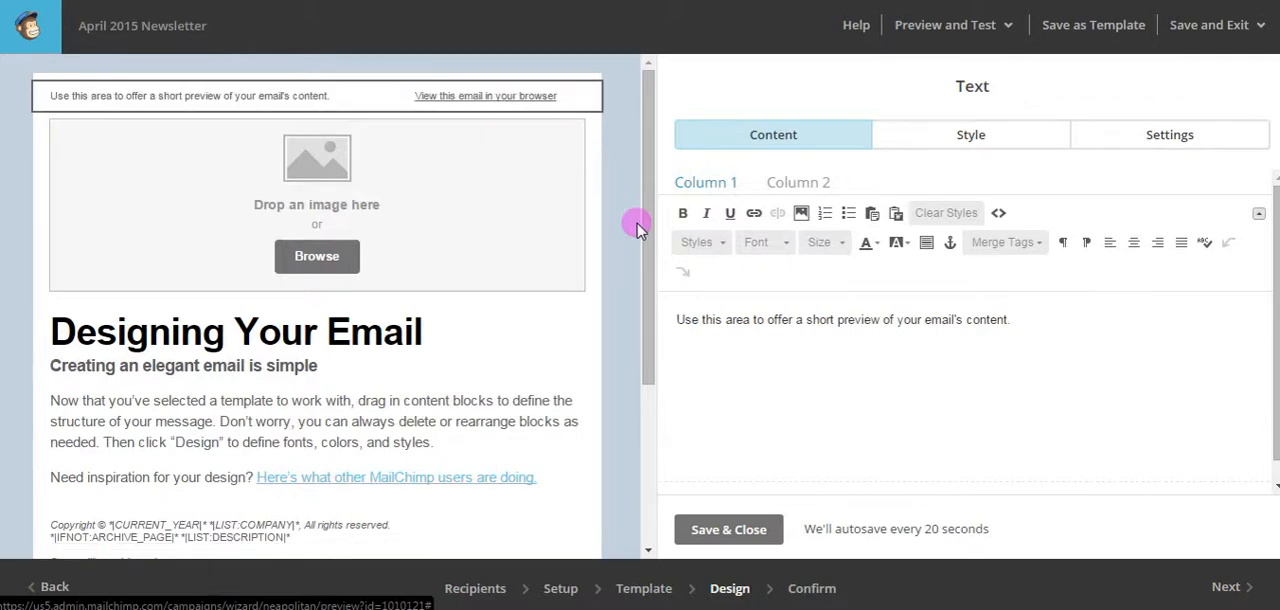
{"action": "left_click_drag", "start_coordinate": [1038, 316], "coordinate": [670, 321]}
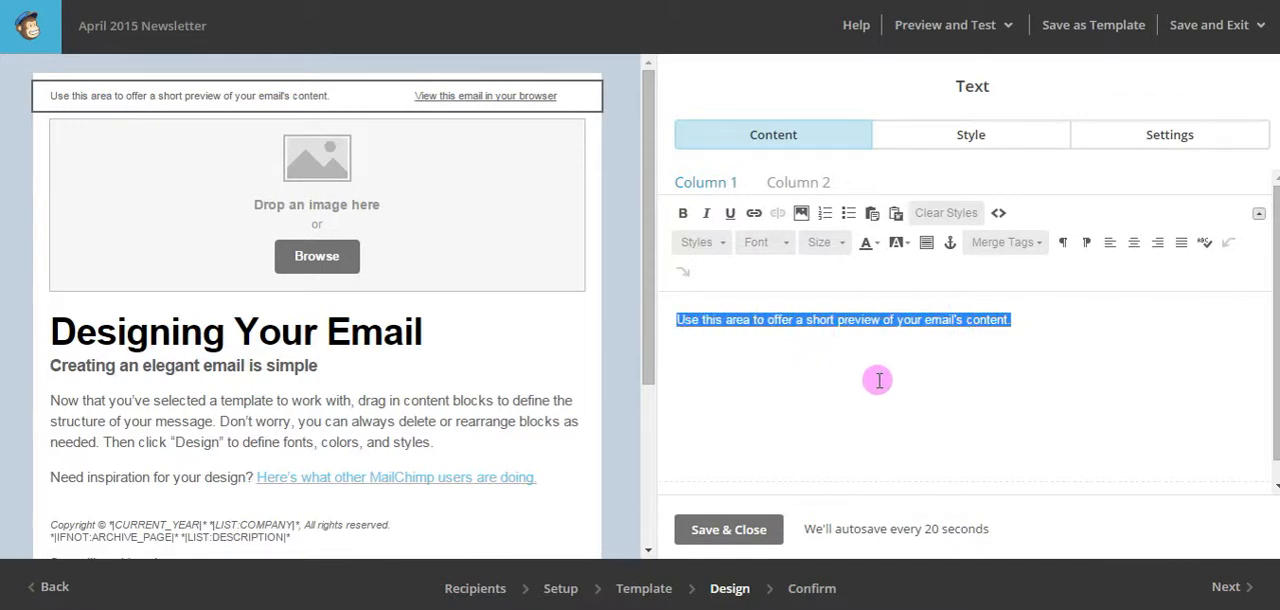
{"action": "key", "text": "BackSpace"}
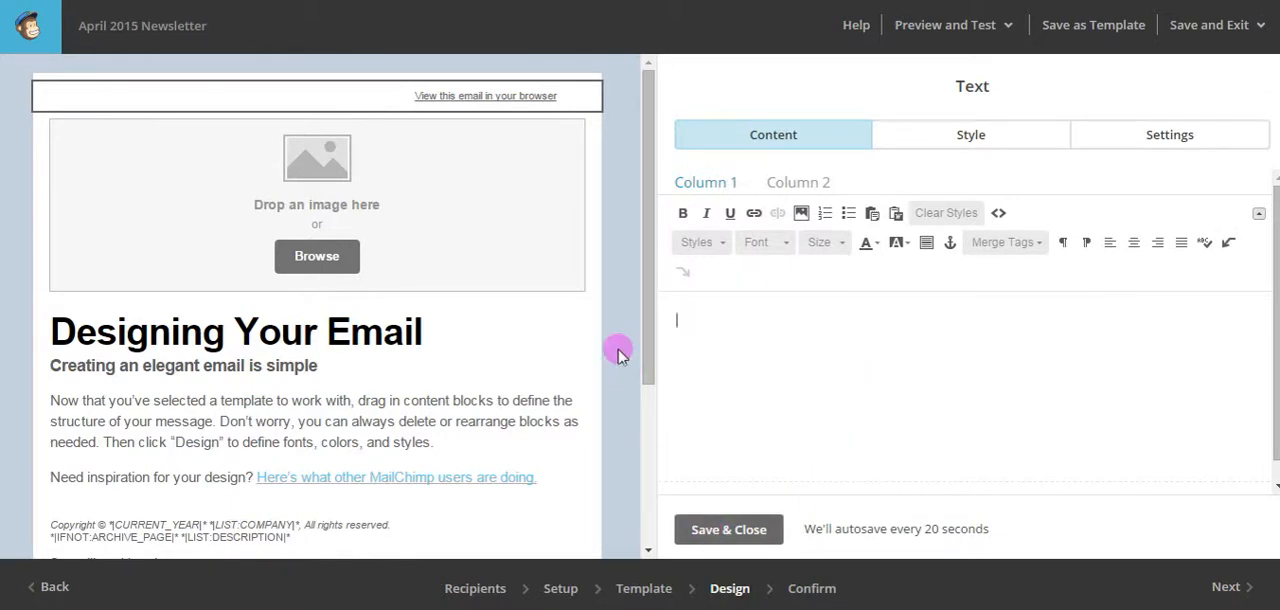
{"action": "mouse_move", "coordinate": [573, 104]}
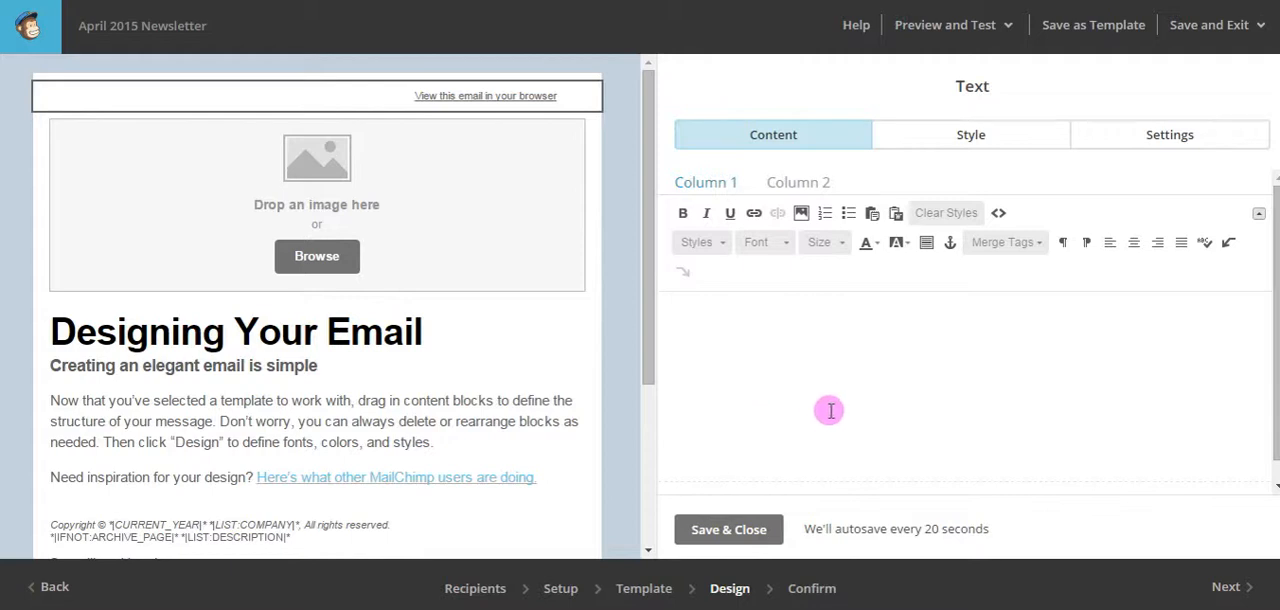
{"action": "left_click", "coordinate": [729, 530]}
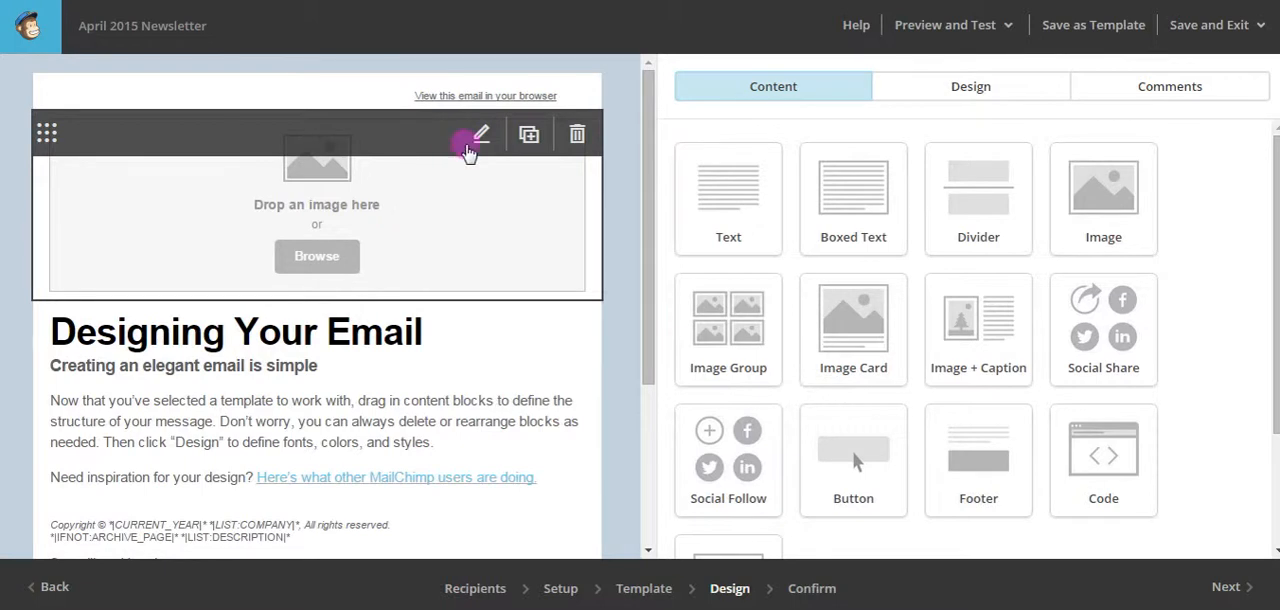
Upload the newsletter header PNG from the Desktop into the empty header image block and save the block.
{"action": "left_click", "coordinate": [481, 136]}
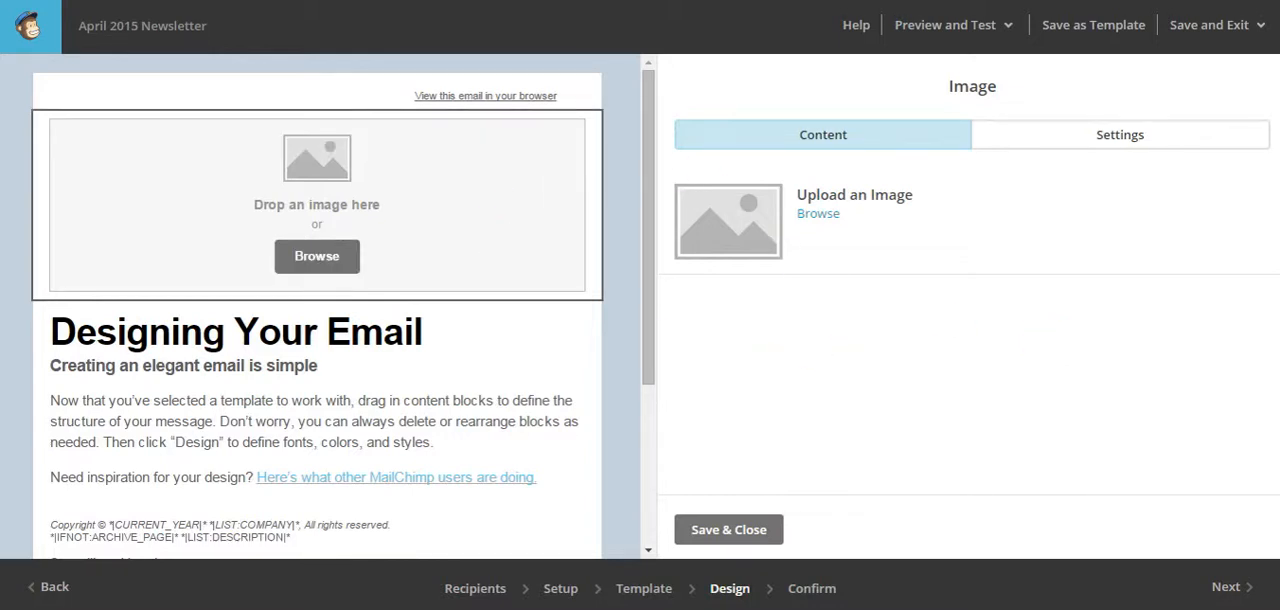
{"action": "left_click", "coordinate": [818, 214]}
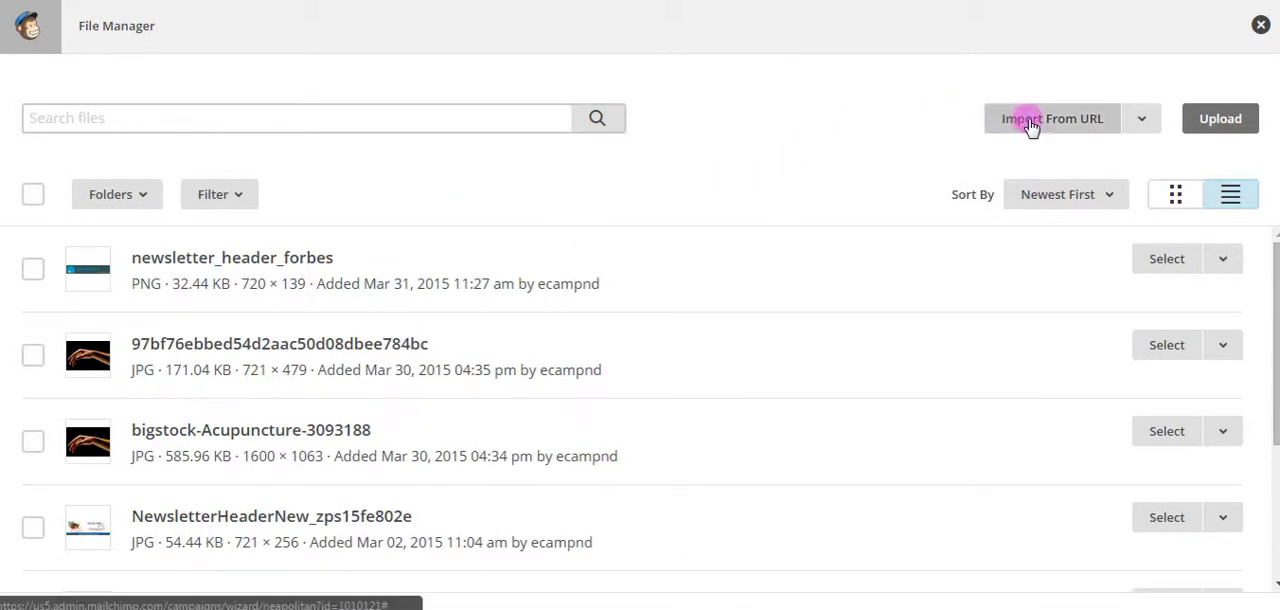
{"action": "left_click", "coordinate": [1229, 126]}
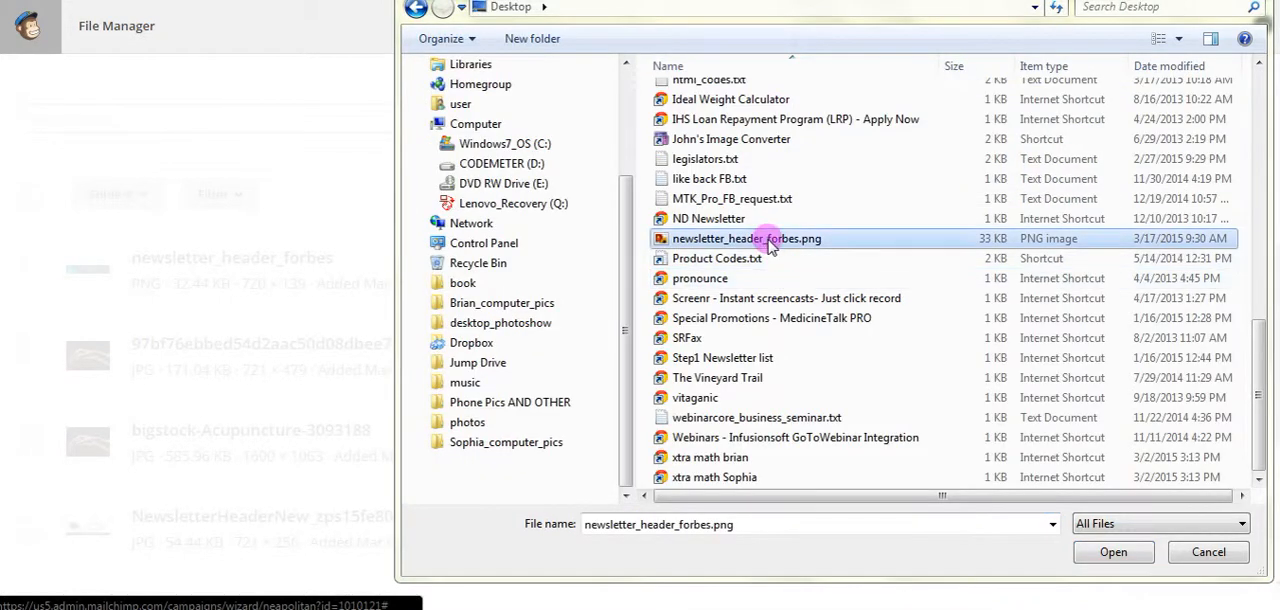
{"action": "left_click", "coordinate": [1102, 555]}
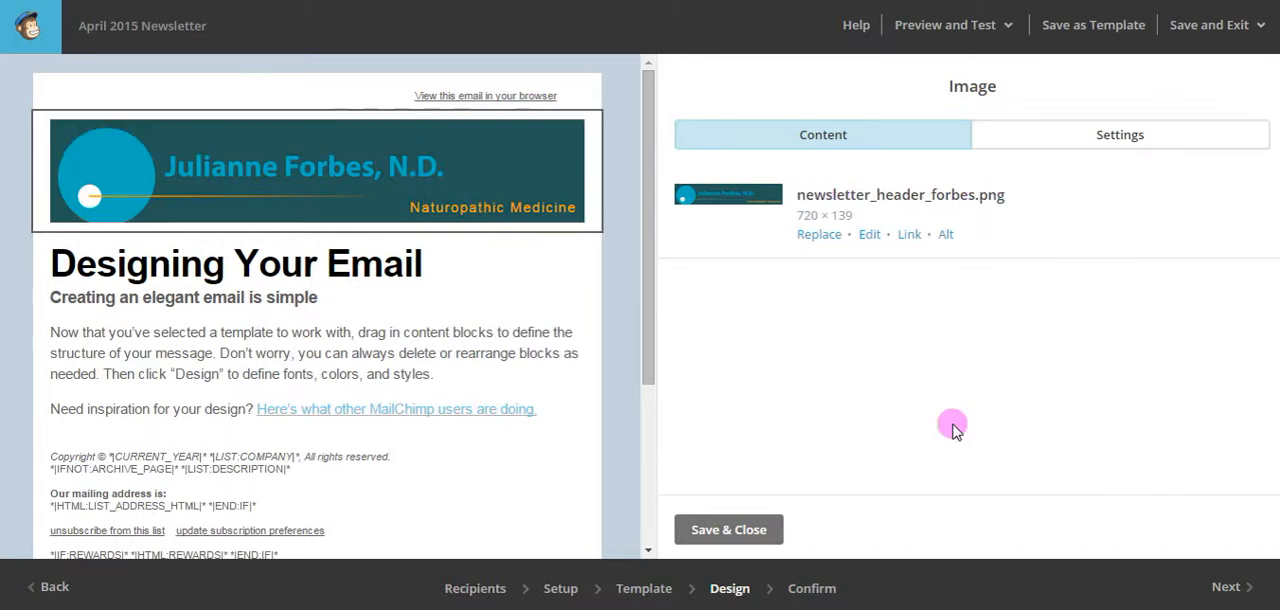
{"action": "left_click", "coordinate": [712, 529]}
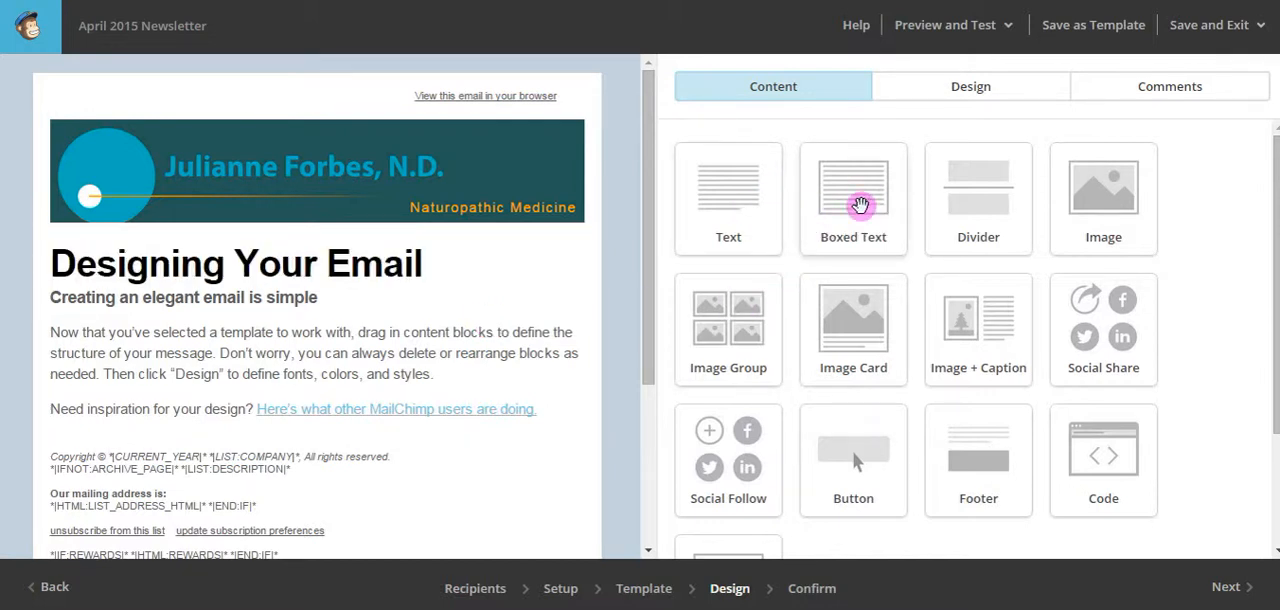
Replace all placeholder text in the body text block with the copied December 2014 newsletter text and check it in the email preview.
{"action": "mouse_move", "coordinate": [228, 317]}
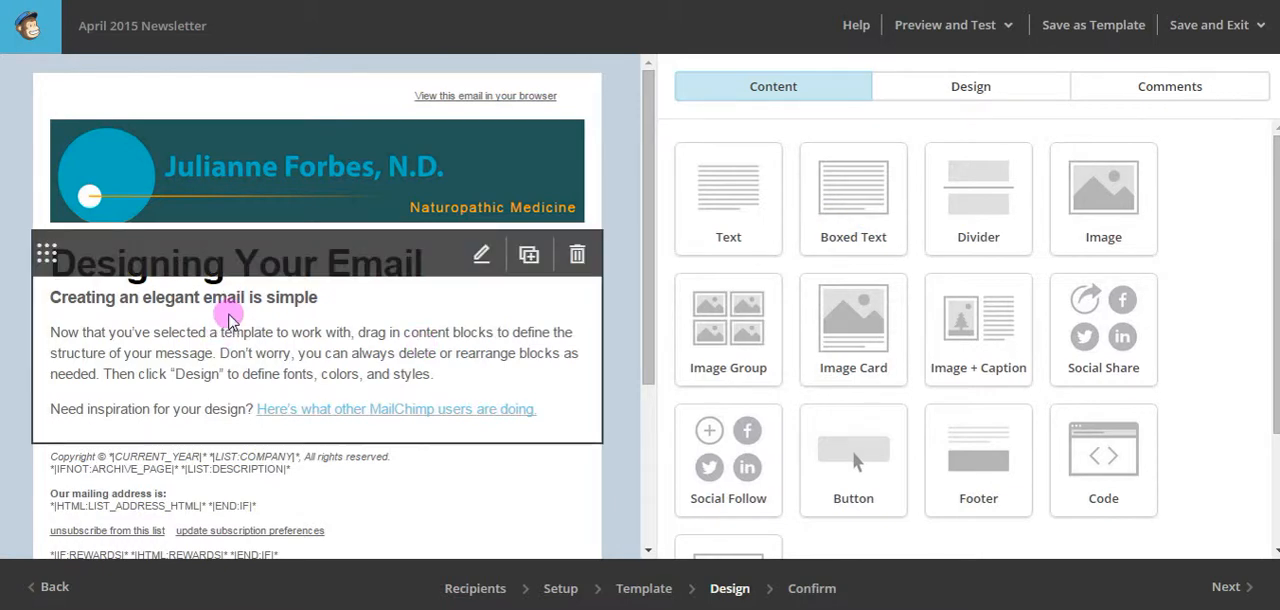
{"action": "left_click", "coordinate": [252, 316]}
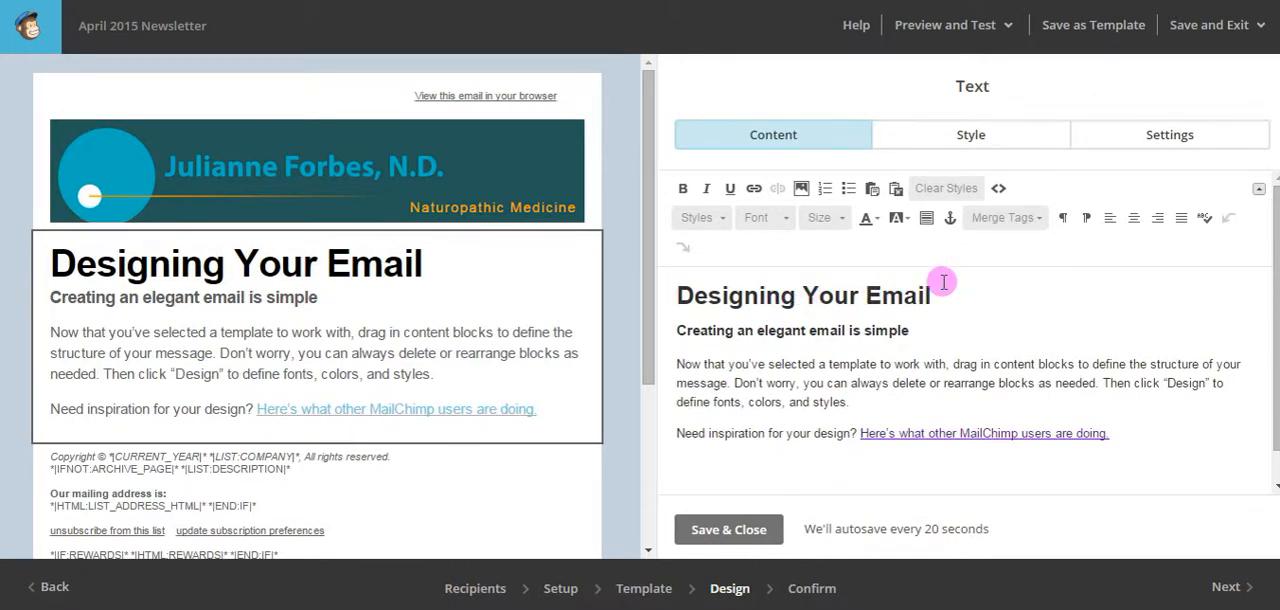
{"action": "key", "text": "shift+End"}
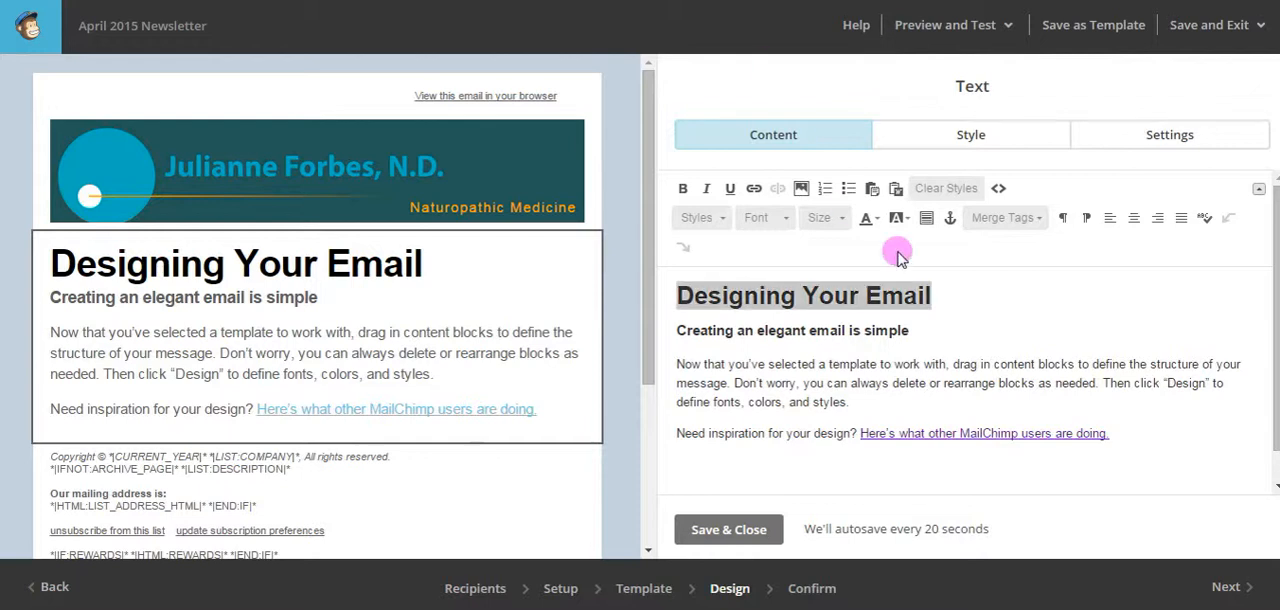
{"action": "left_click", "coordinate": [978, 312]}
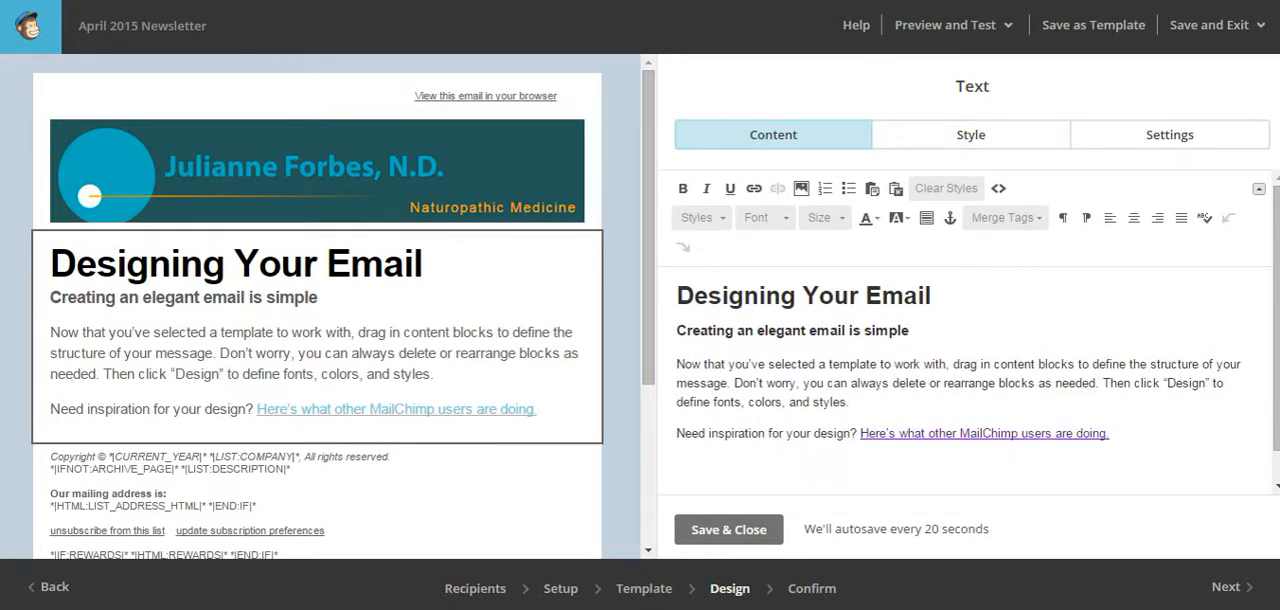
{"action": "key", "text": "ctrl+a"}
{"action": "key", "text": "ctrl+v"}
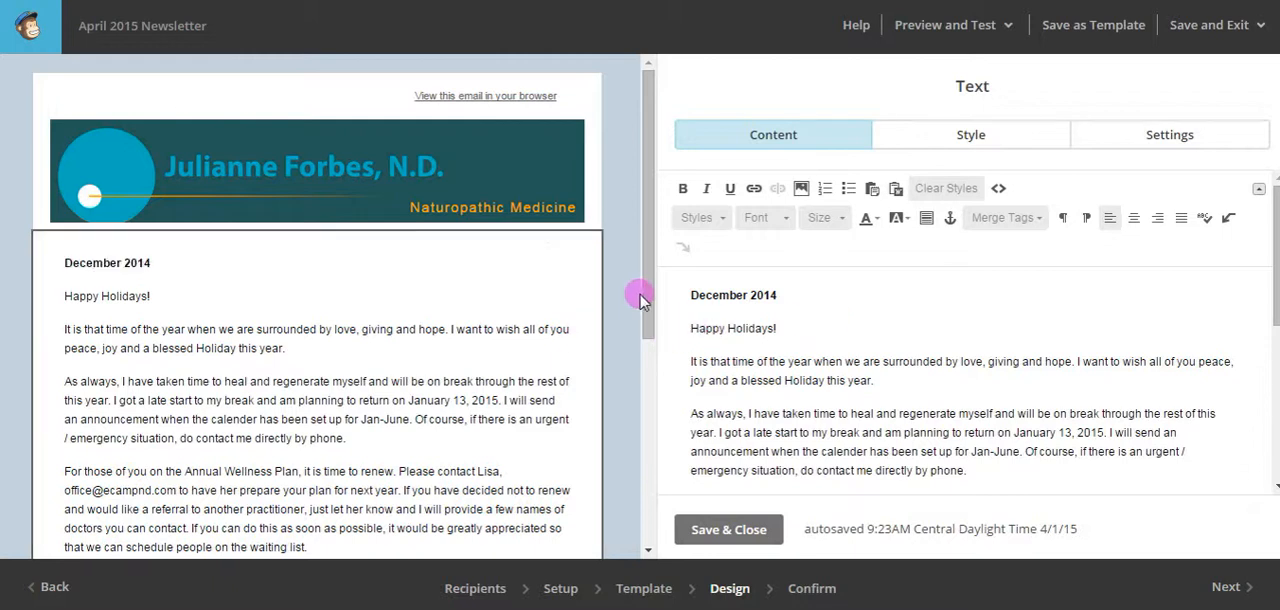
{"action": "left_click_drag", "start_coordinate": [645, 300], "coordinate": [636, 402]}
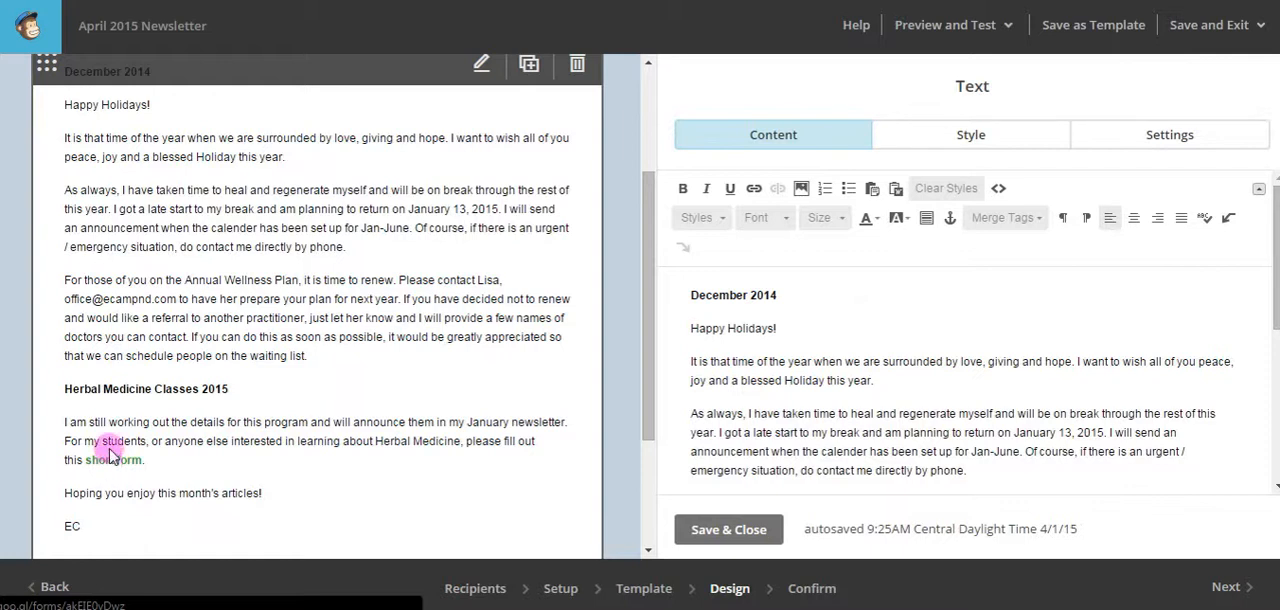
Set the "December 2014" heading in the body text block to font size 18 and save the block.
{"action": "scroll", "coordinate": [340, 332], "scroll_direction": "up", "scroll_amount": 1}
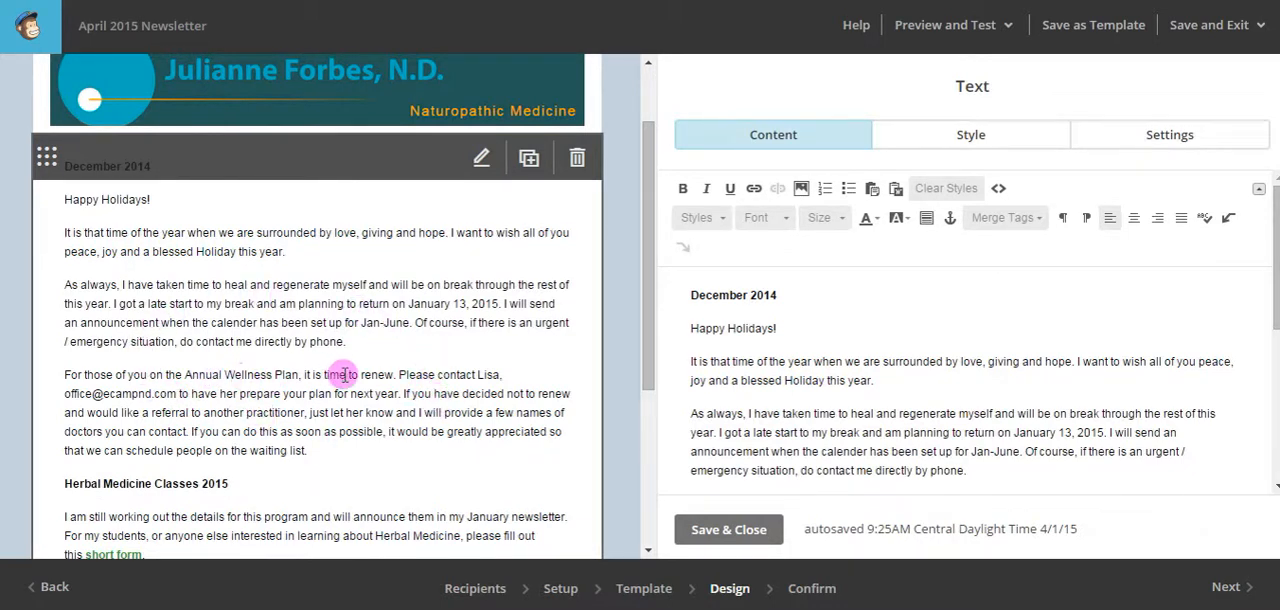
{"action": "scroll", "coordinate": [423, 390], "scroll_direction": "up", "scroll_amount": 1}
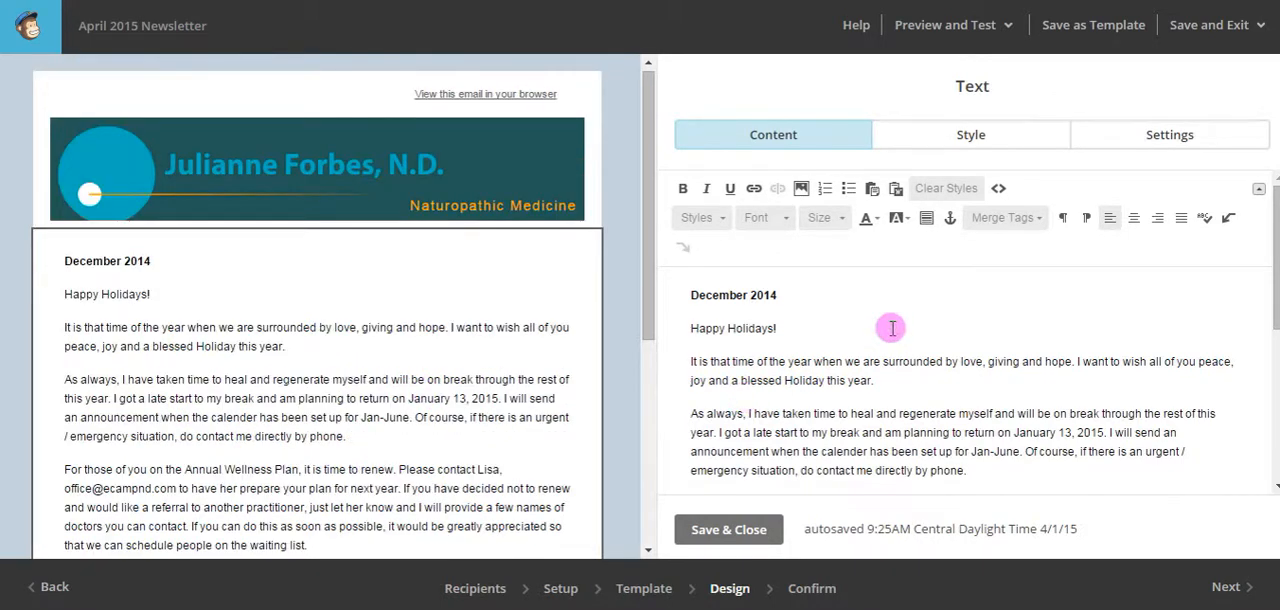
{"action": "scroll", "coordinate": [891, 331], "scroll_direction": "down", "scroll_amount": 3}
{"action": "scroll", "coordinate": [870, 345], "scroll_direction": "down", "scroll_amount": 1}
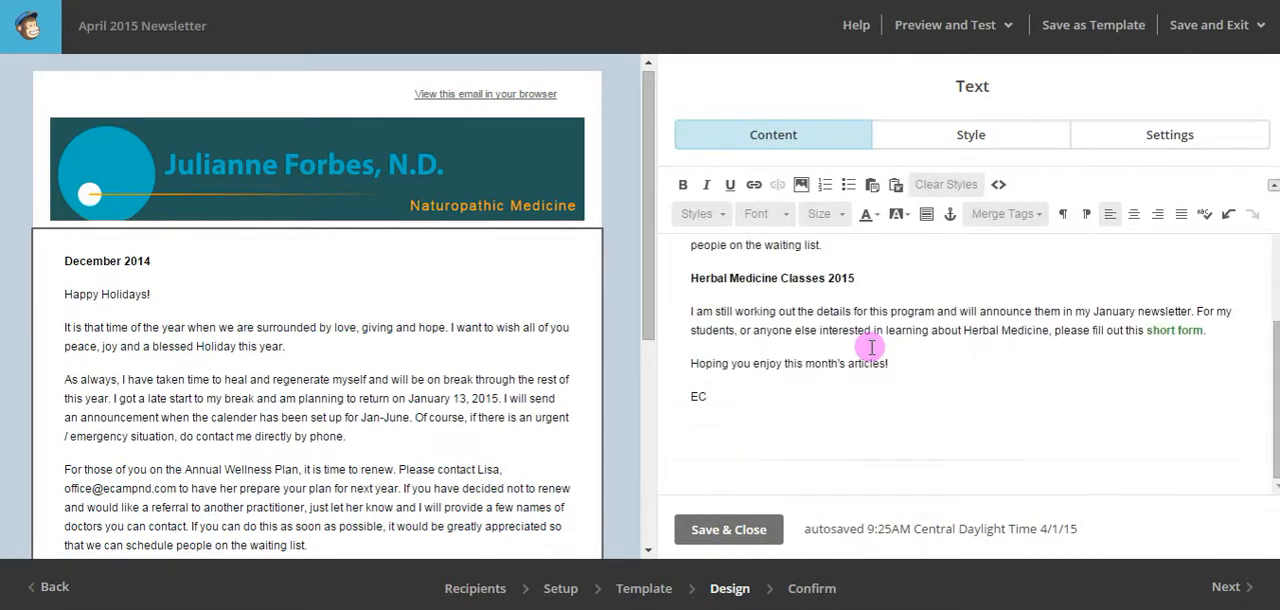
{"action": "scroll", "coordinate": [871, 347], "scroll_direction": "up", "scroll_amount": 5}
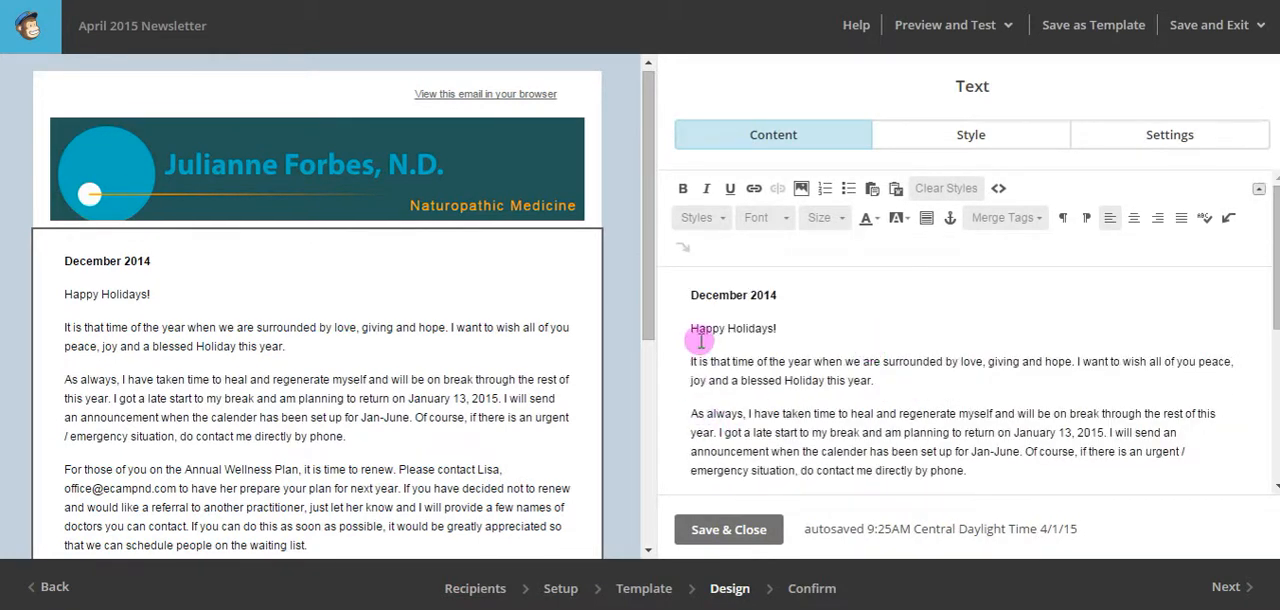
{"action": "left_click_drag", "start_coordinate": [790, 294], "coordinate": [686, 294]}
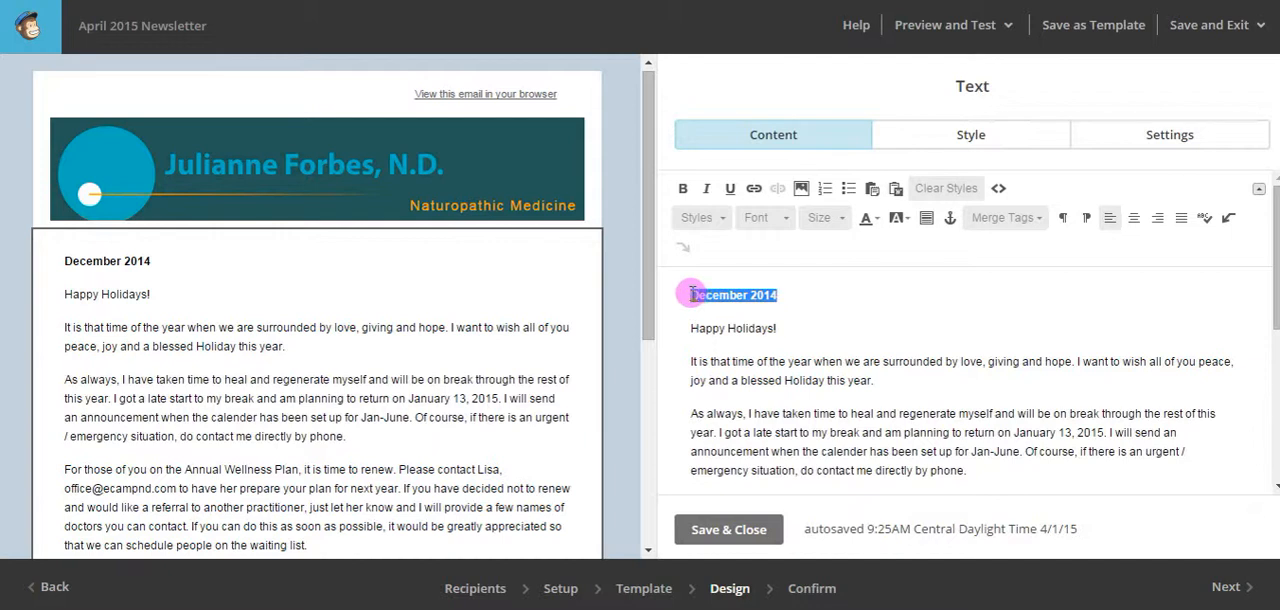
{"action": "left_click", "coordinate": [842, 221]}
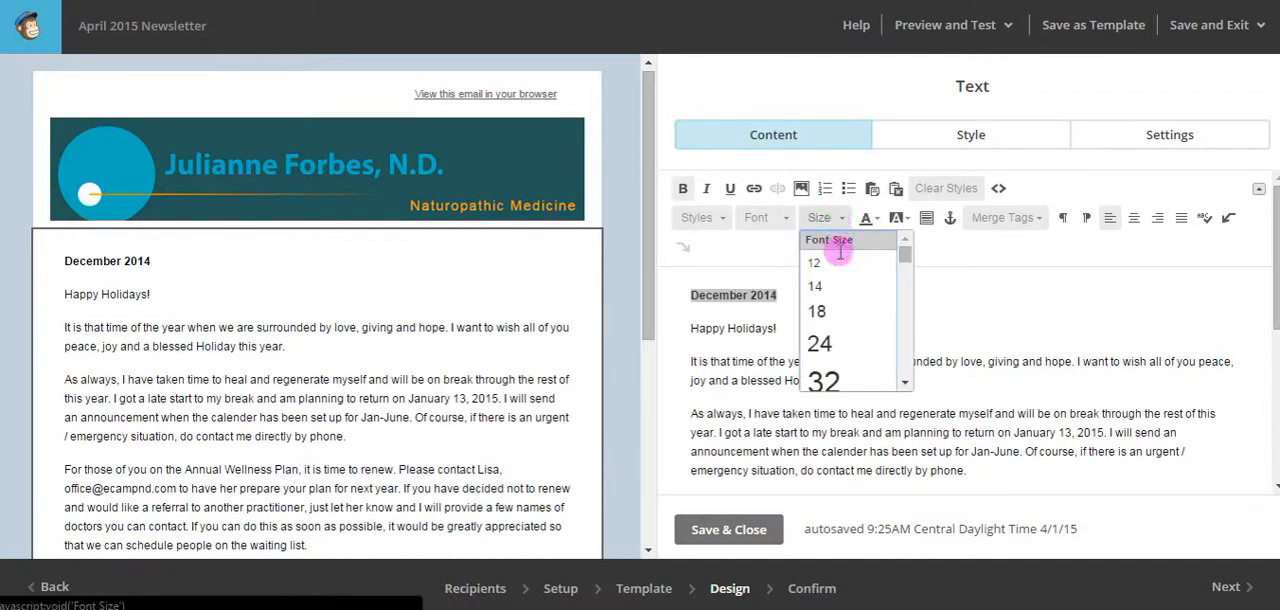
{"action": "left_click", "coordinate": [840, 318]}
{"action": "left_click", "coordinate": [866, 292]}
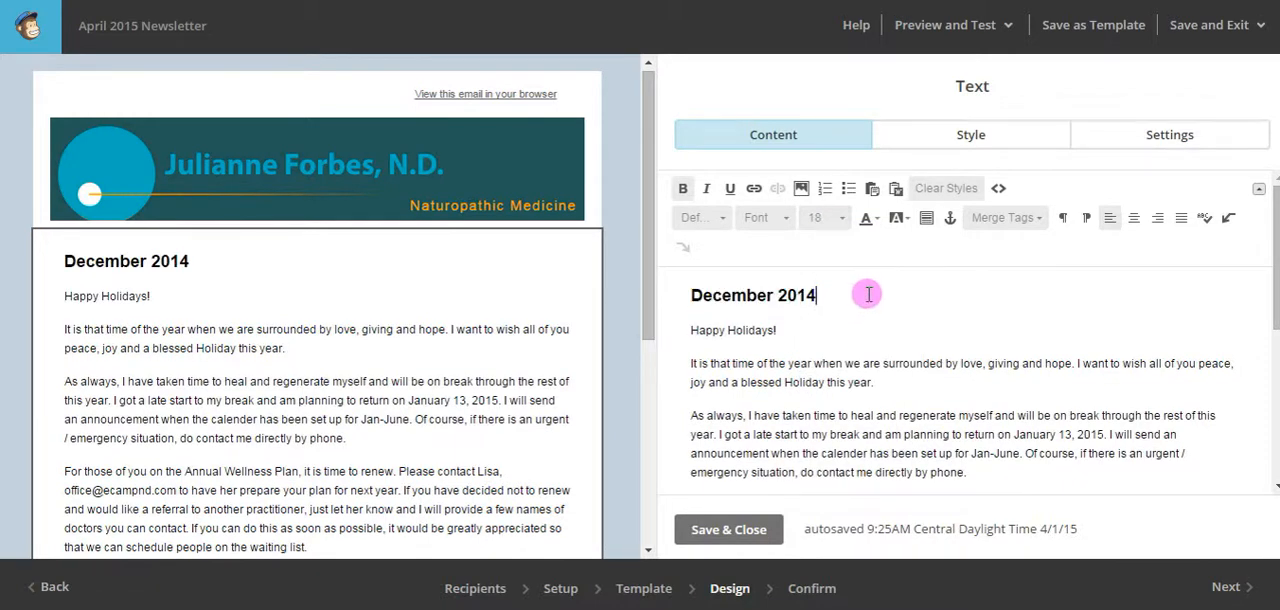
{"action": "mouse_move", "coordinate": [258, 281]}
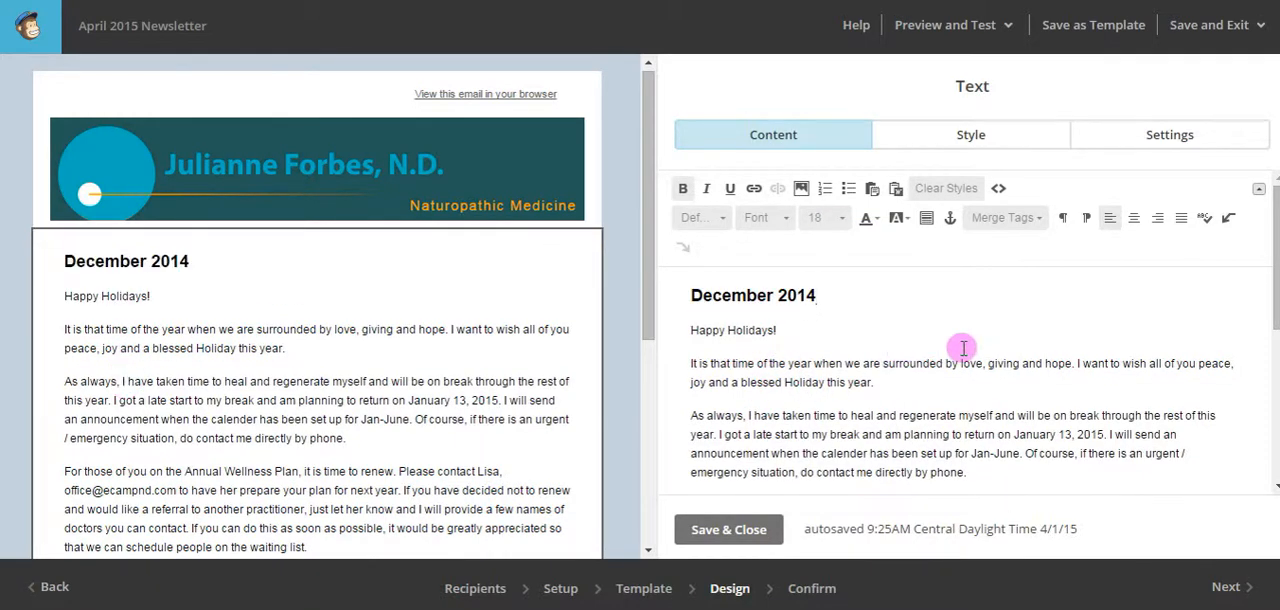
{"action": "scroll", "coordinate": [967, 346], "scroll_direction": "down", "scroll_amount": 5}
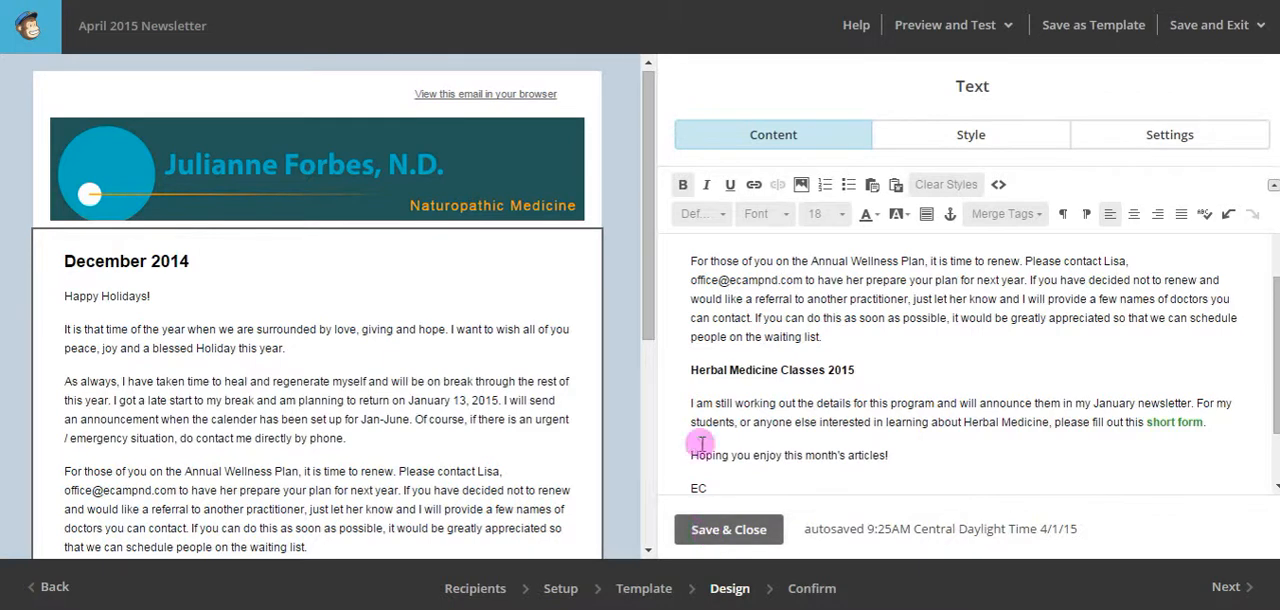
{"action": "left_click", "coordinate": [703, 529]}
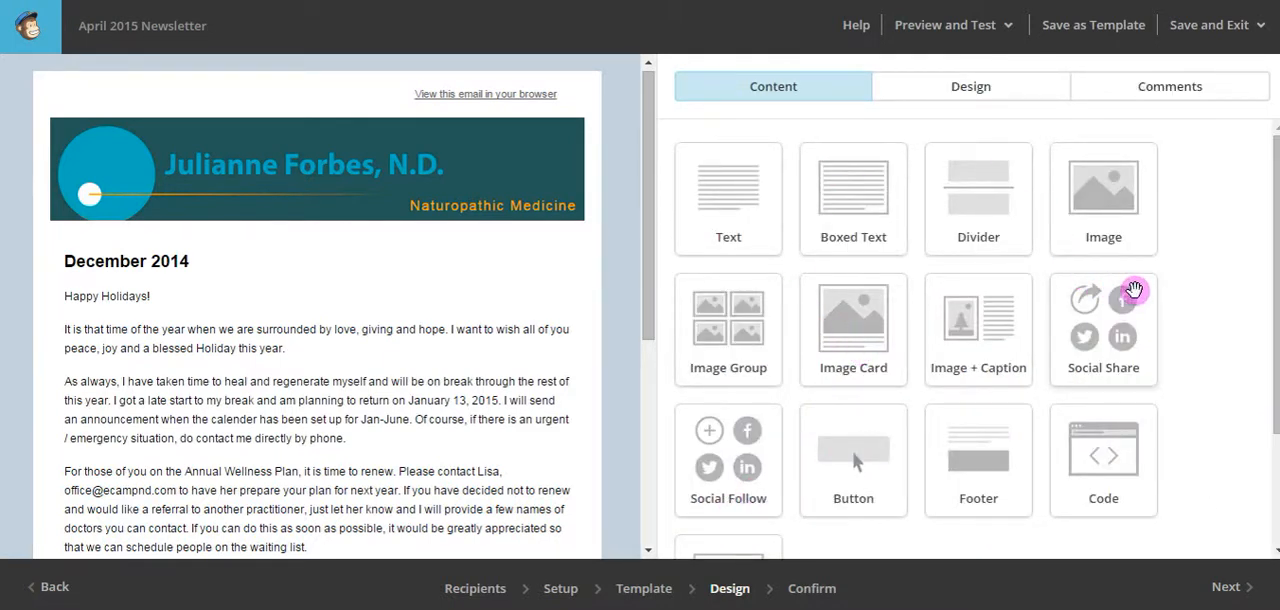
Add a Boxed Text block between the newsletter body text and the footer.
{"action": "scroll", "coordinate": [1135, 290], "scroll_direction": "down", "scroll_amount": 2}
{"action": "scroll", "coordinate": [1135, 290], "scroll_direction": "up", "scroll_amount": 2}
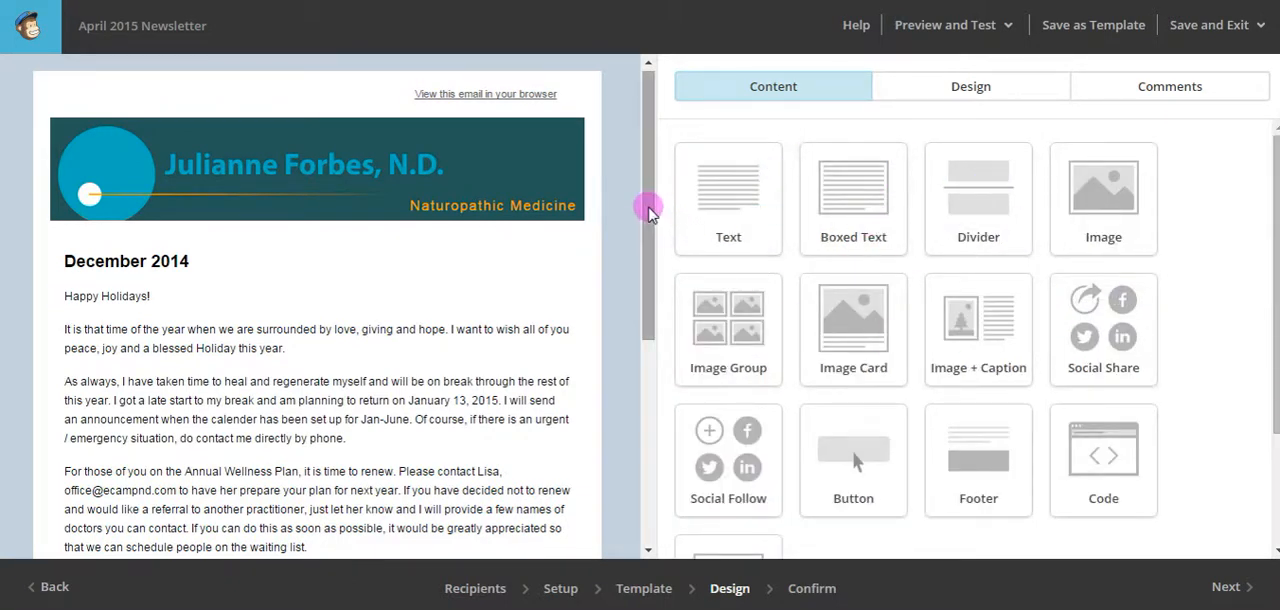
{"action": "left_click_drag", "start_coordinate": [648, 200], "coordinate": [651, 391]}
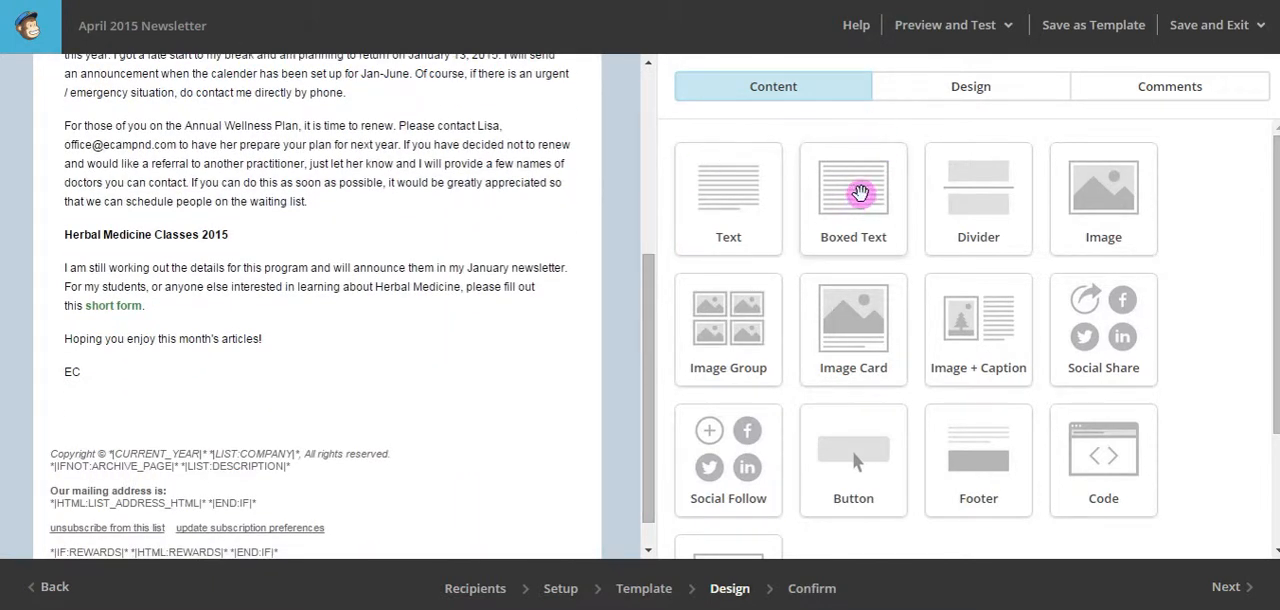
{"action": "left_click_drag", "start_coordinate": [860, 193], "coordinate": [317, 369]}
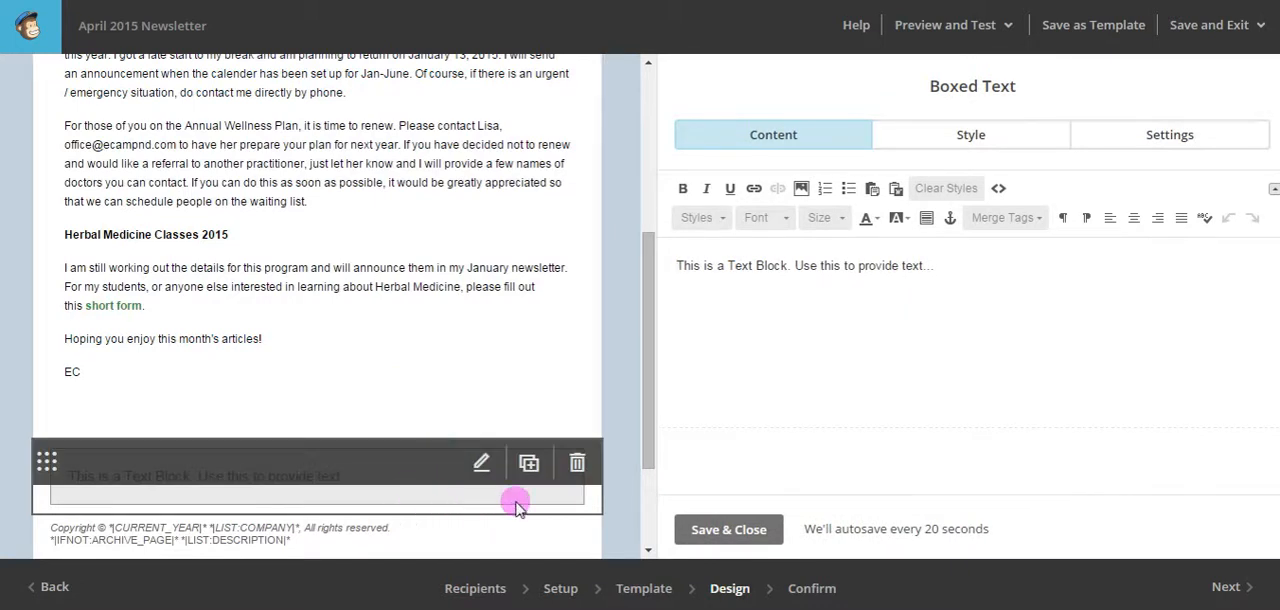
{"action": "mouse_move", "coordinate": [428, 506]}
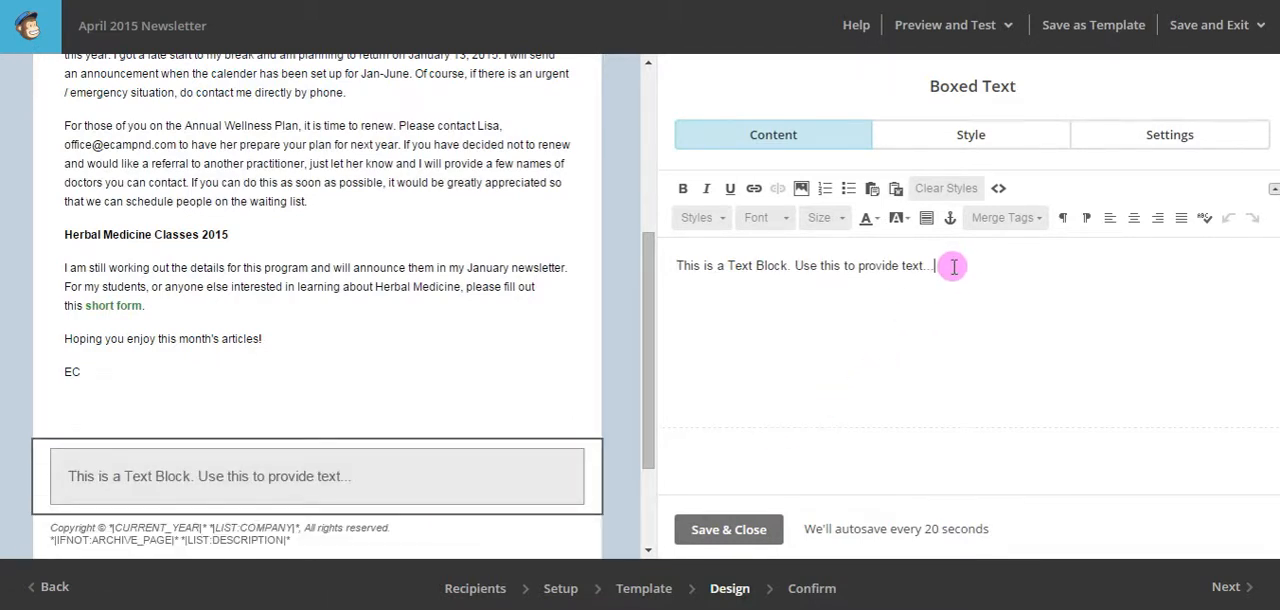
Replace the boxed placeholder with "New patient special in April: 10% off all supplements with this coupon." and "NL-4-15" on a second line.
{"action": "left_click_drag", "start_coordinate": [948, 266], "coordinate": [672, 260]}
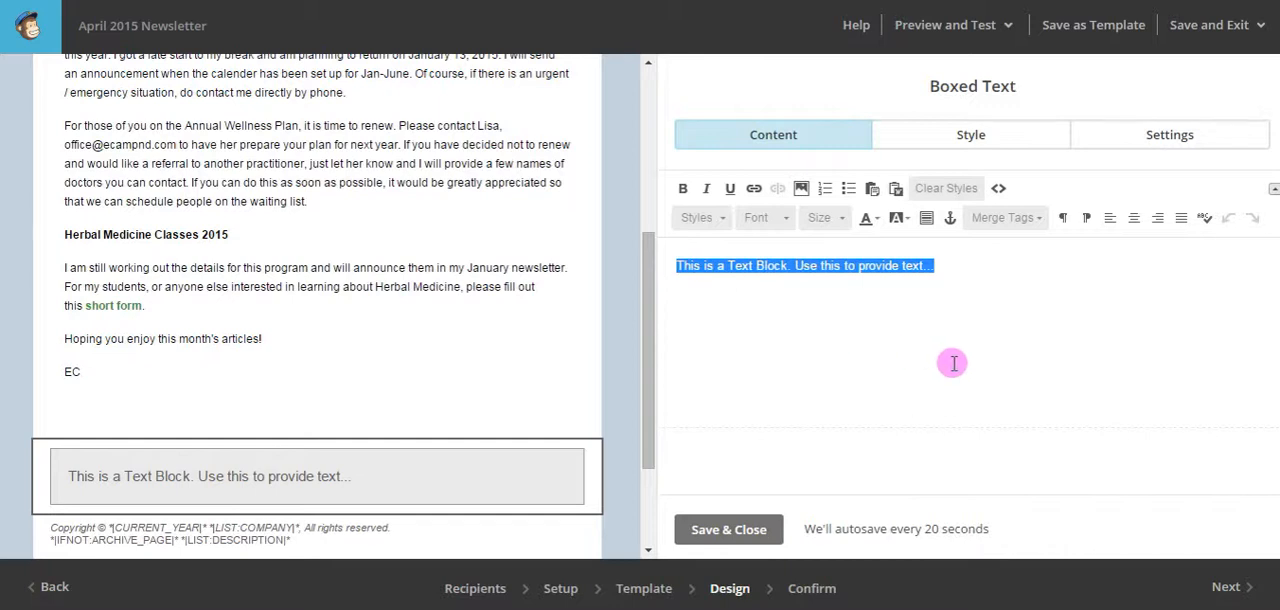
{"action": "type", "text": "New"}
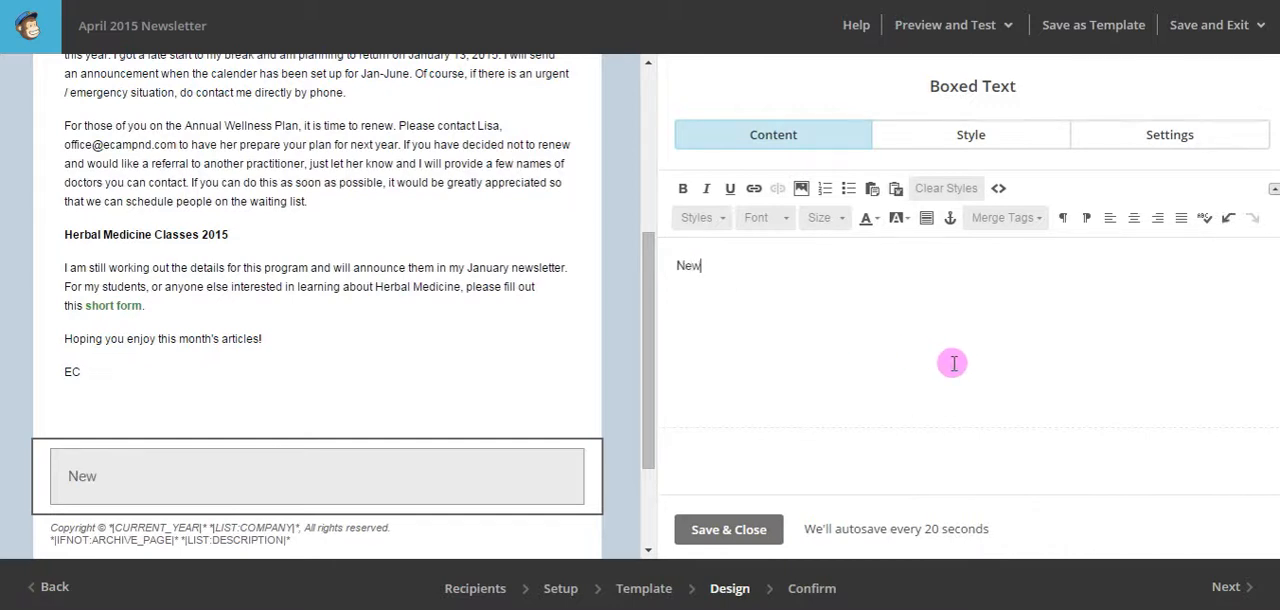
{"action": "type", "text": " patient spe"}
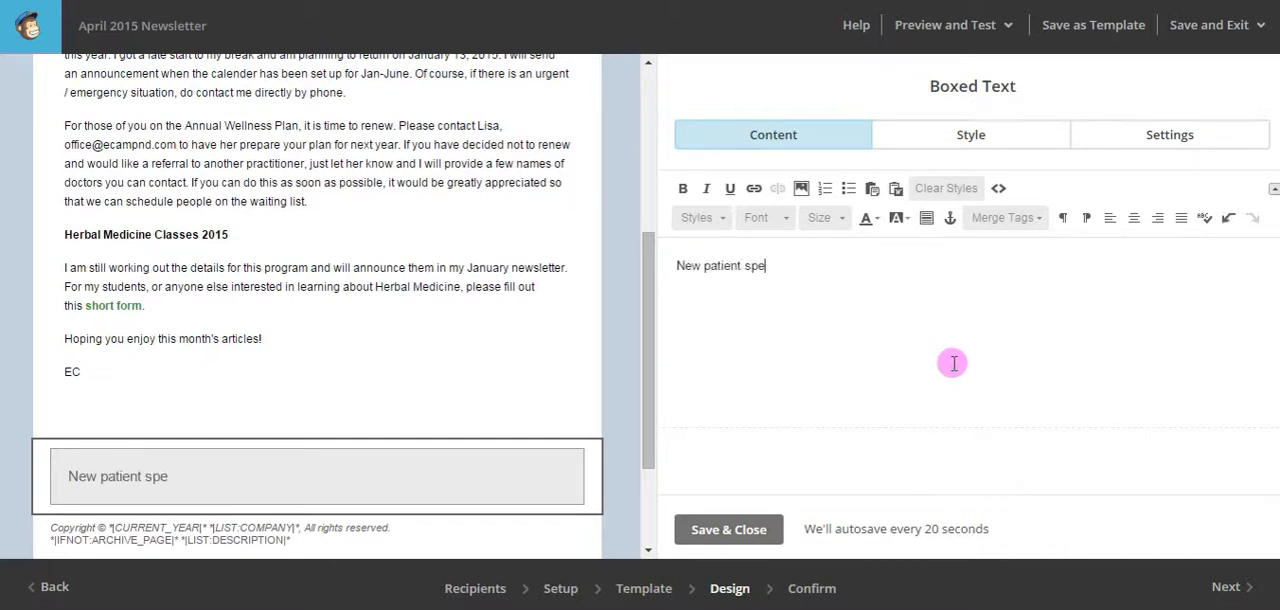
{"action": "type", "text": "cial in April: 10% off"}
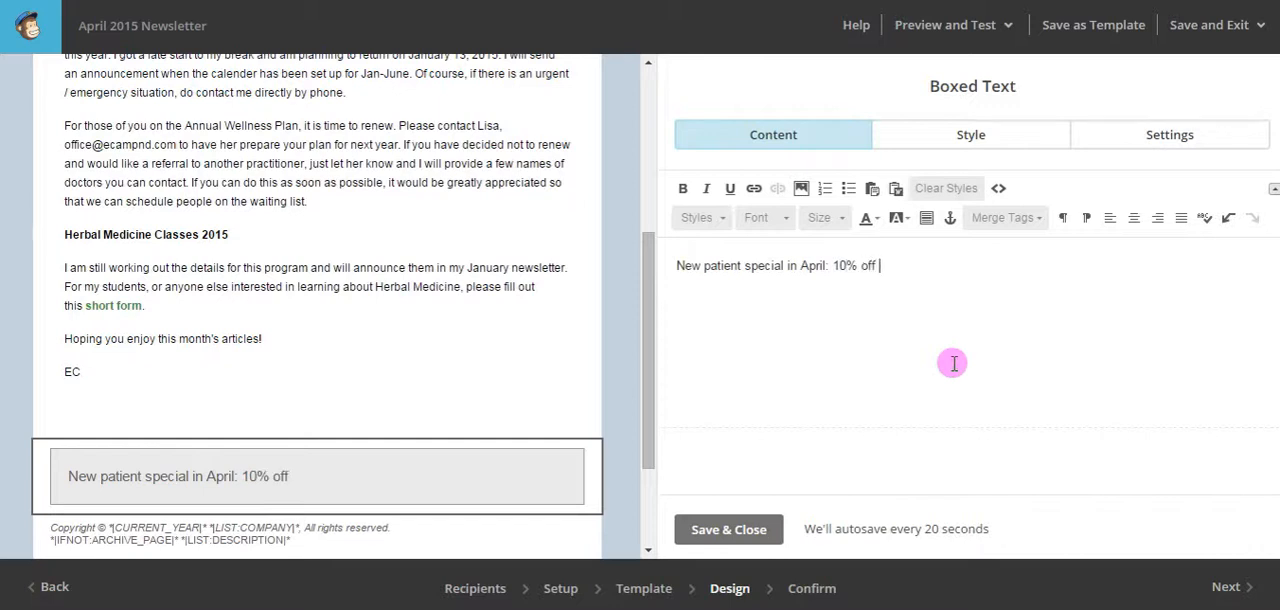
{"action": "type", "text": "plements with this coupon."}
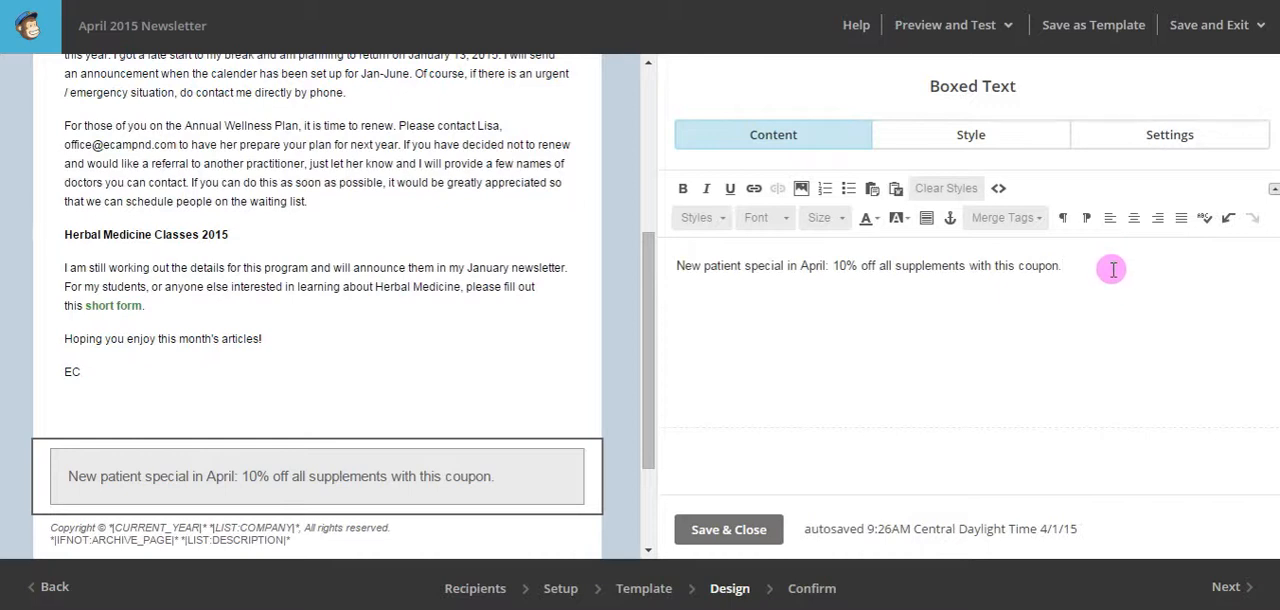
{"action": "key", "text": "Return"}
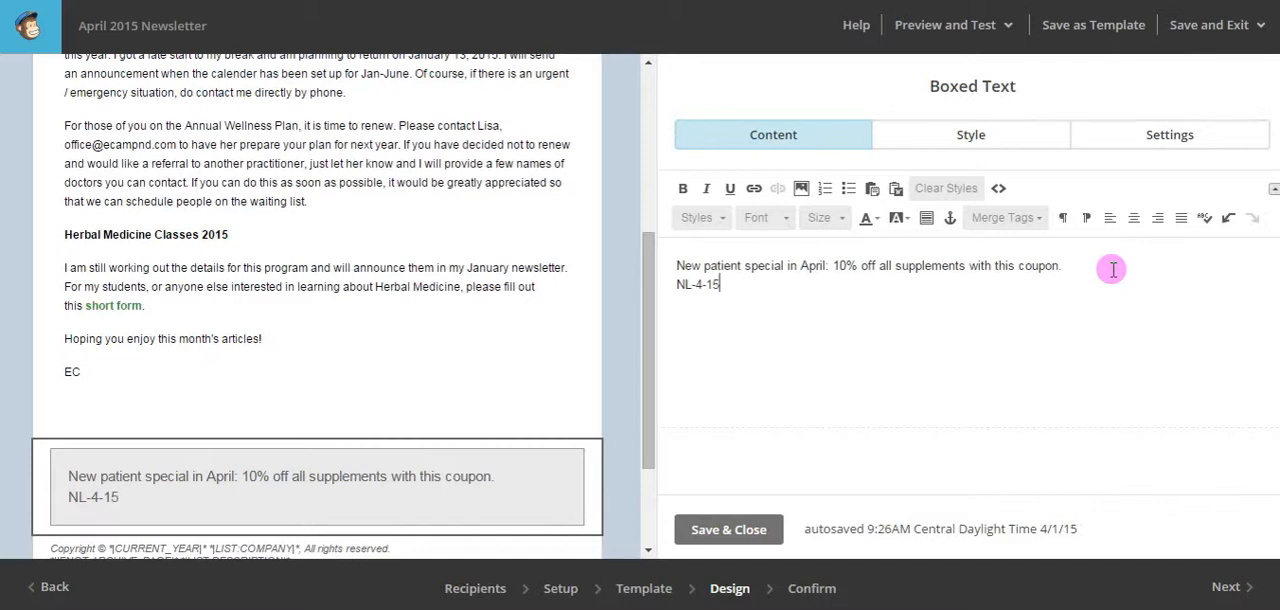
Set the coupon code line "NL-4-15" to font size 12 and save the boxed text block.
{"action": "left_click_drag", "start_coordinate": [744, 285], "coordinate": [663, 284]}
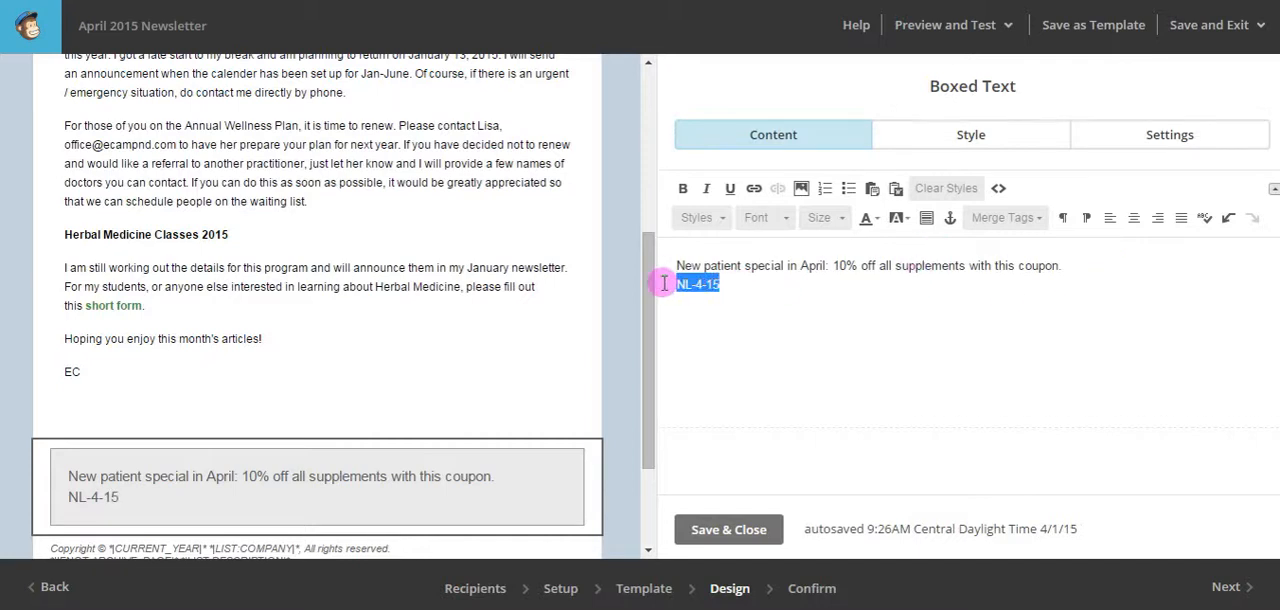
{"action": "left_click", "coordinate": [845, 220]}
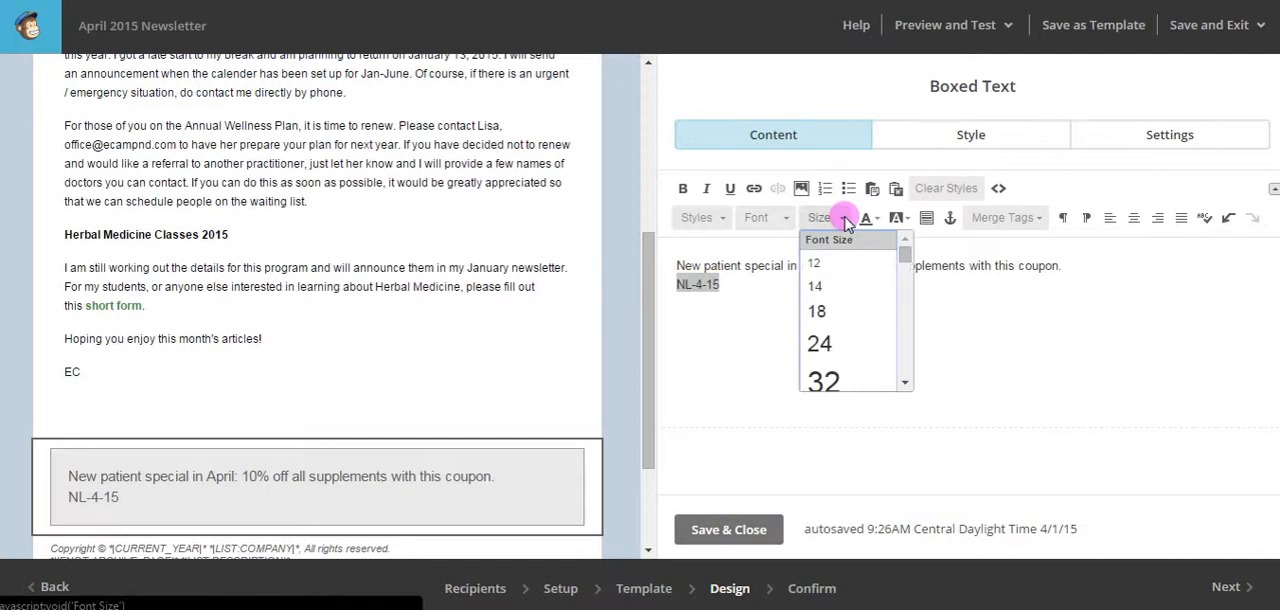
{"action": "left_click", "coordinate": [815, 262]}
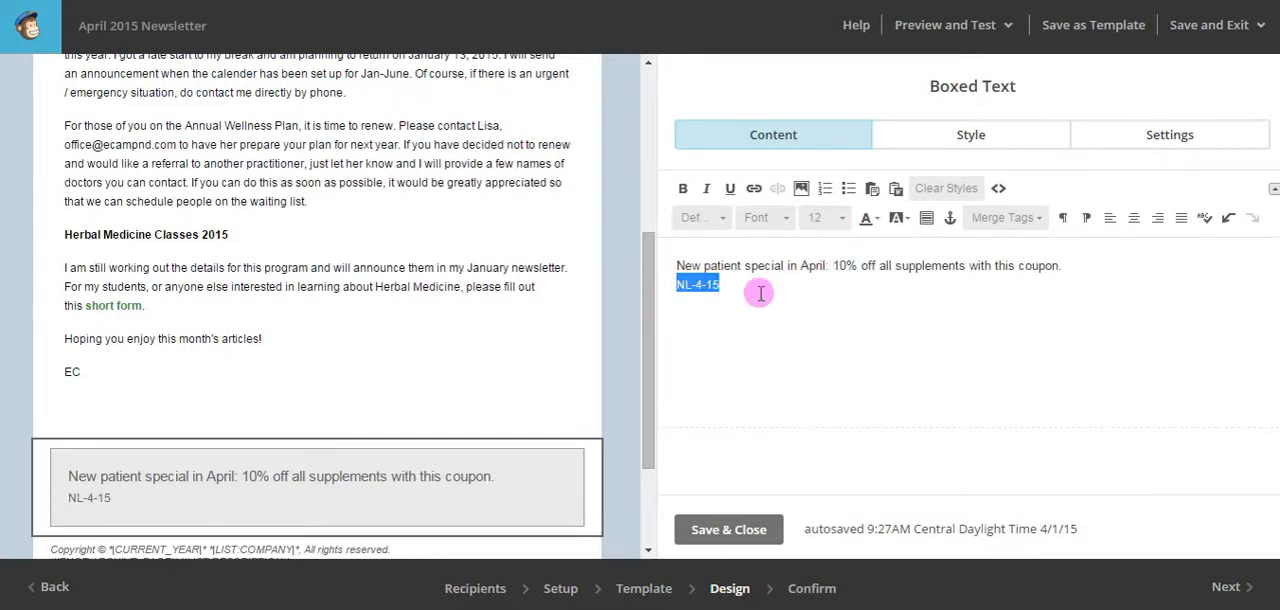
{"action": "left_click", "coordinate": [742, 265]}
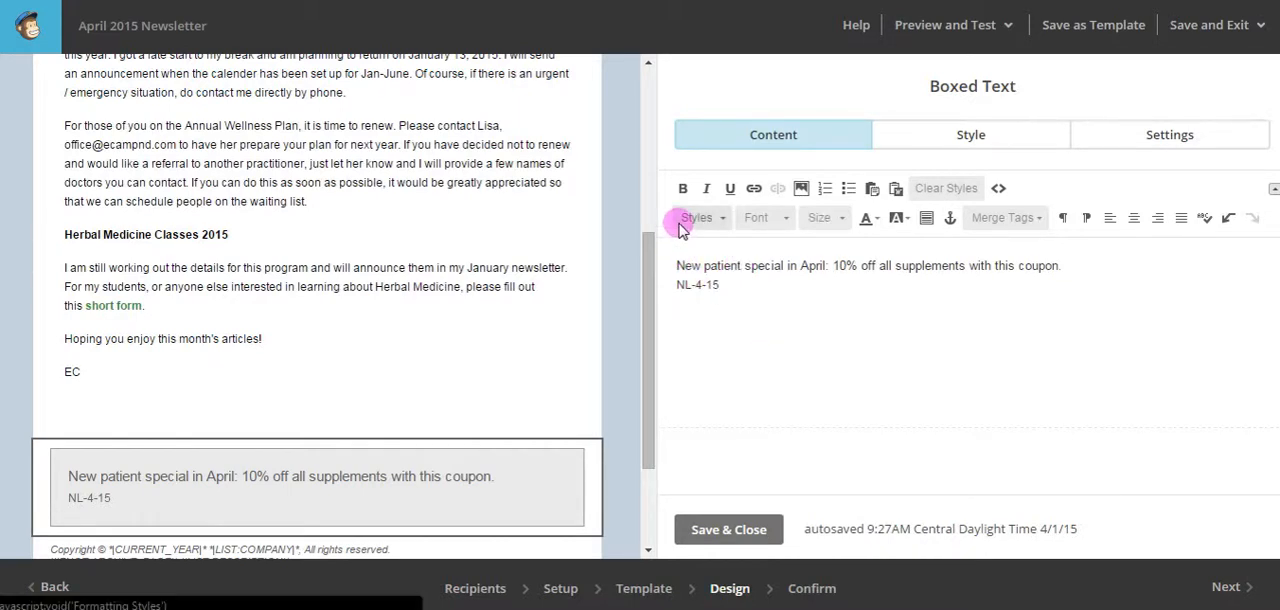
{"action": "left_click", "coordinate": [684, 264]}
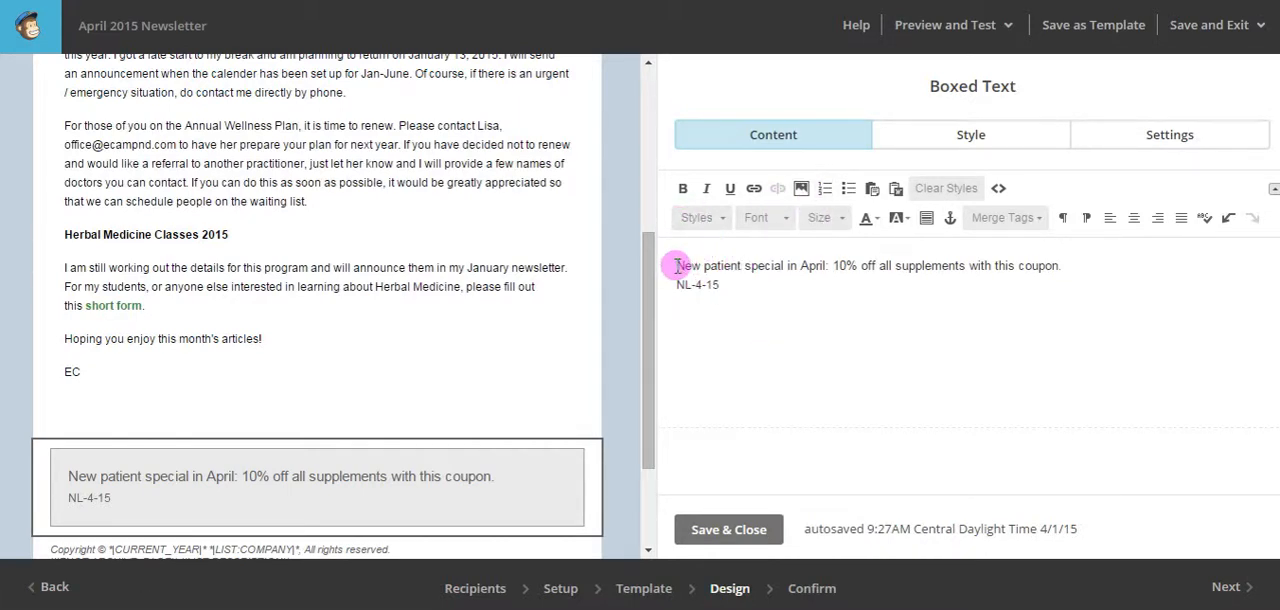
{"action": "left_click", "coordinate": [800, 189]}
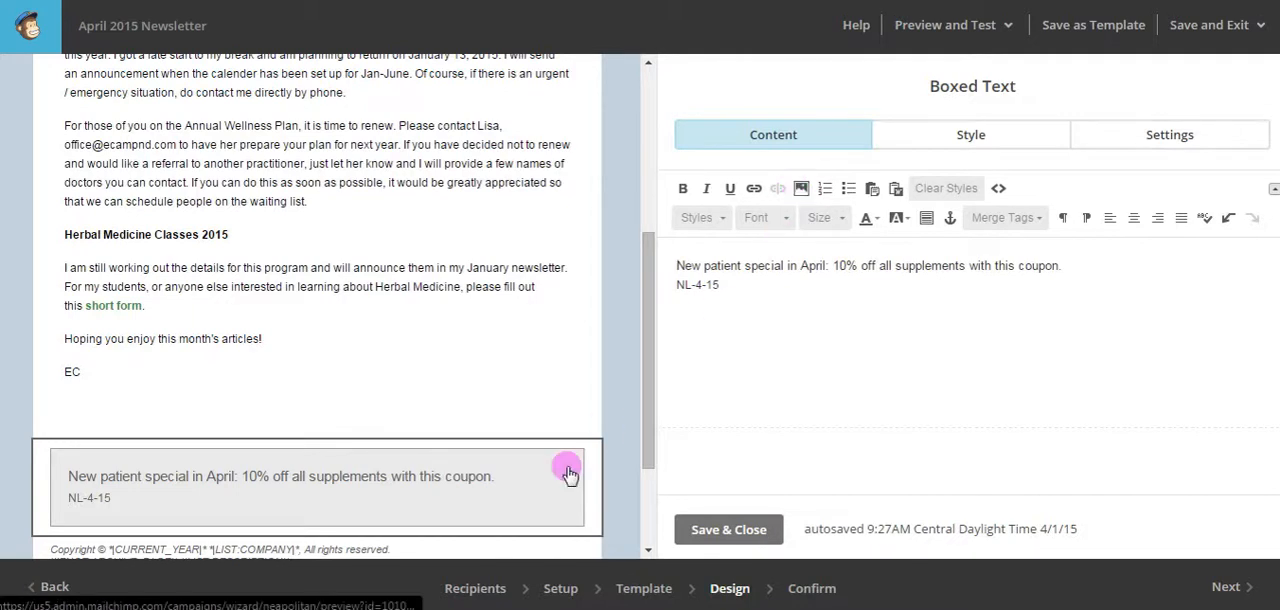
{"action": "left_click", "coordinate": [712, 530]}
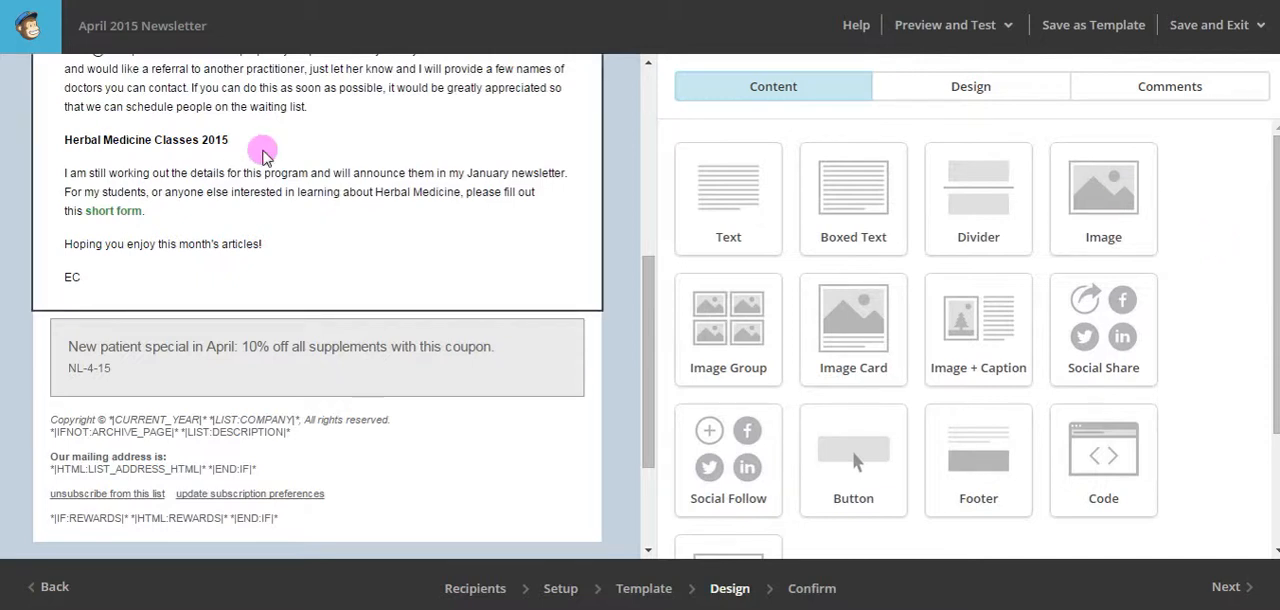
Insert a Divider block between the newsletter body text and the boxed coupon, keep its default style and save it.
{"action": "left_click_drag", "start_coordinate": [648, 334], "coordinate": [645, 296]}
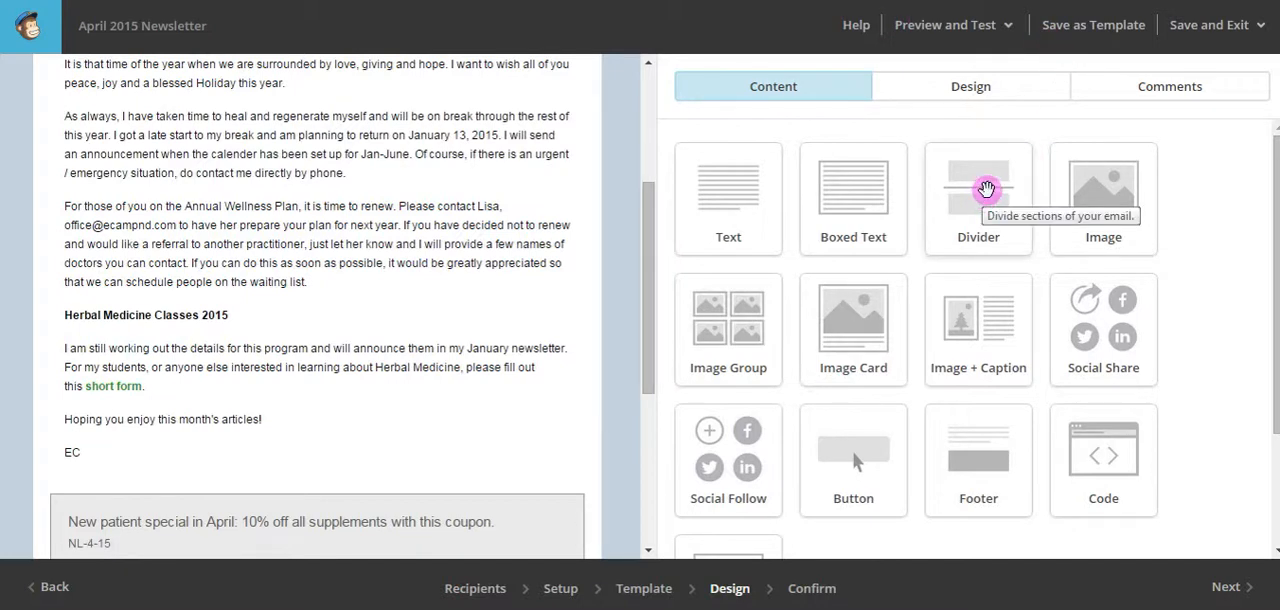
{"action": "left_click_drag", "start_coordinate": [987, 189], "coordinate": [391, 445]}
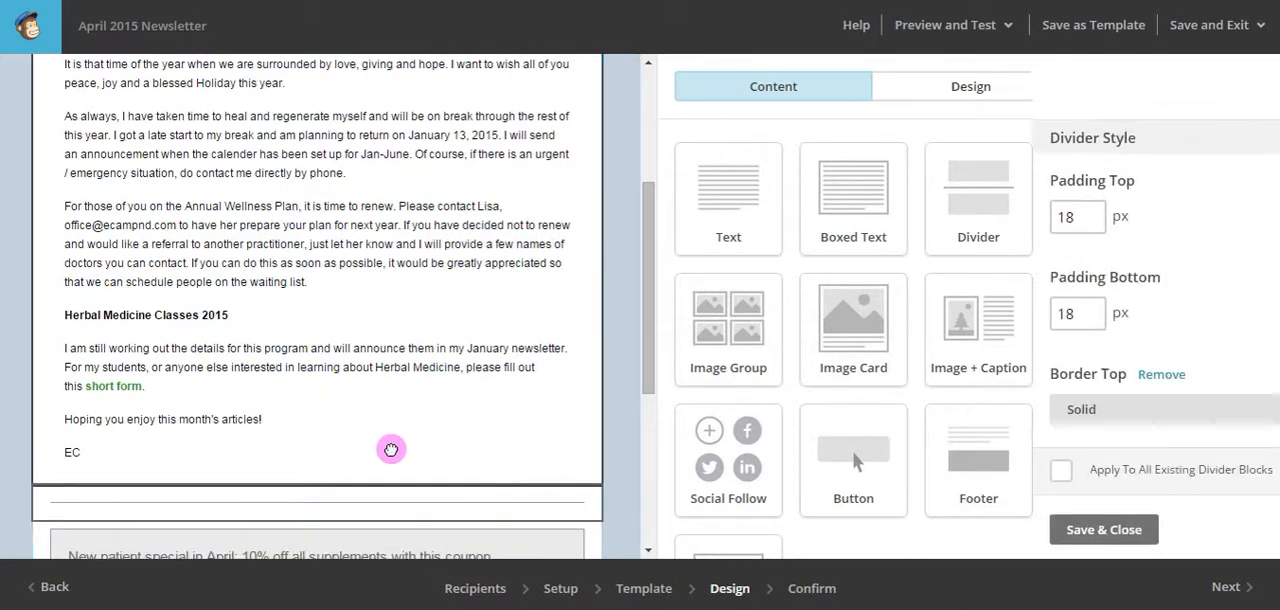
{"action": "left_click_drag", "start_coordinate": [643, 228], "coordinate": [643, 322]}
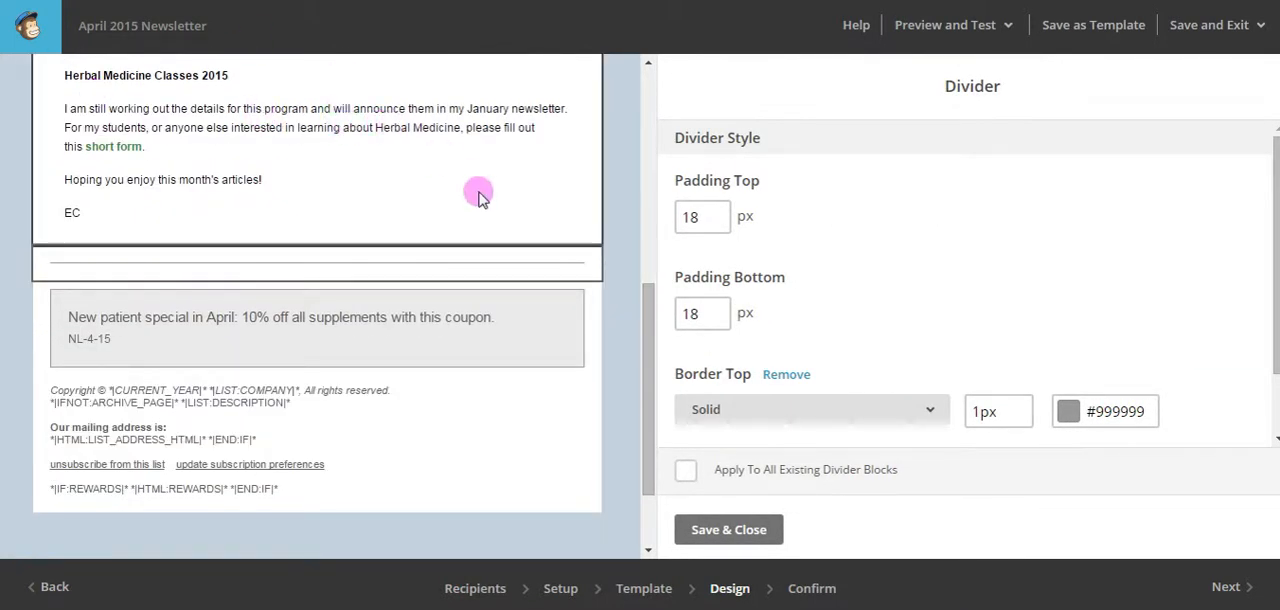
{"action": "mouse_move", "coordinate": [447, 279]}
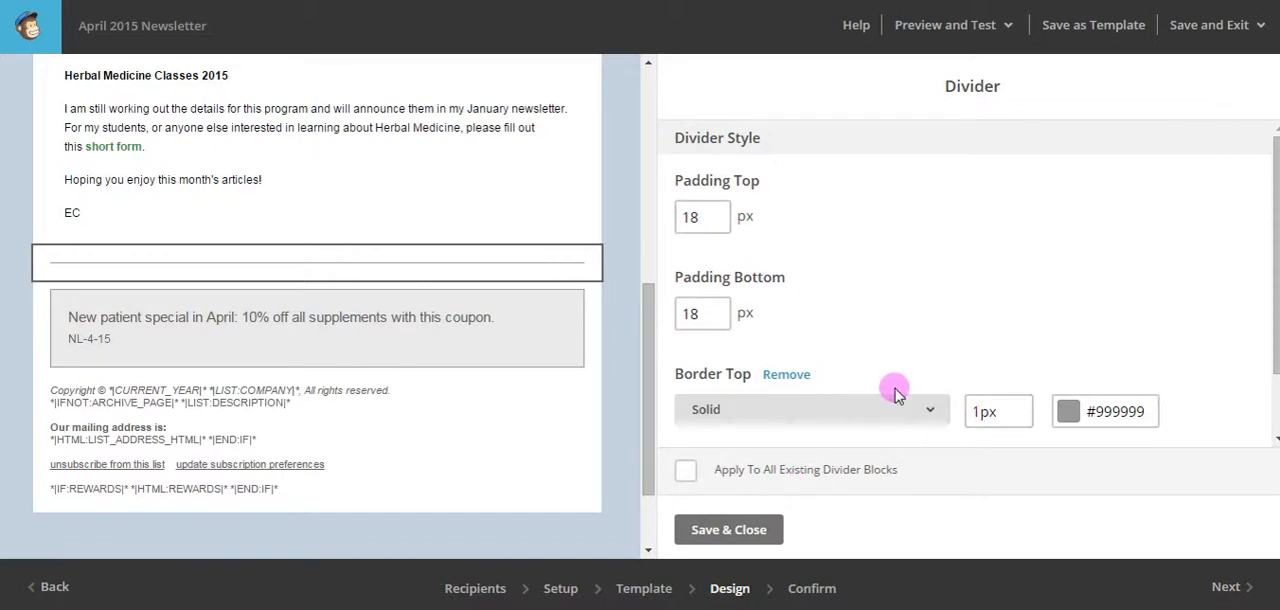
{"action": "left_click", "coordinate": [727, 530]}
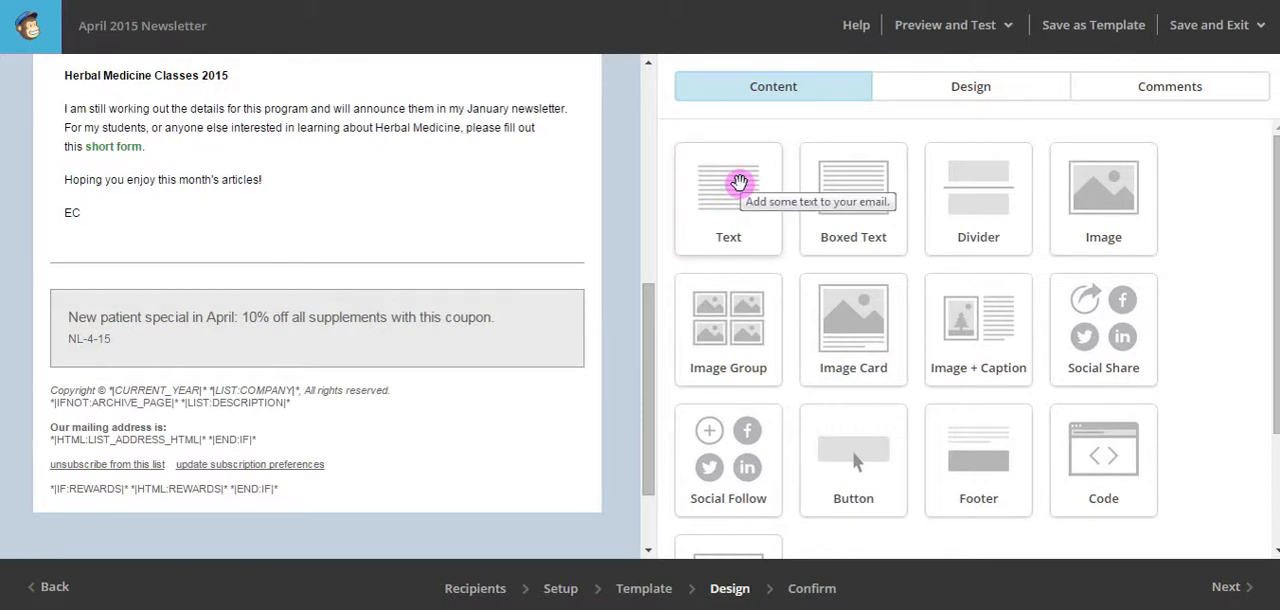
Insert a Text block between the divider and the boxed coupon, clear its placeholder text and show its HTML source.
{"action": "left_click_drag", "start_coordinate": [739, 182], "coordinate": [507, 295]}
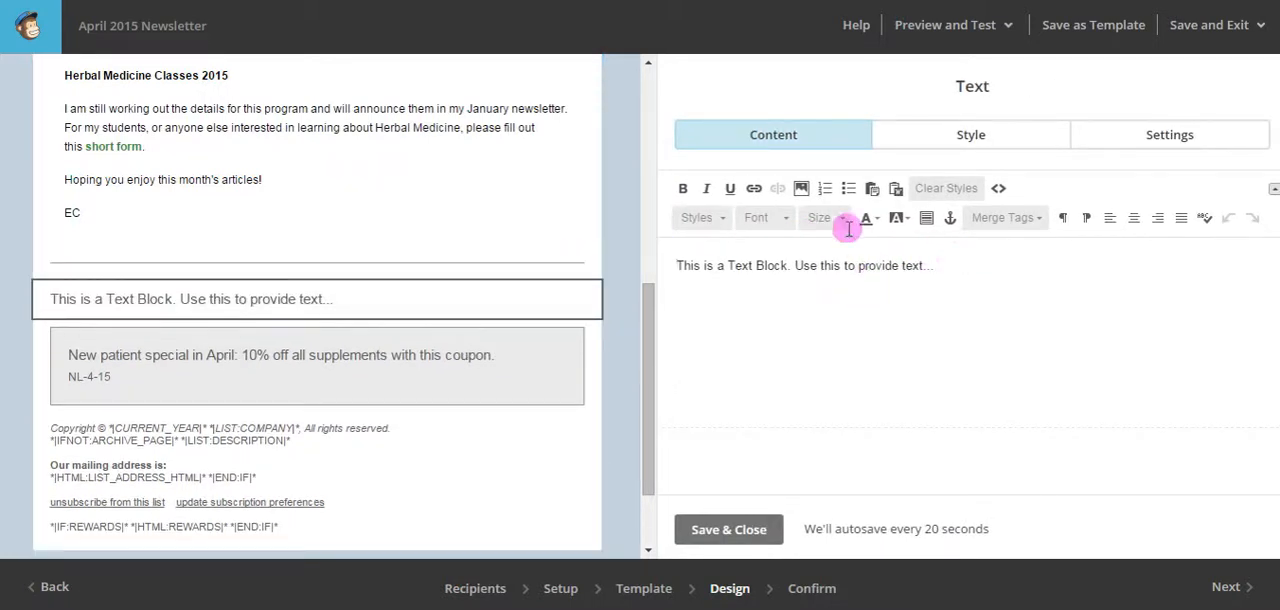
{"action": "left_click_drag", "start_coordinate": [943, 269], "coordinate": [677, 266]}
{"action": "key", "text": "BackSpace"}
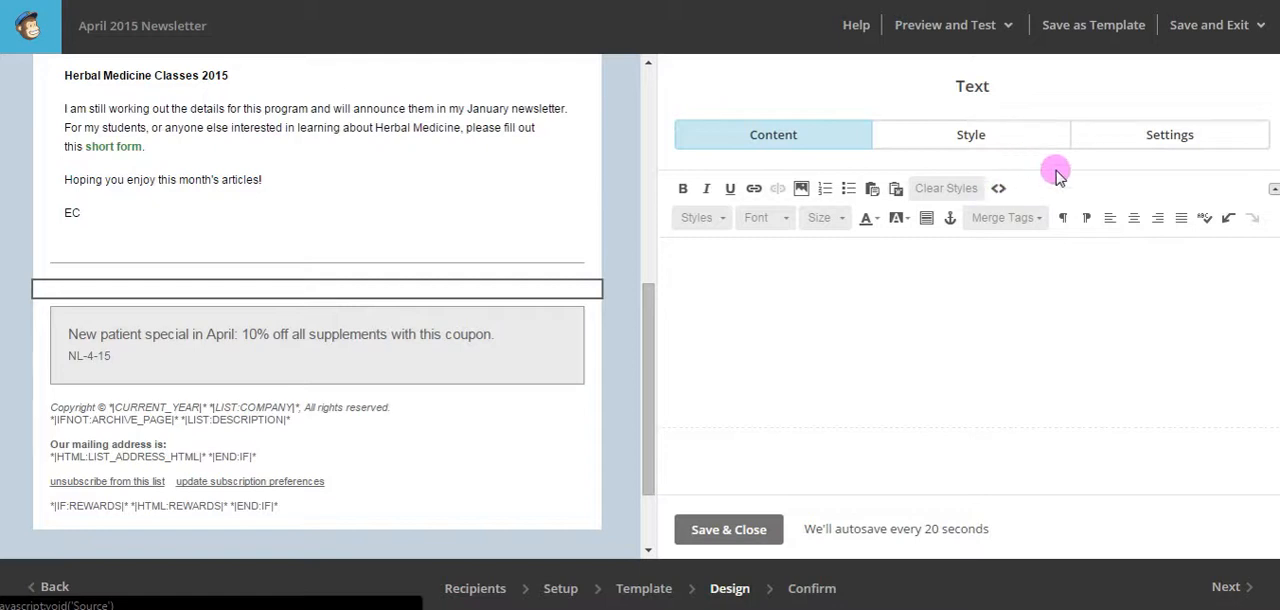
{"action": "left_click", "coordinate": [998, 189]}
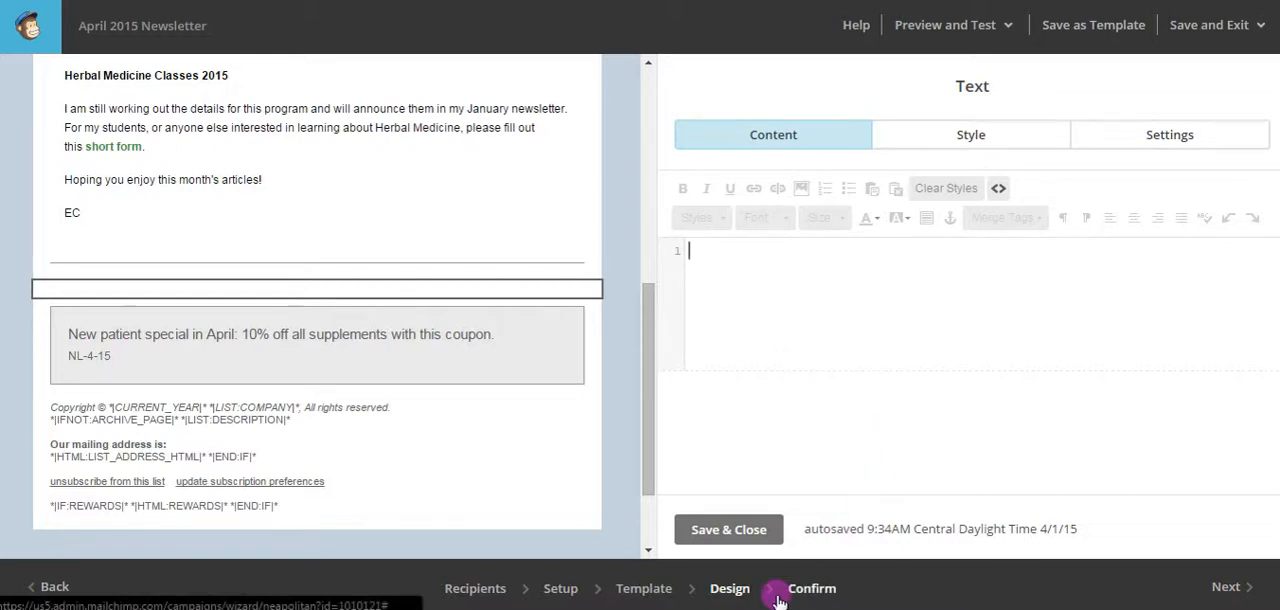
Switch to html_code_april2015_Newsletter.txt in Notepad, copy the entire HTML code and return to the campaign editor.
{"action": "mouse_move", "coordinate": [810, 608]}
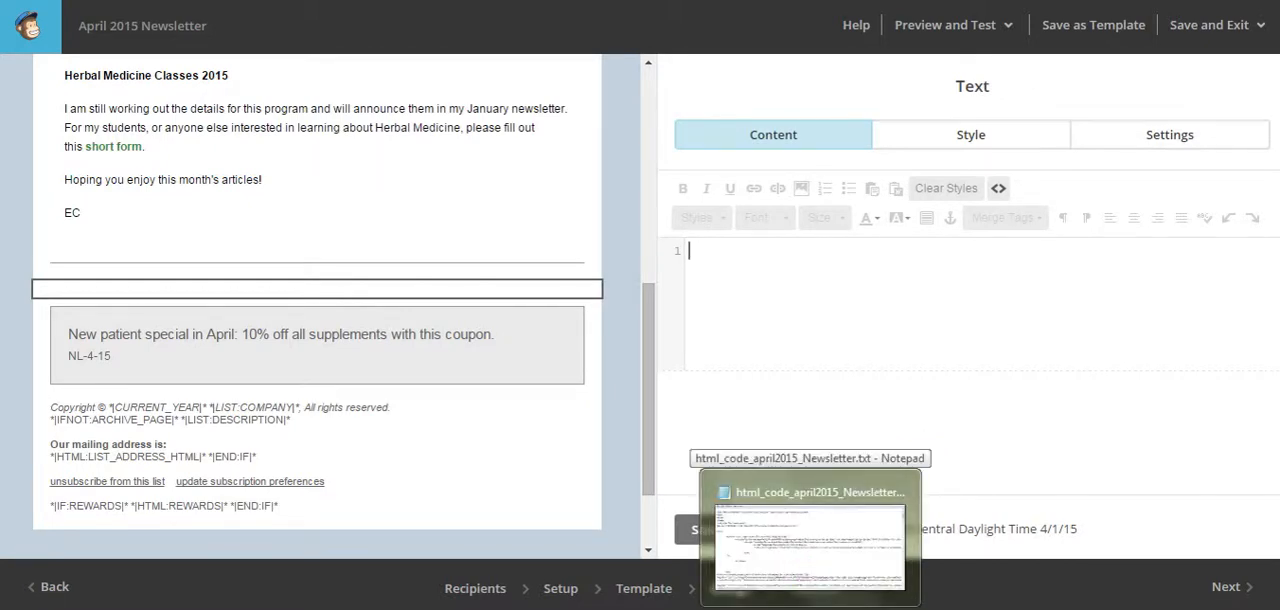
{"action": "left_click", "coordinate": [810, 540]}
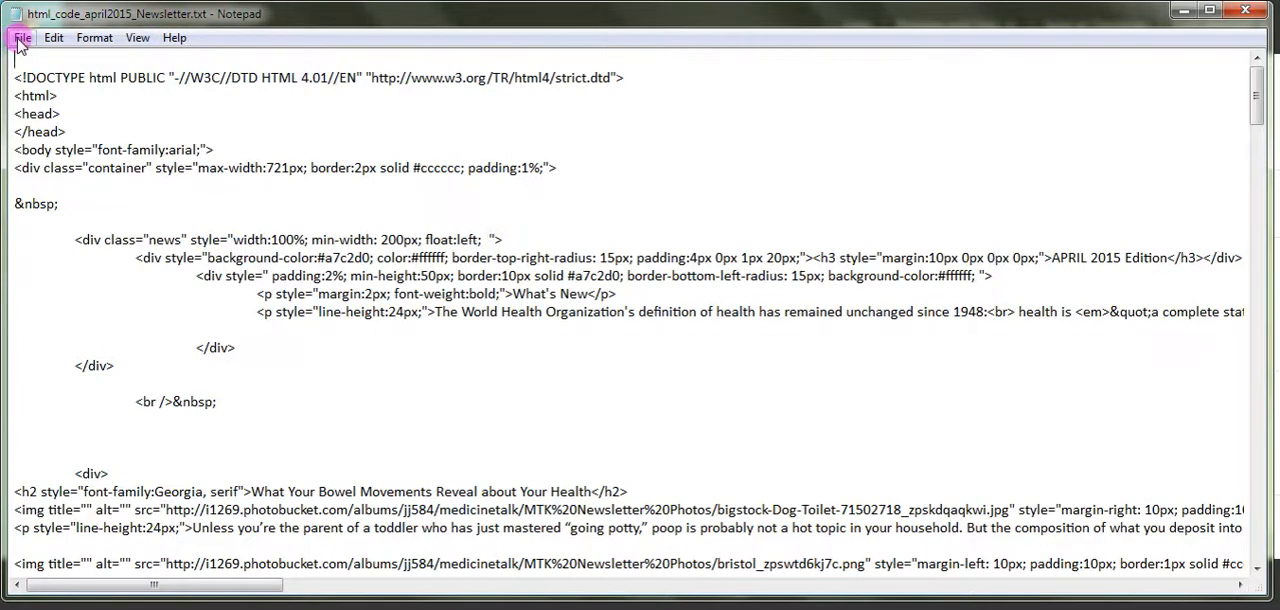
{"action": "left_click", "coordinate": [55, 40]}
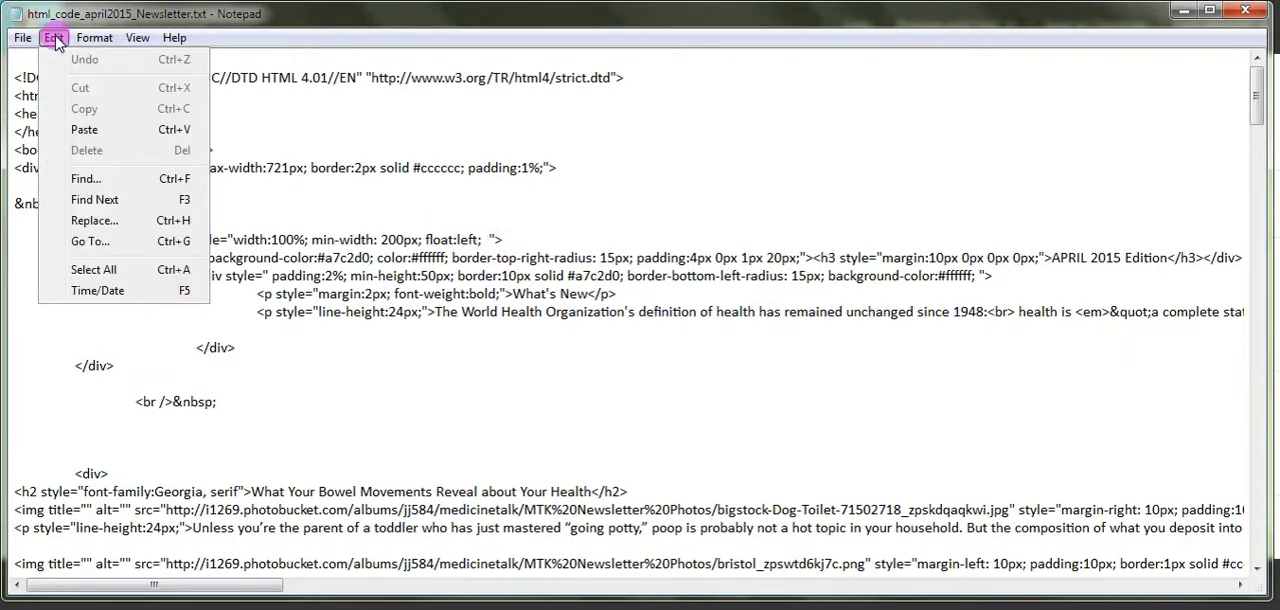
{"action": "left_click", "coordinate": [154, 270]}
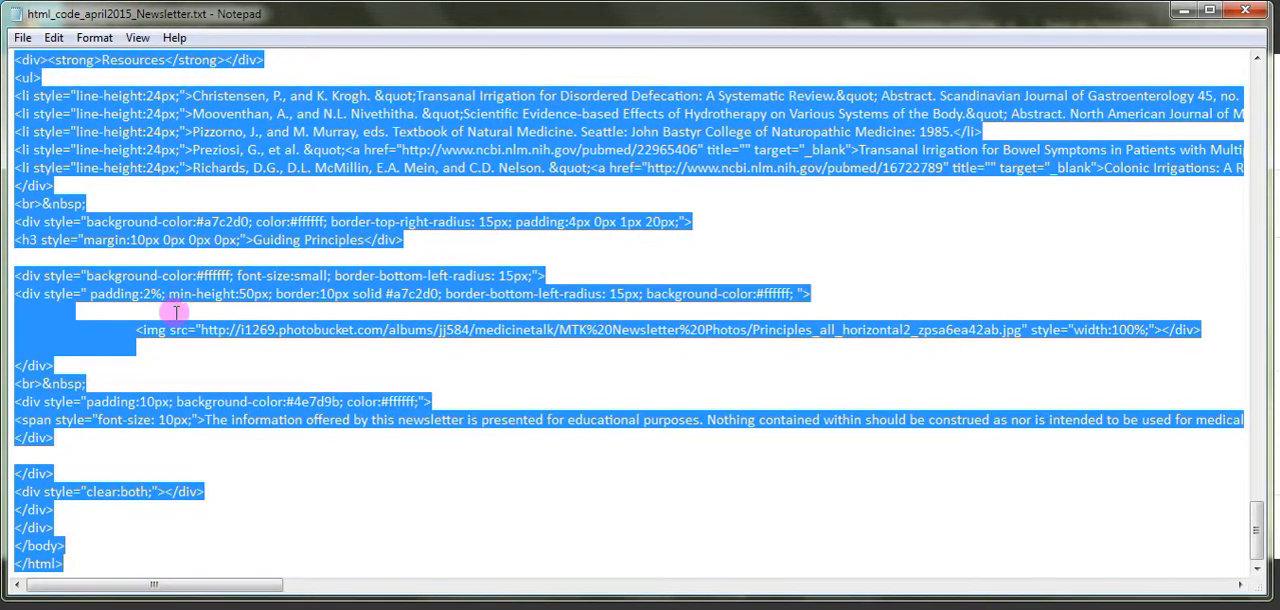
{"action": "left_click", "coordinate": [54, 38]}
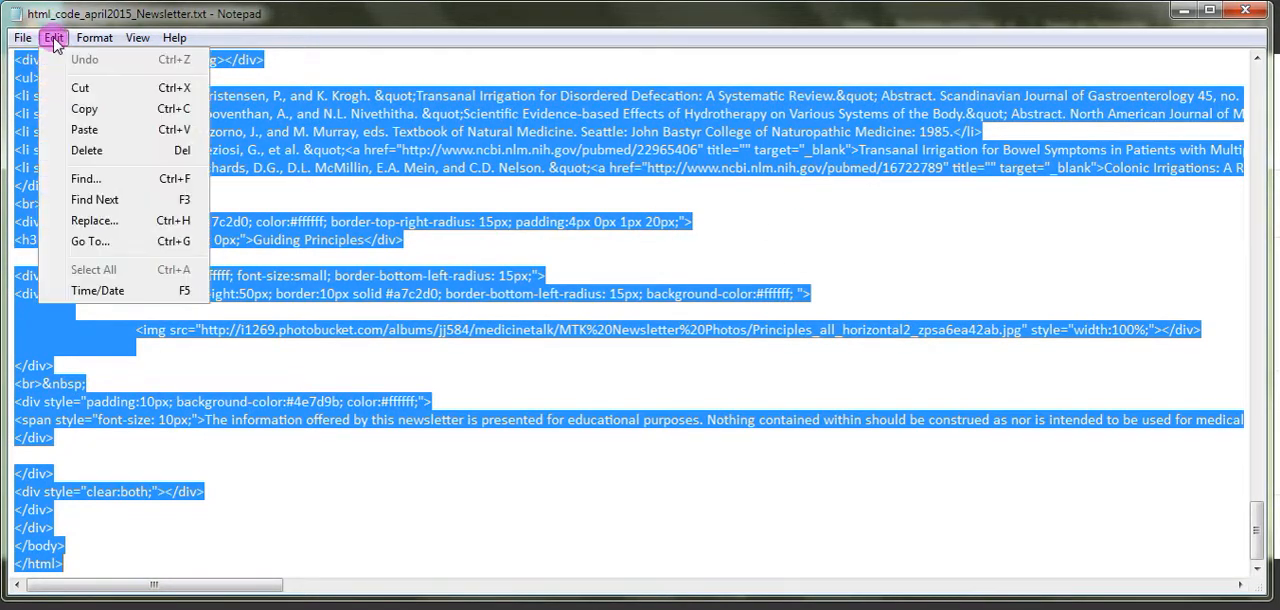
{"action": "left_click", "coordinate": [102, 110]}
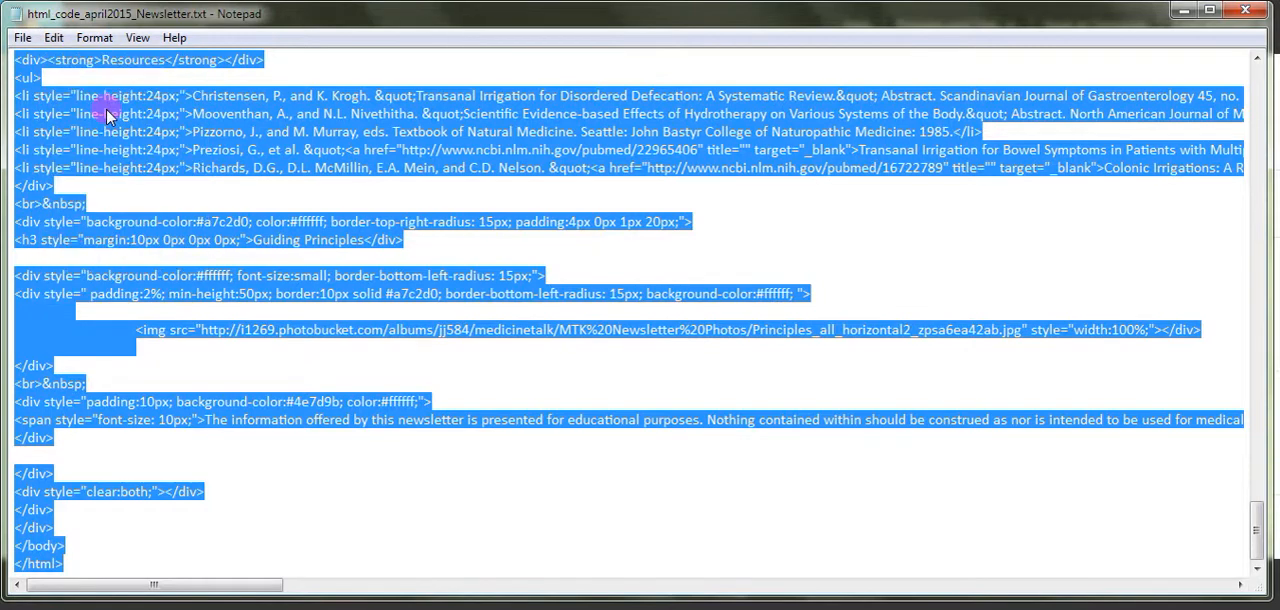
{"action": "left_click", "coordinate": [1183, 17]}
Paste the copied newsletter HTML into the text block's source and switch back to the visual view.
{"action": "left_click", "coordinate": [702, 253]}
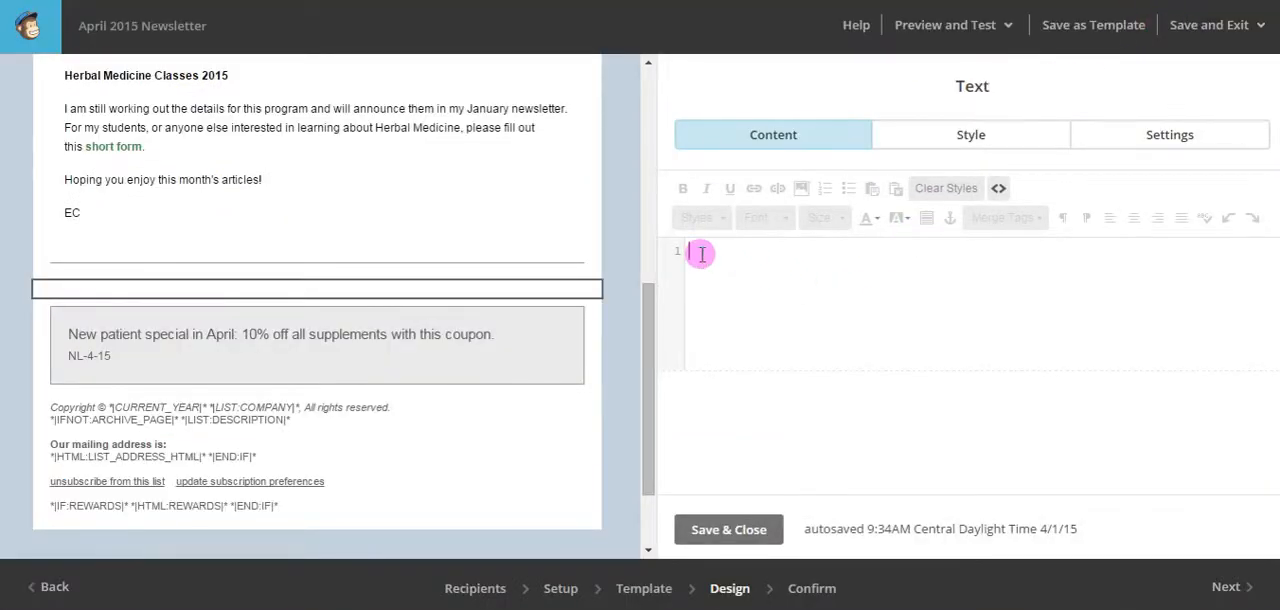
{"action": "right_click", "coordinate": [702, 253]}
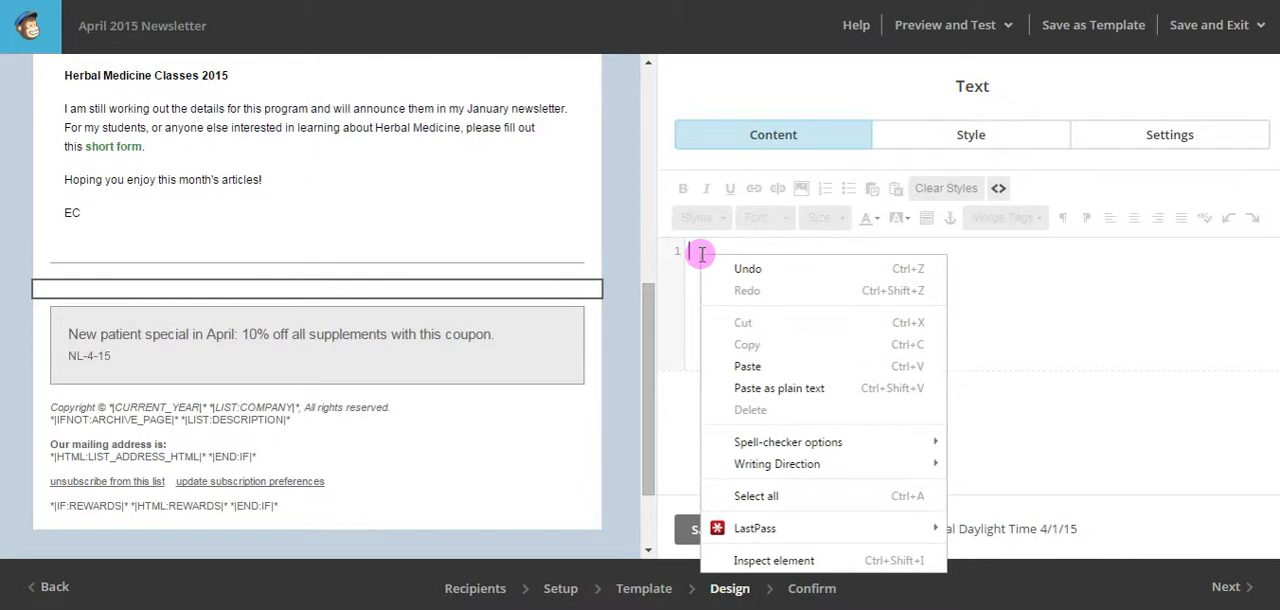
{"action": "left_click", "coordinate": [812, 365]}
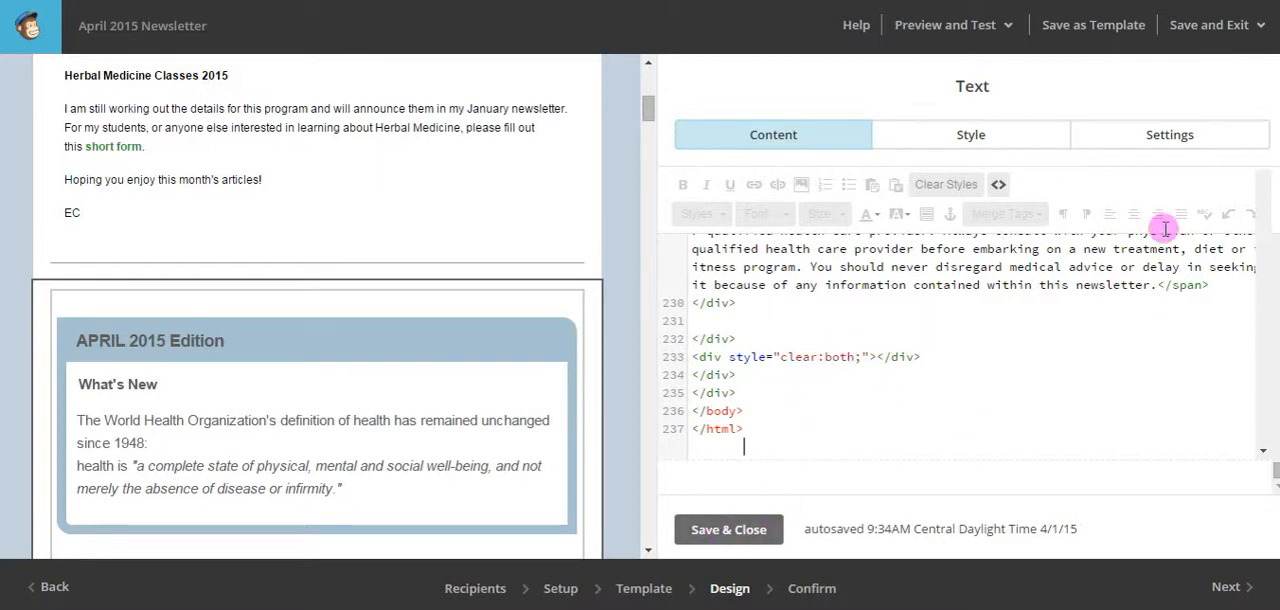
{"action": "left_click", "coordinate": [1000, 187]}
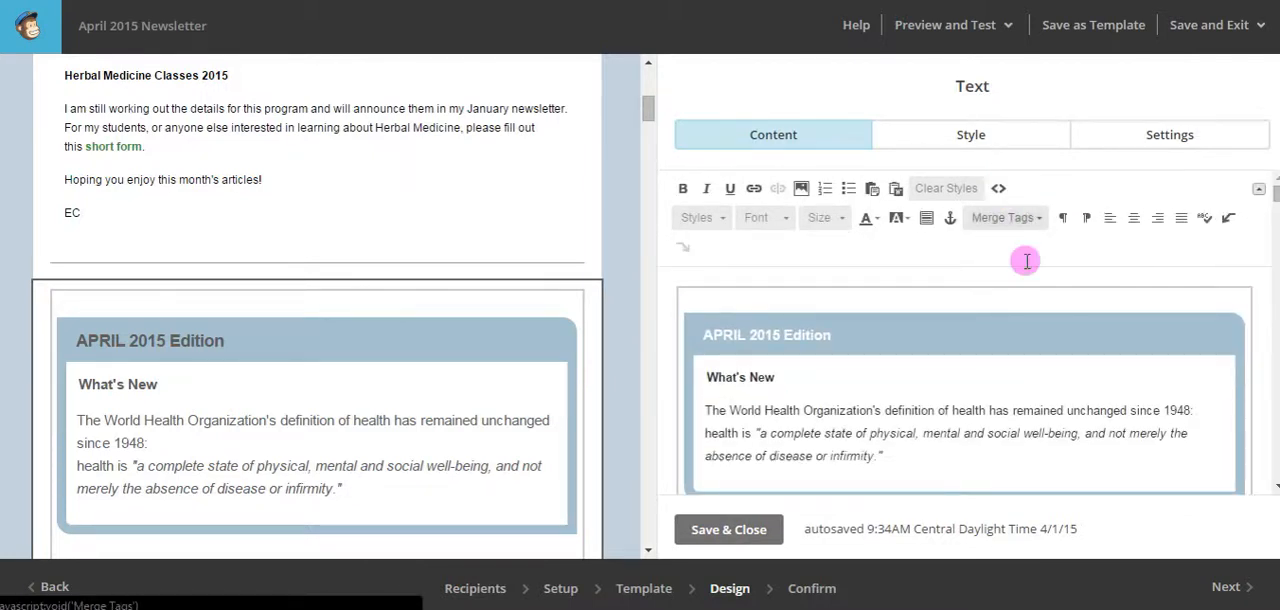
Check how the pasted articles and images render in both the text block editor and the email layout.
{"action": "scroll", "coordinate": [1005, 375], "scroll_direction": "down", "scroll_amount": 3}
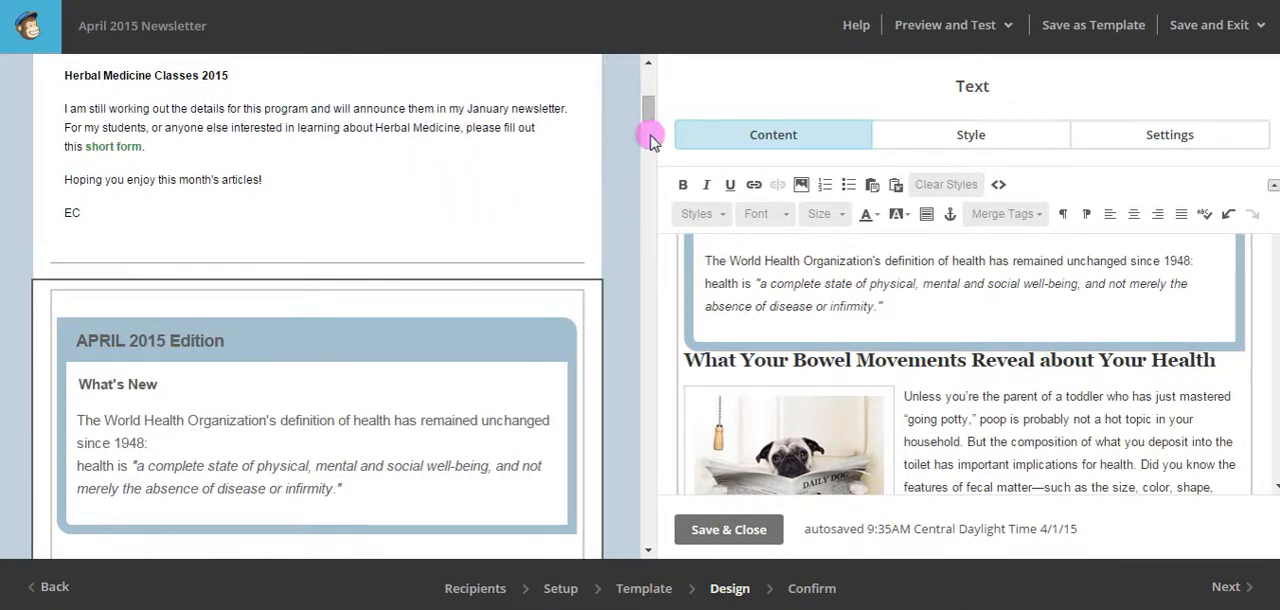
{"action": "left_click_drag", "start_coordinate": [648, 113], "coordinate": [648, 138]}
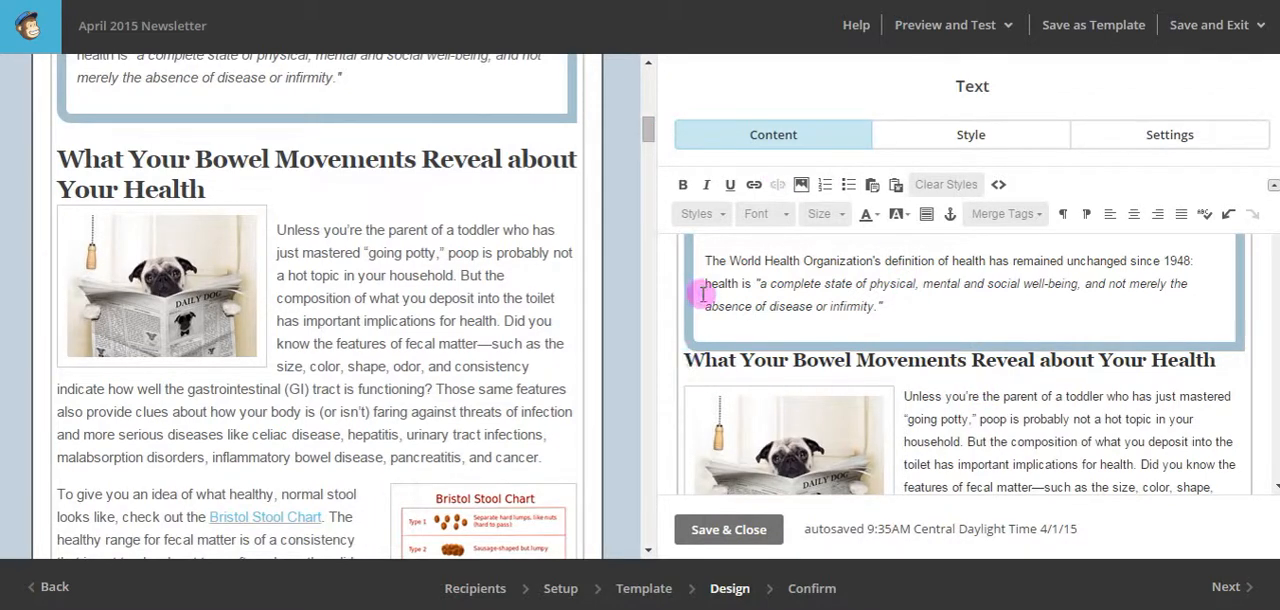
{"action": "left_click", "coordinate": [689, 360]}
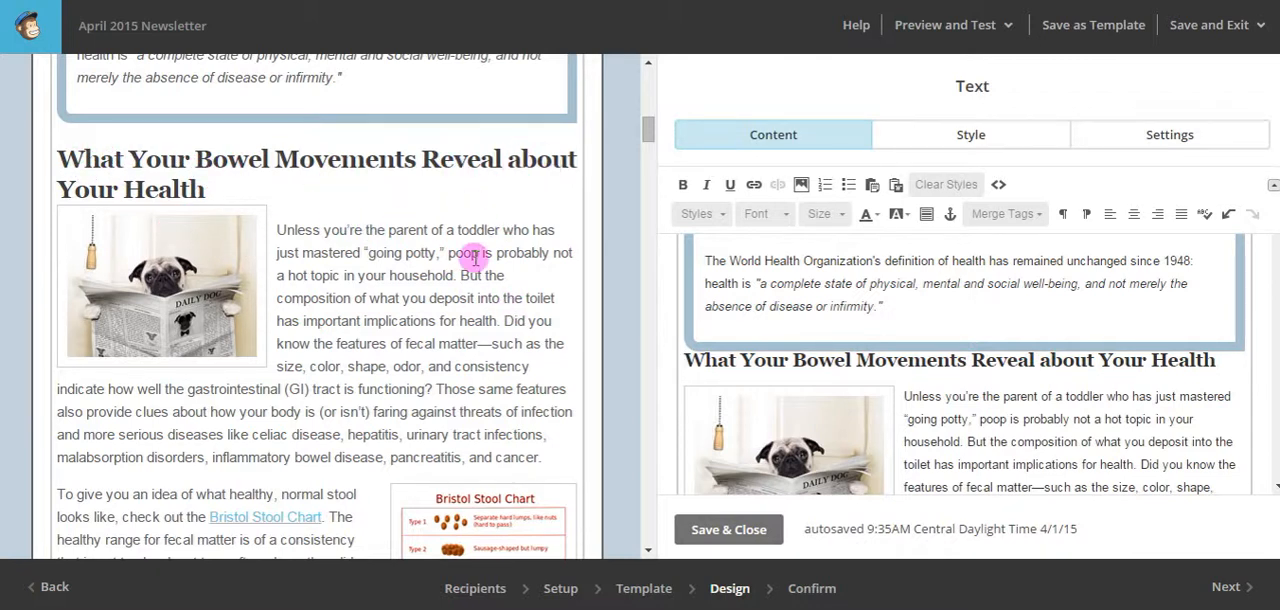
{"action": "scroll", "coordinate": [380, 305], "scroll_direction": "down", "scroll_amount": 1}
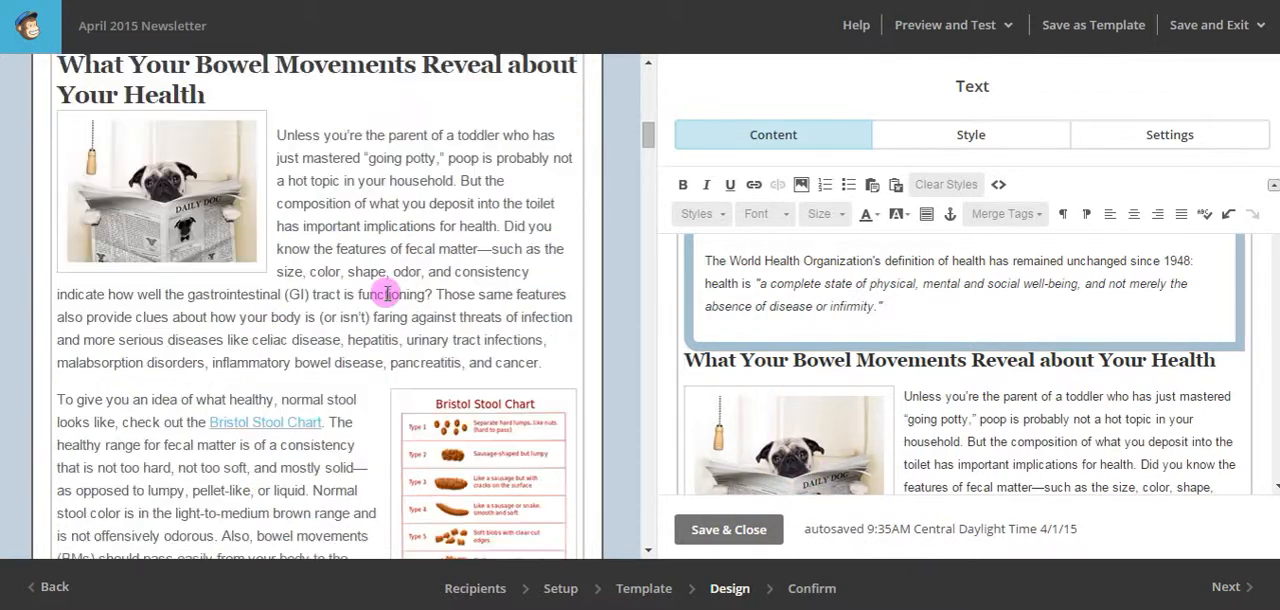
{"action": "scroll", "coordinate": [387, 294], "scroll_direction": "up", "scroll_amount": 1}
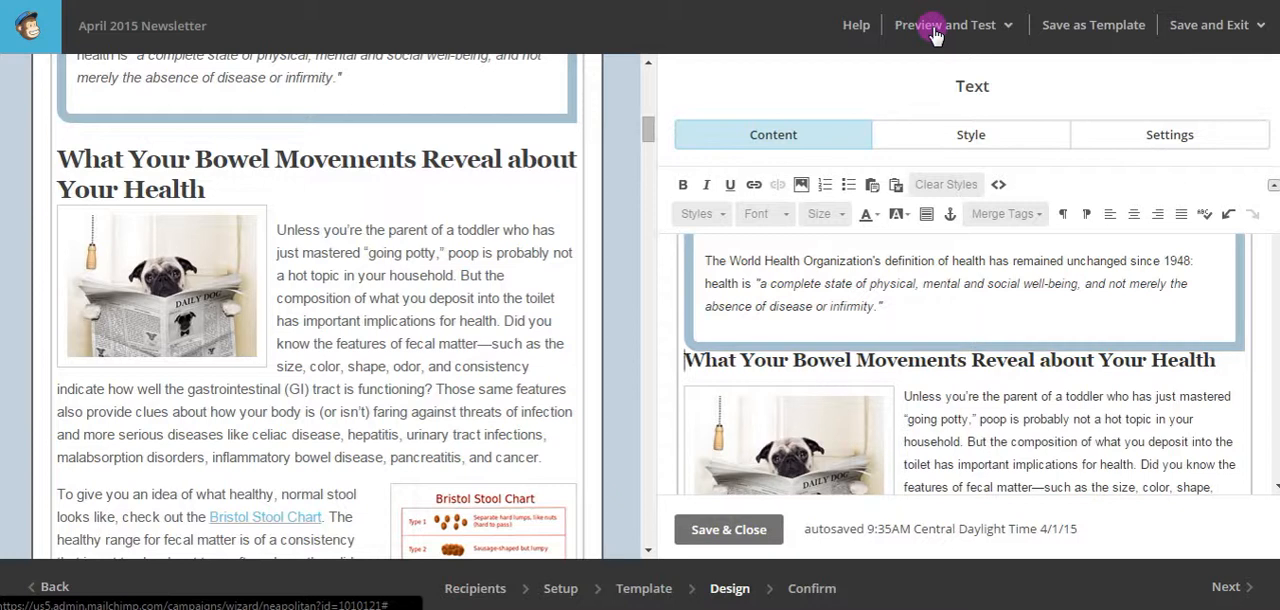
Open the campaign in preview mode, review the desktop version from header to footer and exit the preview.
{"action": "left_click", "coordinate": [1008, 34]}
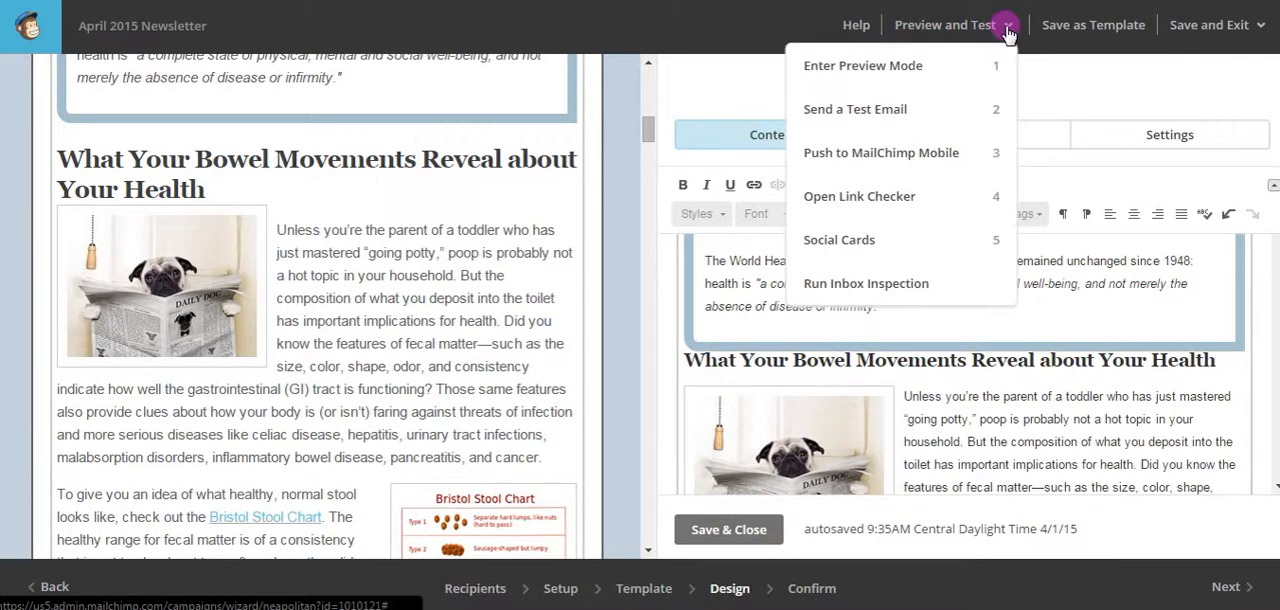
{"action": "left_click", "coordinate": [888, 70]}
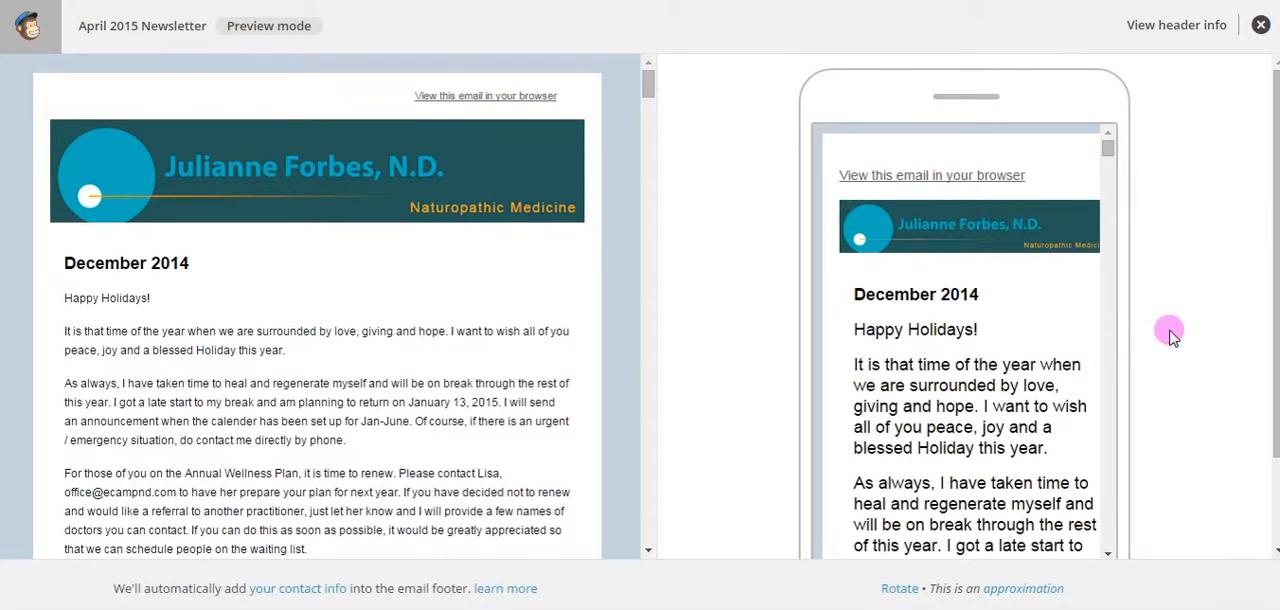
{"action": "scroll", "coordinate": [450, 205], "scroll_direction": "down", "scroll_amount": 3}
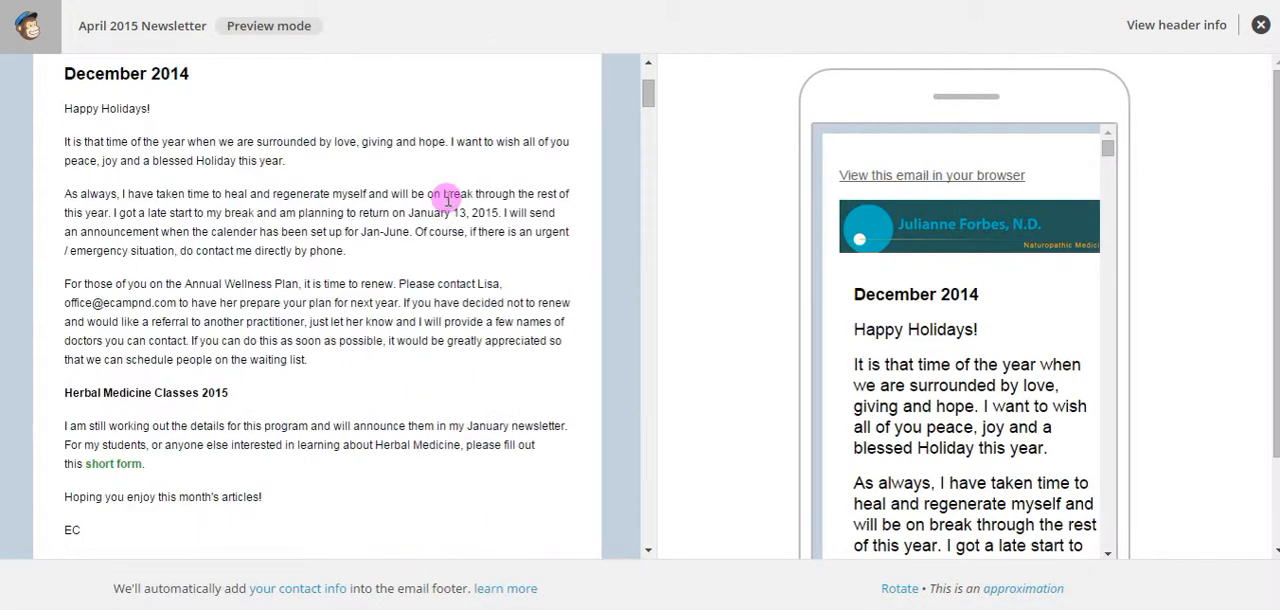
{"action": "scroll", "coordinate": [456, 203], "scroll_direction": "down", "scroll_amount": 1}
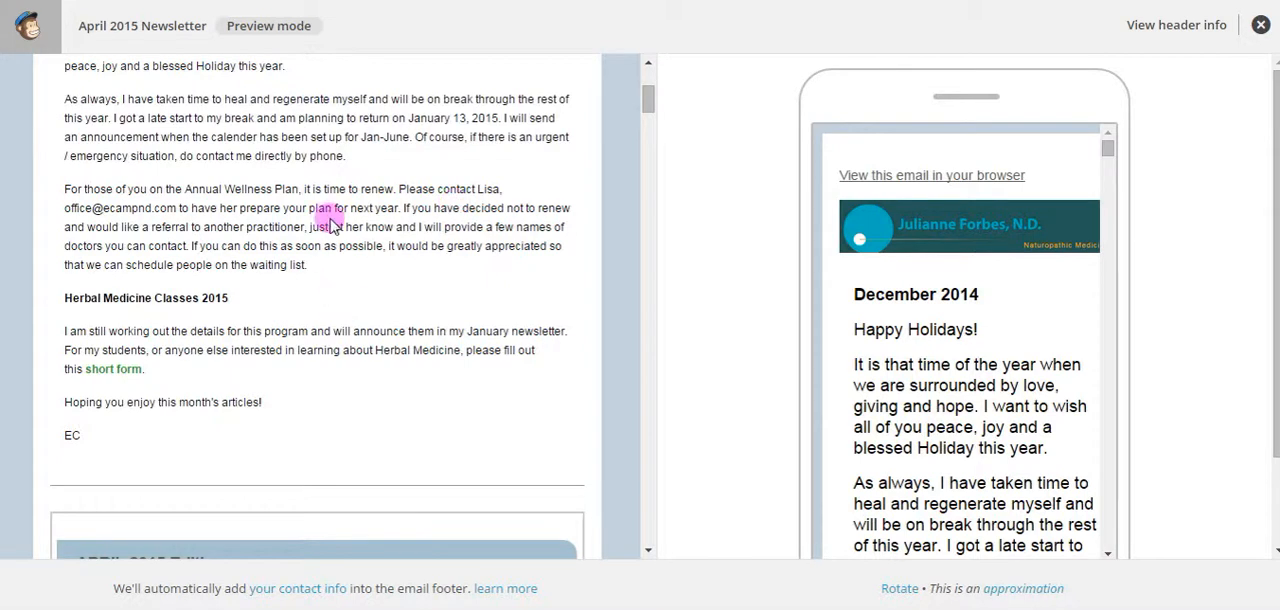
{"action": "scroll", "coordinate": [388, 354], "scroll_direction": "down", "scroll_amount": 2}
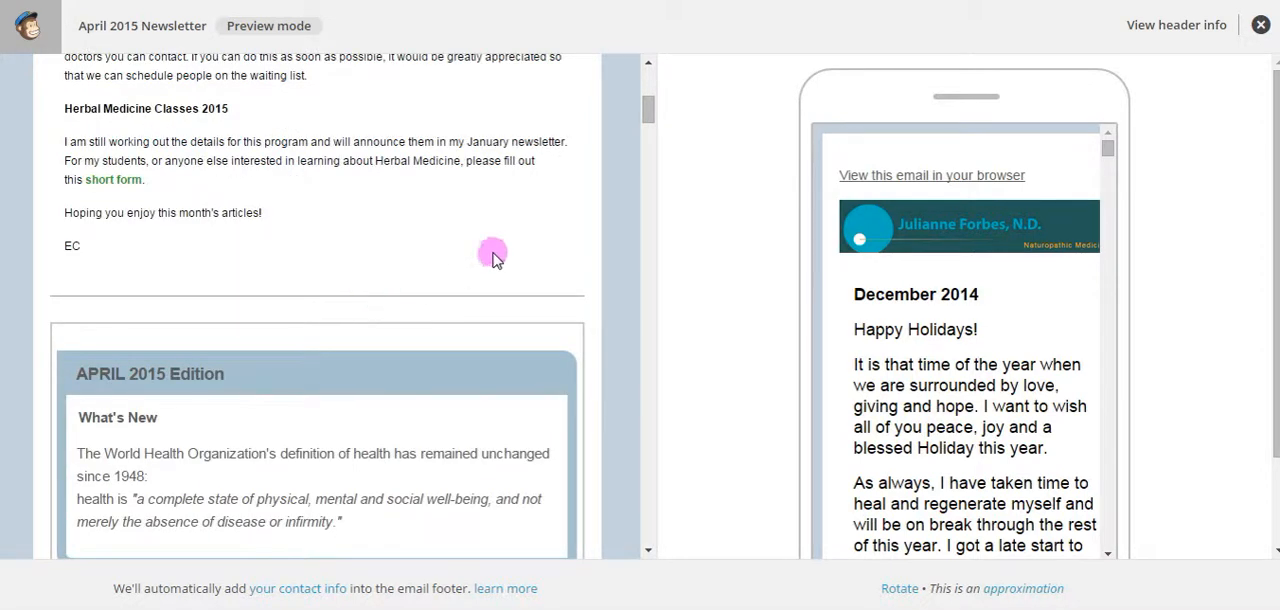
{"action": "scroll", "coordinate": [490, 252], "scroll_direction": "down", "scroll_amount": 2}
{"action": "scroll", "coordinate": [338, 383], "scroll_direction": "down", "scroll_amount": 3}
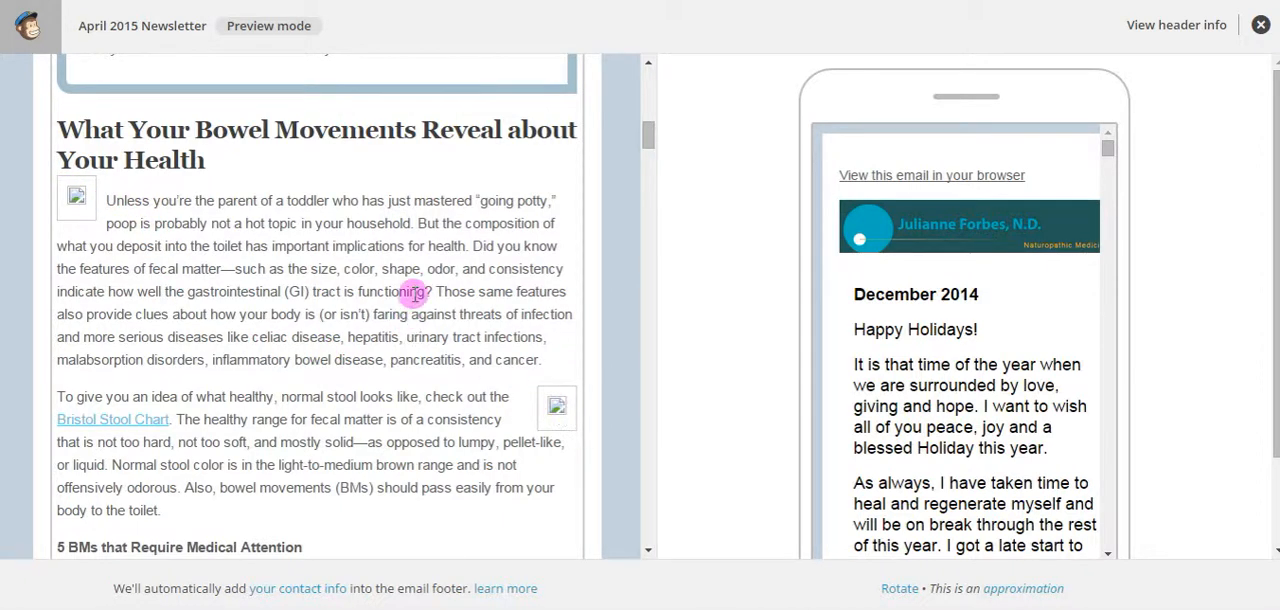
{"action": "scroll", "coordinate": [416, 283], "scroll_direction": "down", "scroll_amount": 2}
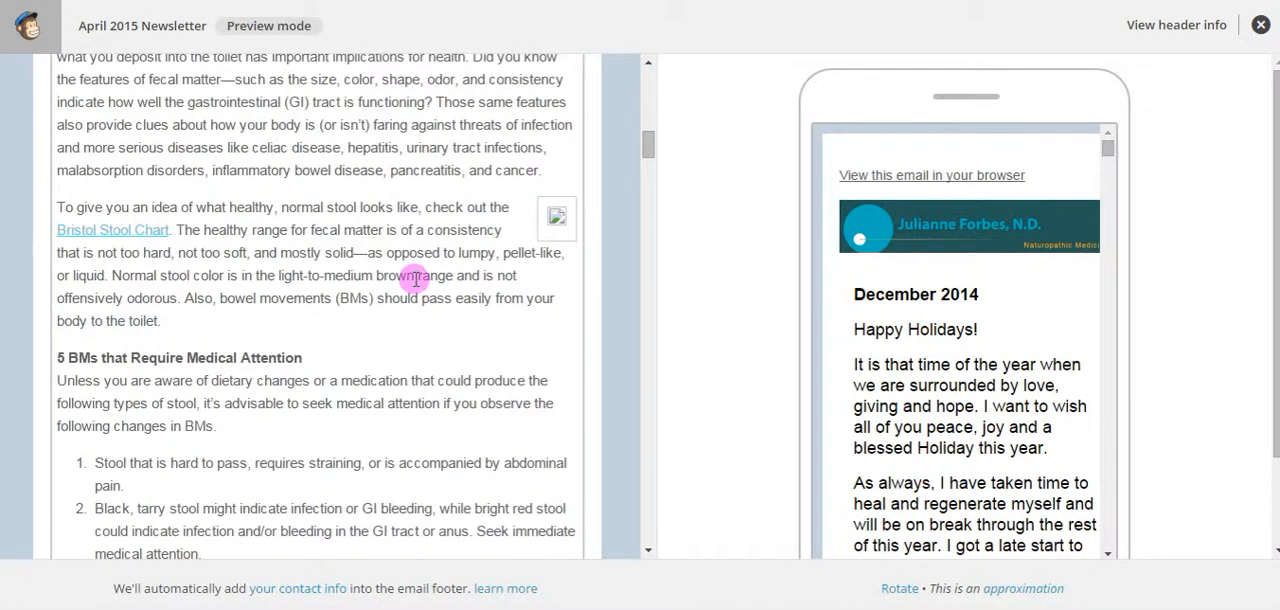
{"action": "scroll", "coordinate": [416, 279], "scroll_direction": "down", "scroll_amount": 3}
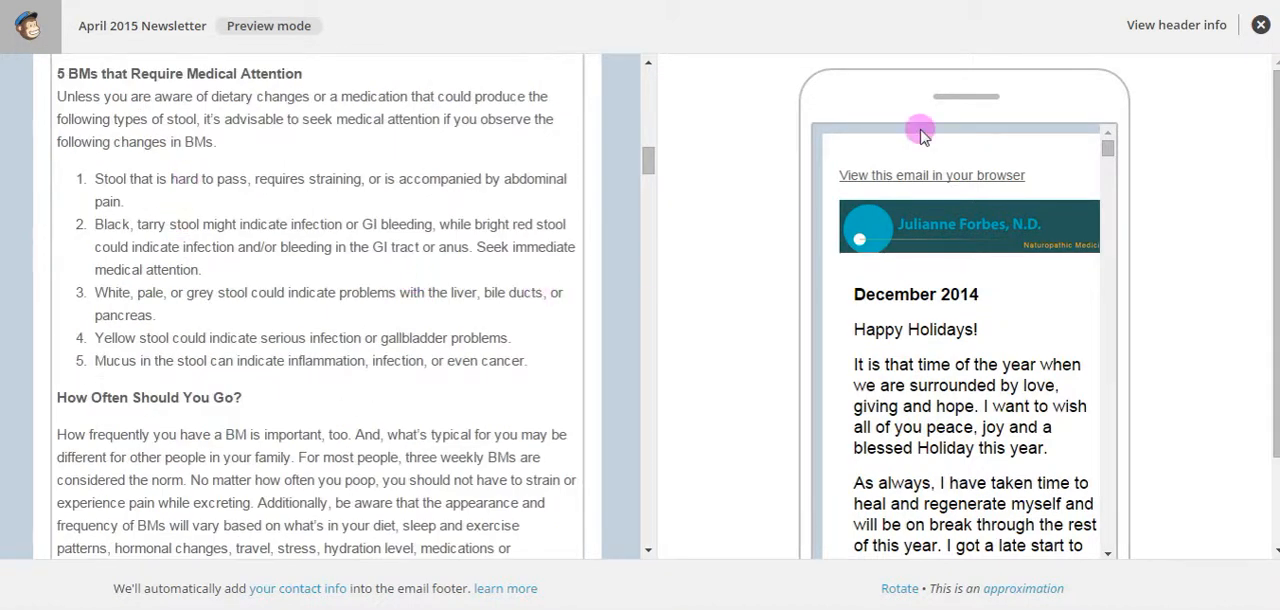
{"action": "scroll", "coordinate": [240, 337], "scroll_direction": "down", "scroll_amount": 2}
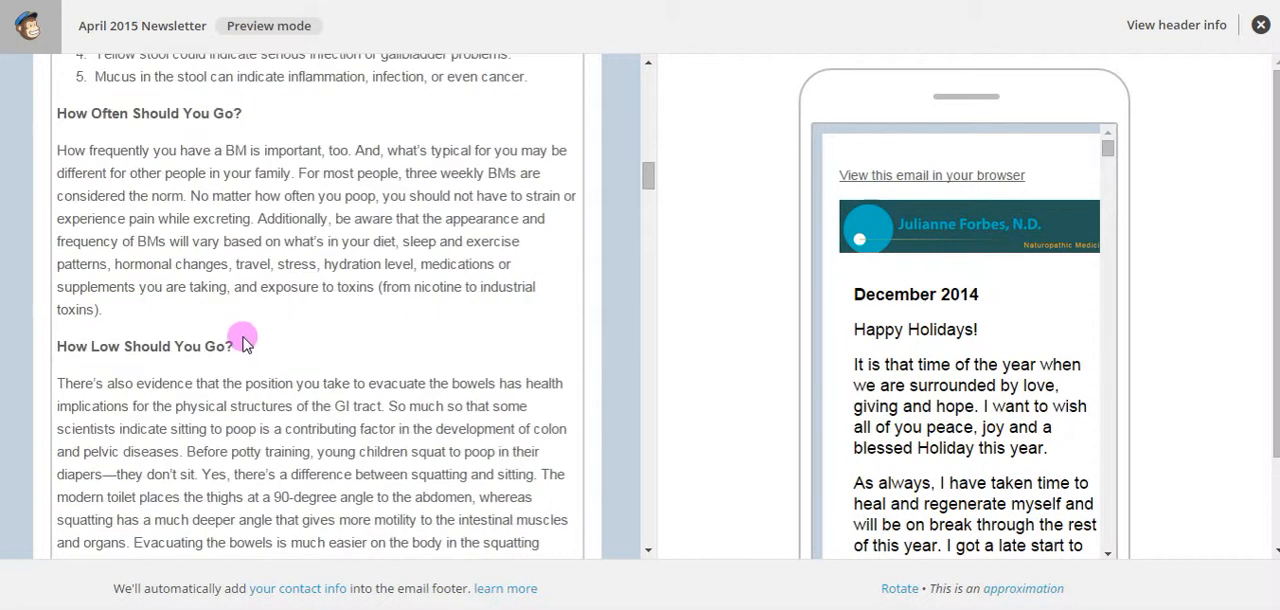
{"action": "scroll", "coordinate": [245, 343], "scroll_direction": "down", "scroll_amount": 4}
{"action": "scroll", "coordinate": [245, 343], "scroll_direction": "down", "scroll_amount": 1}
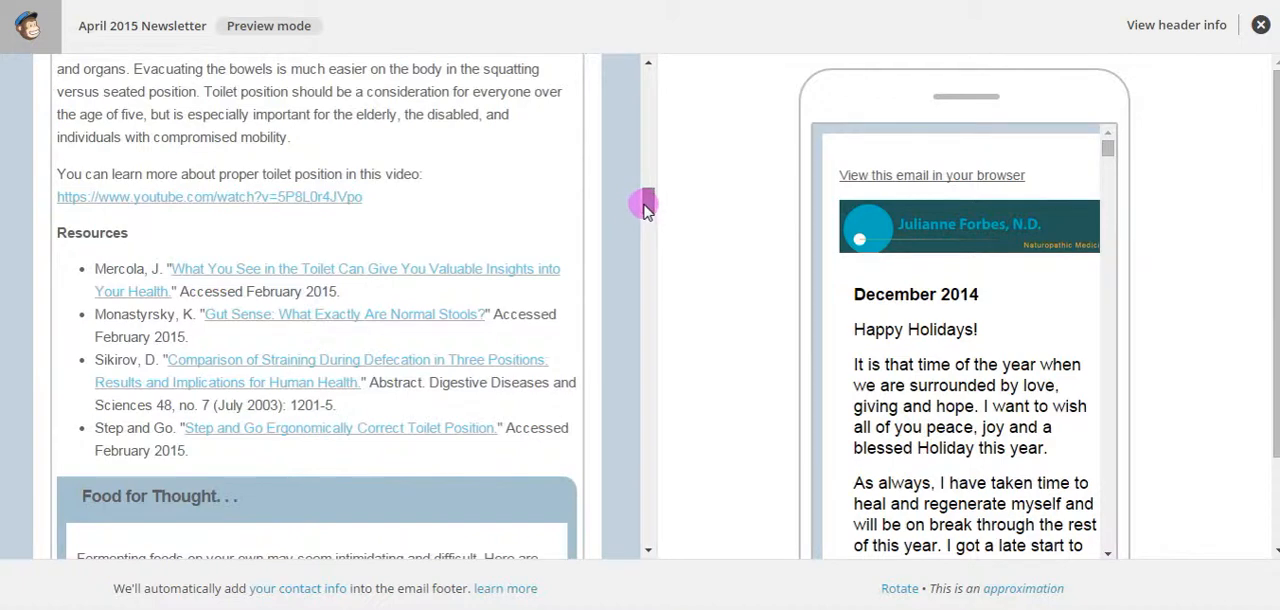
{"action": "left_click_drag", "start_coordinate": [645, 205], "coordinate": [634, 541]}
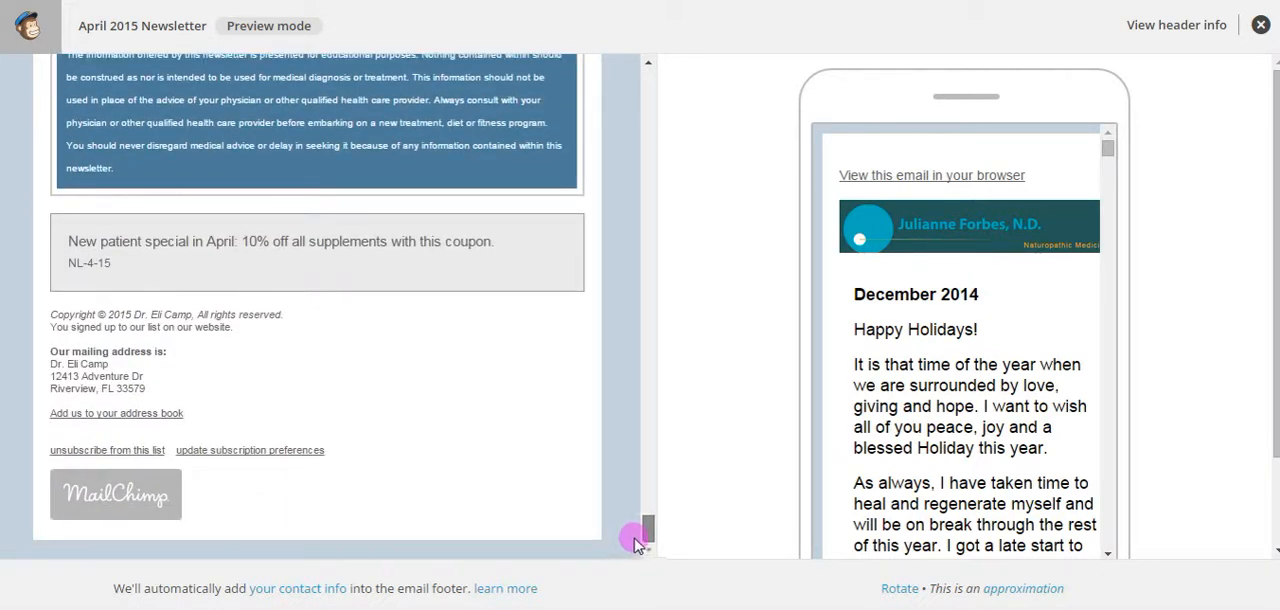
{"action": "left_click_drag", "start_coordinate": [634, 541], "coordinate": [646, 80]}
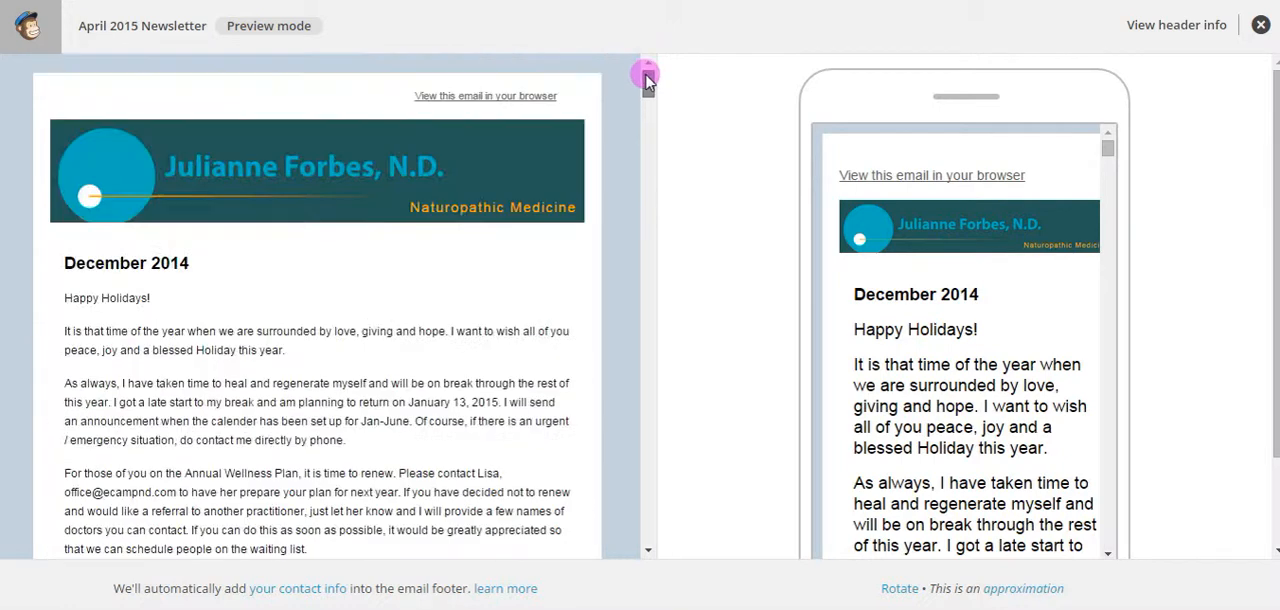
{"action": "left_click", "coordinate": [1260, 27]}
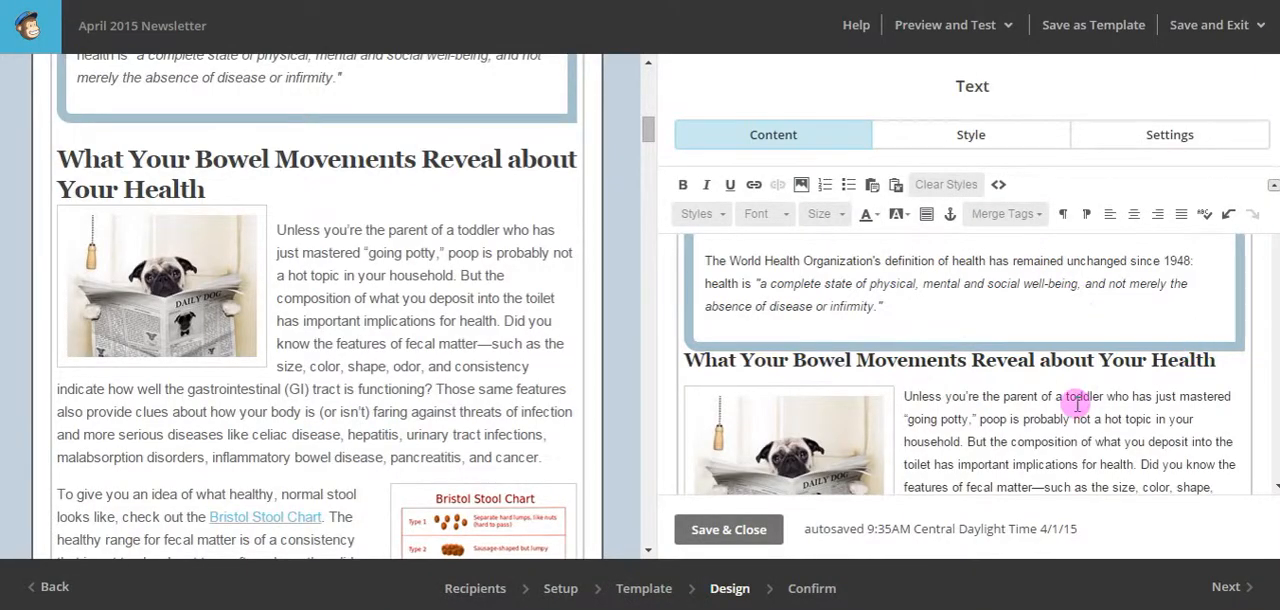
Review the email layout from the April 2015 Edition section back up to the header and introductory newsletter text.
{"action": "scroll", "coordinate": [323, 265], "scroll_direction": "up", "scroll_amount": 2}
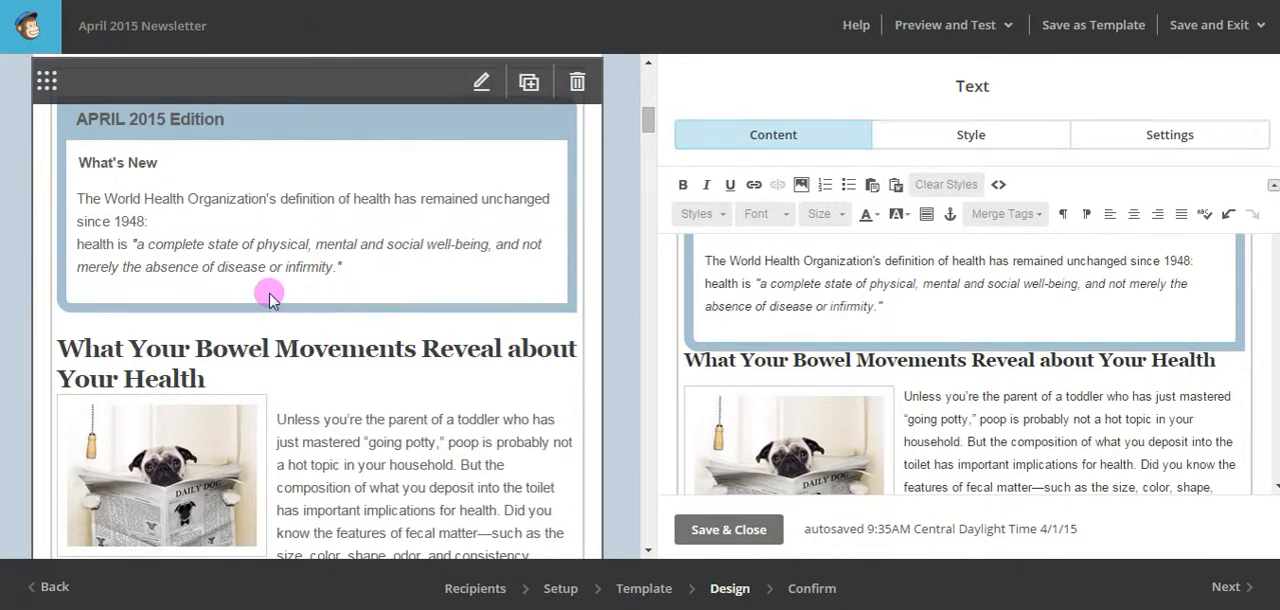
{"action": "scroll", "coordinate": [268, 298], "scroll_direction": "up", "scroll_amount": 1}
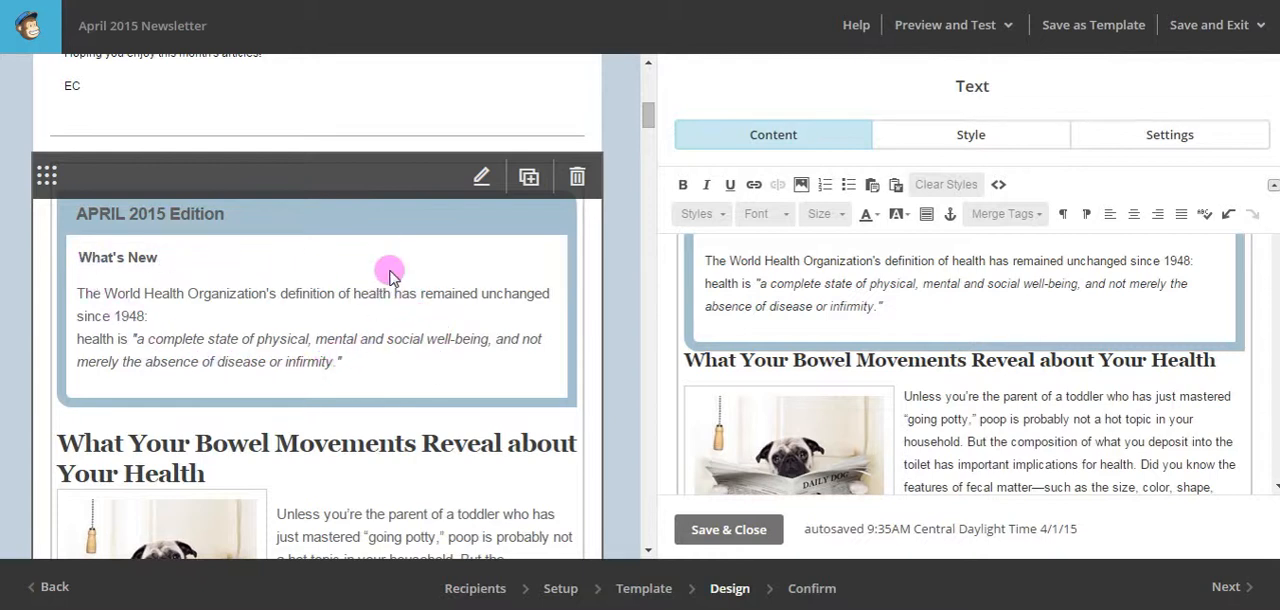
{"action": "scroll", "coordinate": [386, 255], "scroll_direction": "up", "scroll_amount": 4}
{"action": "scroll", "coordinate": [405, 258], "scroll_direction": "up", "scroll_amount": 2}
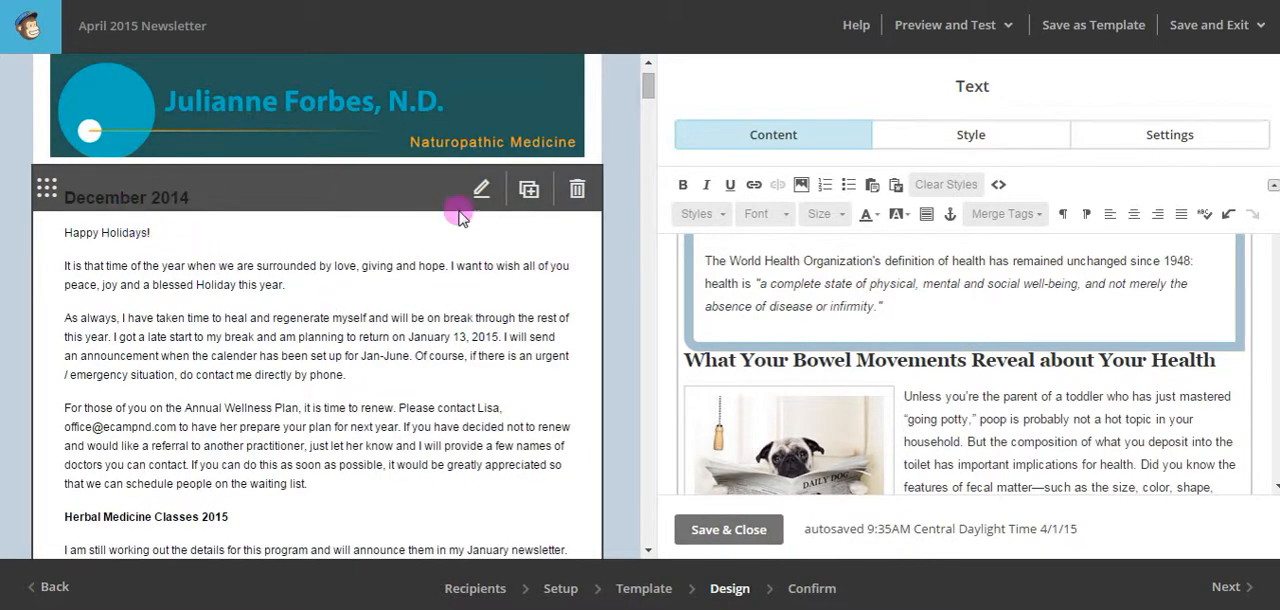
{"action": "scroll", "coordinate": [451, 288], "scroll_direction": "down", "scroll_amount": 1}
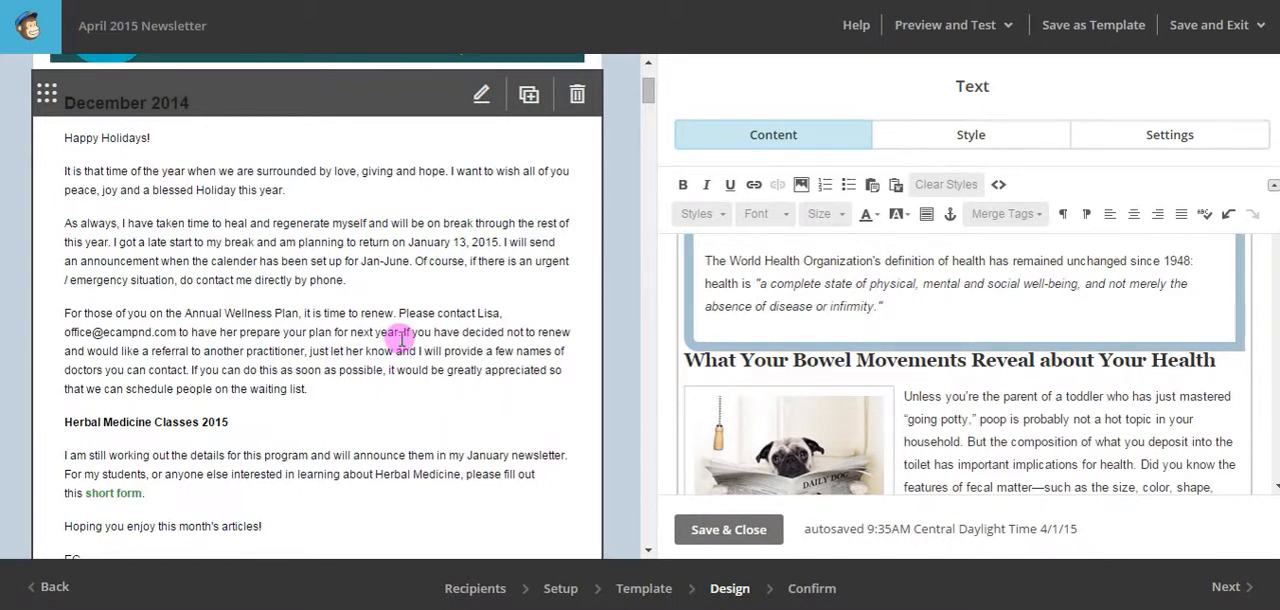
Review the email layout from the introductory newsletter text through the articles to the end of the Probiotics article.
{"action": "scroll", "coordinate": [400, 337], "scroll_direction": "down", "scroll_amount": 3}
{"action": "scroll", "coordinate": [410, 337], "scroll_direction": "down", "scroll_amount": 1}
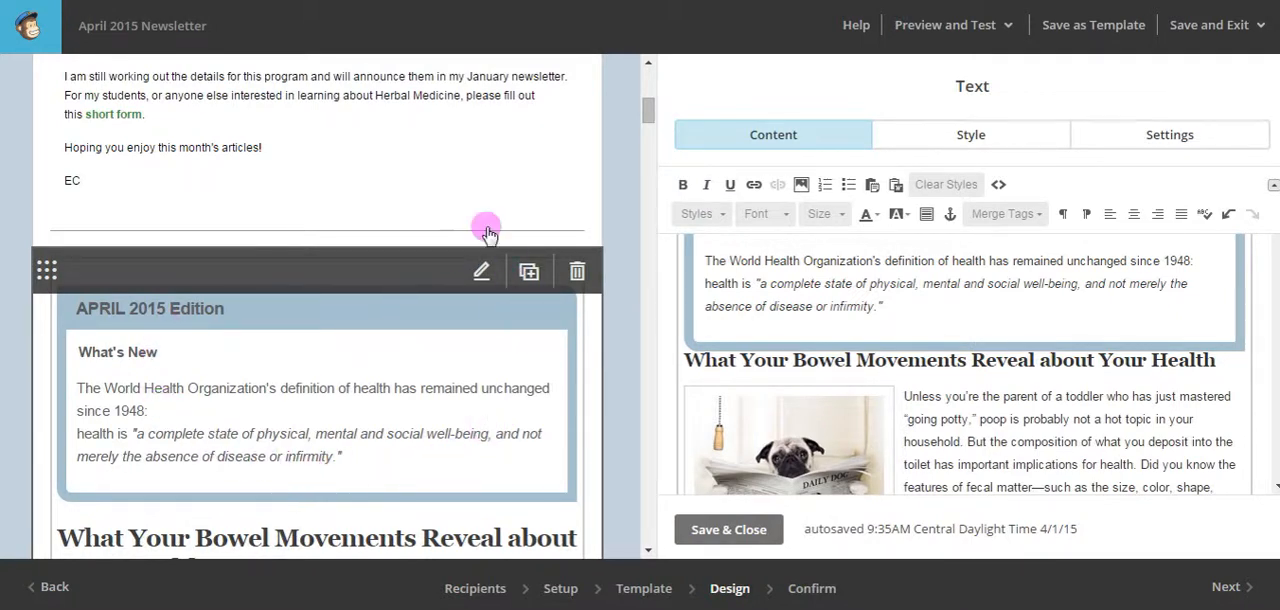
{"action": "scroll", "coordinate": [497, 180], "scroll_direction": "down", "scroll_amount": 1}
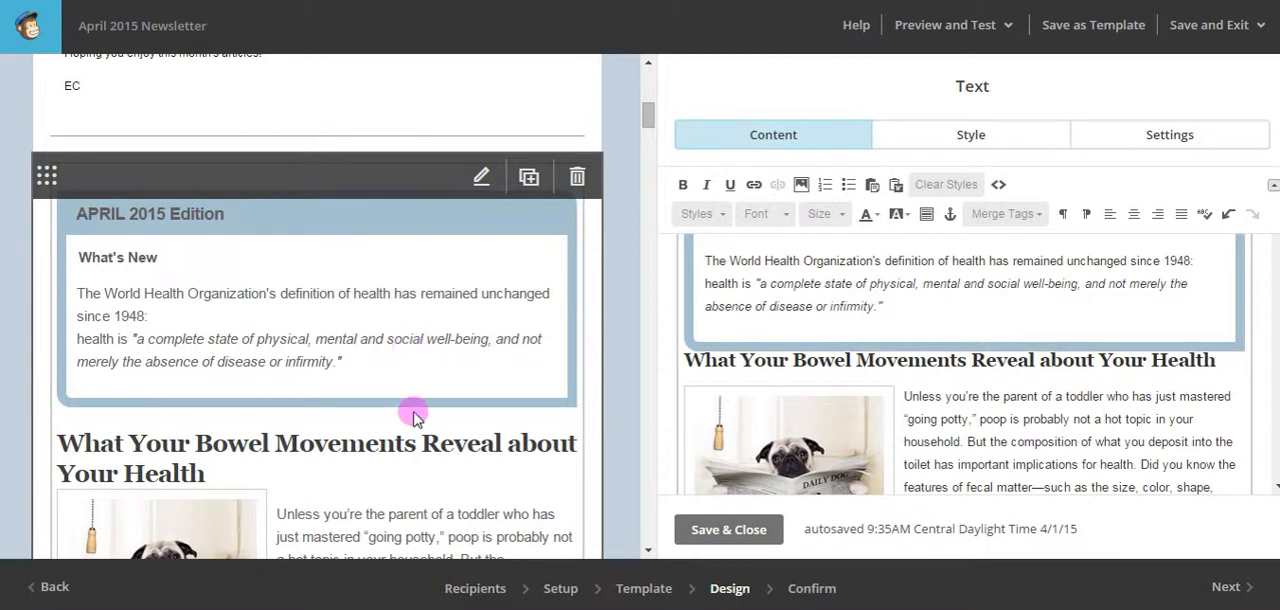
{"action": "scroll", "coordinate": [405, 420], "scroll_direction": "down", "scroll_amount": 3}
{"action": "scroll", "coordinate": [410, 395], "scroll_direction": "down", "scroll_amount": 1}
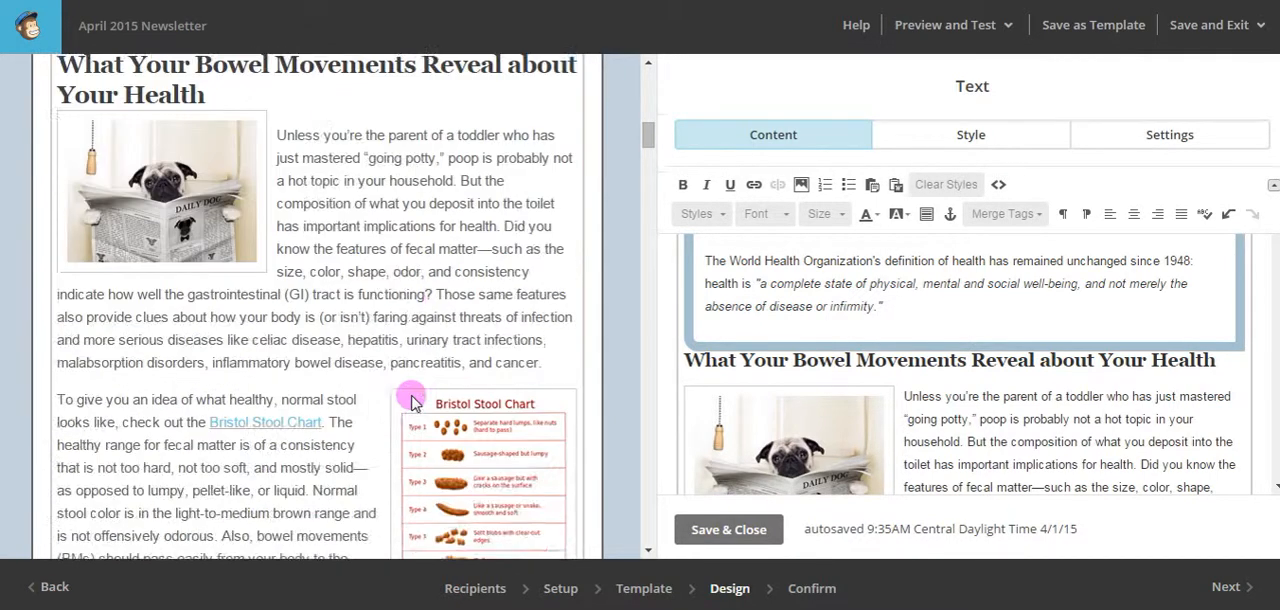
{"action": "scroll", "coordinate": [271, 383], "scroll_direction": "down", "scroll_amount": 3}
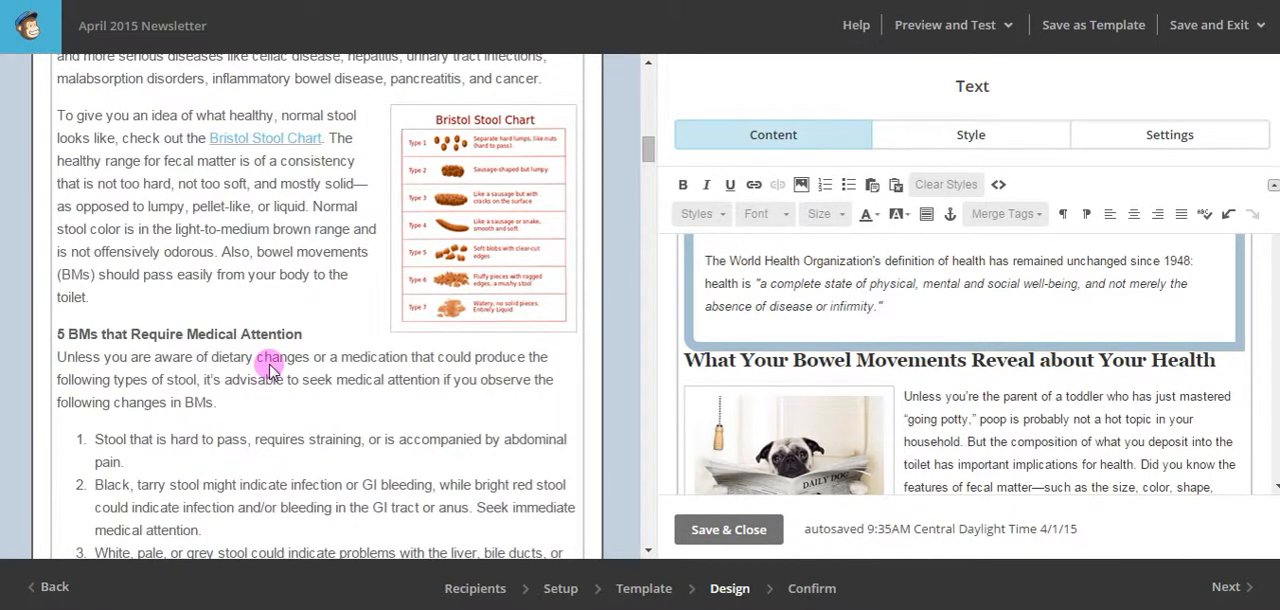
{"action": "scroll", "coordinate": [270, 357], "scroll_direction": "down", "scroll_amount": 3}
{"action": "scroll", "coordinate": [270, 355], "scroll_direction": "down", "scroll_amount": 9}
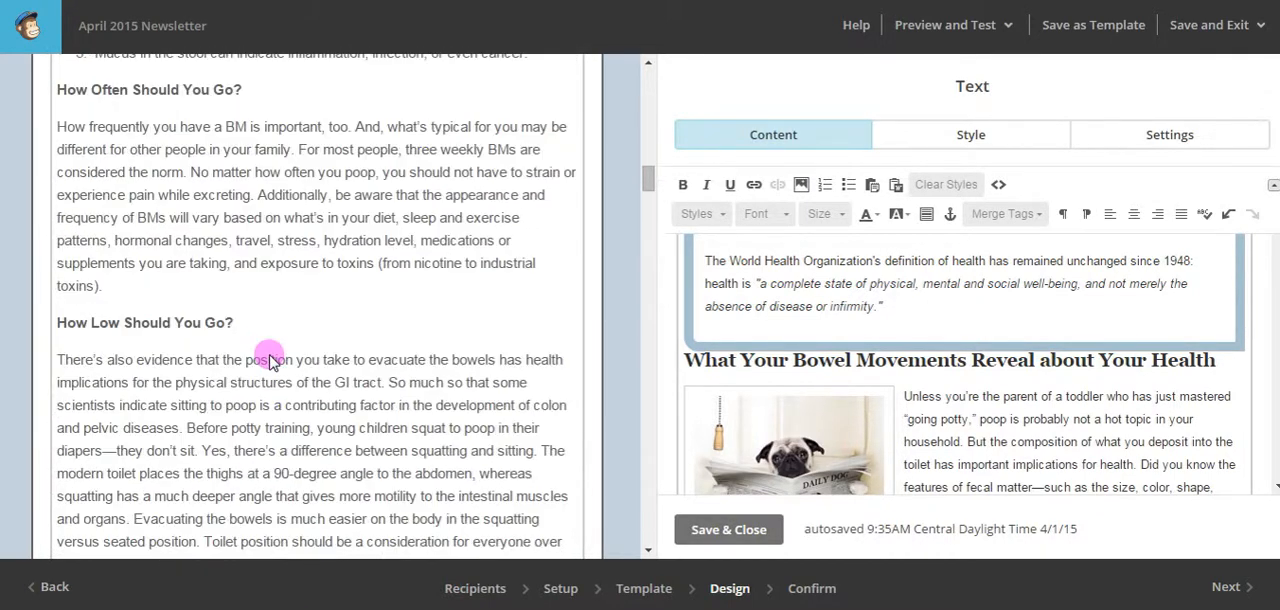
{"action": "scroll", "coordinate": [270, 355], "scroll_direction": "down", "scroll_amount": 4}
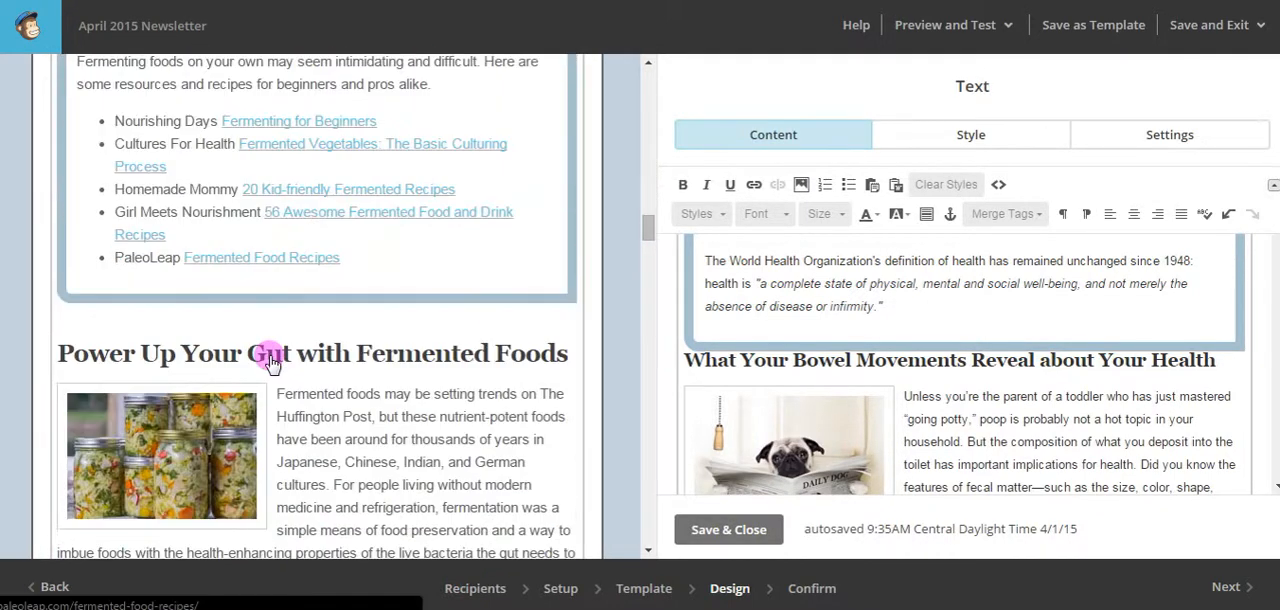
{"action": "scroll", "coordinate": [310, 300], "scroll_direction": "down", "scroll_amount": 10}
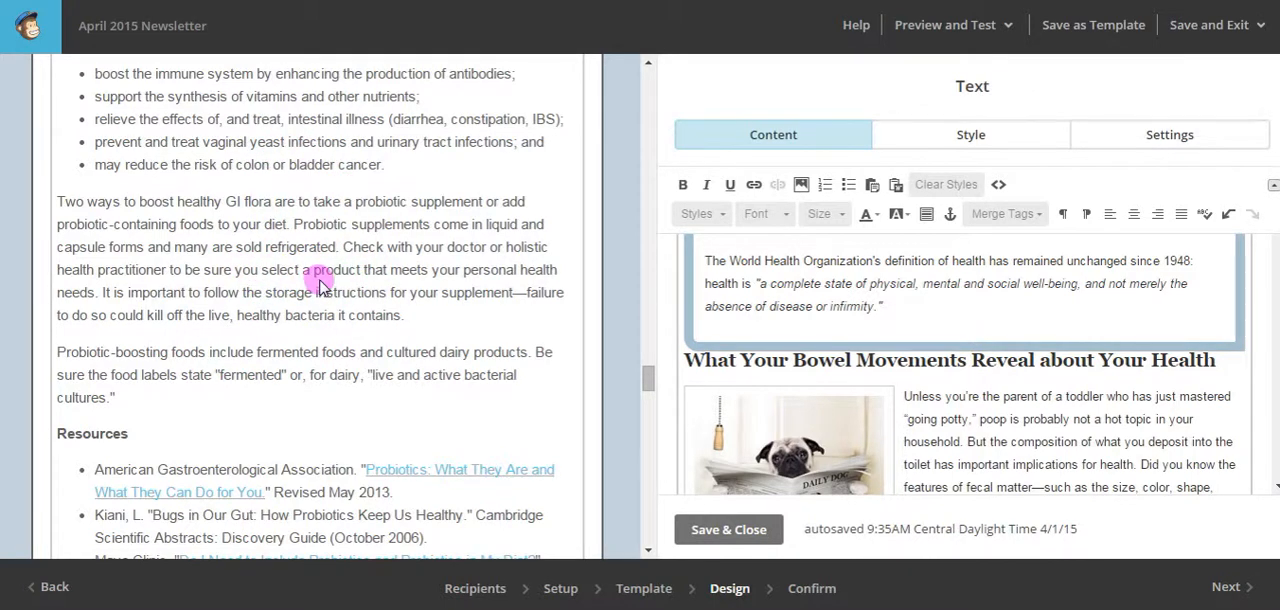
{"action": "scroll", "coordinate": [320, 285], "scroll_direction": "up", "scroll_amount": 5}
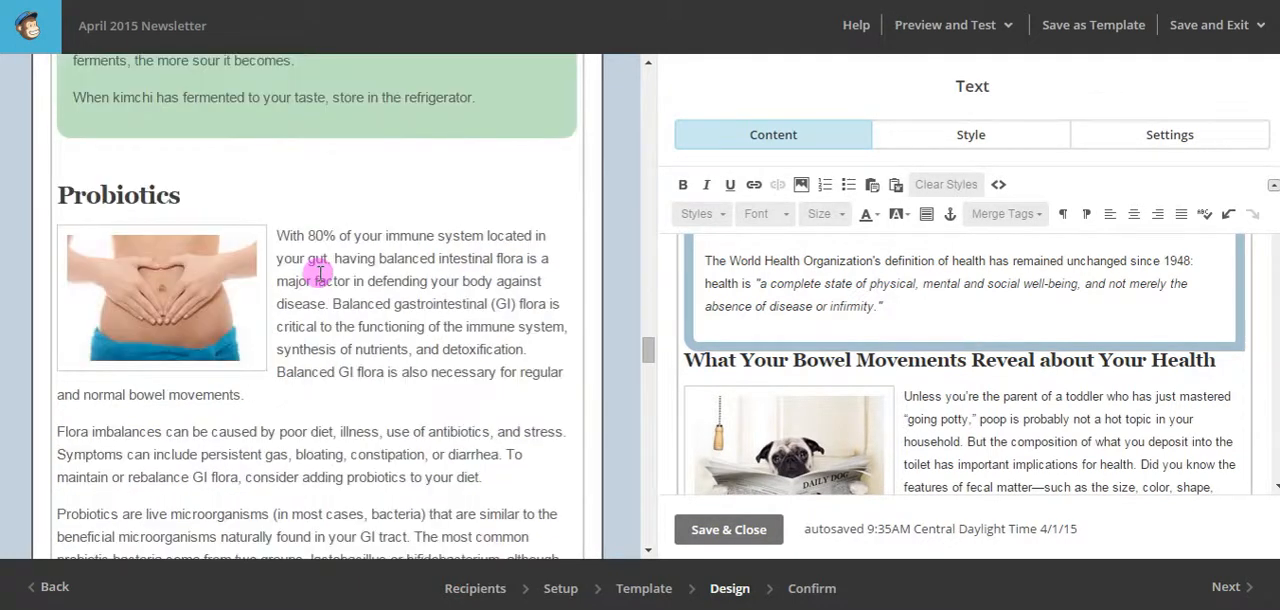
{"action": "scroll", "coordinate": [319, 271], "scroll_direction": "down", "scroll_amount": 5}
{"action": "scroll", "coordinate": [320, 272], "scroll_direction": "down", "scroll_amount": 1}
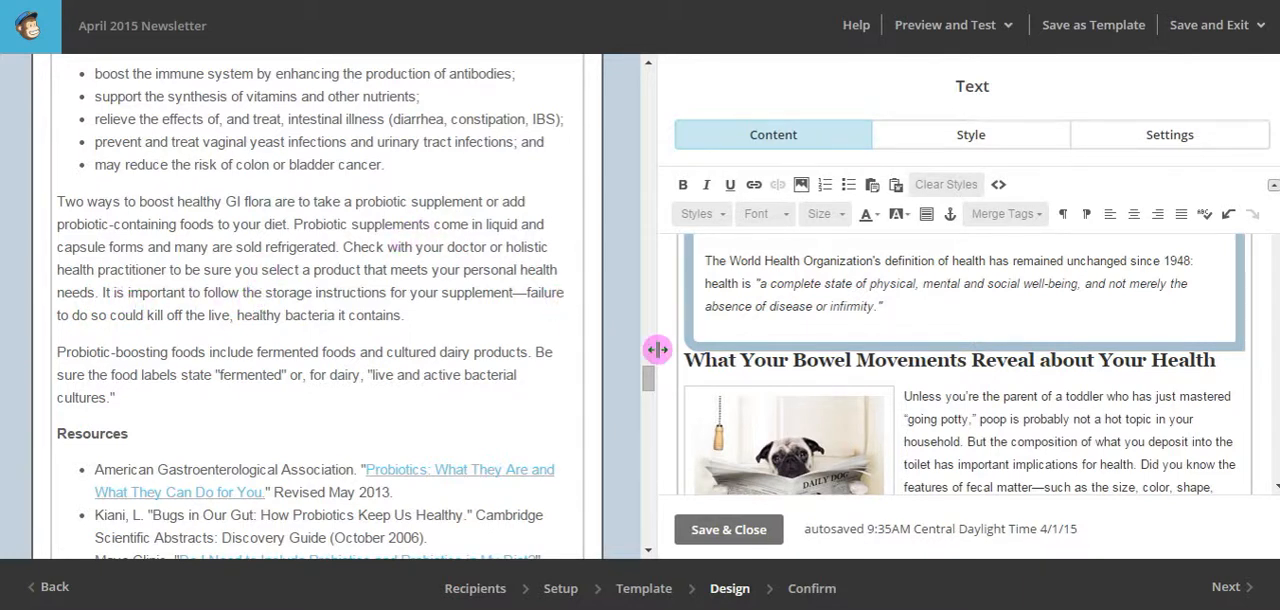
In the Probiotics article, replace "your doctor or holistic health practitioner" with the practice doctor's name followed by "on your next visit".
{"action": "scroll", "coordinate": [960, 410], "scroll_direction": "down", "scroll_amount": 10}
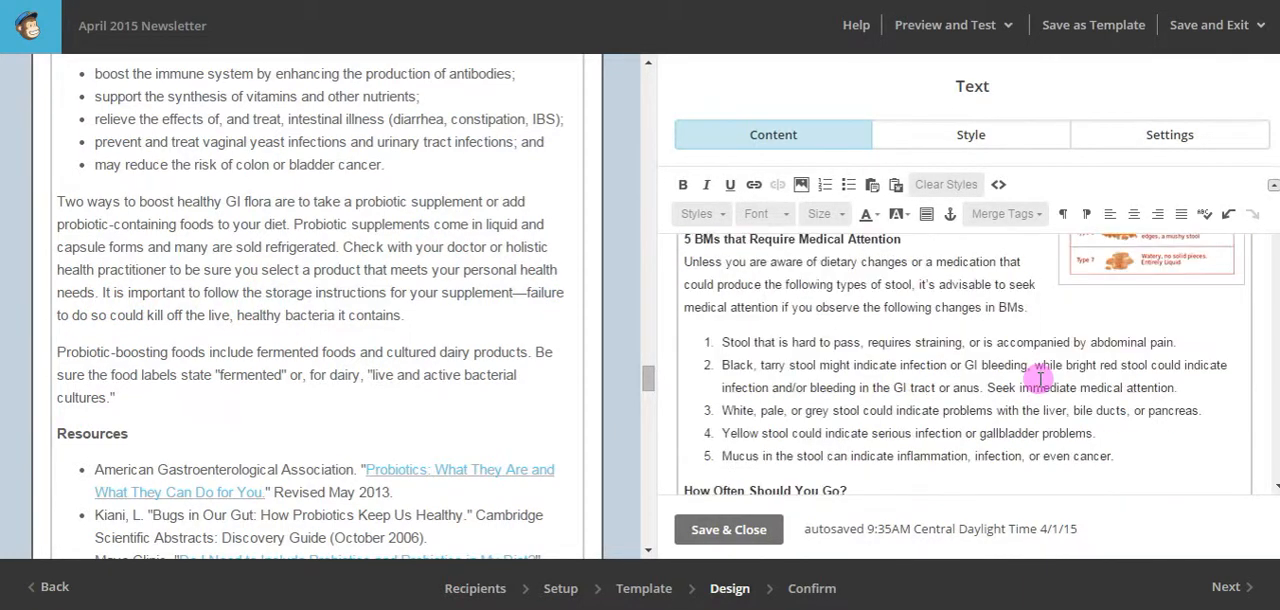
{"action": "scroll", "coordinate": [1040, 378], "scroll_direction": "down", "scroll_amount": 15}
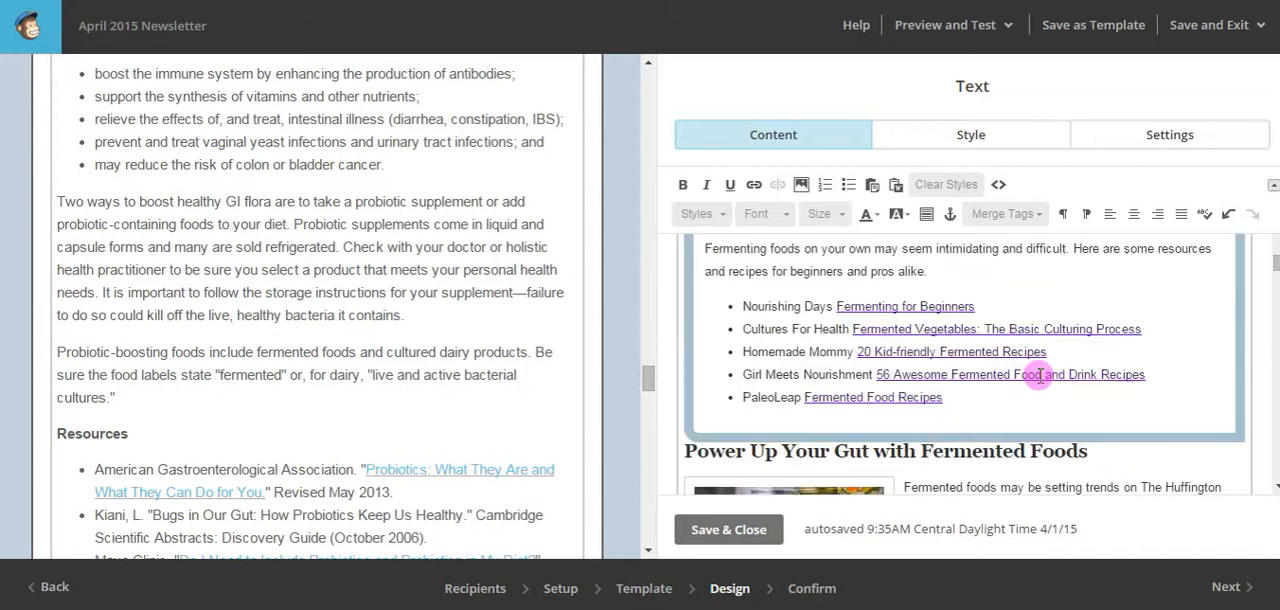
{"action": "scroll", "coordinate": [1040, 375], "scroll_direction": "down", "scroll_amount": 15}
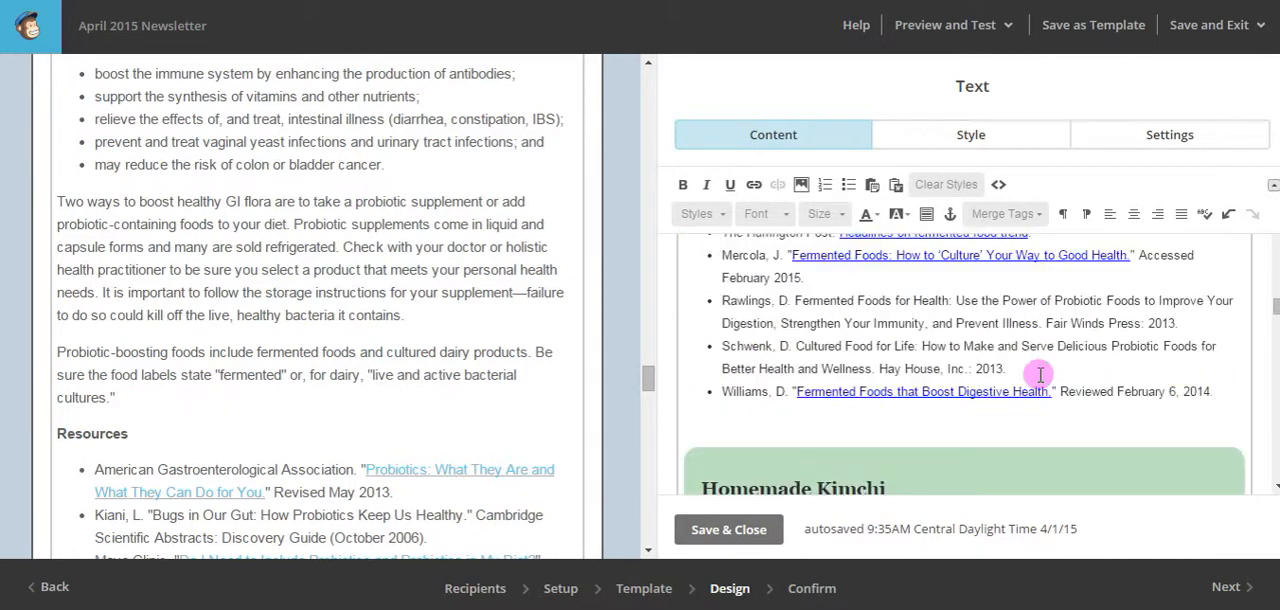
{"action": "scroll", "coordinate": [1040, 375], "scroll_direction": "down", "scroll_amount": 15}
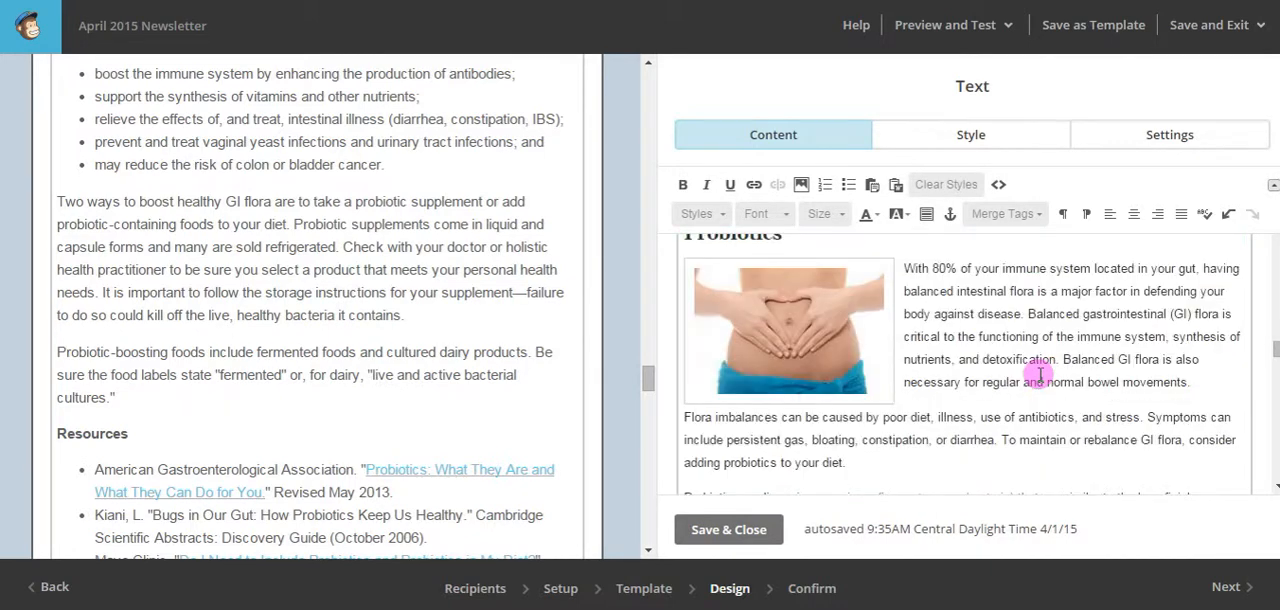
{"action": "scroll", "coordinate": [1040, 374], "scroll_direction": "down", "scroll_amount": 4}
{"action": "scroll", "coordinate": [1040, 375], "scroll_direction": "down", "scroll_amount": 6}
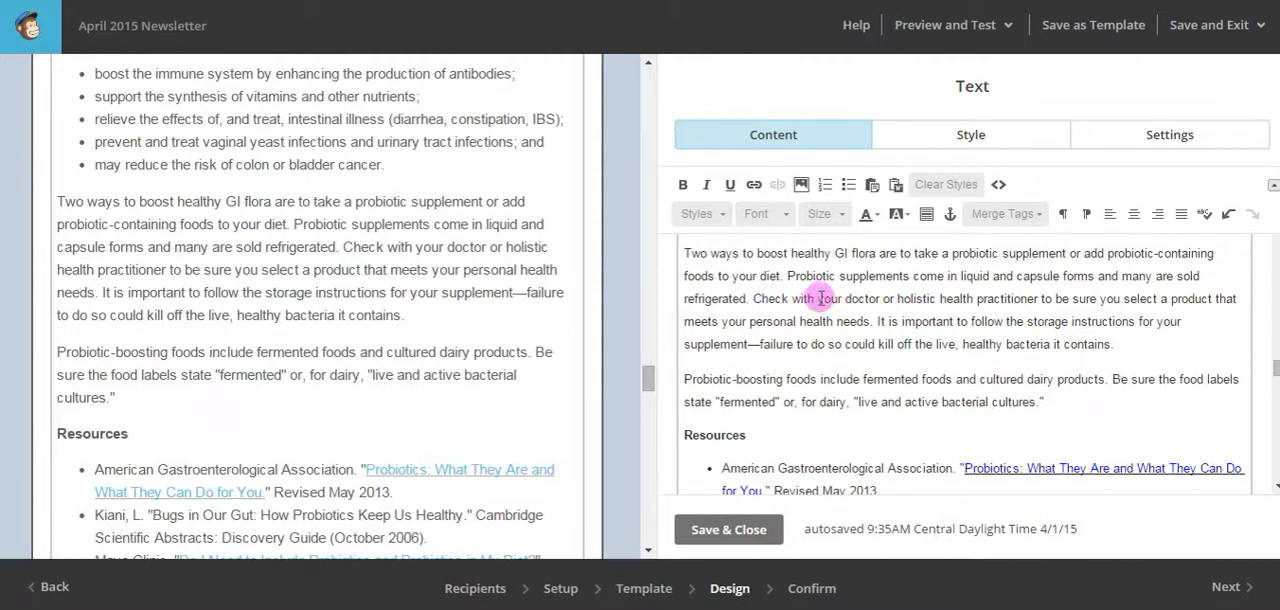
{"action": "left_click_drag", "start_coordinate": [832, 297], "coordinate": [1055, 292]}
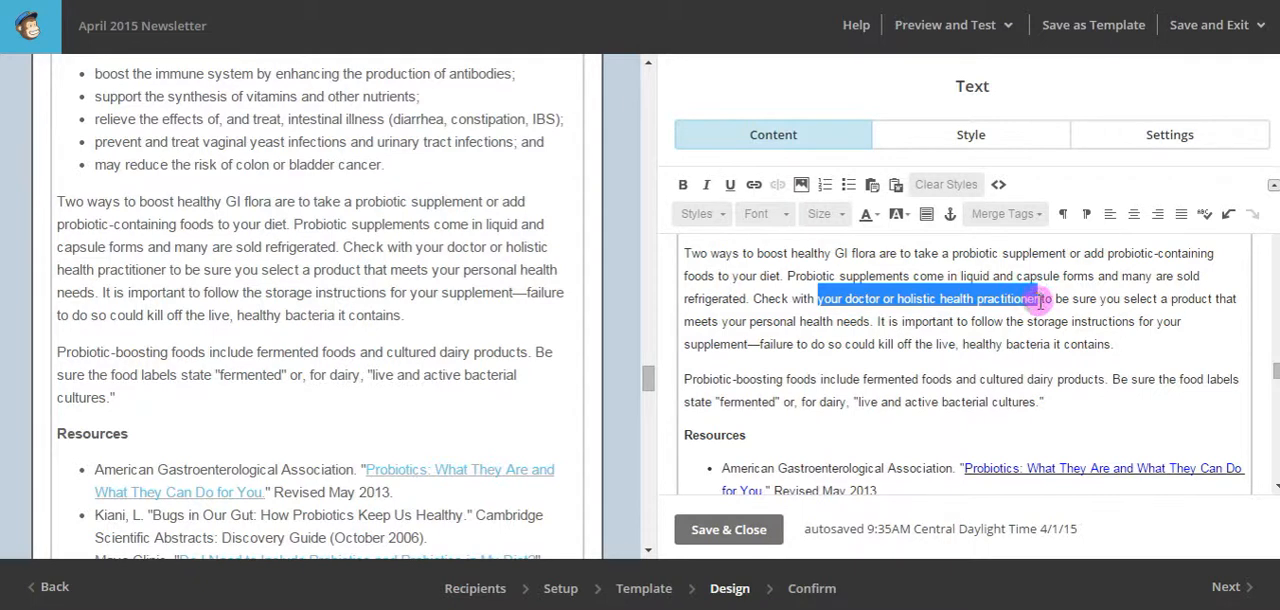
{"action": "type", "text": "Dr. Camp"}
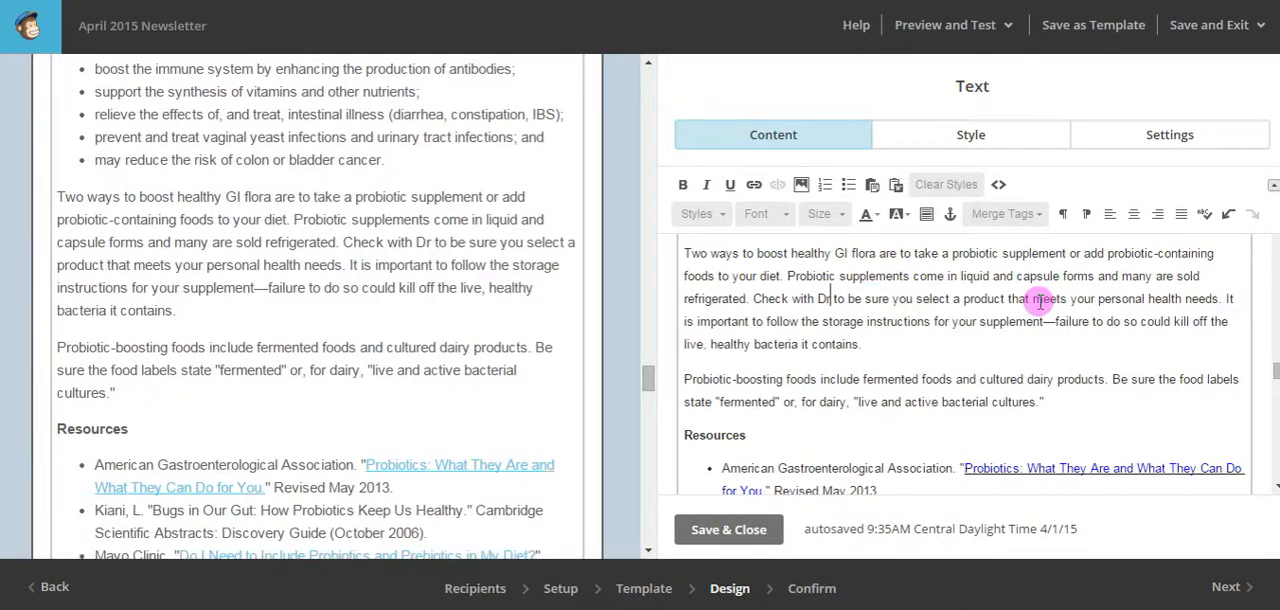
{"action": "type", "text": " omn"}
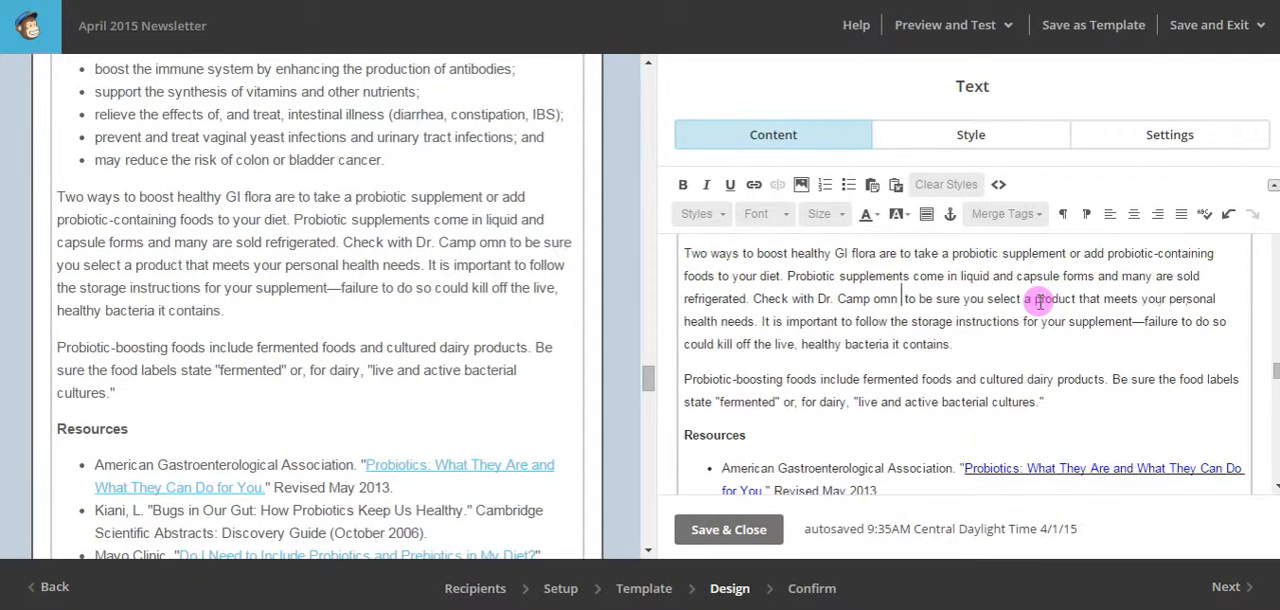
{"action": "key", "text": "BackSpace"}
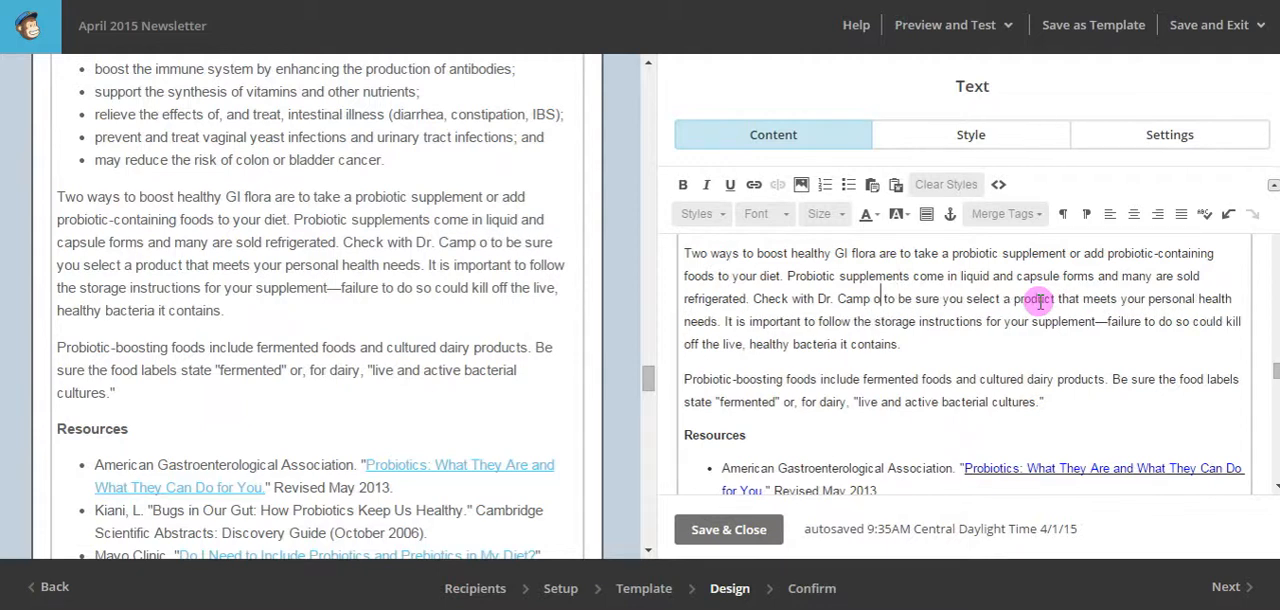
{"action": "type", "text": "n your "}
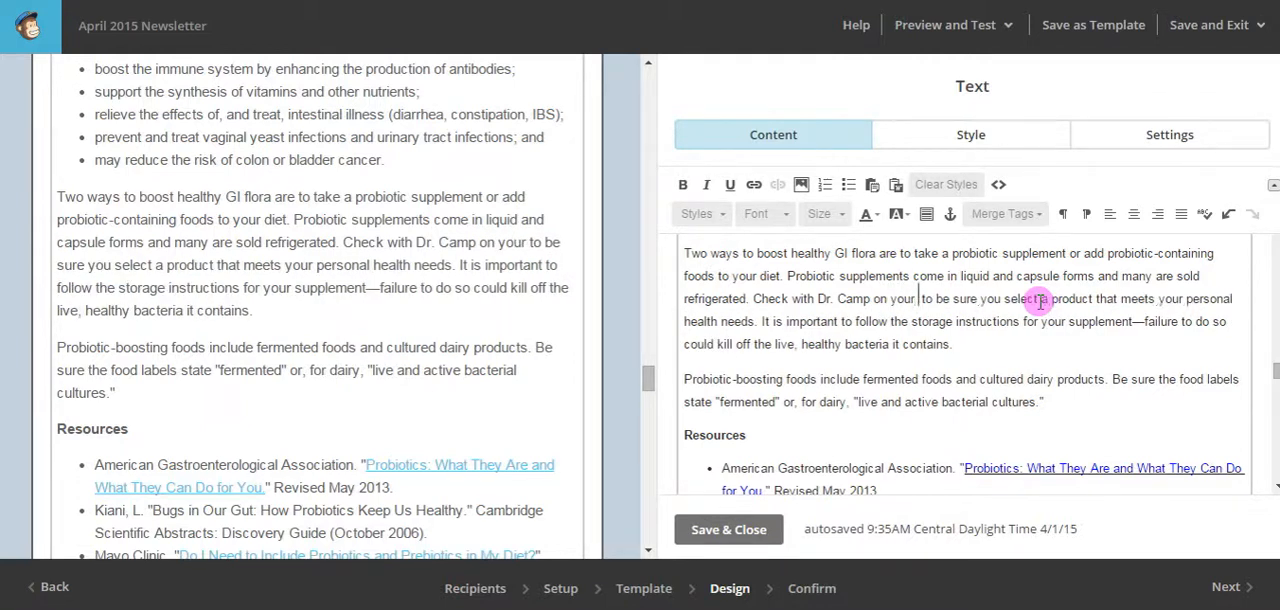
{"action": "type", "text": "next vis"}
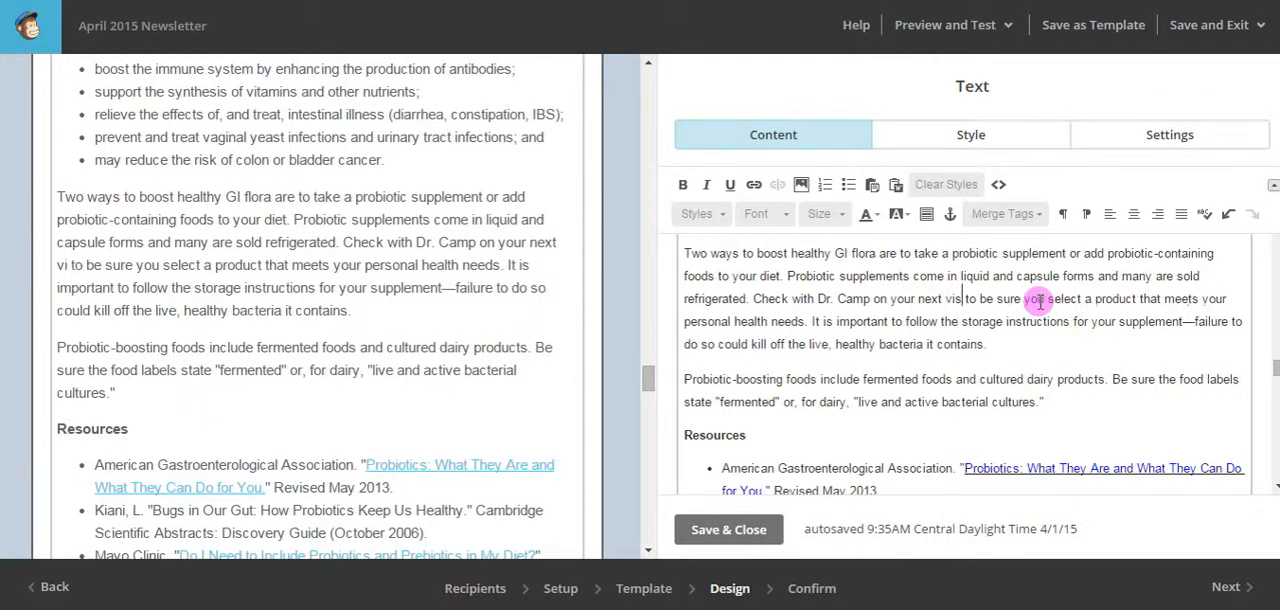
{"action": "type", "text": "it"}
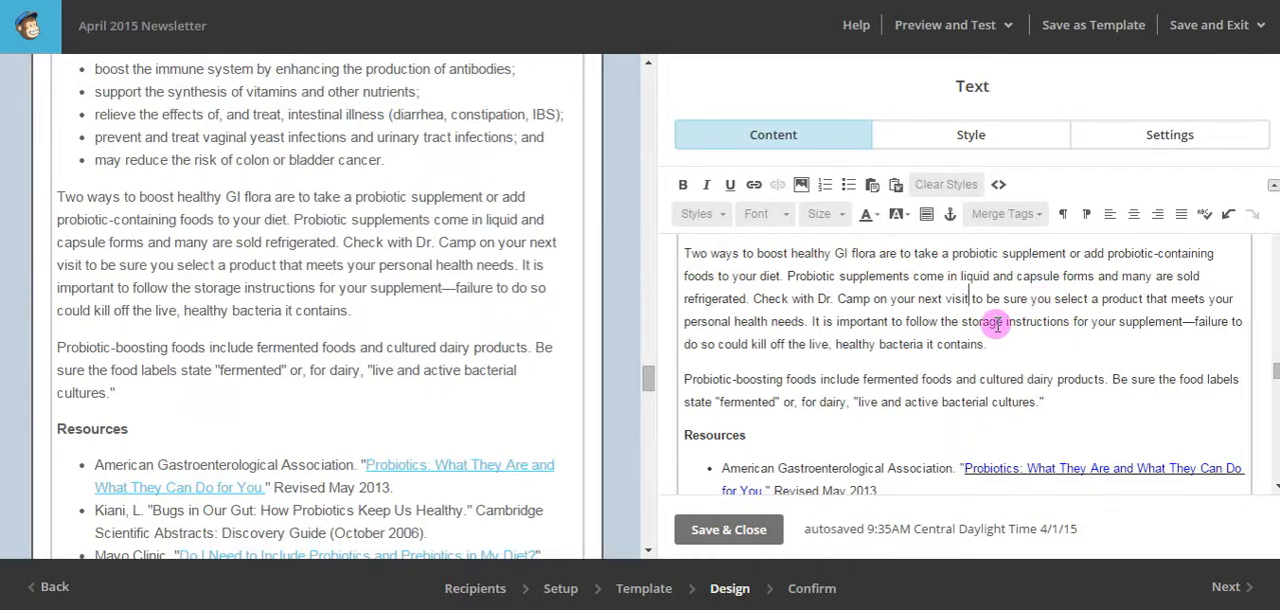
Replace "you select" with "we choose" in the Probiotics sentence about picking a product that meets personal health needs.
{"action": "left_click_drag", "start_coordinate": [1031, 298], "coordinate": [1080, 298]}
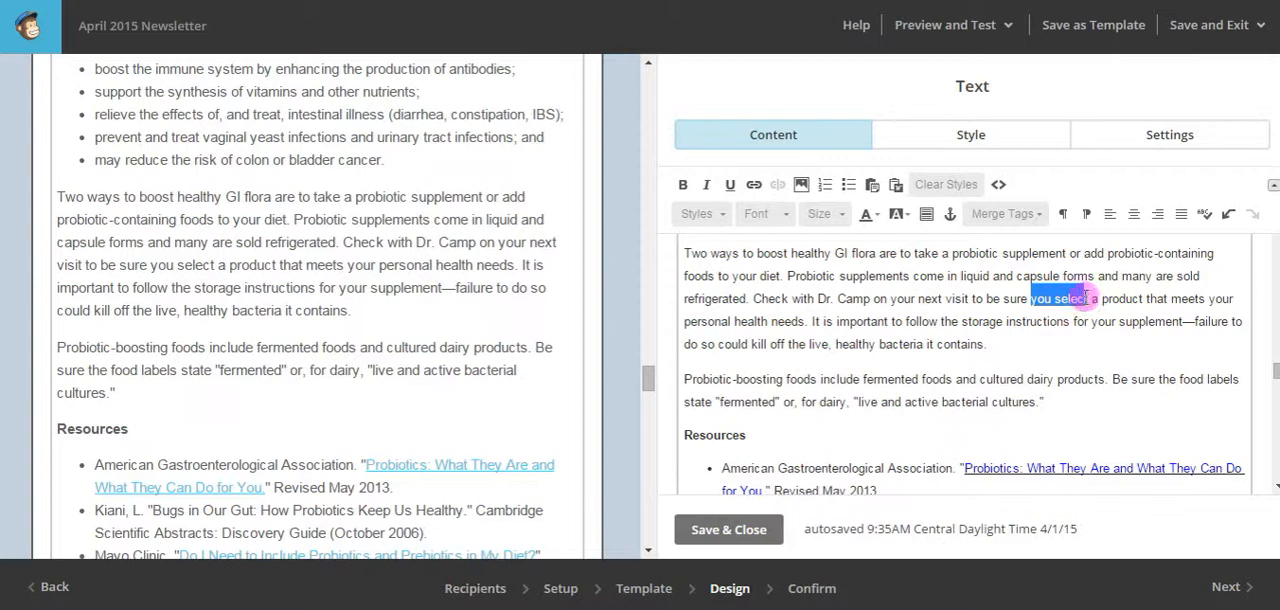
{"action": "type", "text": "we cho"}
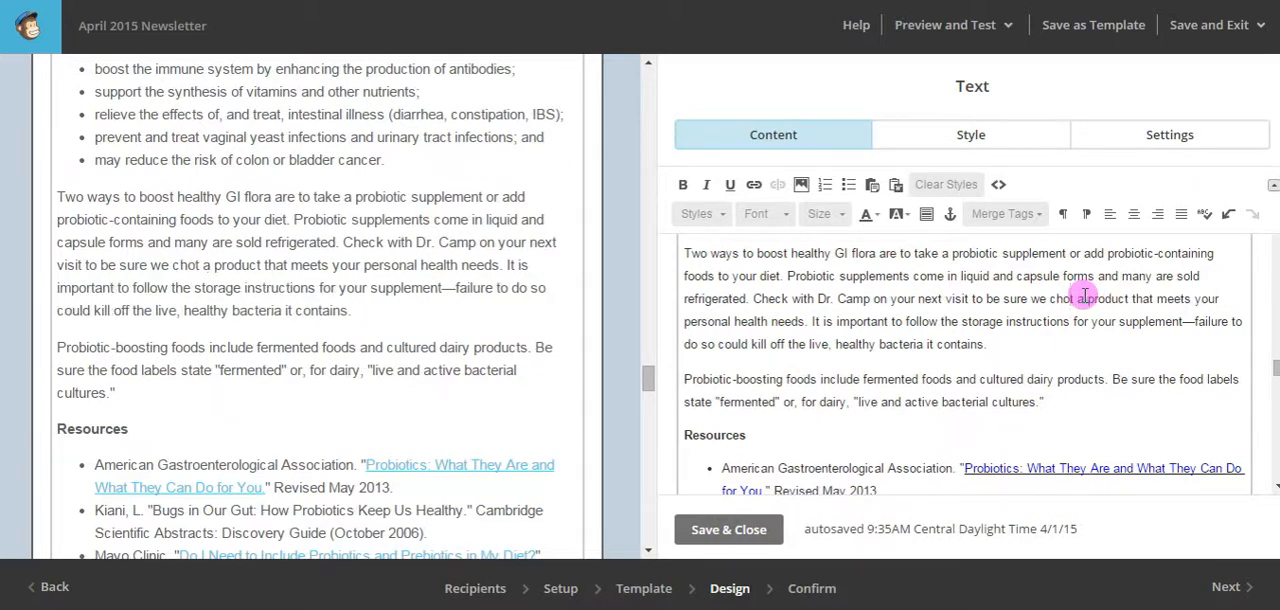
{"action": "type", "text": "ose"}
{"action": "key", "text": "Delete"}
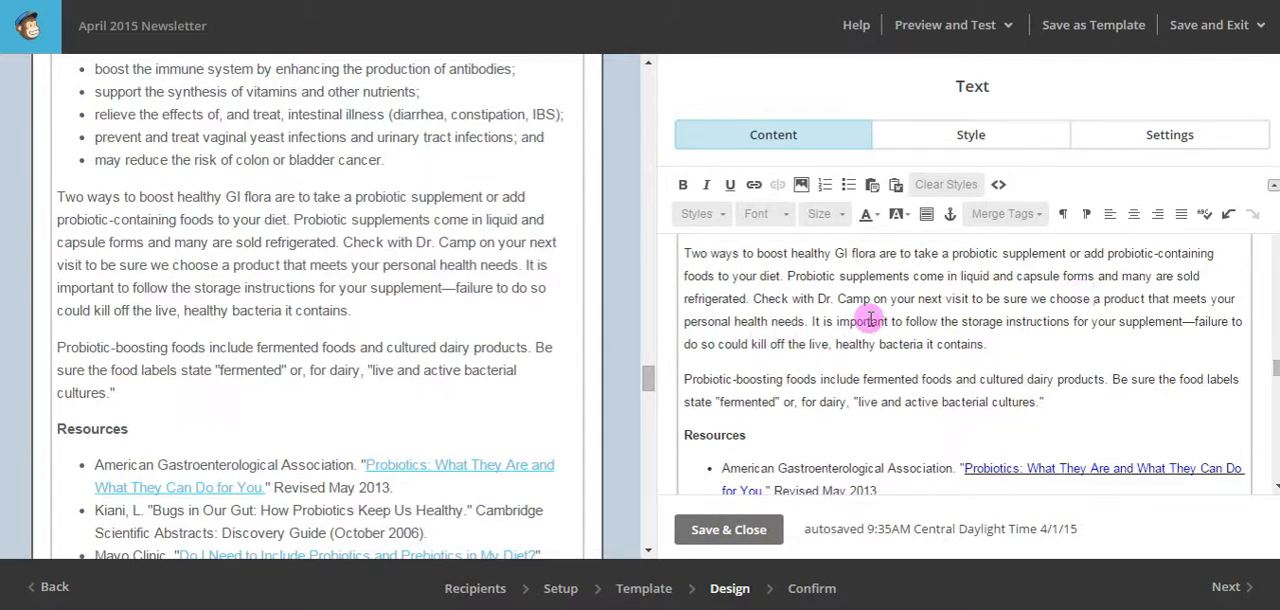
Insert "Our favorite in XXXX, we have this in stock!." before the sentence on following the supplement's storage instructions.
{"action": "left_click", "coordinate": [812, 322]}
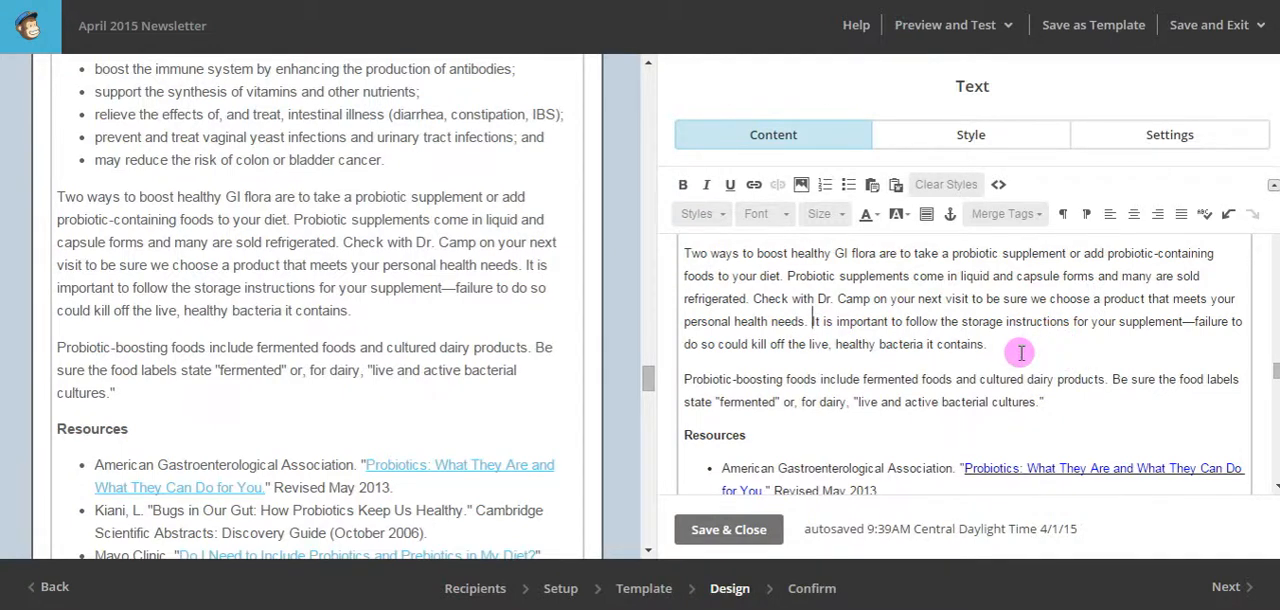
{"action": "type", "text": "Our favorit"}
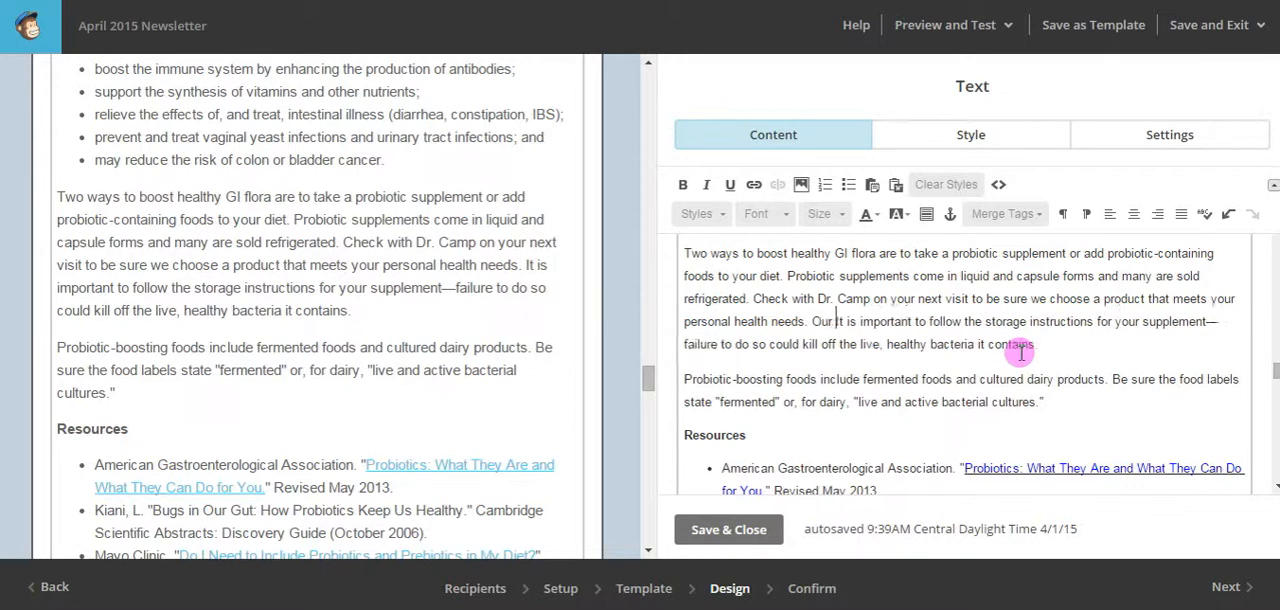
{"action": "type", "text": "e in"}
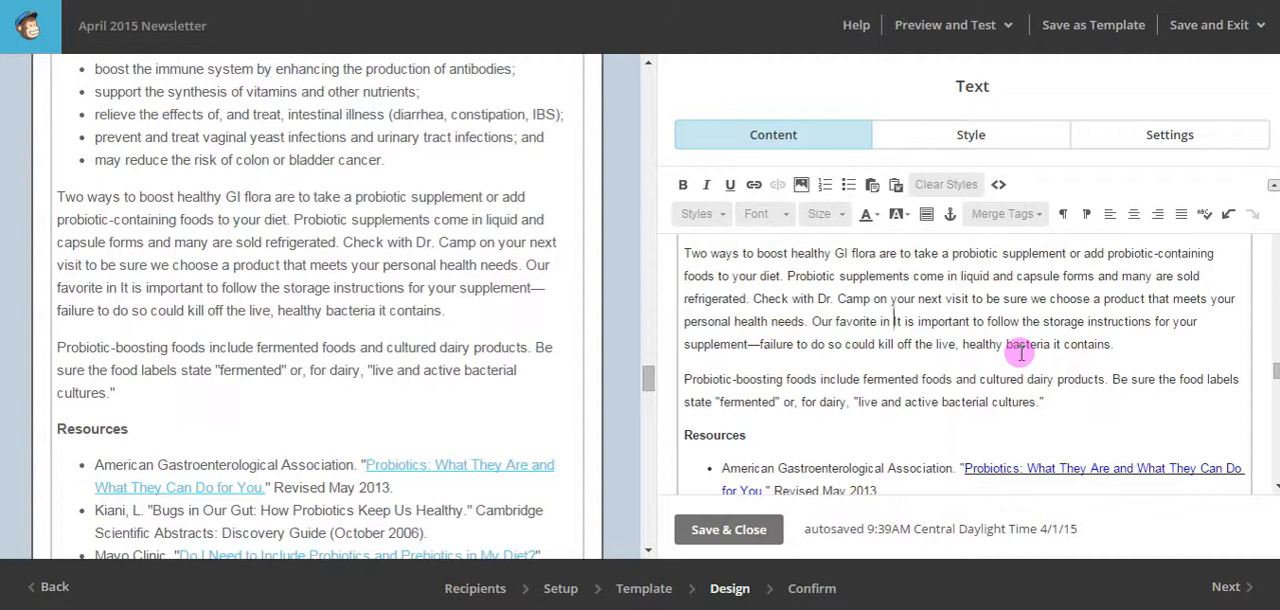
{"action": "type", "text": "XXXX"}
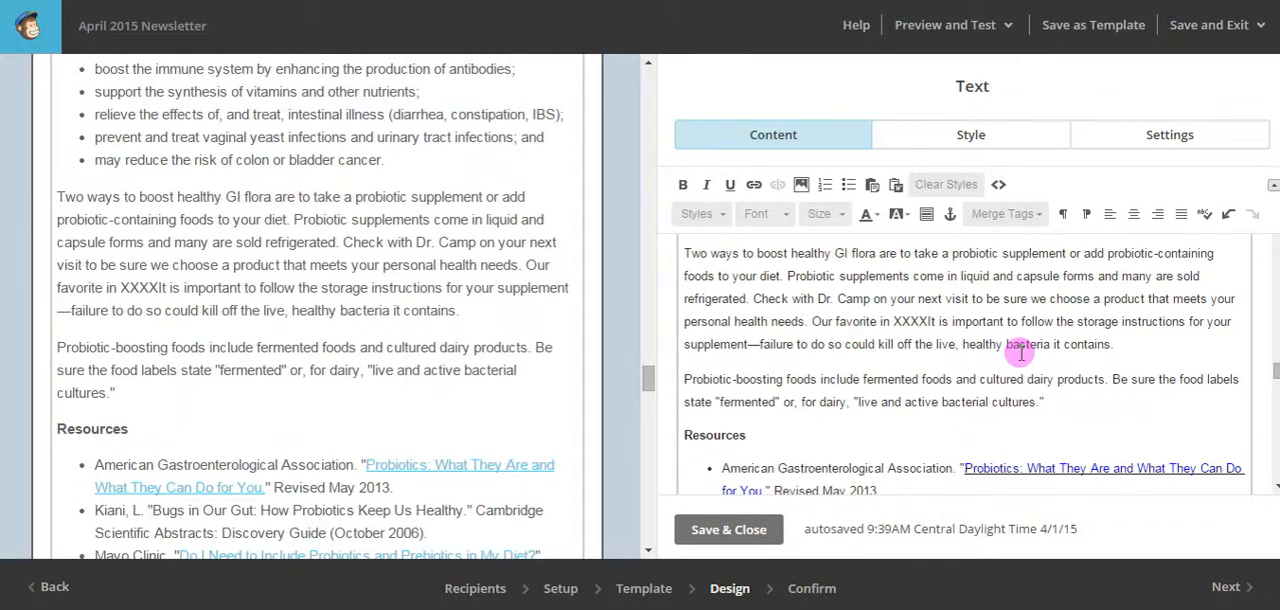
{"action": "type", "text": ", "}
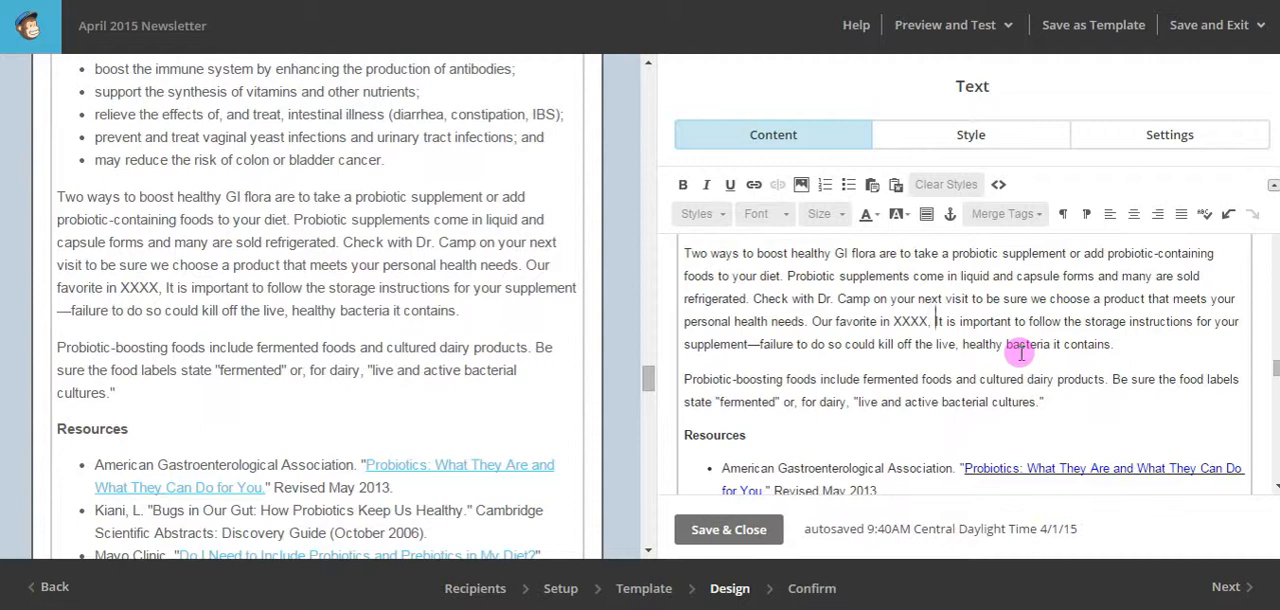
{"action": "type", "text": "we have this "}
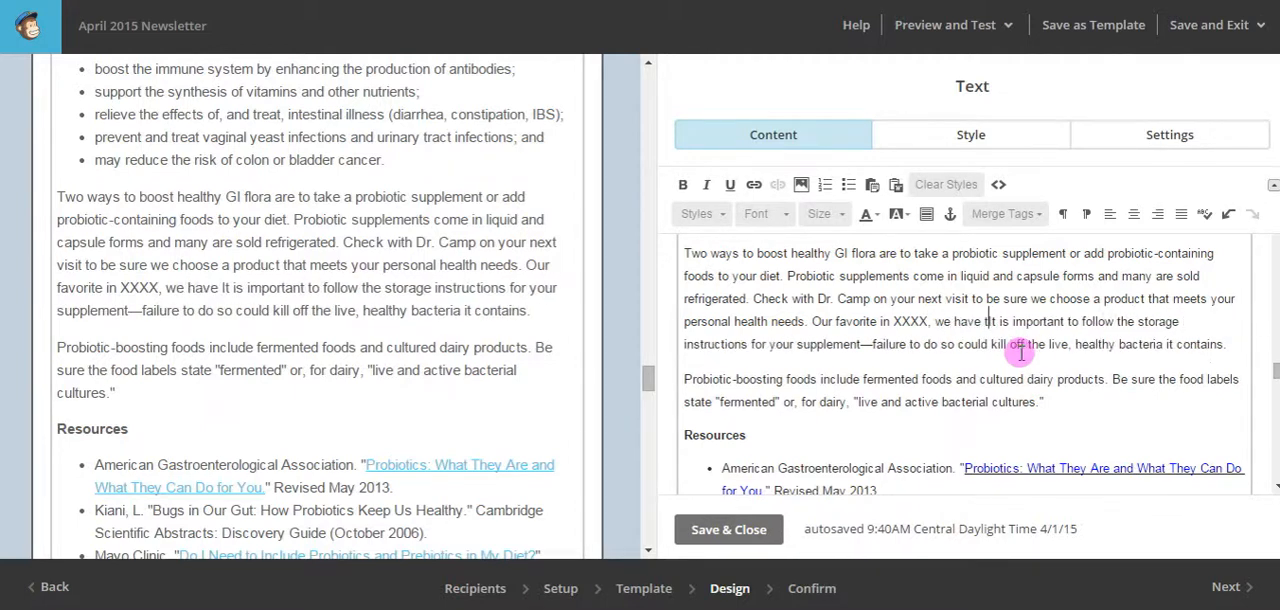
{"action": "type", "text": "in stock"}
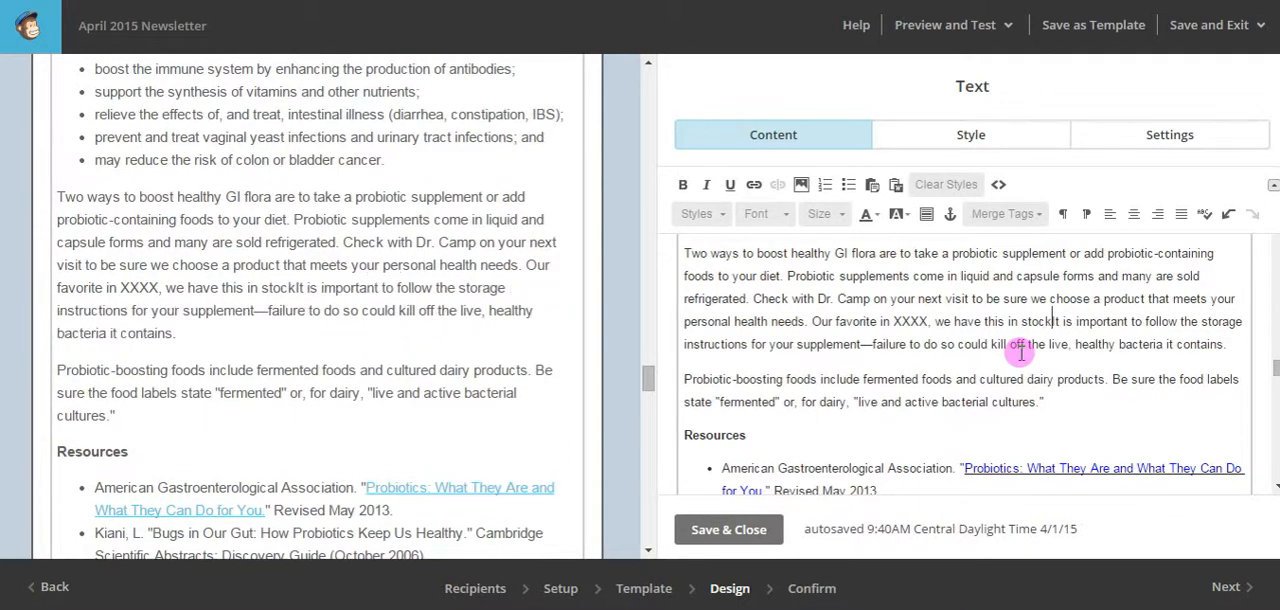
{"action": "type", "text": "!."}
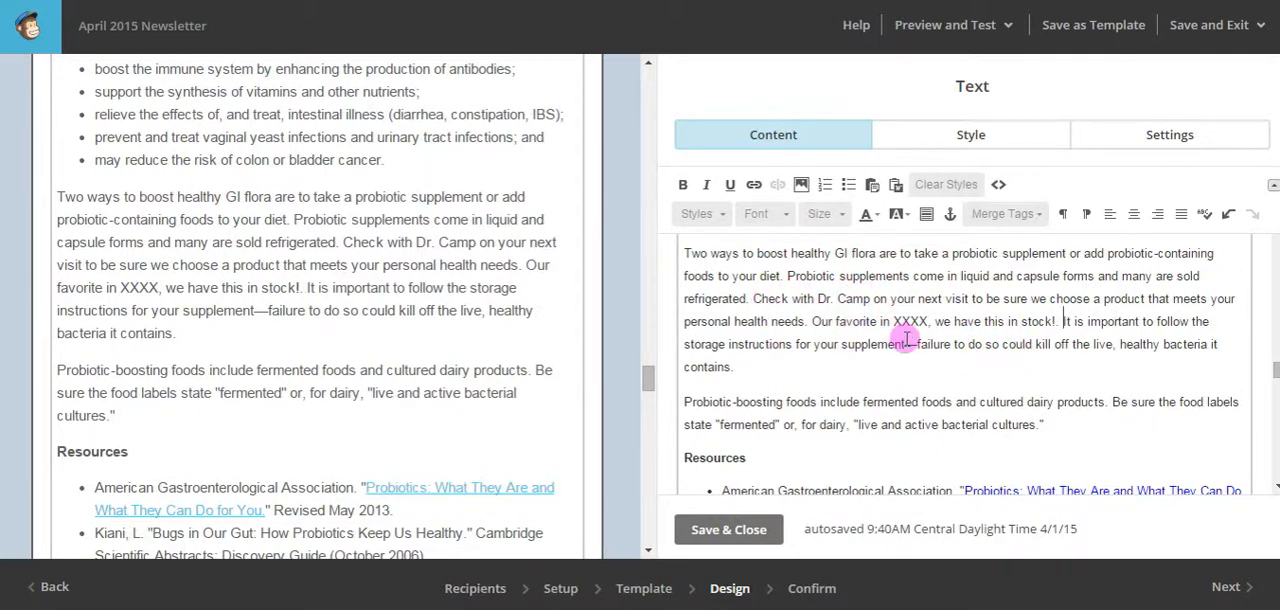
Look through the Triphala article in the email layout, checking its closing paragraph on consulting a practitioner.
{"action": "scroll", "coordinate": [908, 343], "scroll_direction": "down", "scroll_amount": 1}
{"action": "scroll", "coordinate": [908, 343], "scroll_direction": "down", "scroll_amount": 1}
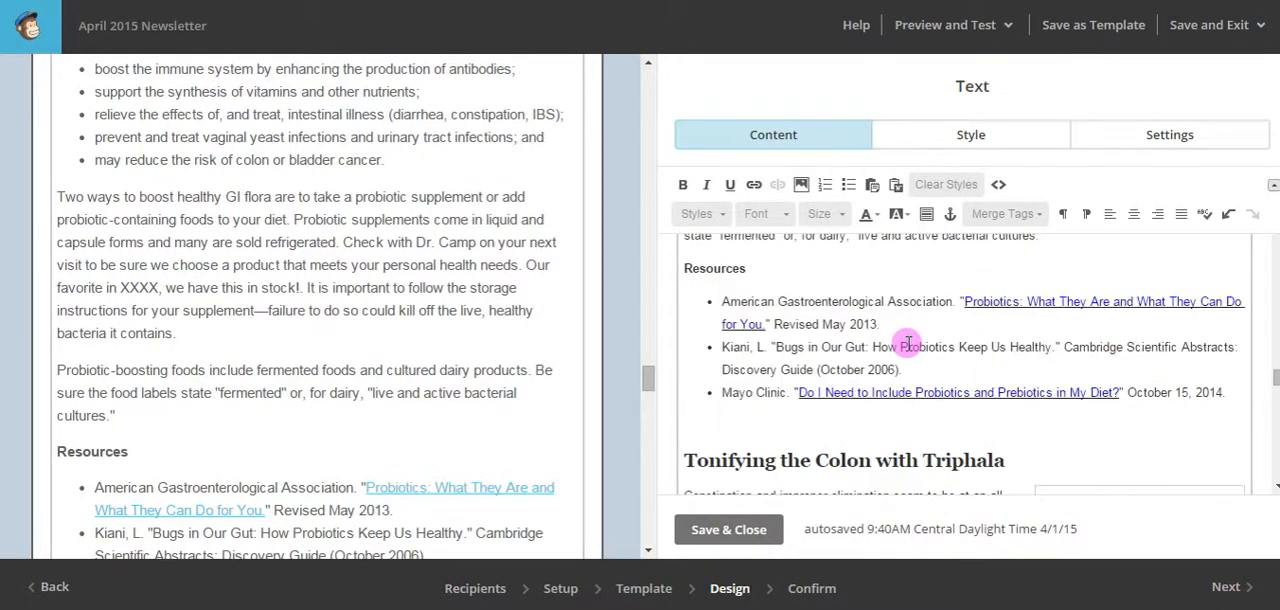
{"action": "scroll", "coordinate": [192, 336], "scroll_direction": "down", "scroll_amount": 5}
{"action": "scroll", "coordinate": [205, 338], "scroll_direction": "down", "scroll_amount": 4}
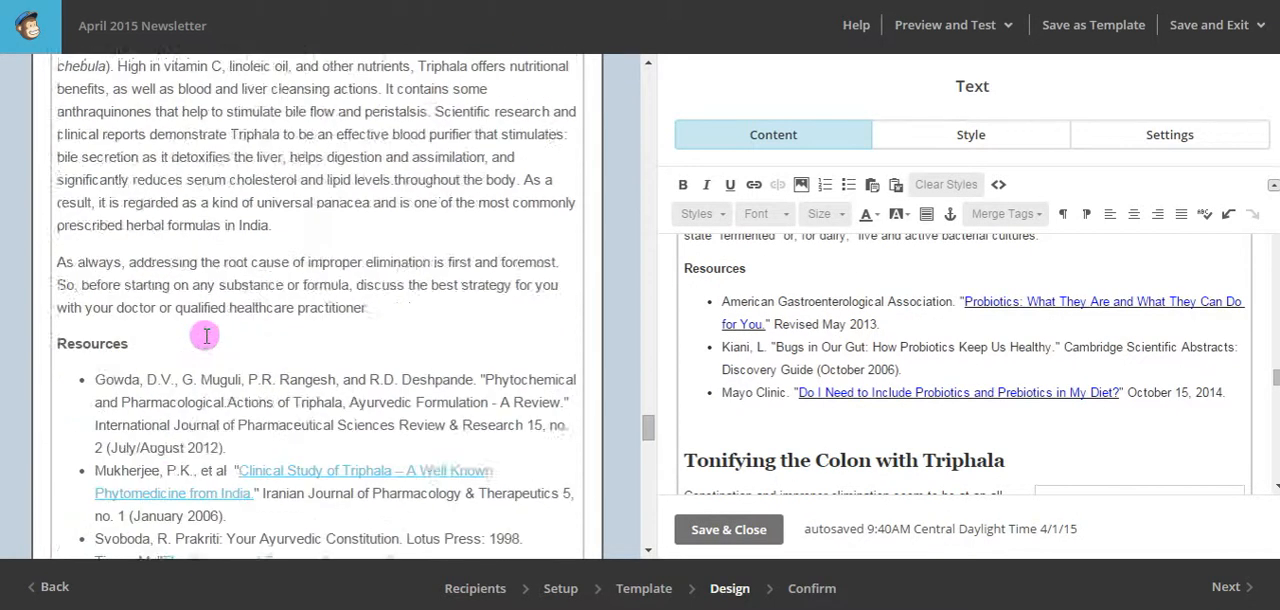
{"action": "scroll", "coordinate": [207, 336], "scroll_direction": "up", "scroll_amount": 2}
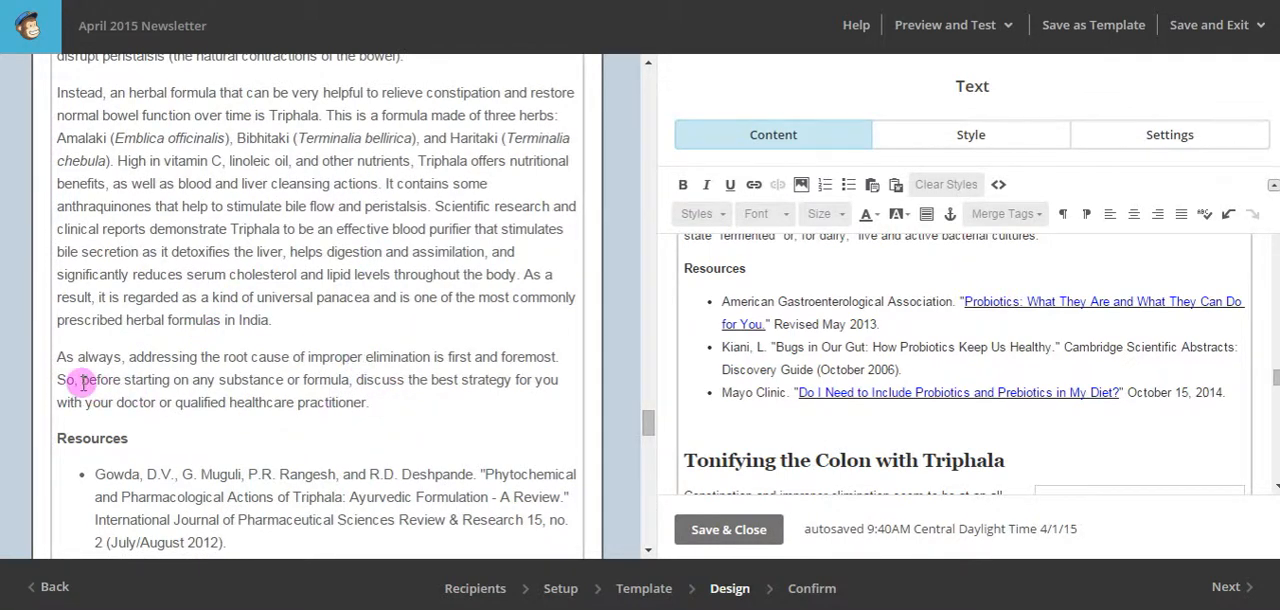
Review the Triphala article again in the layout and in the text editor, from its title through its closing paragraph and resources.
{"action": "scroll", "coordinate": [306, 288], "scroll_direction": "up", "scroll_amount": 4}
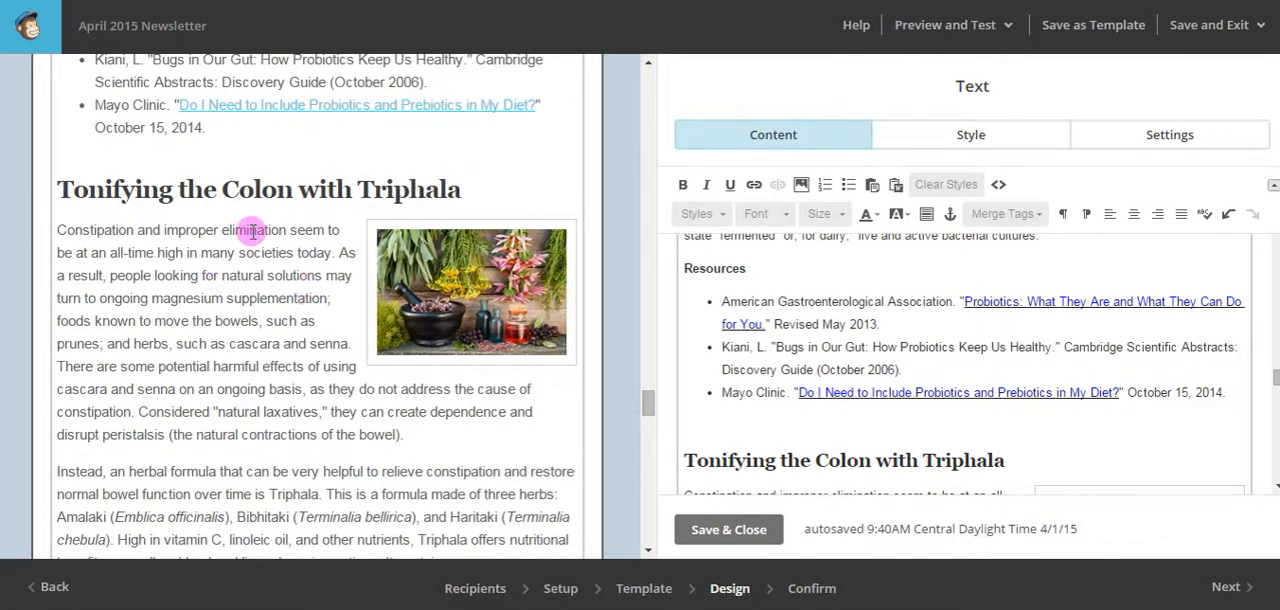
{"action": "scroll", "coordinate": [300, 360], "scroll_direction": "down", "scroll_amount": 3}
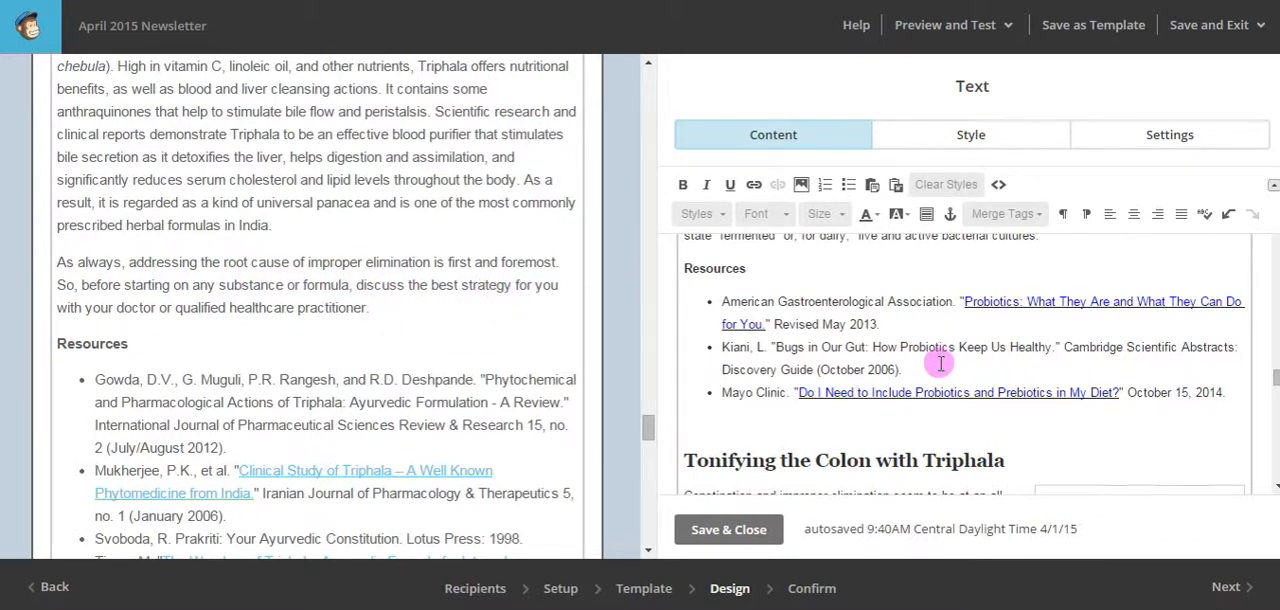
{"action": "scroll", "coordinate": [940, 364], "scroll_direction": "down", "scroll_amount": 5}
{"action": "scroll", "coordinate": [940, 362], "scroll_direction": "down", "scroll_amount": 3}
{"action": "scroll", "coordinate": [940, 360], "scroll_direction": "up", "scroll_amount": 2}
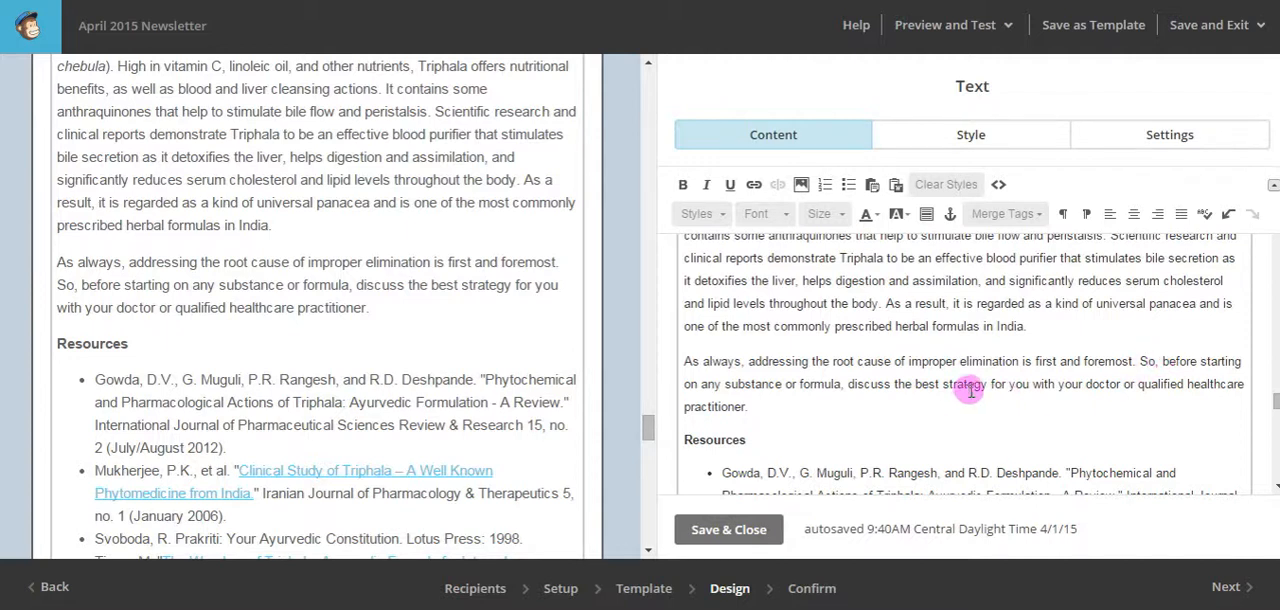
{"action": "scroll", "coordinate": [970, 390], "scroll_direction": "down", "scroll_amount": 3}
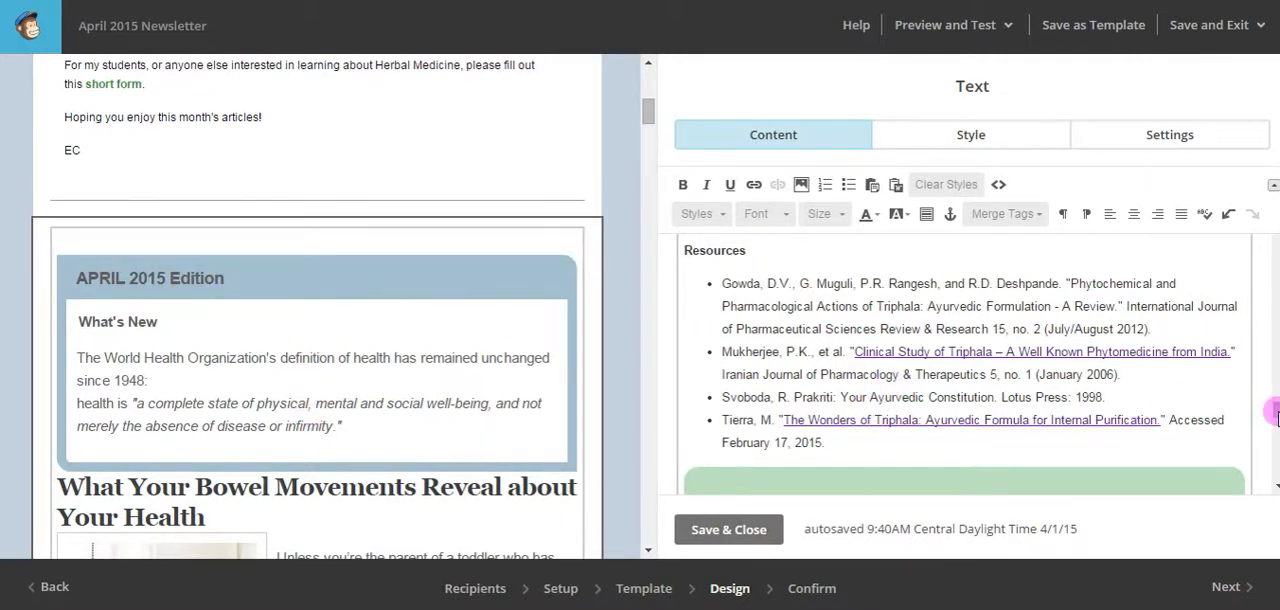
Delete the "APRIL 2015 Edition" heading text from the blue box above "What's New".
{"action": "scroll", "coordinate": [1275, 410], "scroll_direction": "up", "scroll_amount": 15}
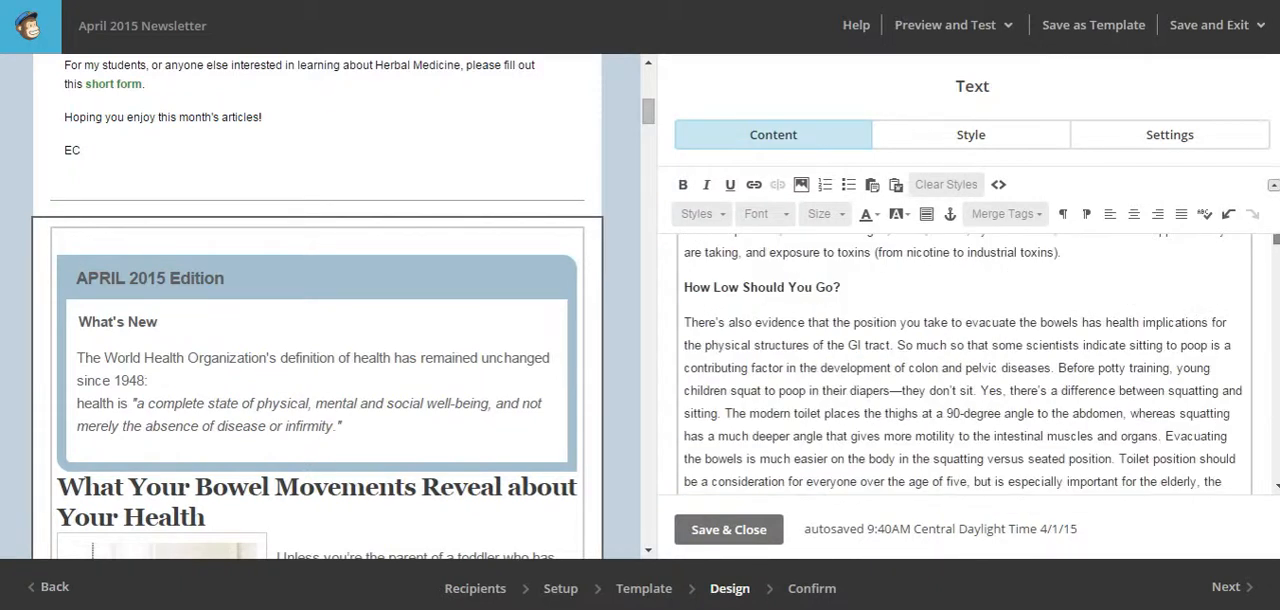
{"action": "scroll", "coordinate": [965, 365], "scroll_direction": "up", "scroll_amount": 10}
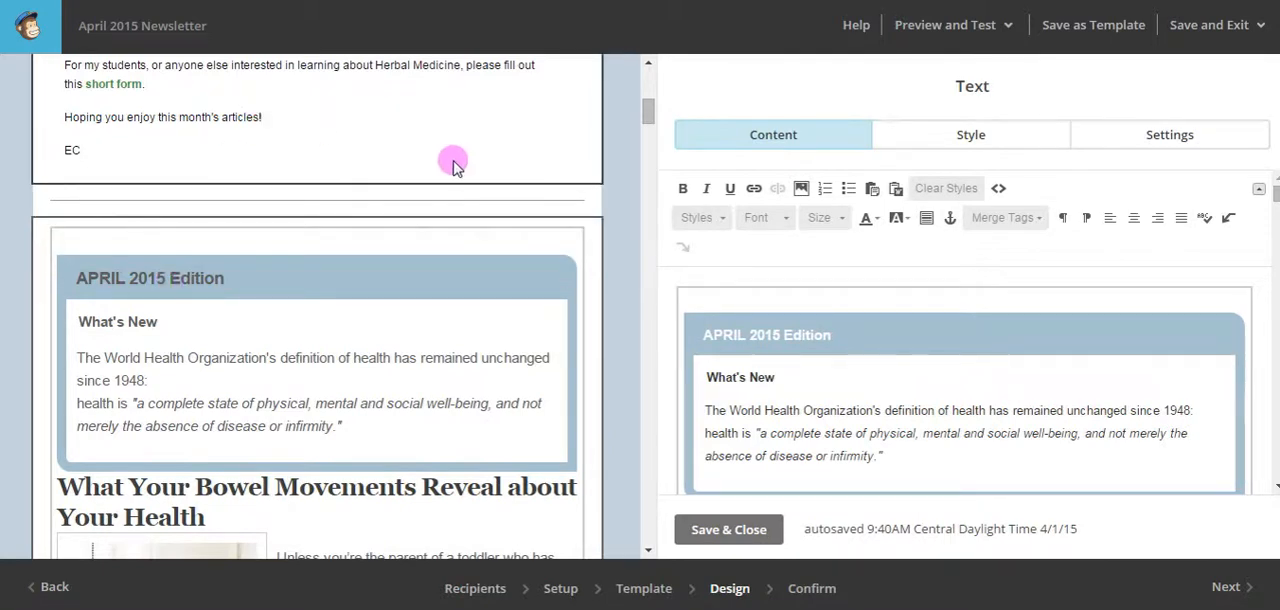
{"action": "scroll", "coordinate": [458, 164], "scroll_direction": "up", "scroll_amount": 4}
{"action": "scroll", "coordinate": [190, 133], "scroll_direction": "up", "scroll_amount": 2}
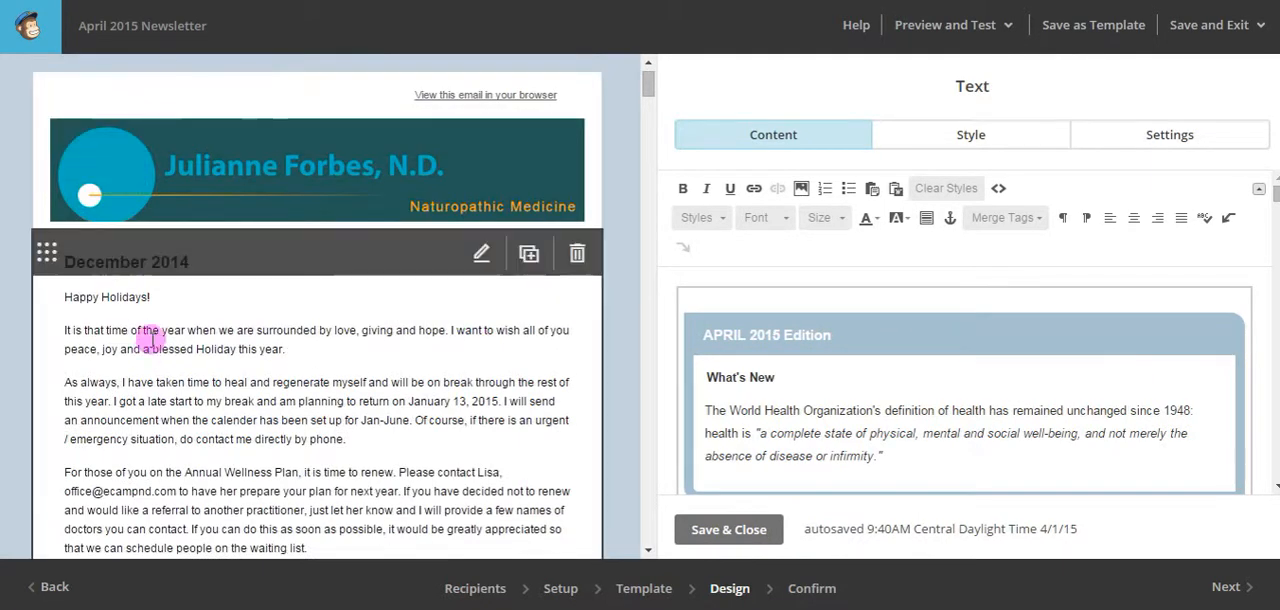
{"action": "scroll", "coordinate": [350, 278], "scroll_direction": "down", "scroll_amount": 3}
{"action": "scroll", "coordinate": [350, 278], "scroll_direction": "down", "scroll_amount": 3}
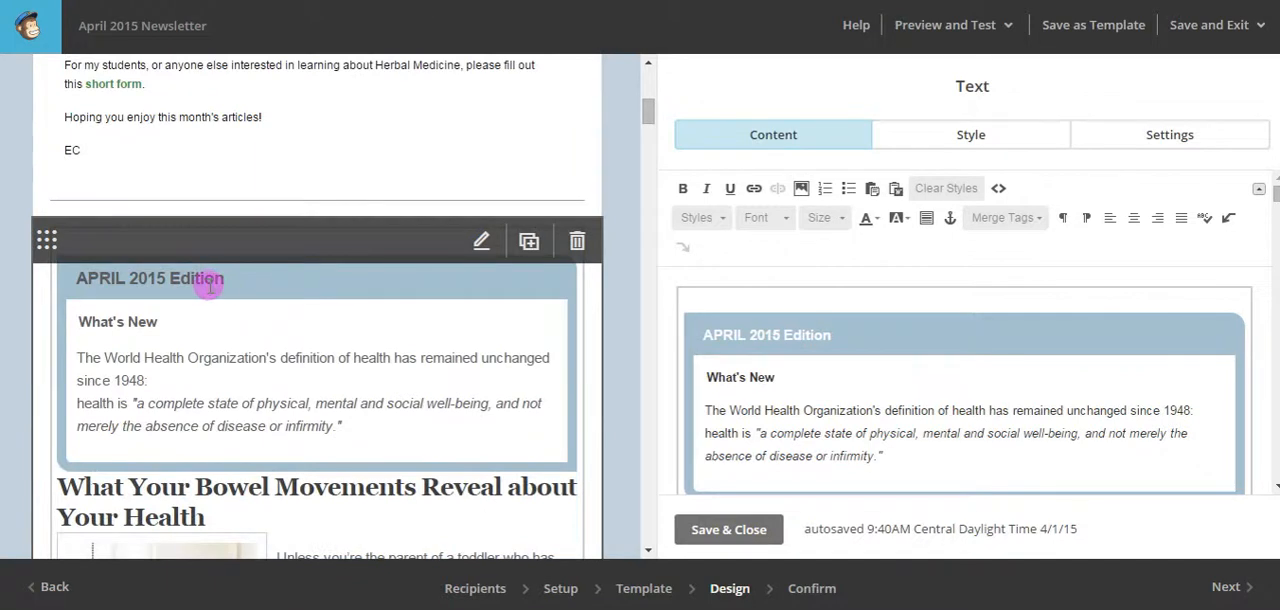
{"action": "left_click", "coordinate": [947, 328]}
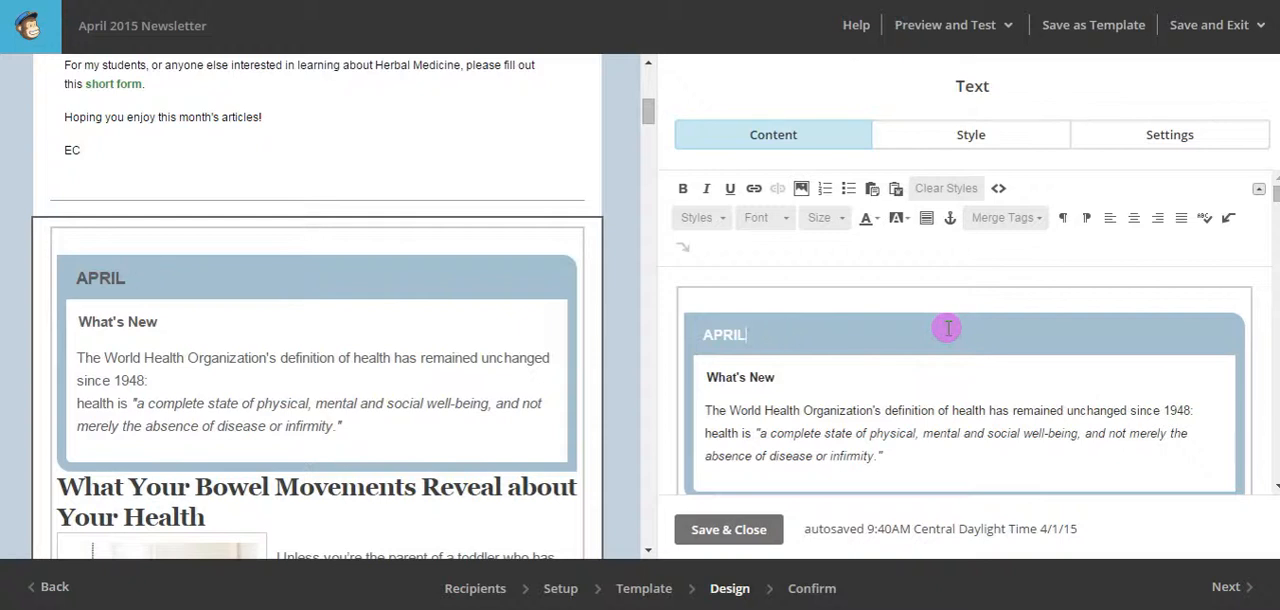
{"action": "key", "text": "BackSpace"}
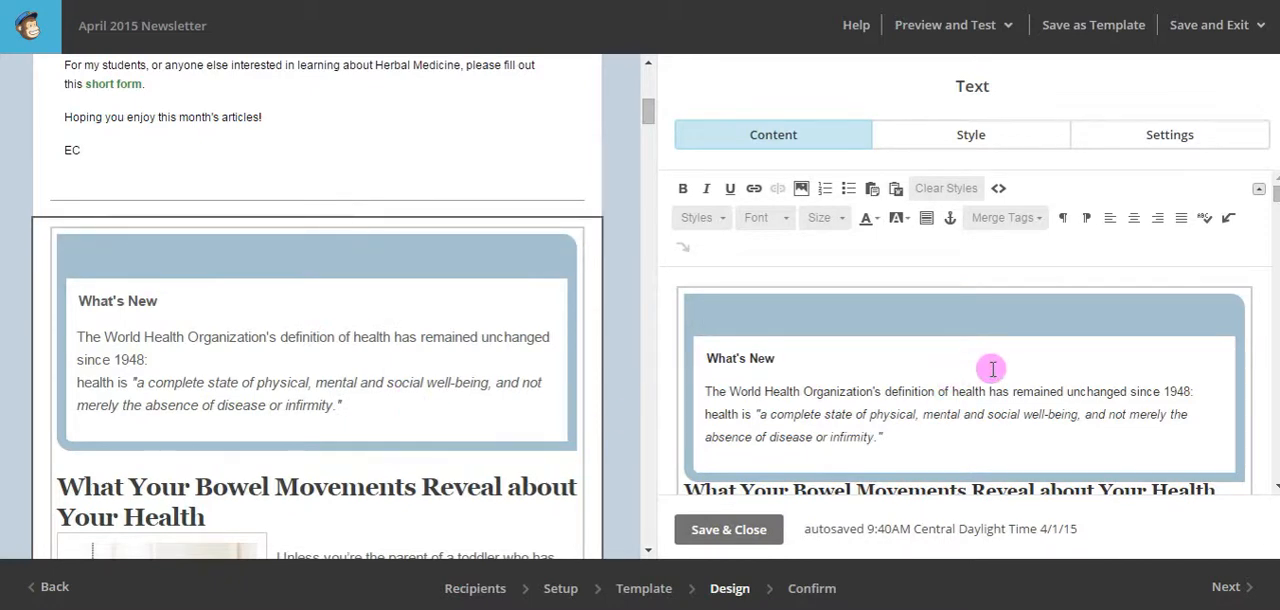
Remove the line break after "since 1948:" in the What's New text so "health is" continues the same sentence.
{"action": "scroll", "coordinate": [993, 369], "scroll_direction": "down", "scroll_amount": 3}
{"action": "scroll", "coordinate": [993, 369], "scroll_direction": "up", "scroll_amount": 3}
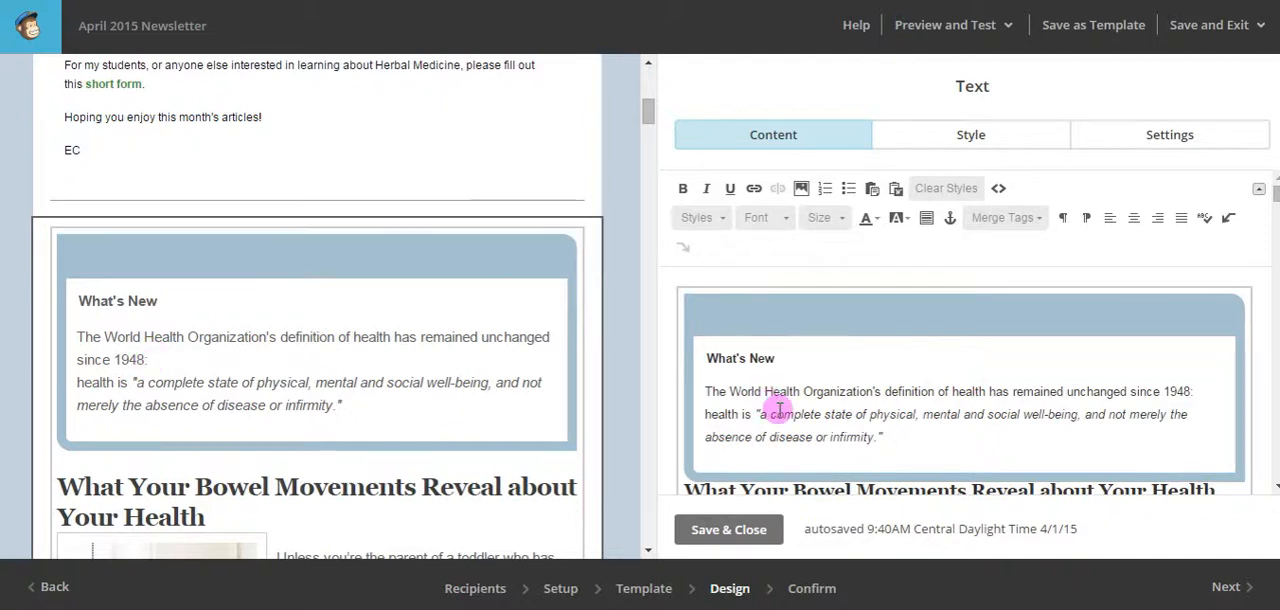
{"action": "left_click", "coordinate": [1195, 397]}
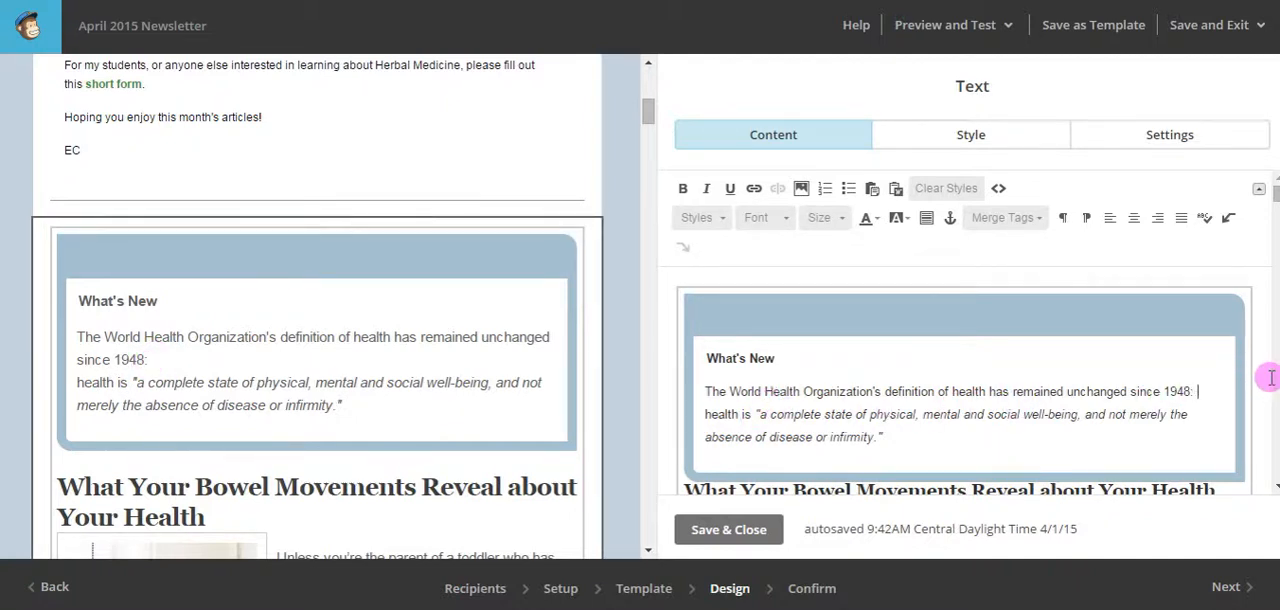
{"action": "key", "text": "Delete"}
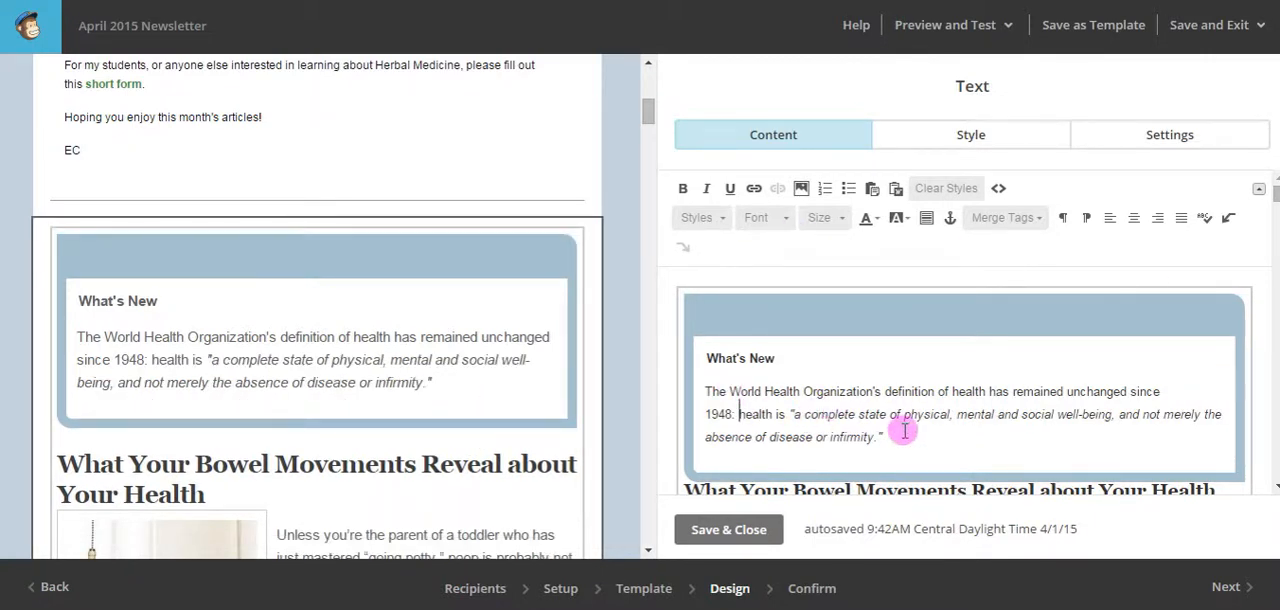
Set the article title "What Your Bowel Movements Reveal about Your Health" to font size 18.
{"action": "scroll", "coordinate": [905, 425], "scroll_direction": "down", "scroll_amount": 3}
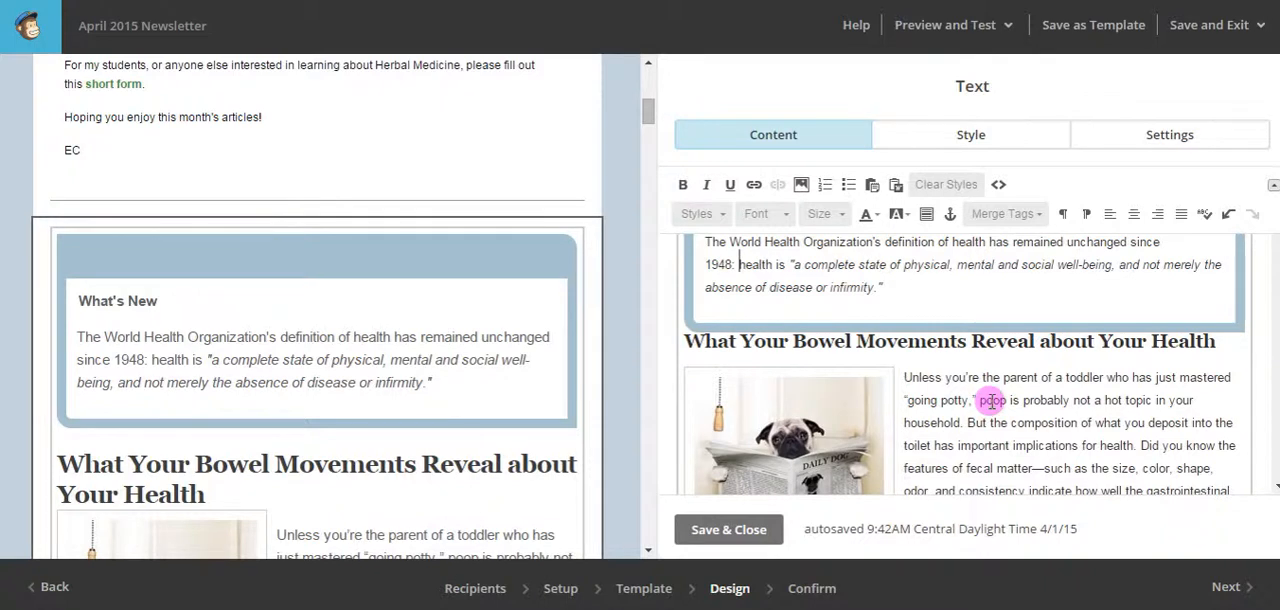
{"action": "scroll", "coordinate": [985, 432], "scroll_direction": "down", "scroll_amount": 4}
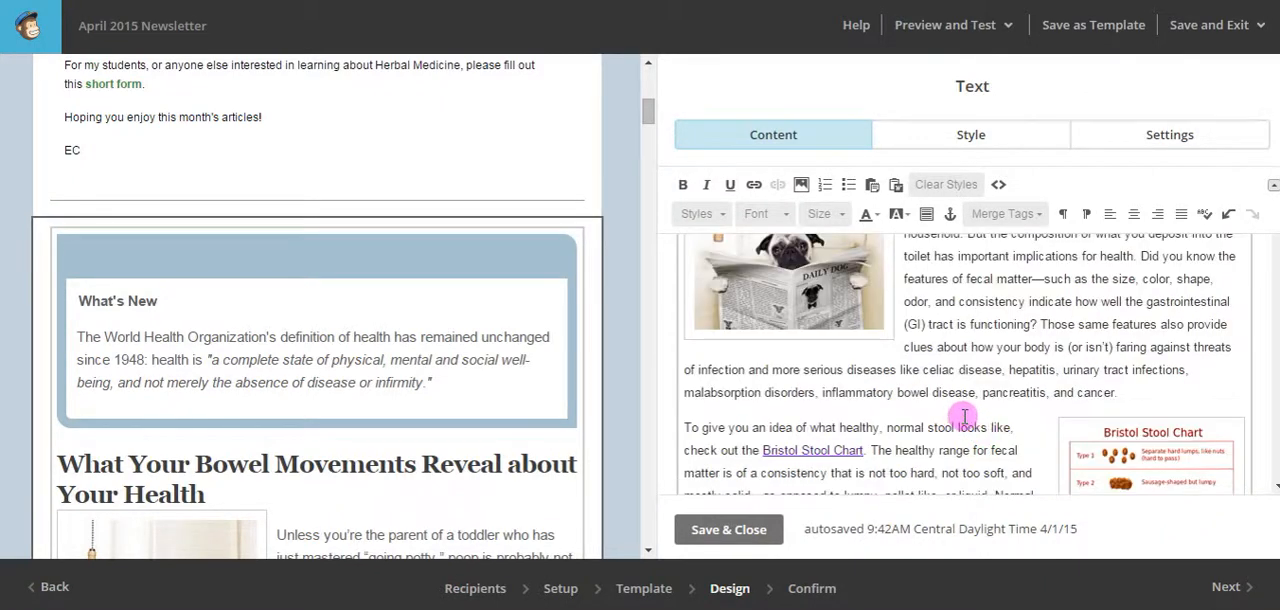
{"action": "scroll", "coordinate": [963, 415], "scroll_direction": "up", "scroll_amount": 2}
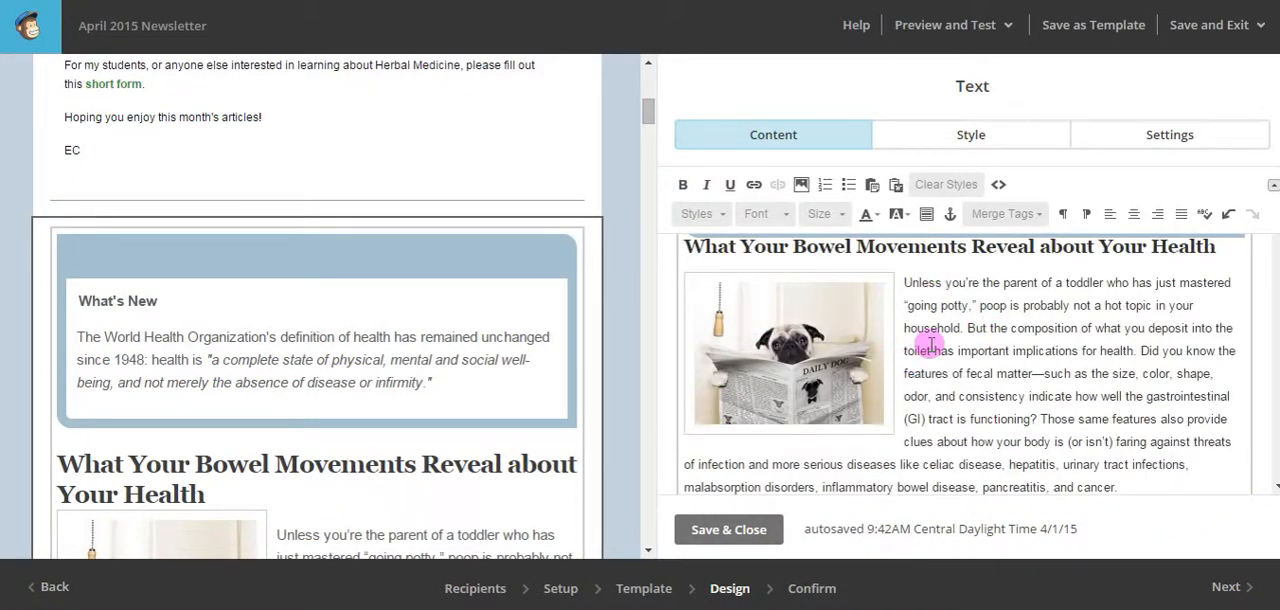
{"action": "scroll", "coordinate": [930, 344], "scroll_direction": "up", "scroll_amount": 2}
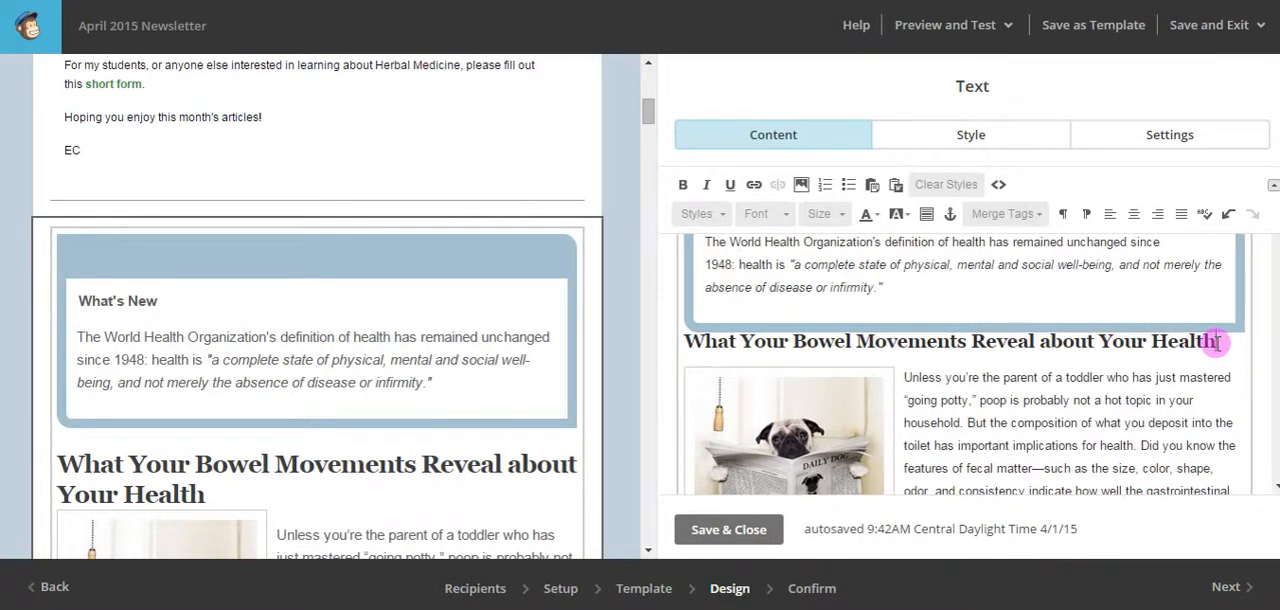
{"action": "mouse_move", "coordinate": [1217, 342]}
{"action": "left_mouse_down"}
{"action": "mouse_move", "coordinate": [751, 354]}
{"action": "mouse_move", "coordinate": [688, 338]}
{"action": "left_mouse_up"}
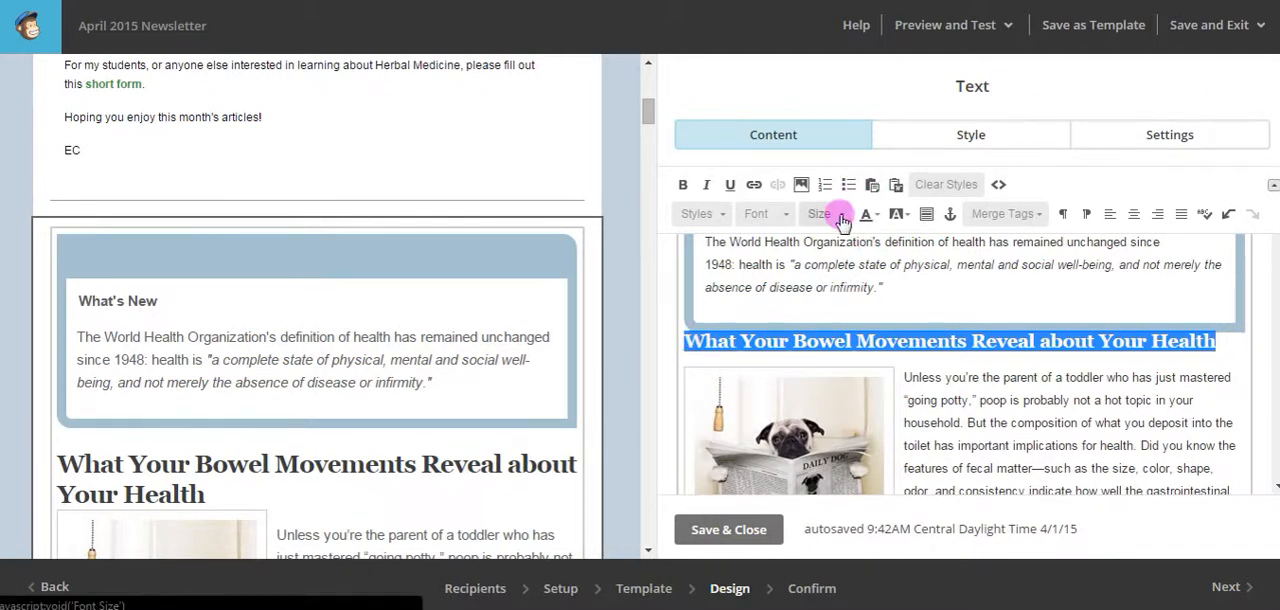
{"action": "left_click", "coordinate": [841, 218]}
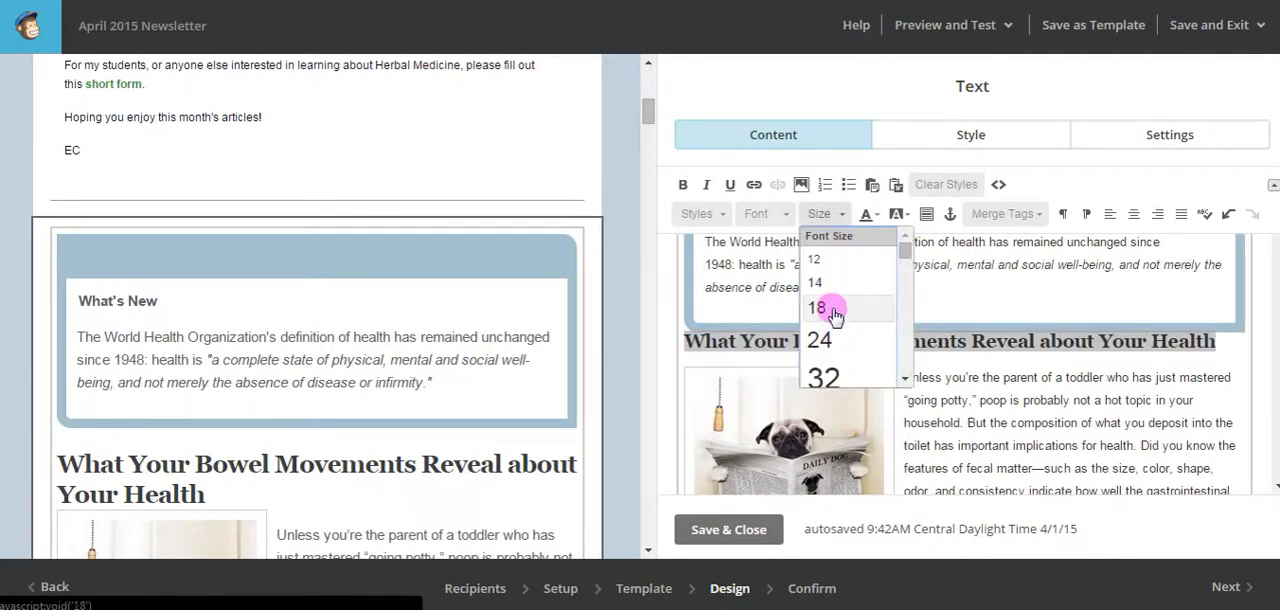
{"action": "left_click", "coordinate": [835, 310]}
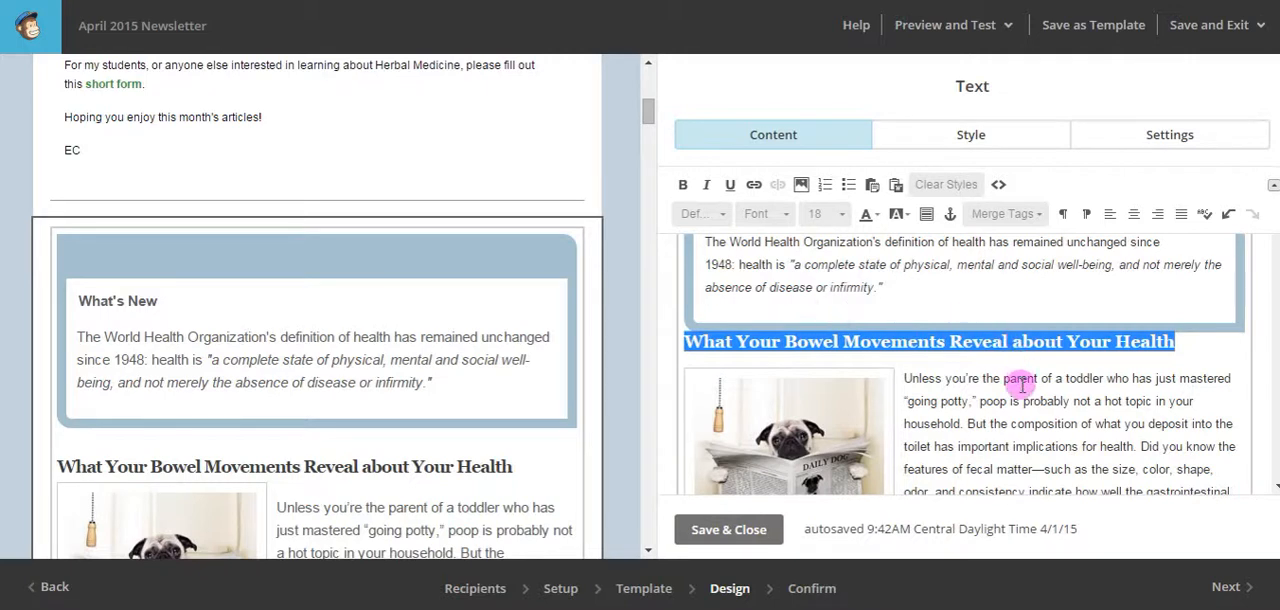
{"action": "left_click", "coordinate": [1021, 405]}
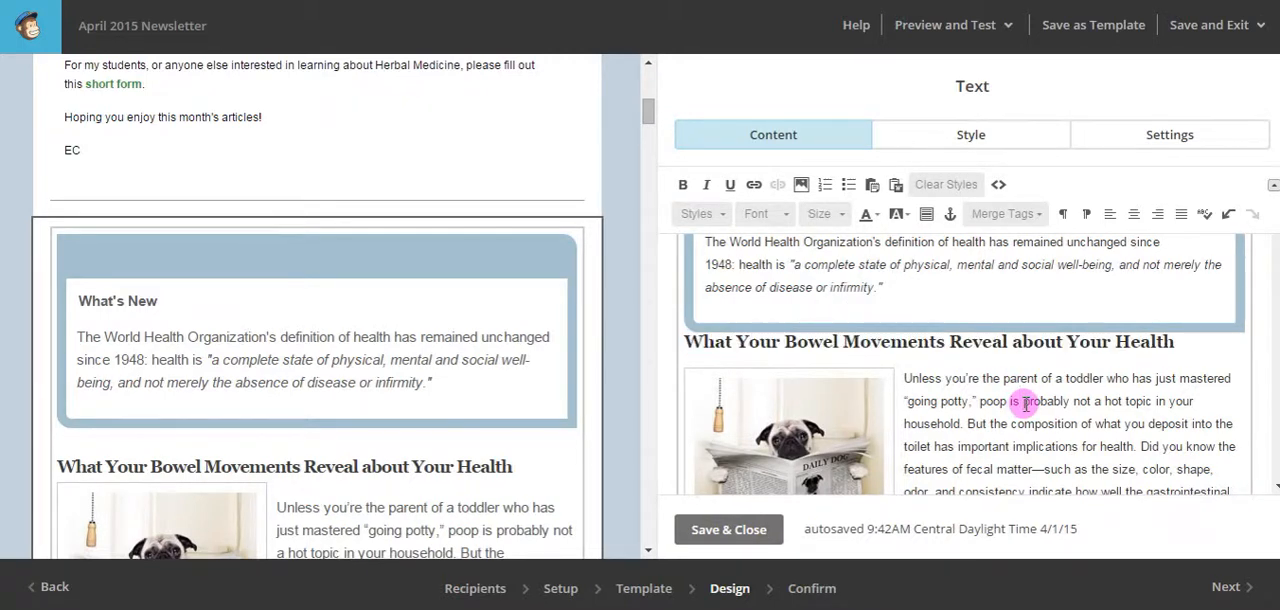
Delete the blank line above the fermenting foods paragraph in the "Food for Thought" box.
{"action": "scroll", "coordinate": [1020, 400], "scroll_direction": "down", "scroll_amount": 4}
{"action": "scroll", "coordinate": [270, 420], "scroll_direction": "down", "scroll_amount": 8}
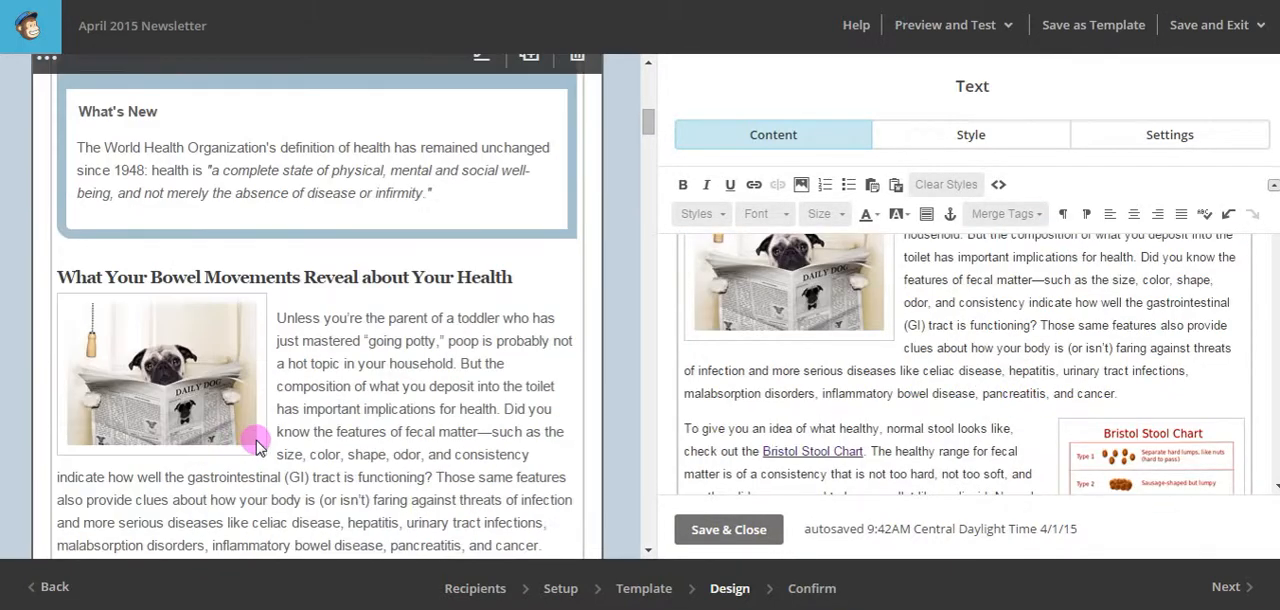
{"action": "scroll", "coordinate": [368, 160], "scroll_direction": "down", "scroll_amount": 15}
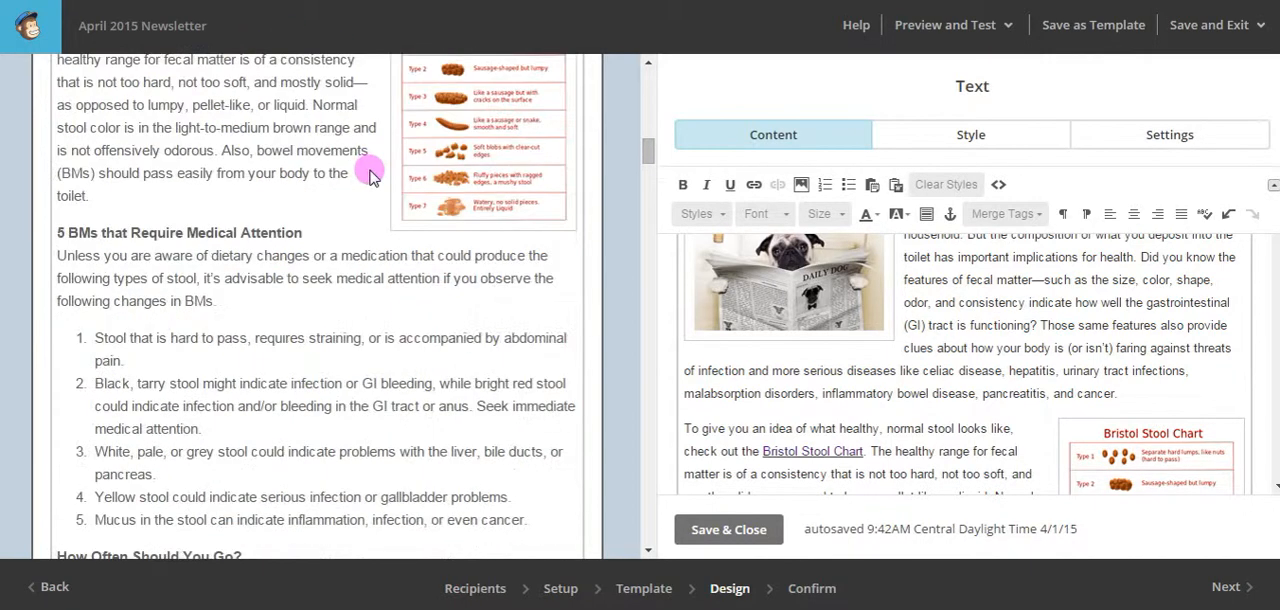
{"action": "scroll", "coordinate": [368, 172], "scroll_direction": "down", "scroll_amount": 15}
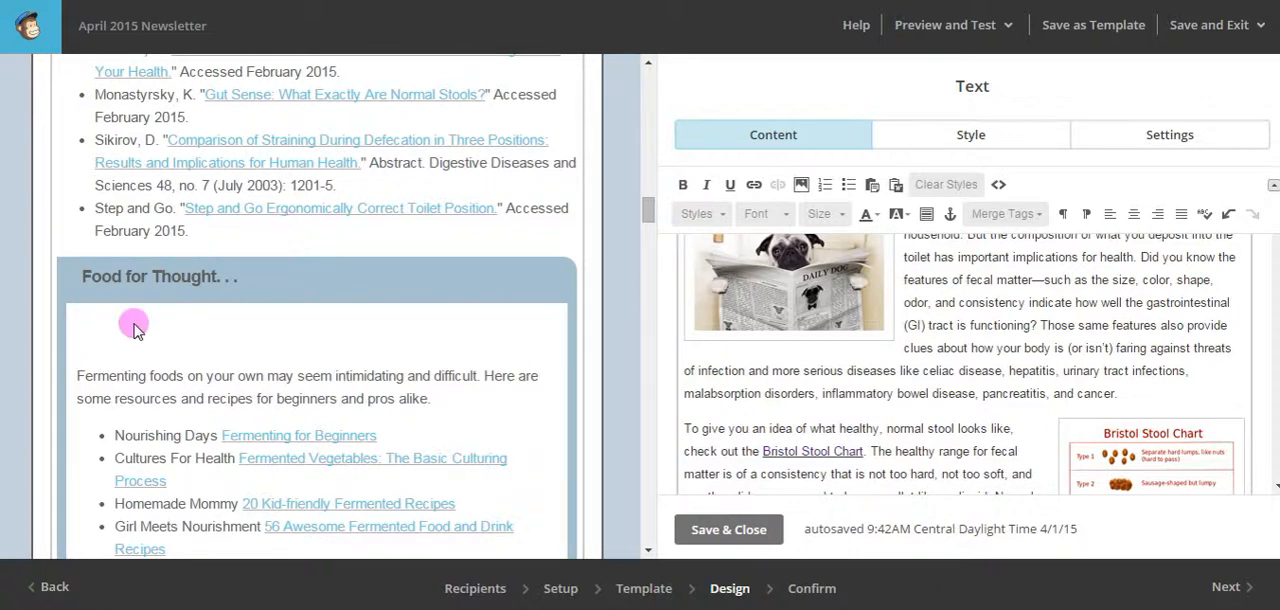
{"action": "scroll", "coordinate": [865, 363], "scroll_direction": "down", "scroll_amount": 20}
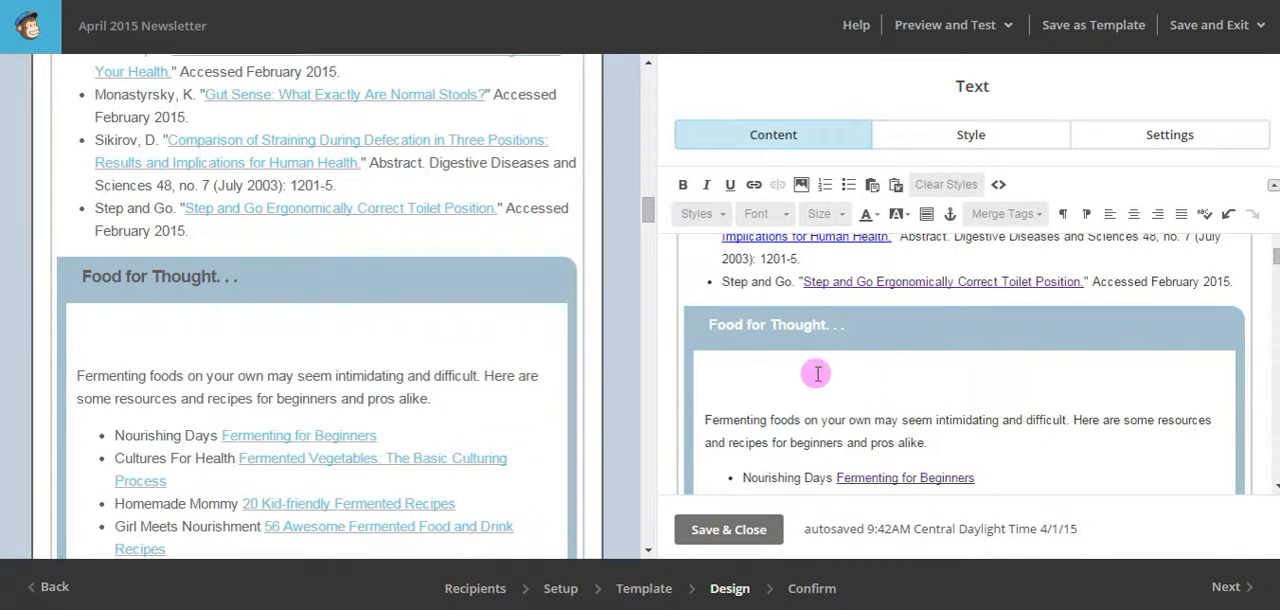
{"action": "key", "text": "Delete"}
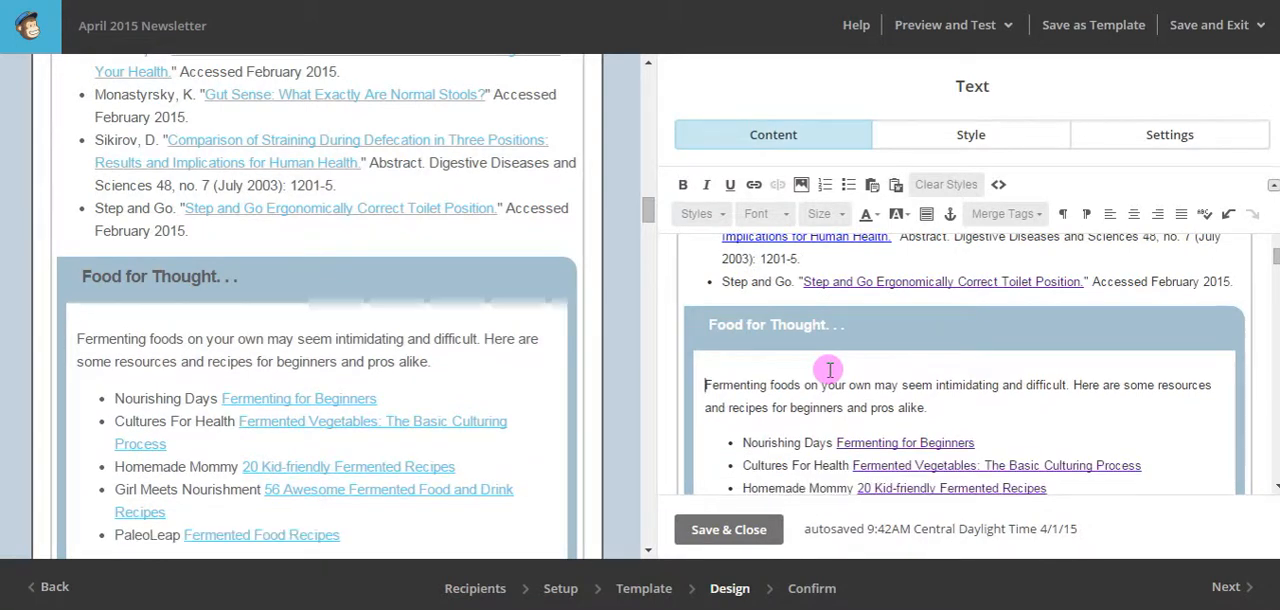
Set the article title "Power Up Your Gut with Fermented Foods" to font size 18.
{"action": "scroll", "coordinate": [323, 322], "scroll_direction": "down", "scroll_amount": 3}
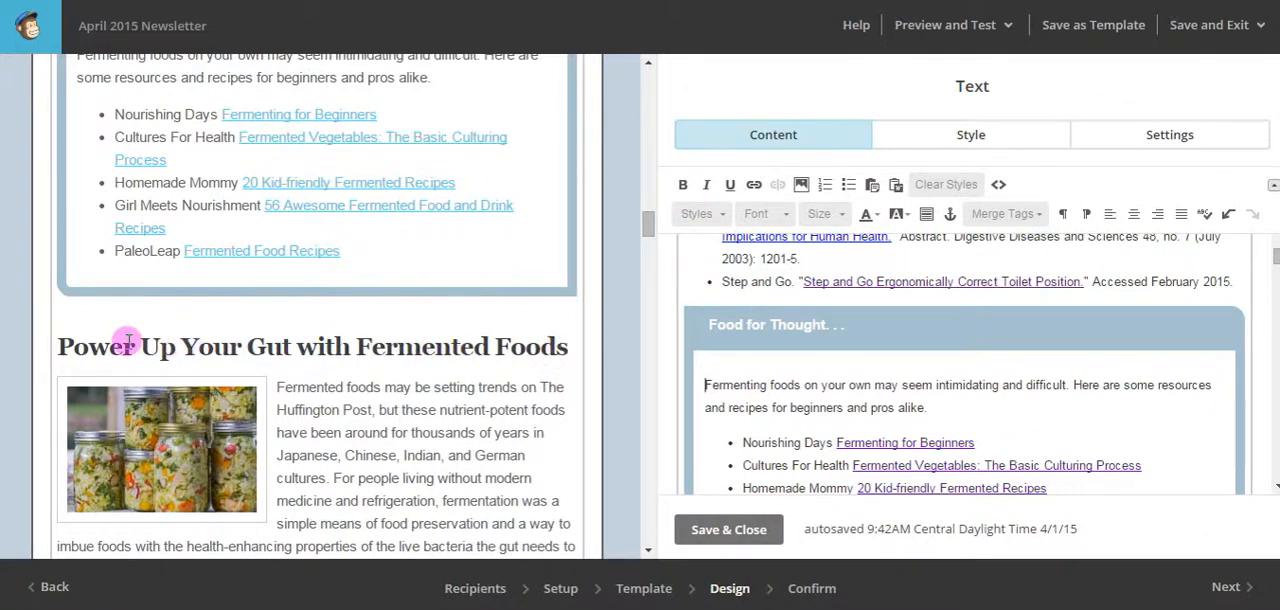
{"action": "scroll", "coordinate": [819, 354], "scroll_direction": "down", "scroll_amount": 5}
{"action": "scroll", "coordinate": [825, 352], "scroll_direction": "up", "scroll_amount": 3}
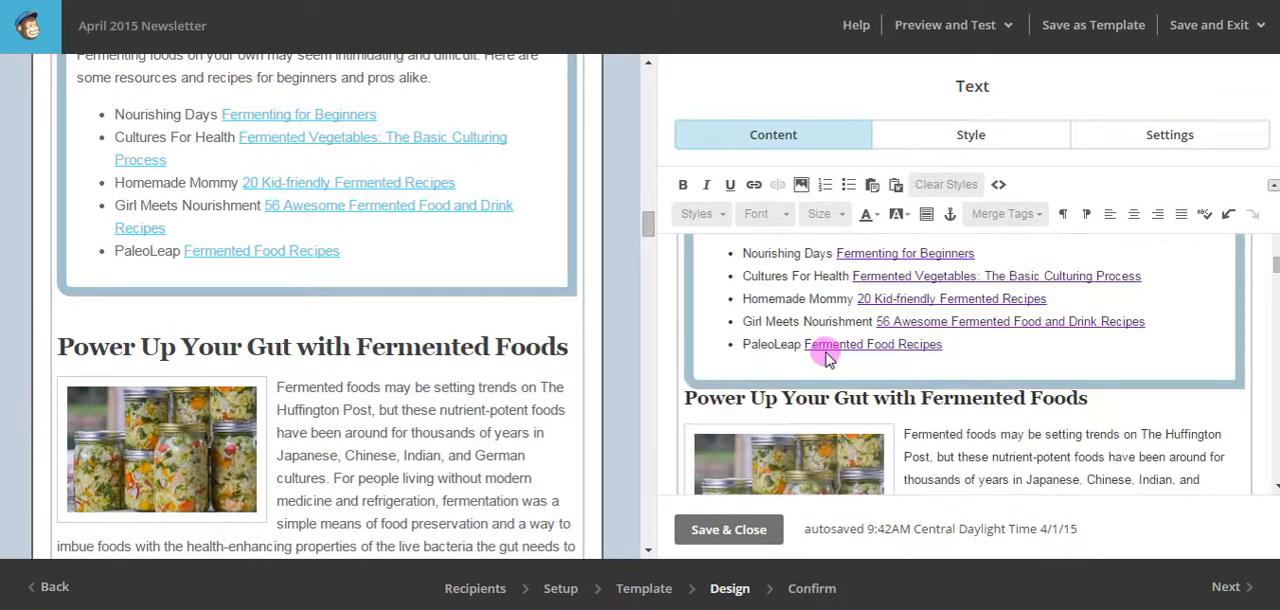
{"action": "left_click_drag", "start_coordinate": [1095, 397], "coordinate": [668, 400]}
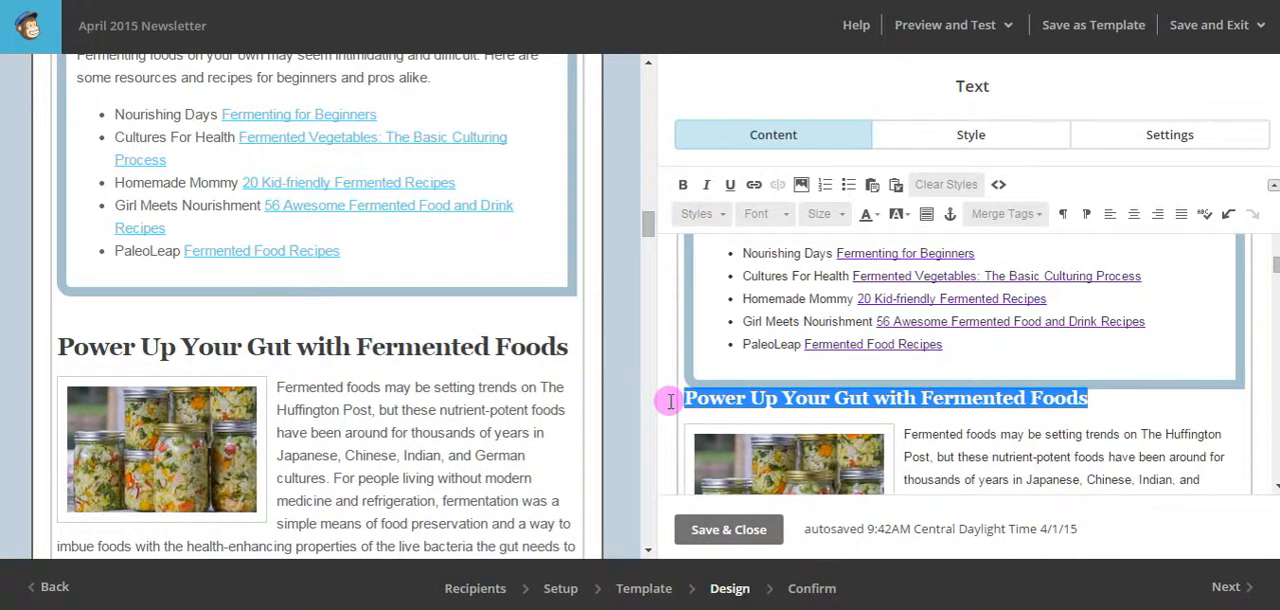
{"action": "left_click", "coordinate": [830, 213]}
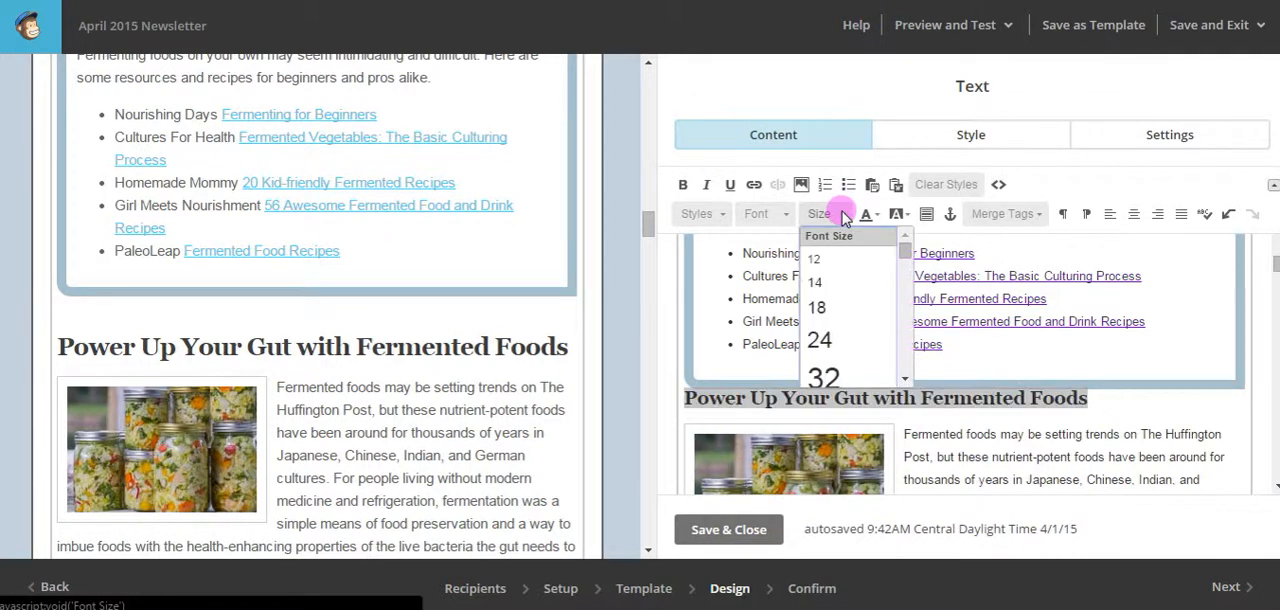
{"action": "left_click", "coordinate": [818, 308]}
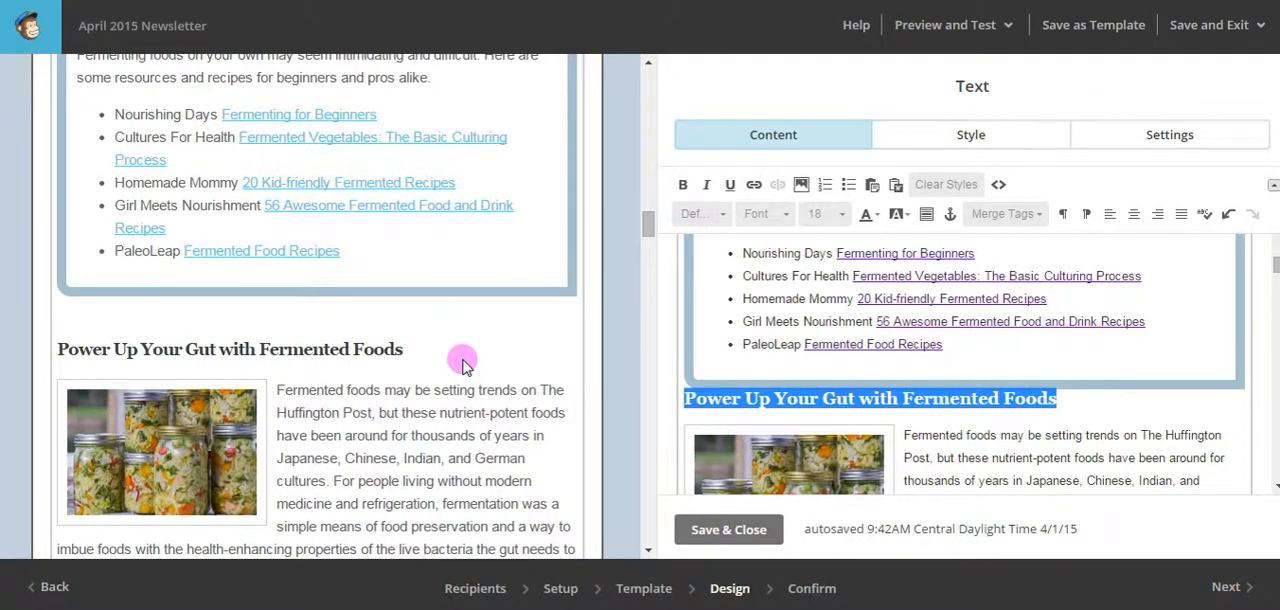
Set the recipe title "Homemade Kimchi" in the green box to font size 18.
{"action": "scroll", "coordinate": [1045, 395], "scroll_direction": "down", "scroll_amount": 2}
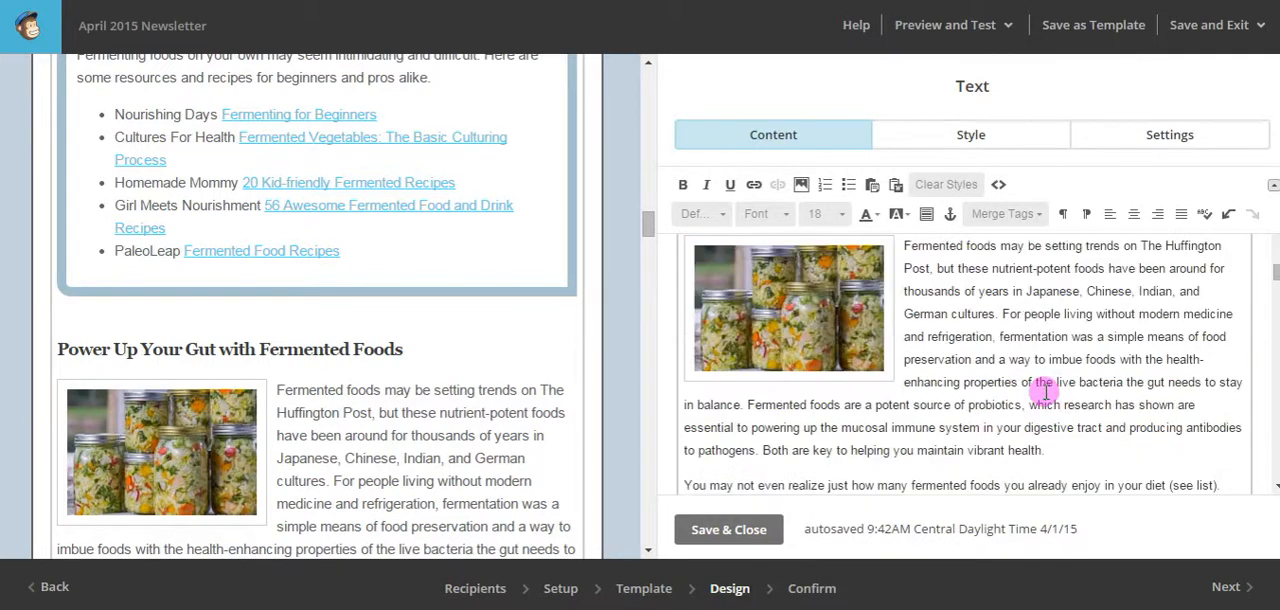
{"action": "scroll", "coordinate": [1045, 393], "scroll_direction": "down", "scroll_amount": 4}
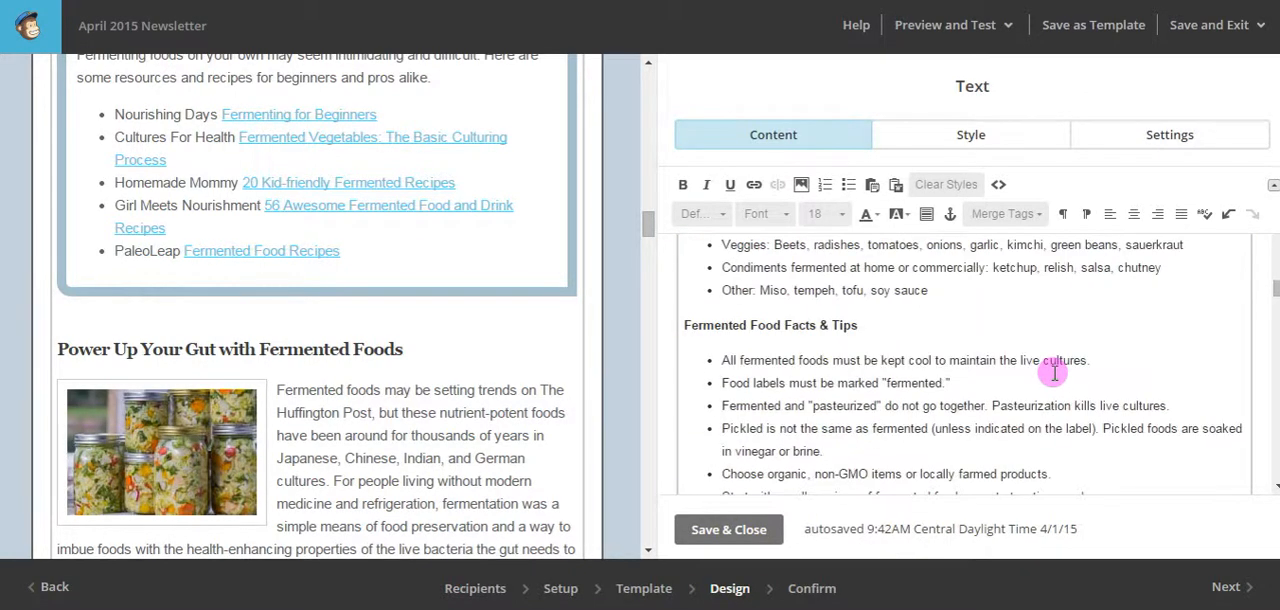
{"action": "scroll", "coordinate": [1054, 373], "scroll_direction": "down", "scroll_amount": 2}
{"action": "scroll", "coordinate": [1054, 373], "scroll_direction": "down", "scroll_amount": 2}
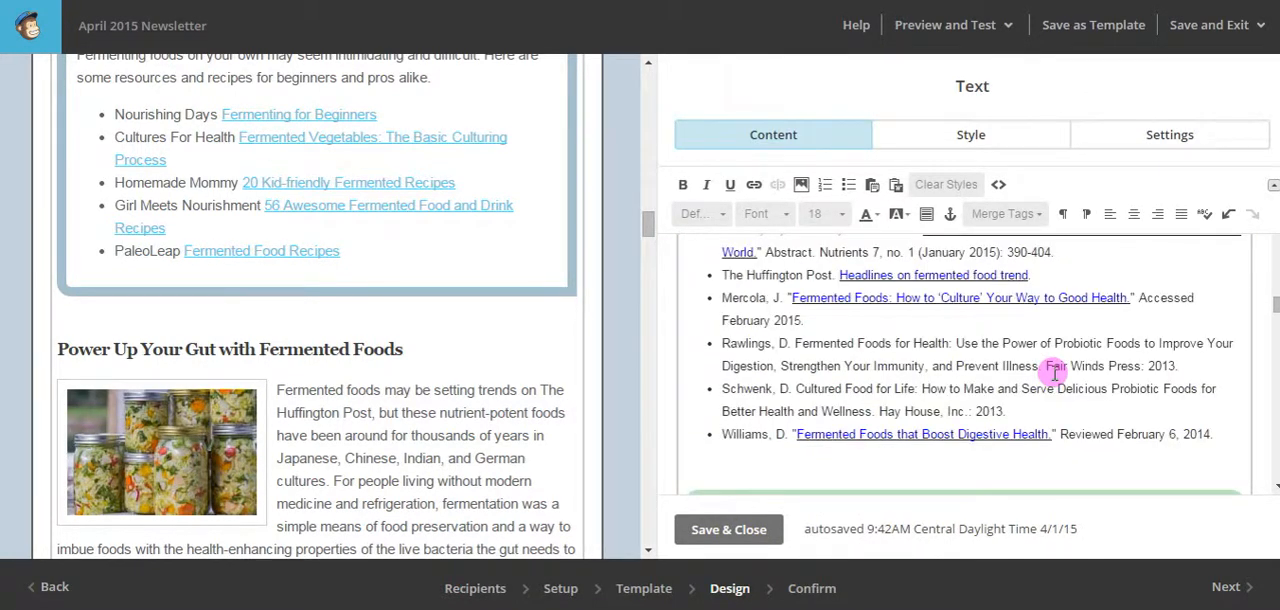
{"action": "scroll", "coordinate": [1054, 372], "scroll_direction": "down", "scroll_amount": 2}
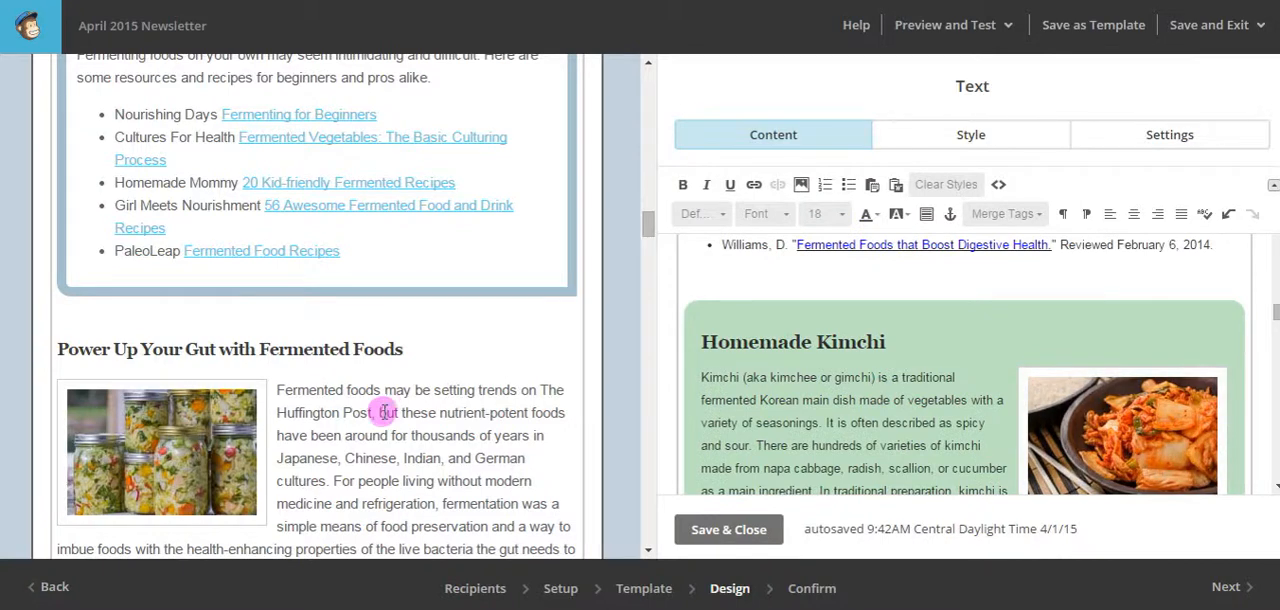
{"action": "scroll", "coordinate": [384, 411], "scroll_direction": "down", "scroll_amount": 5}
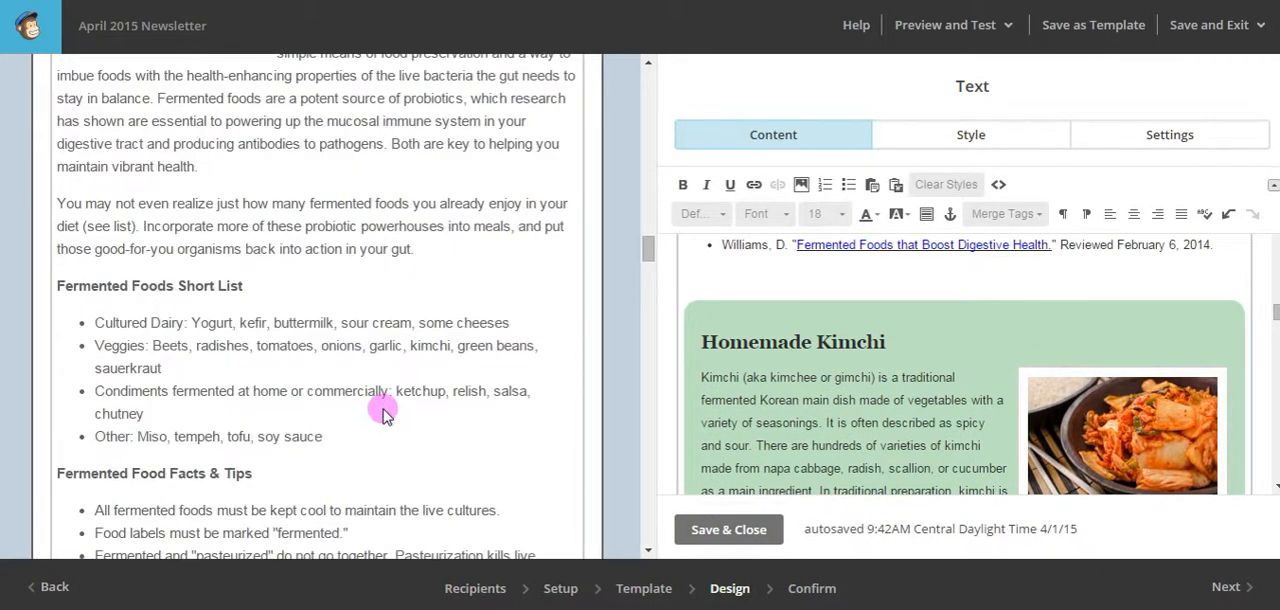
{"action": "scroll", "coordinate": [384, 411], "scroll_direction": "down", "scroll_amount": 8}
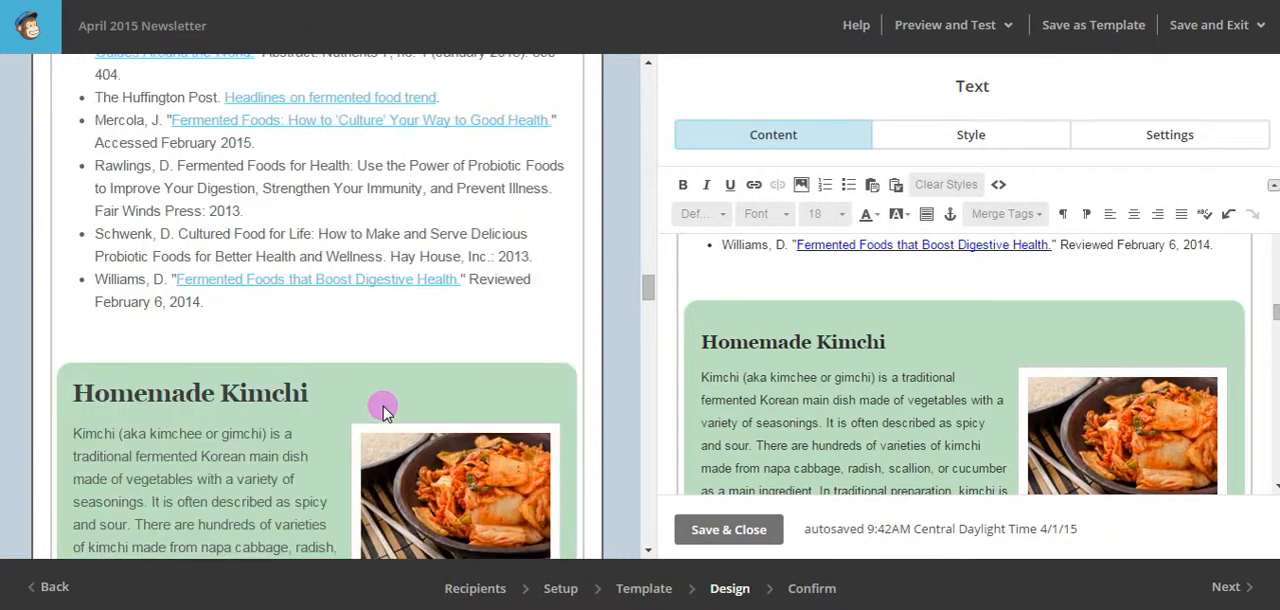
{"action": "scroll", "coordinate": [384, 411], "scroll_direction": "down", "scroll_amount": 1}
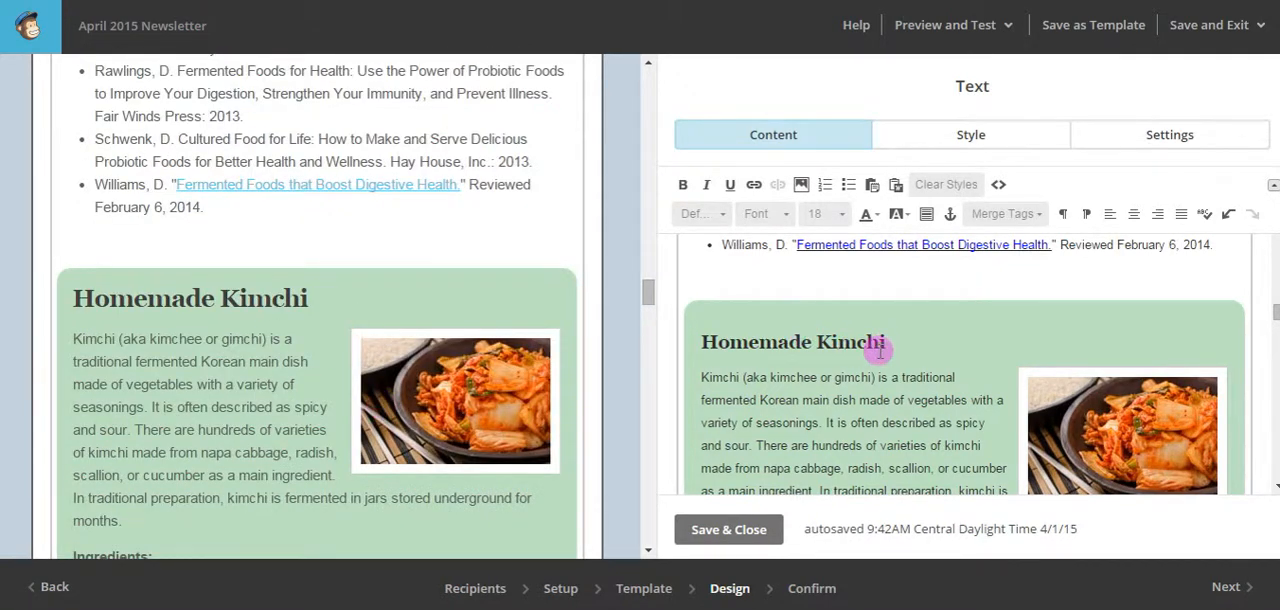
{"action": "left_click_drag", "start_coordinate": [892, 344], "coordinate": [706, 342]}
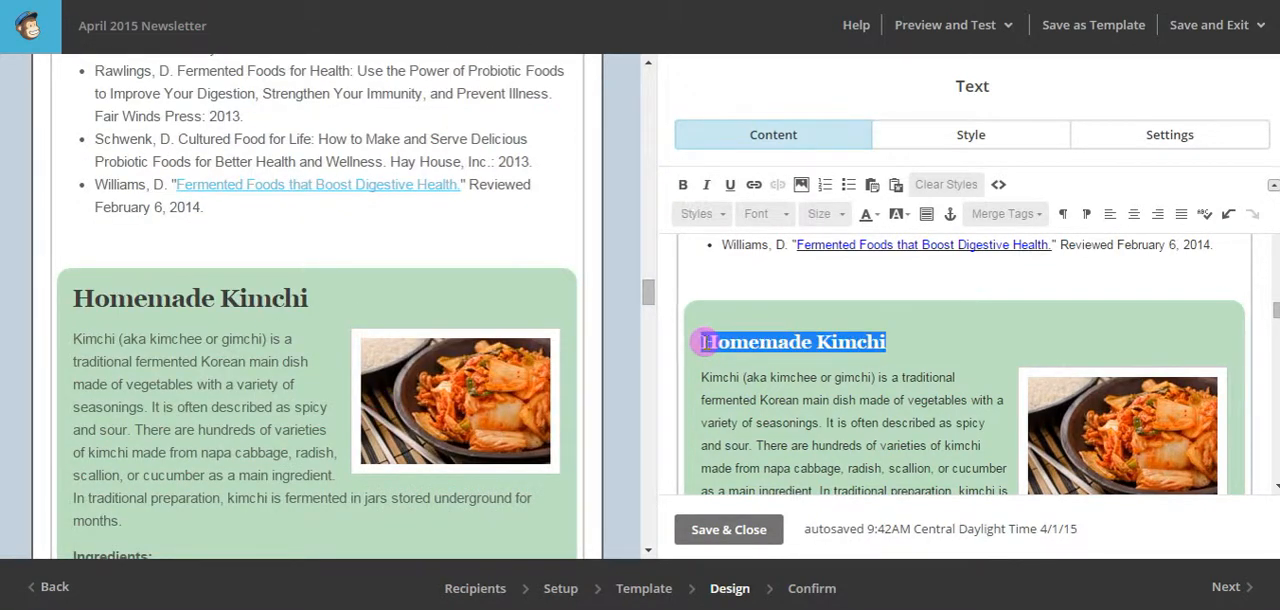
{"action": "left_click", "coordinate": [830, 215]}
{"action": "left_click", "coordinate": [817, 307]}
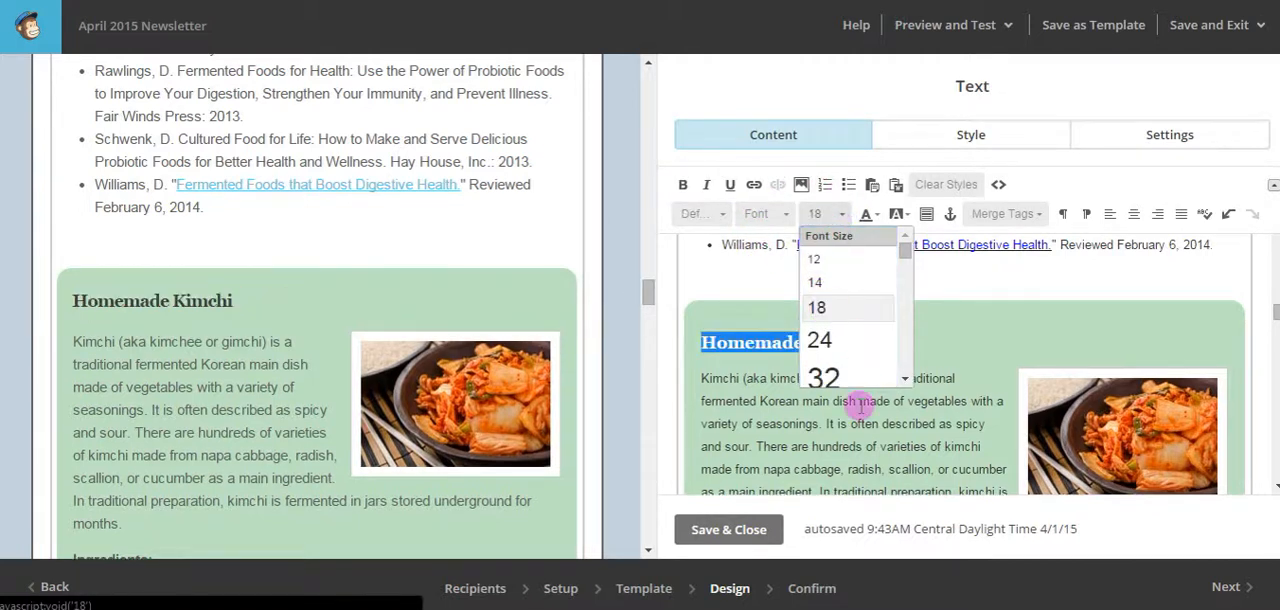
Set the article title "Probiotics" to font size 18.
{"action": "scroll", "coordinate": [838, 415], "scroll_direction": "down", "scroll_amount": 8}
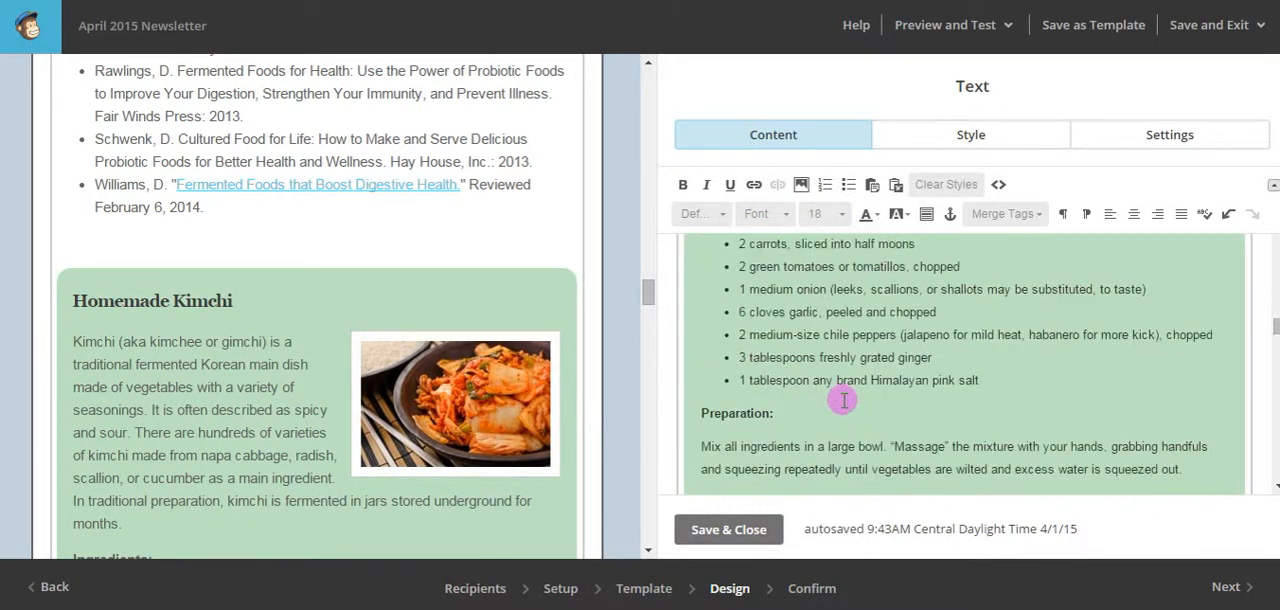
{"action": "scroll", "coordinate": [843, 397], "scroll_direction": "down", "scroll_amount": 2}
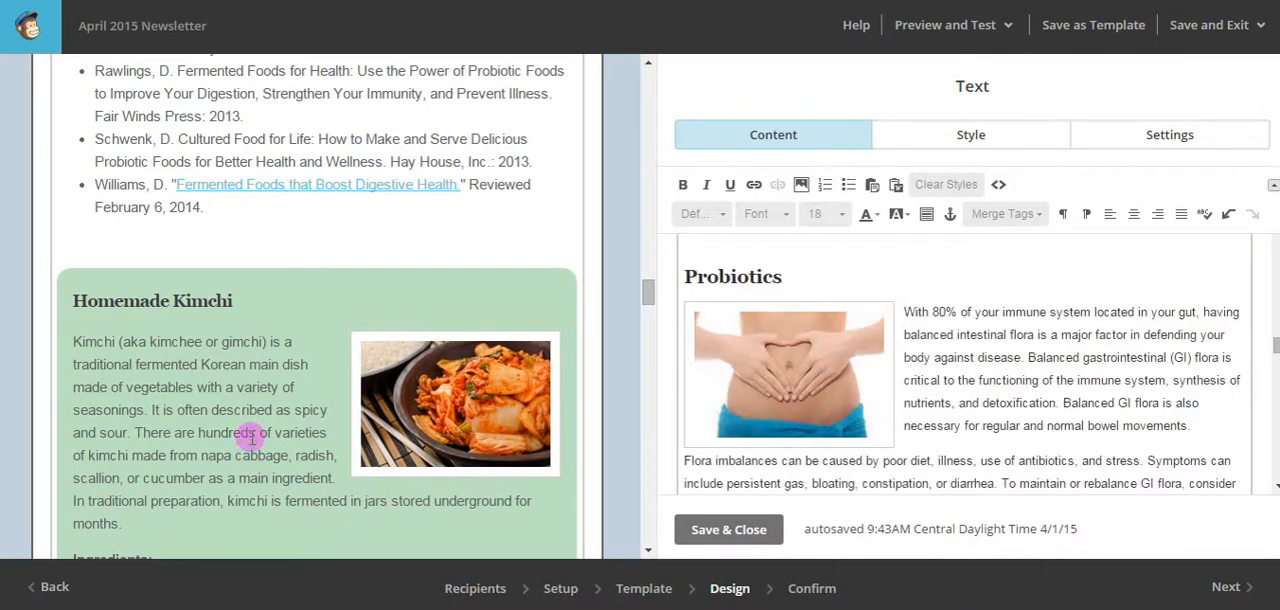
{"action": "scroll", "coordinate": [266, 425], "scroll_direction": "down", "scroll_amount": 2}
{"action": "scroll", "coordinate": [266, 425], "scroll_direction": "down", "scroll_amount": 10}
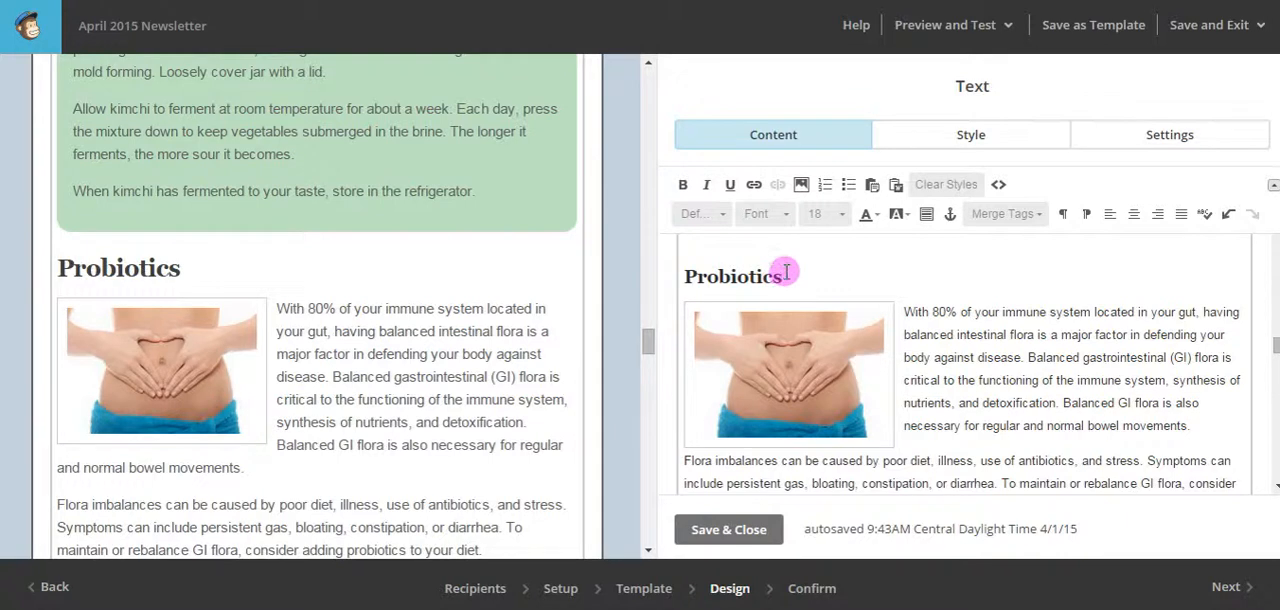
{"action": "left_click_drag", "start_coordinate": [785, 276], "coordinate": [691, 279]}
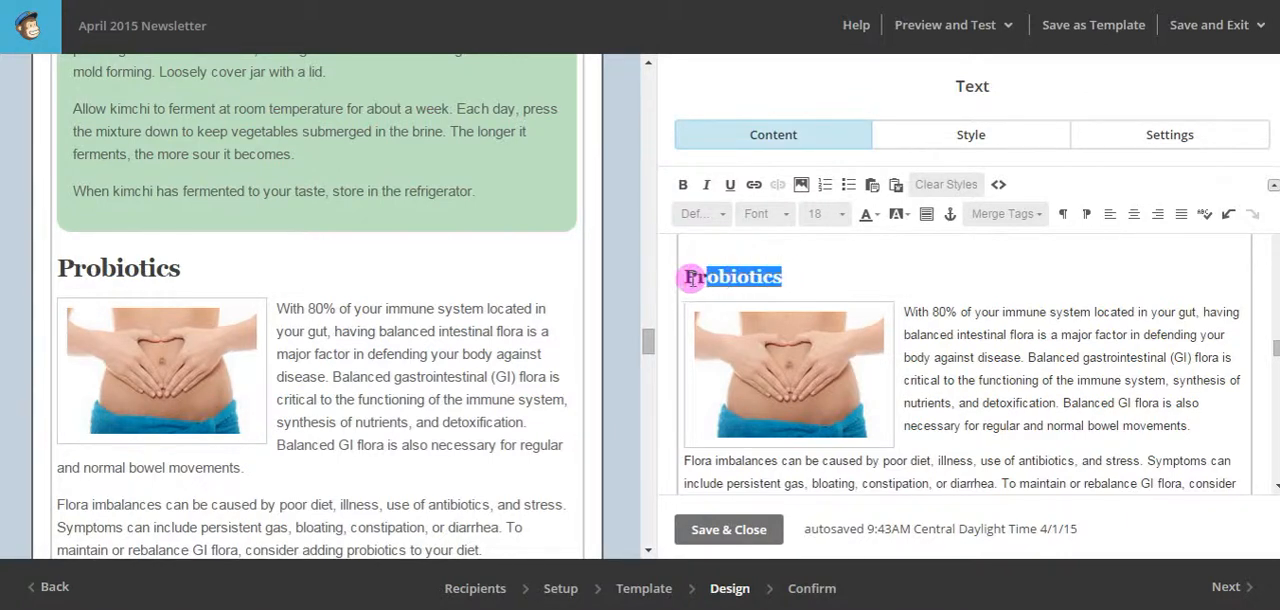
{"action": "left_click", "coordinate": [828, 214]}
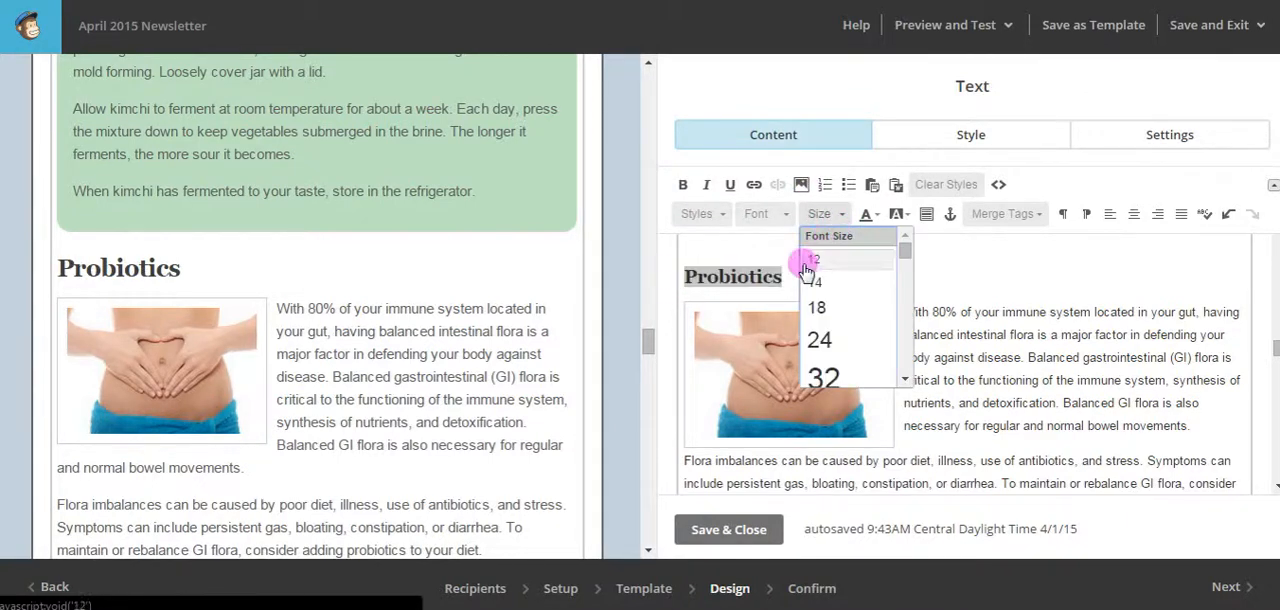
{"action": "left_click", "coordinate": [834, 316]}
Set the article title "Tonifying the Colon with Triphala" to font size 18.
{"action": "scroll", "coordinate": [477, 333], "scroll_direction": "down", "scroll_amount": 10}
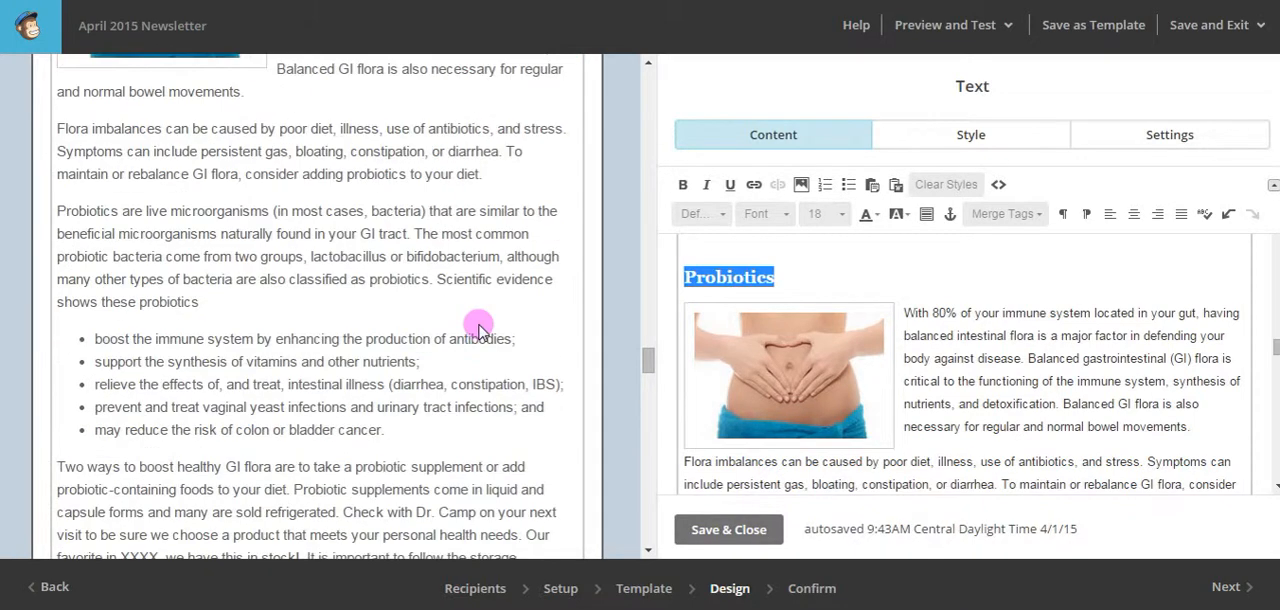
{"action": "scroll", "coordinate": [478, 330], "scroll_direction": "down", "scroll_amount": 2}
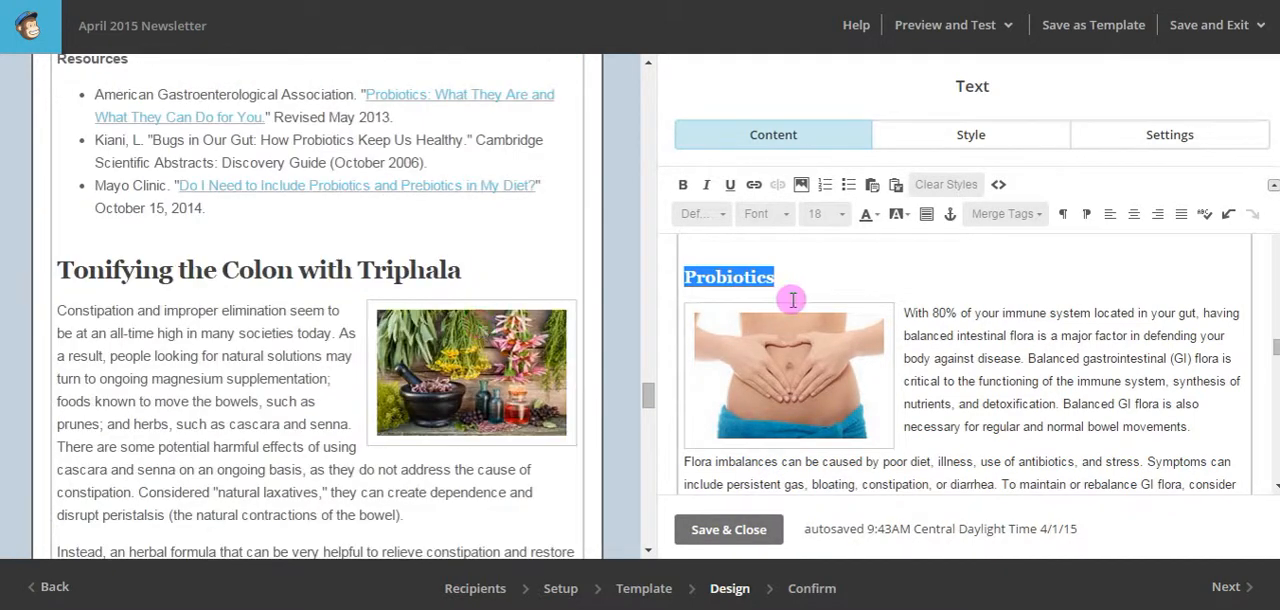
{"action": "left_click", "coordinate": [978, 326]}
{"action": "scroll", "coordinate": [978, 326], "scroll_direction": "down", "scroll_amount": 10}
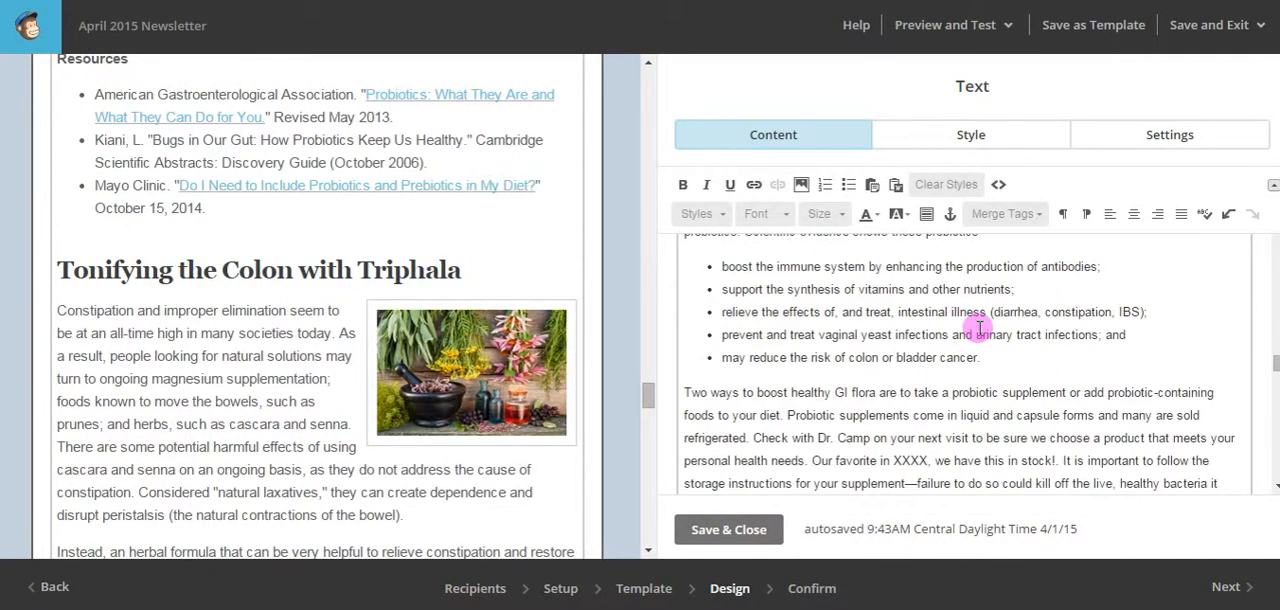
{"action": "left_click_drag", "start_coordinate": [1014, 306], "coordinate": [700, 313]}
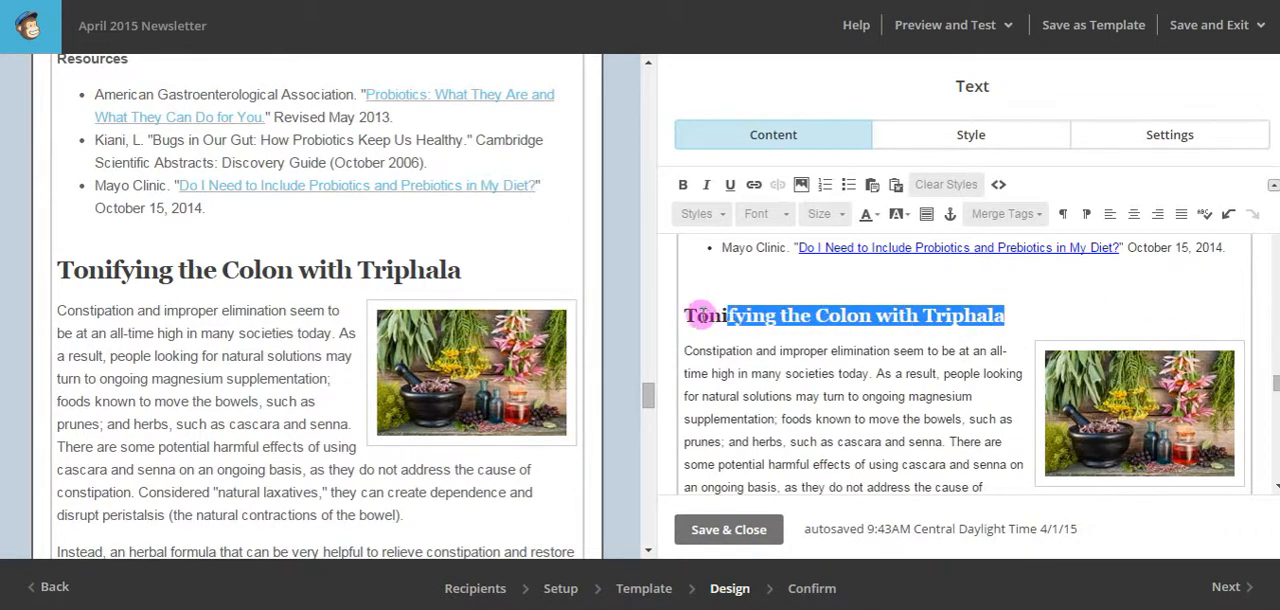
{"action": "left_click", "coordinate": [841, 214]}
{"action": "left_click", "coordinate": [822, 308]}
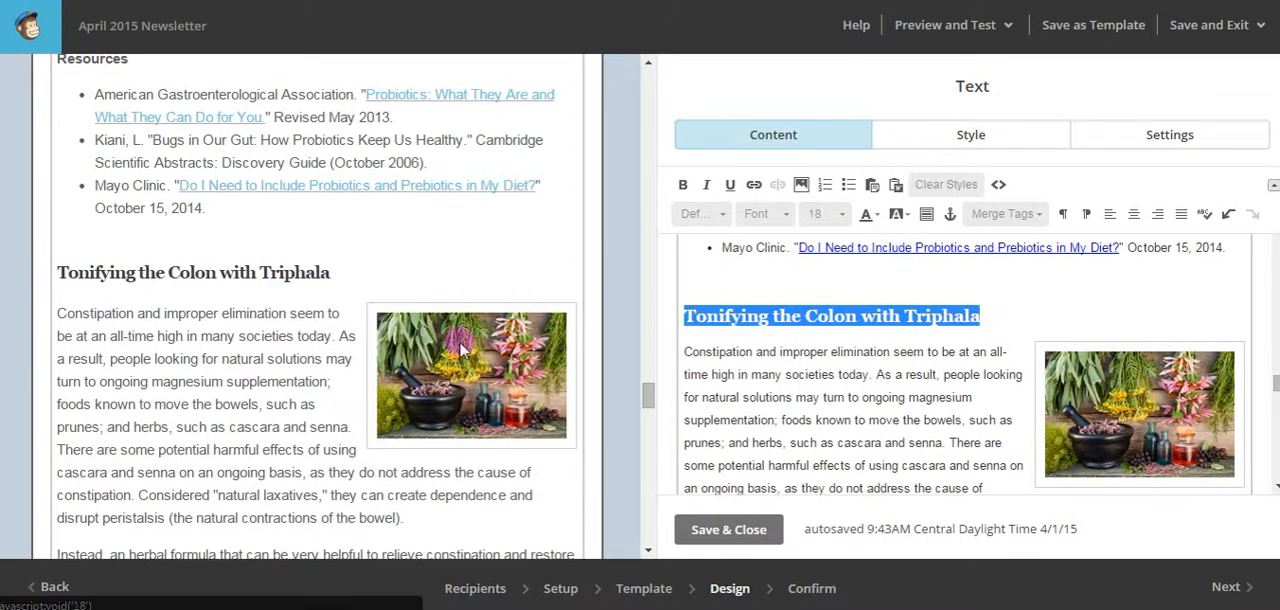
Set the title "Colonic Irrigation" in the green box to font size 18.
{"action": "scroll", "coordinate": [255, 335], "scroll_direction": "down", "scroll_amount": 5}
{"action": "scroll", "coordinate": [262, 330], "scroll_direction": "down", "scroll_amount": 5}
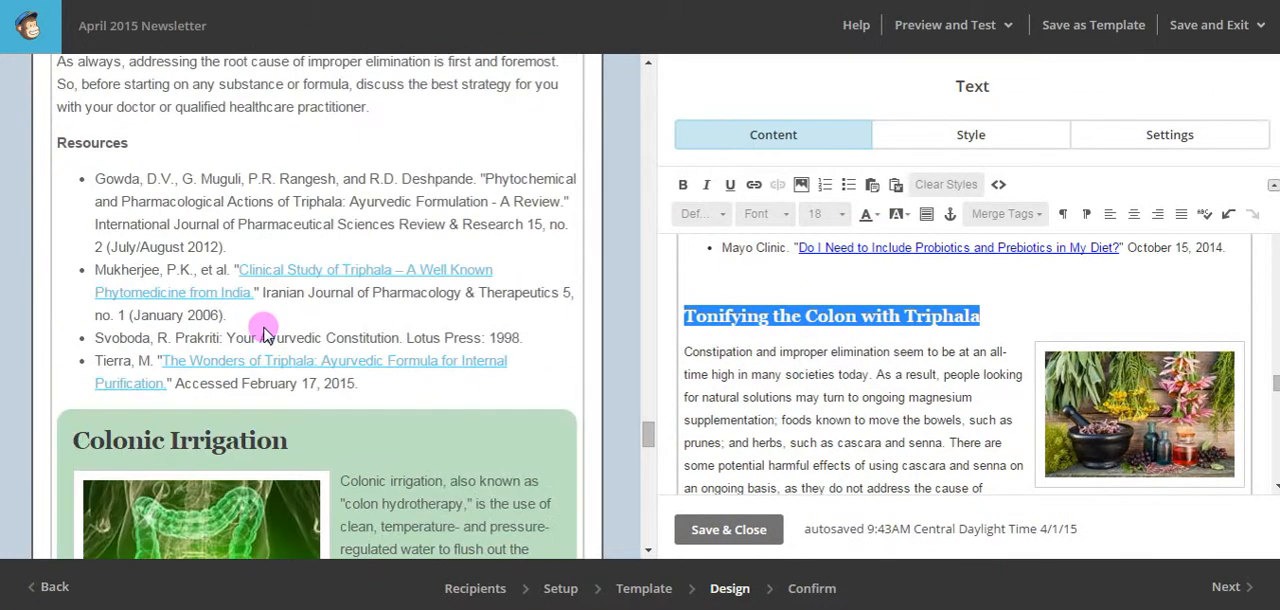
{"action": "scroll", "coordinate": [262, 330], "scroll_direction": "down", "scroll_amount": 1}
{"action": "scroll", "coordinate": [971, 357], "scroll_direction": "down", "scroll_amount": 10}
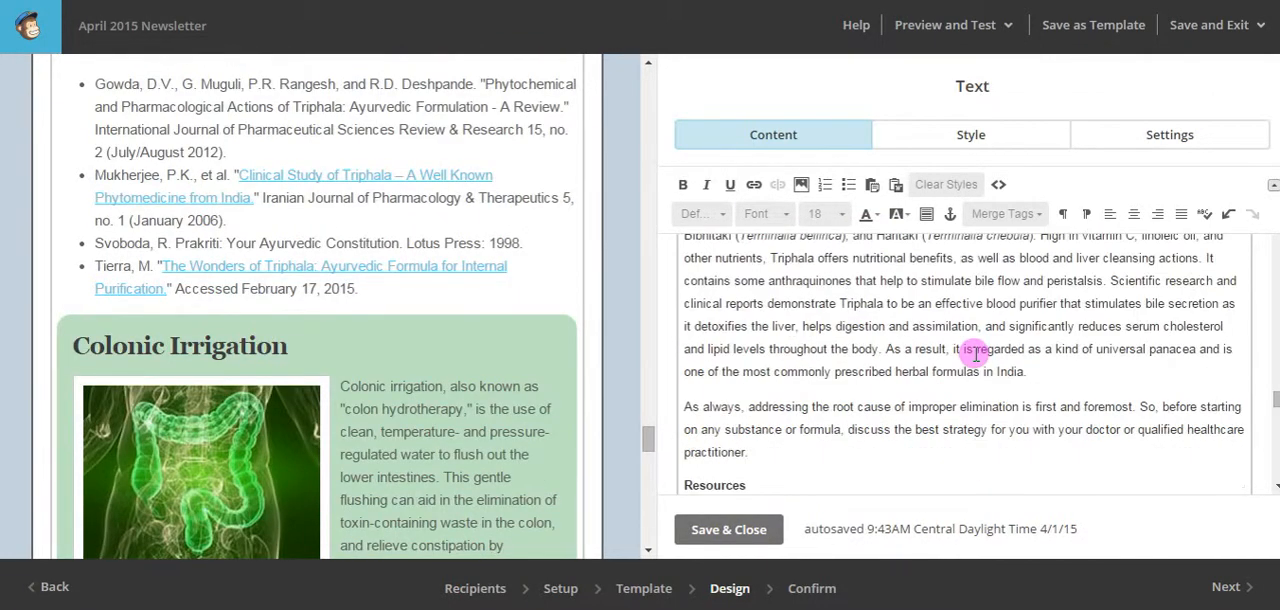
{"action": "scroll", "coordinate": [975, 352], "scroll_direction": "down", "scroll_amount": 1}
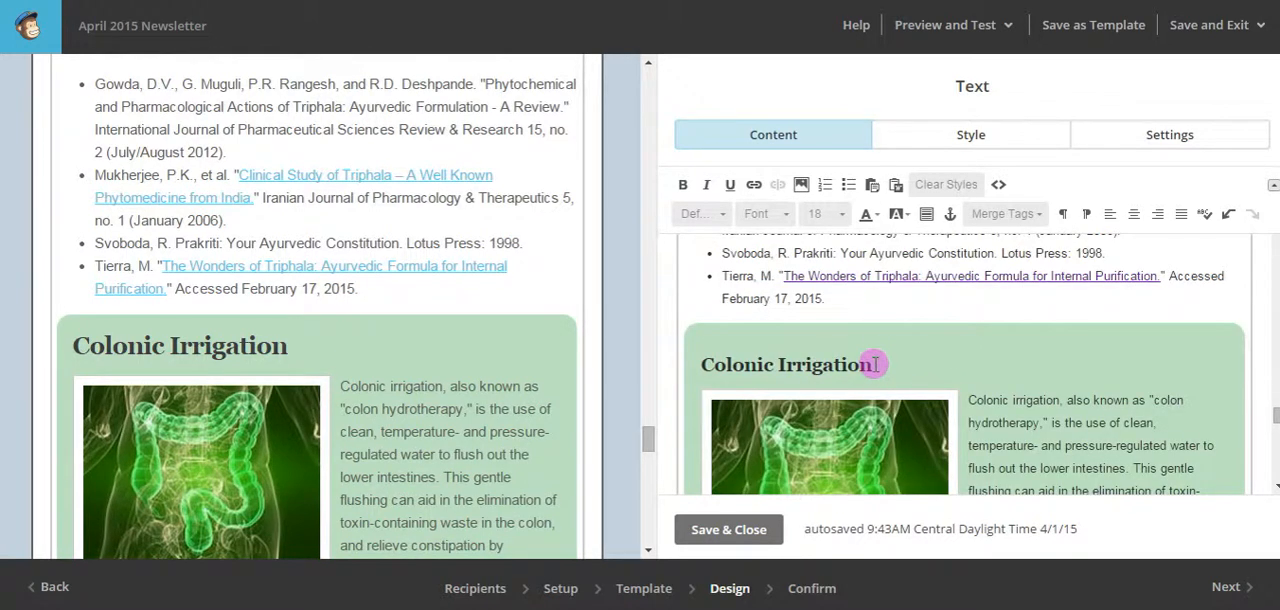
{"action": "left_click_drag", "start_coordinate": [872, 365], "coordinate": [709, 366]}
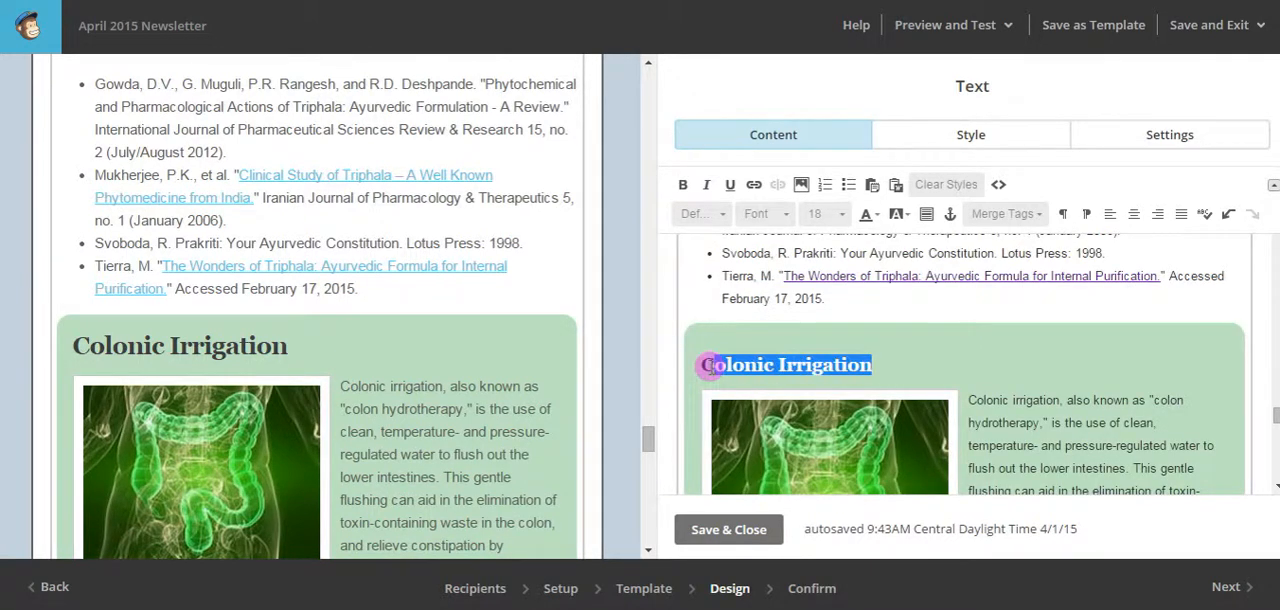
{"action": "left_click", "coordinate": [830, 214]}
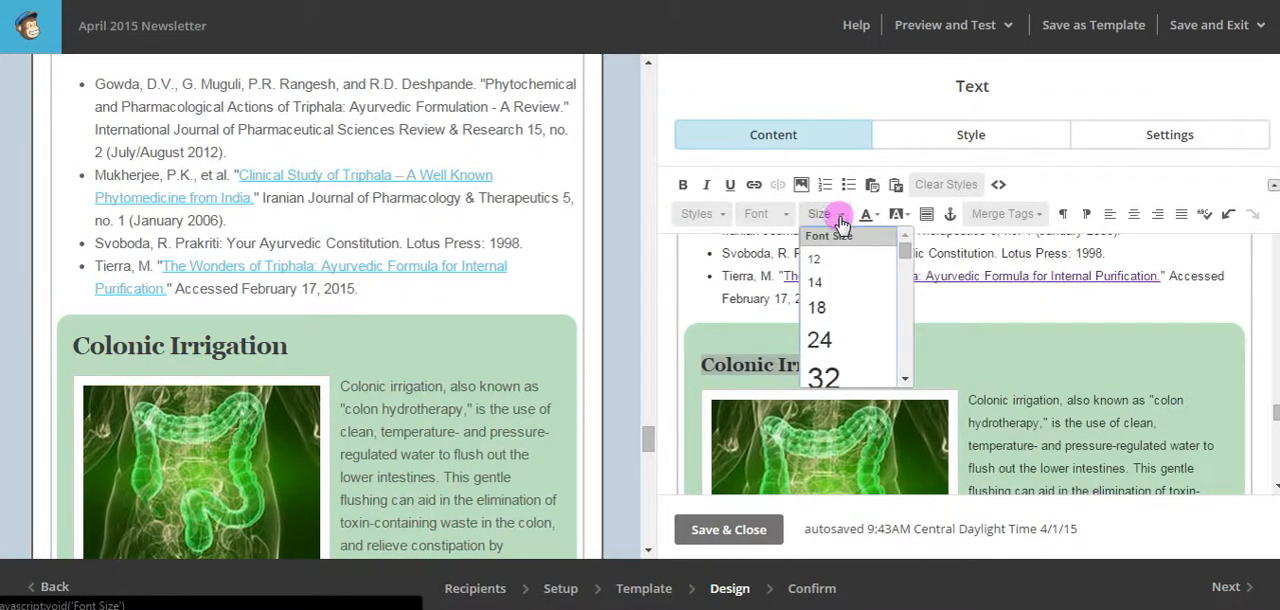
{"action": "left_click", "coordinate": [832, 309]}
Review the newsletter's remaining content through the coupon and footer, and check the header, introductory letter and What's New box.
{"action": "scroll", "coordinate": [509, 343], "scroll_direction": "down", "scroll_amount": 9}
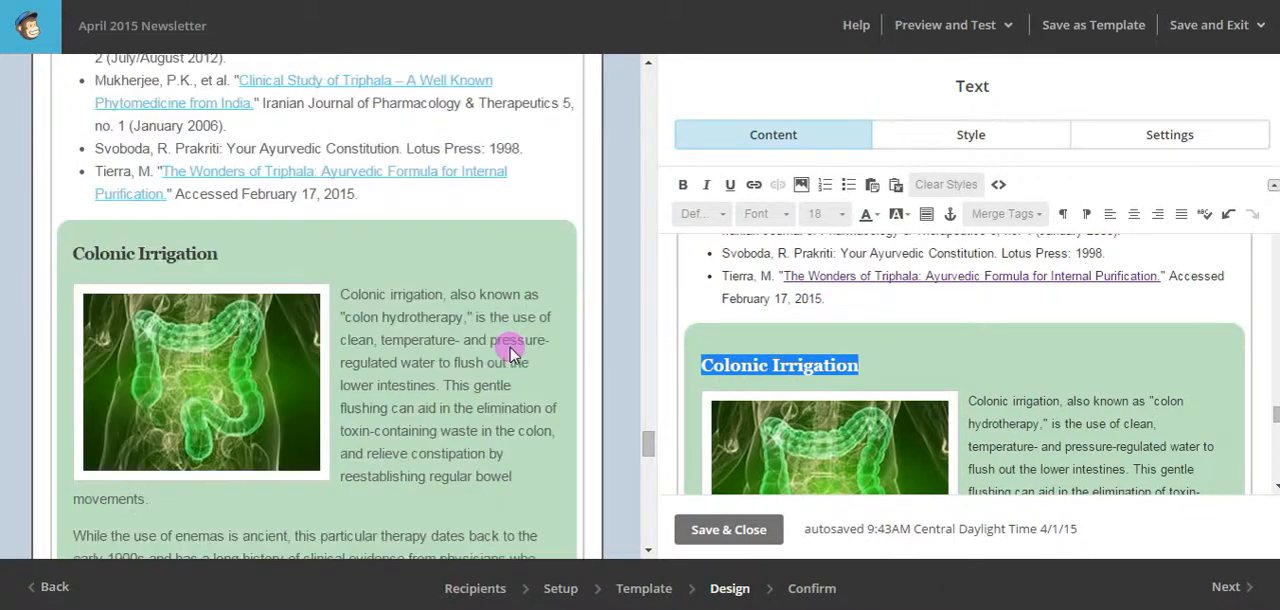
{"action": "scroll", "coordinate": [509, 343], "scroll_direction": "down", "scroll_amount": 10}
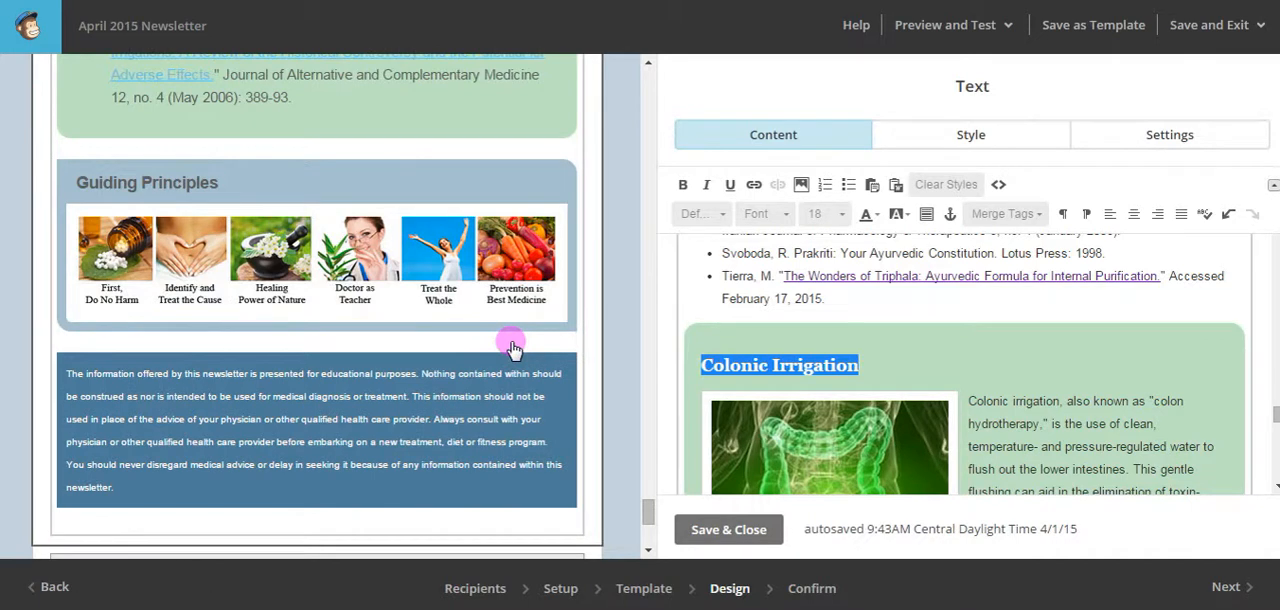
{"action": "scroll", "coordinate": [509, 343], "scroll_direction": "down", "scroll_amount": 5}
{"action": "mouse_move", "coordinate": [380, 447]}
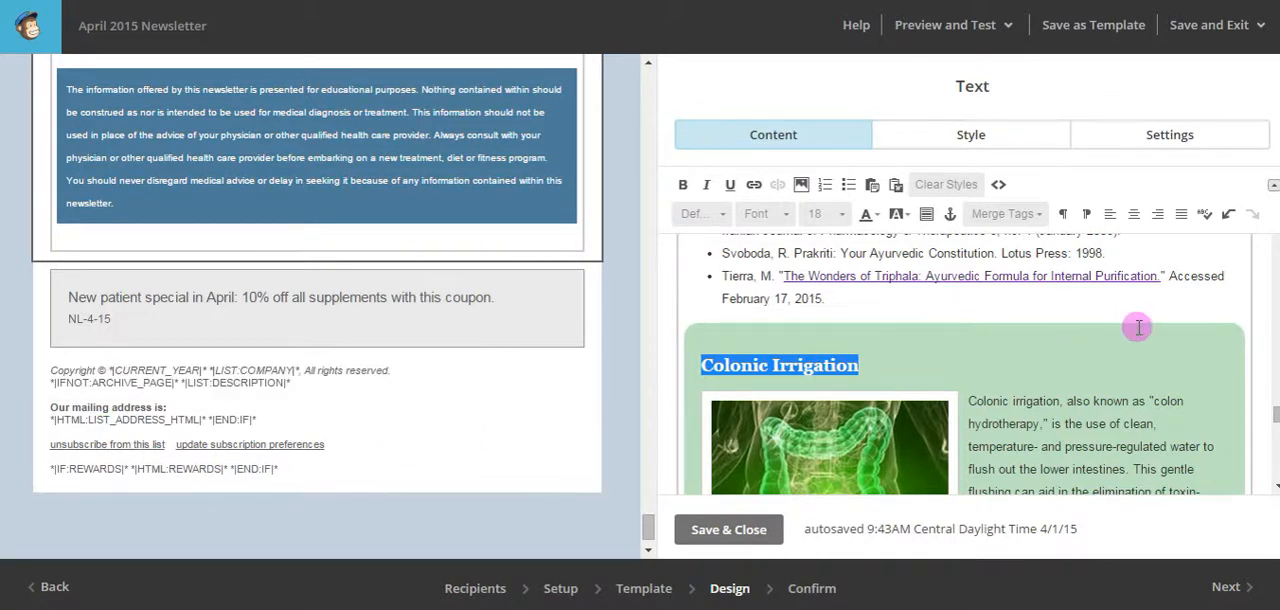
{"action": "scroll", "coordinate": [903, 326], "scroll_direction": "down", "scroll_amount": 10}
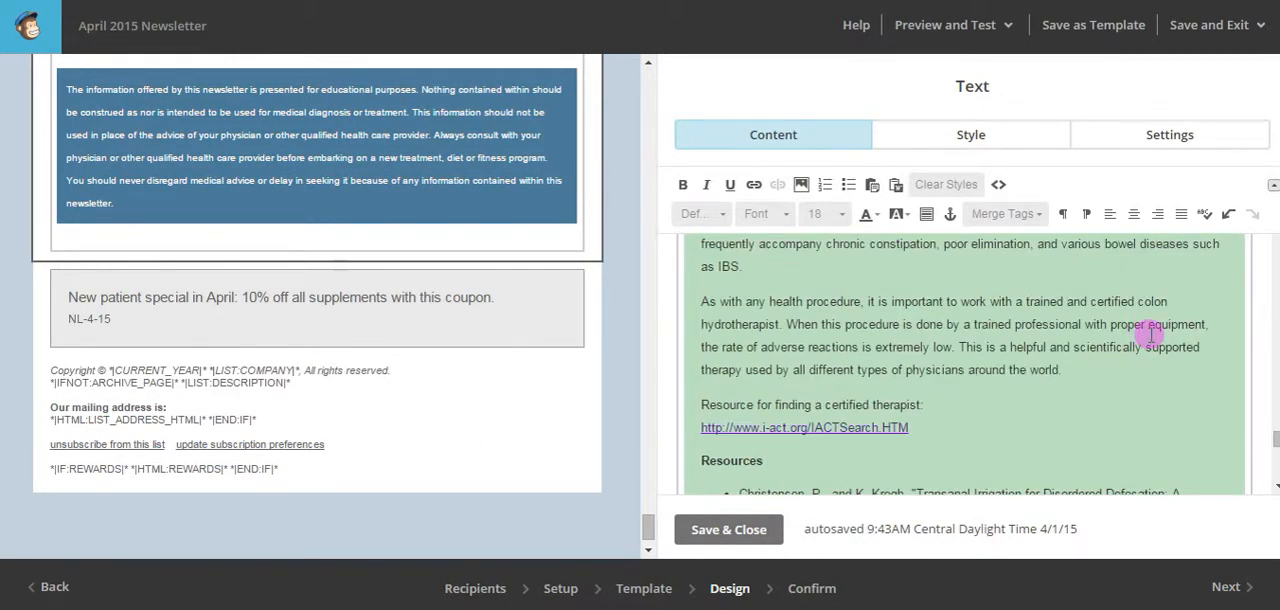
{"action": "scroll", "coordinate": [1151, 336], "scroll_direction": "down", "scroll_amount": 4}
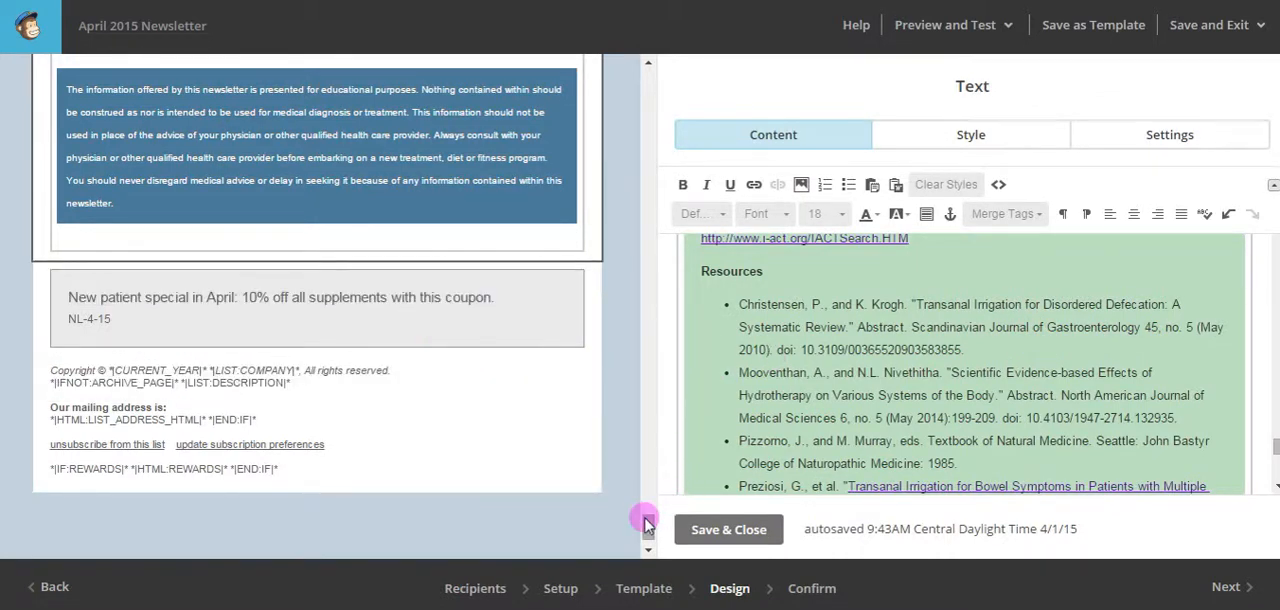
{"action": "left_click_drag", "start_coordinate": [647, 526], "coordinate": [640, 373]}
{"action": "left_click_drag", "start_coordinate": [636, 157], "coordinate": [645, 70]}
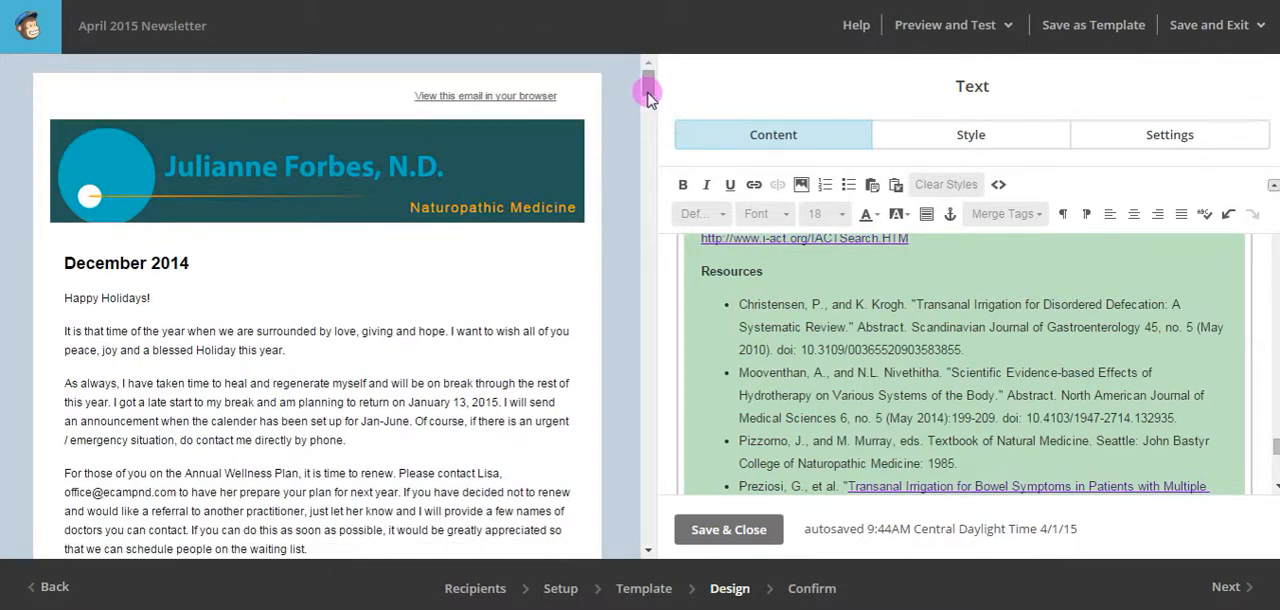
{"action": "left_click_drag", "start_coordinate": [648, 90], "coordinate": [646, 103]}
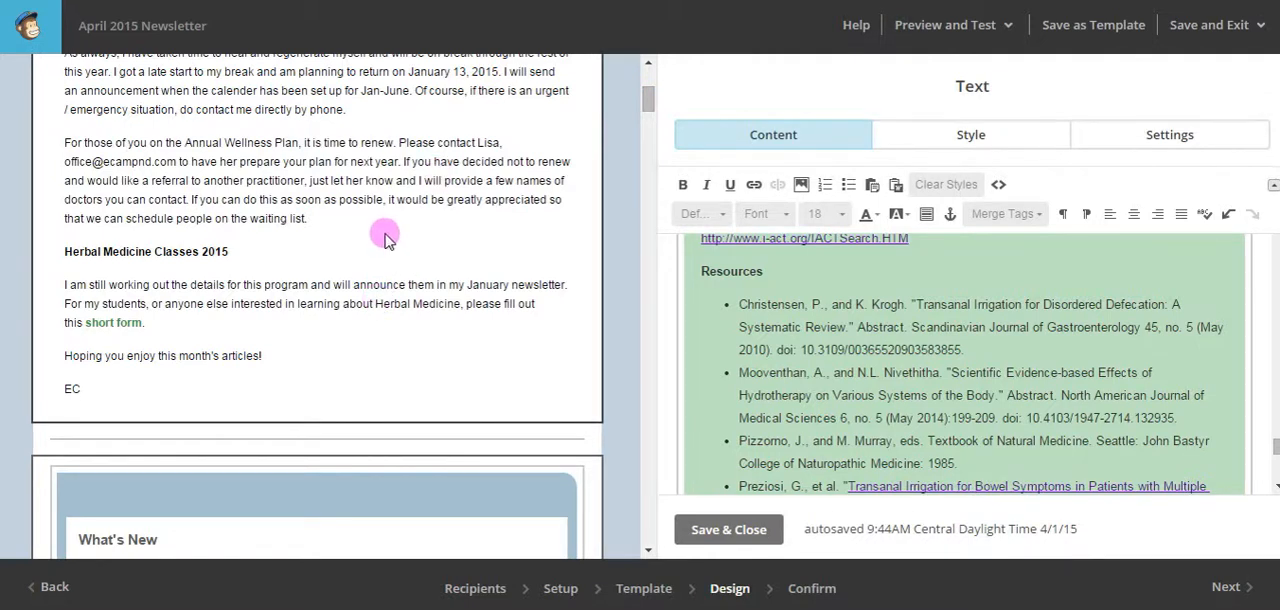
{"action": "left_click_drag", "start_coordinate": [641, 103], "coordinate": [644, 121]}
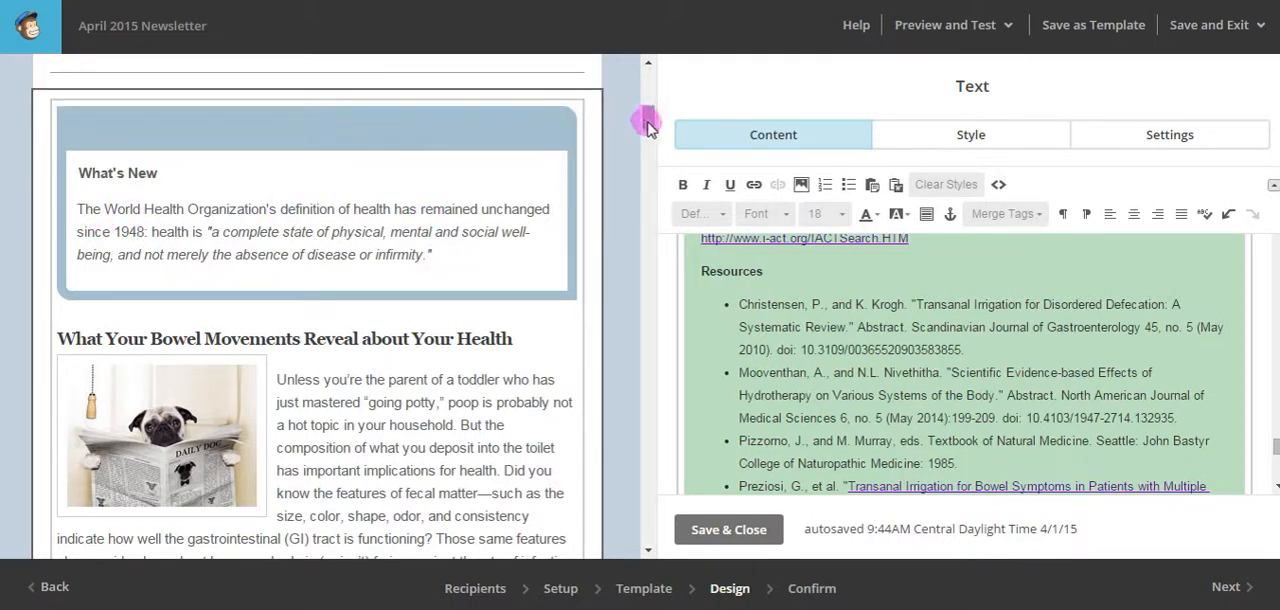
{"action": "left_click_drag", "start_coordinate": [647, 123], "coordinate": [648, 82]}
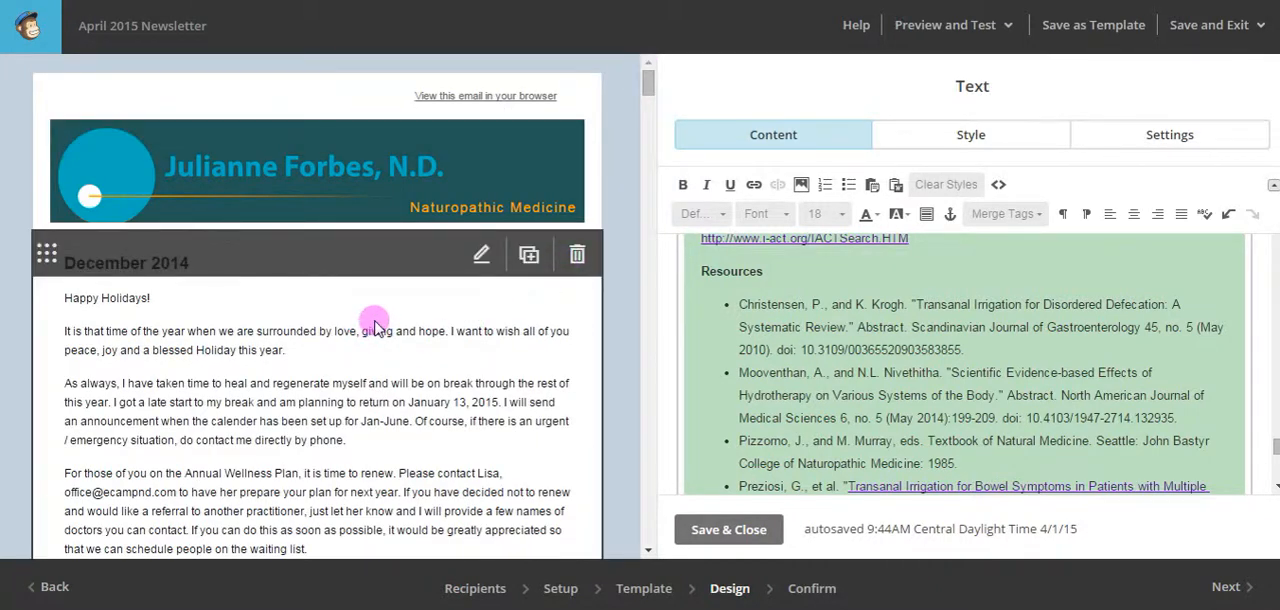
{"action": "left_click", "coordinate": [481, 255]}
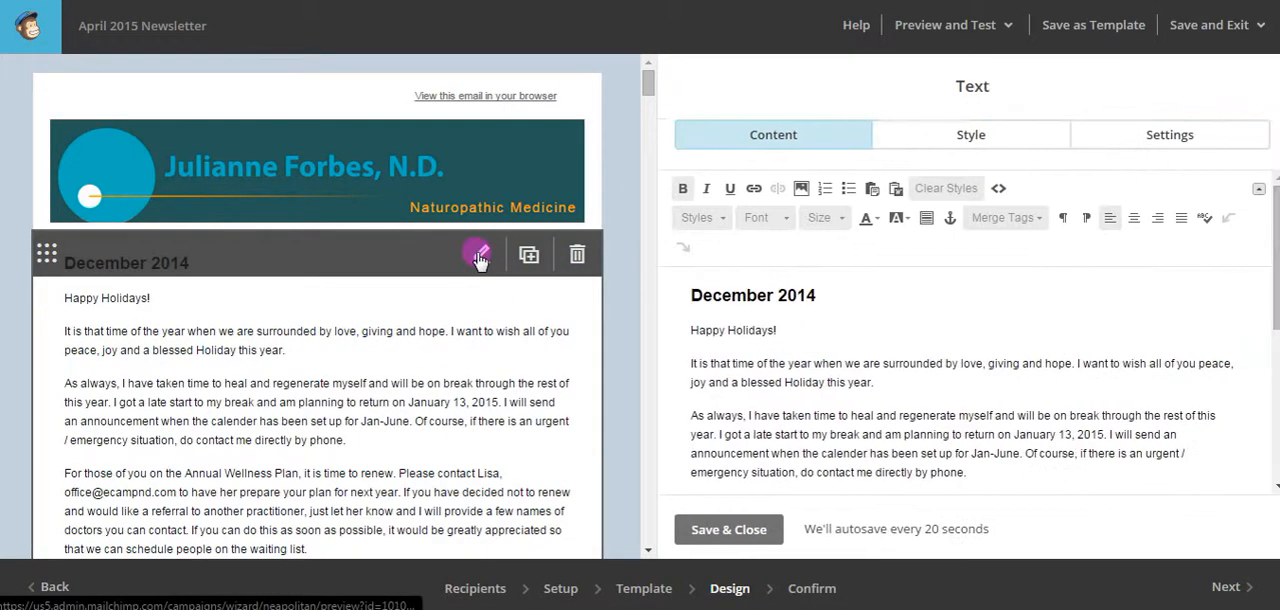
{"action": "scroll", "coordinate": [899, 343], "scroll_direction": "down", "scroll_amount": 5}
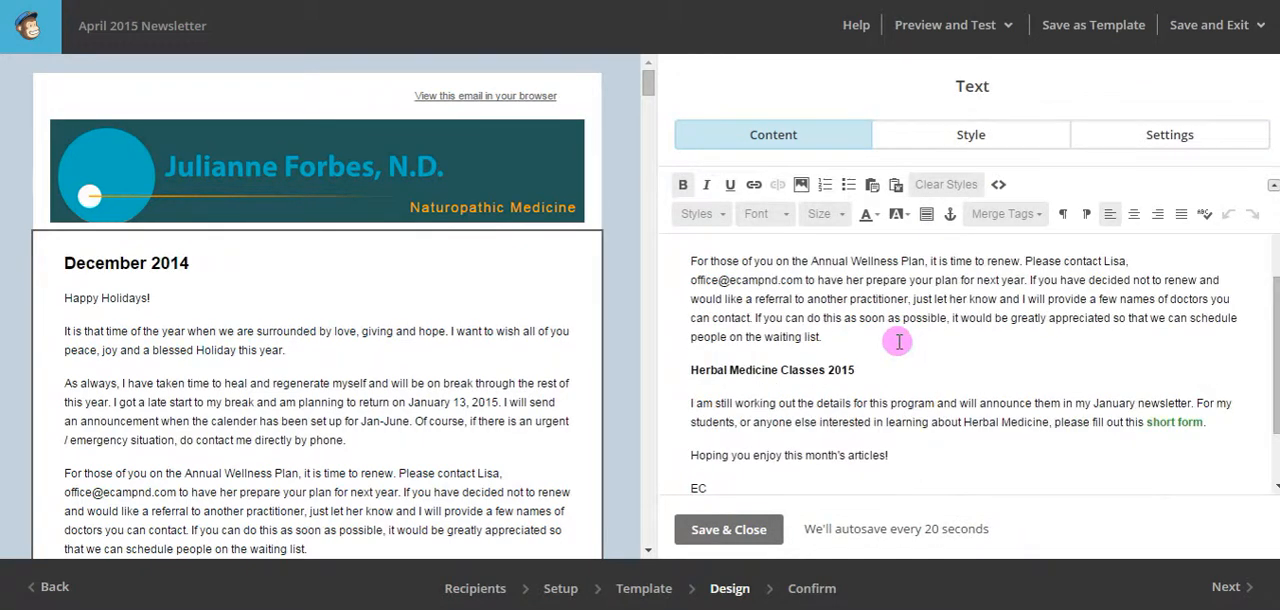
{"action": "scroll", "coordinate": [899, 343], "scroll_direction": "up", "scroll_amount": 5}
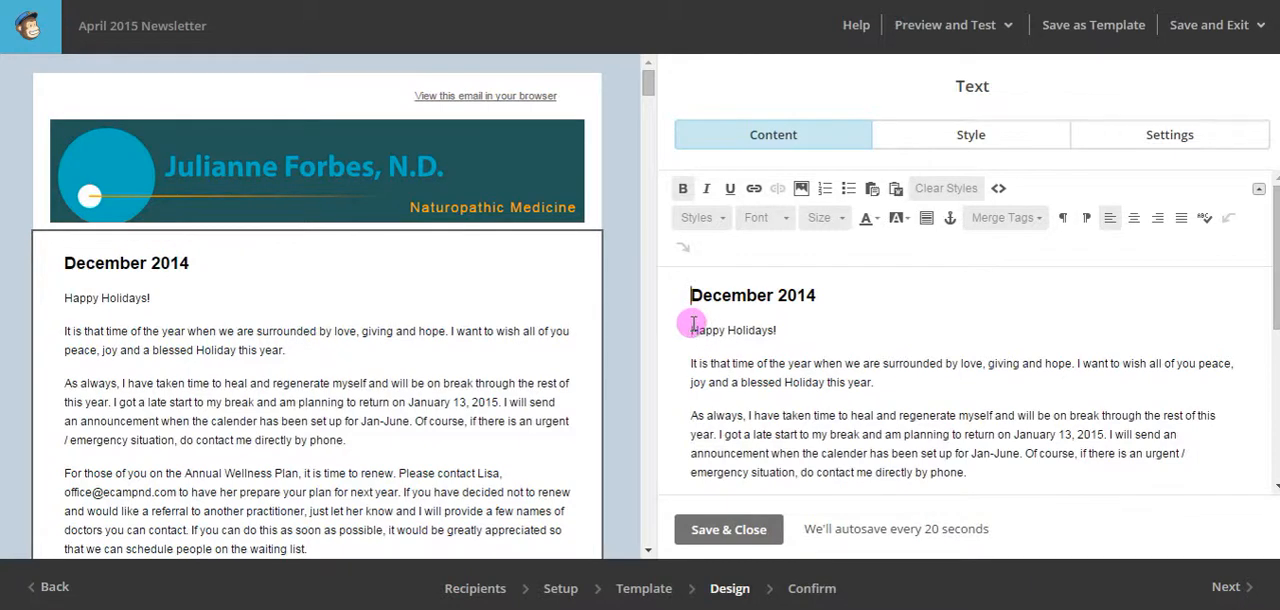
{"action": "left_click_drag", "start_coordinate": [690, 330], "coordinate": [723, 404]}
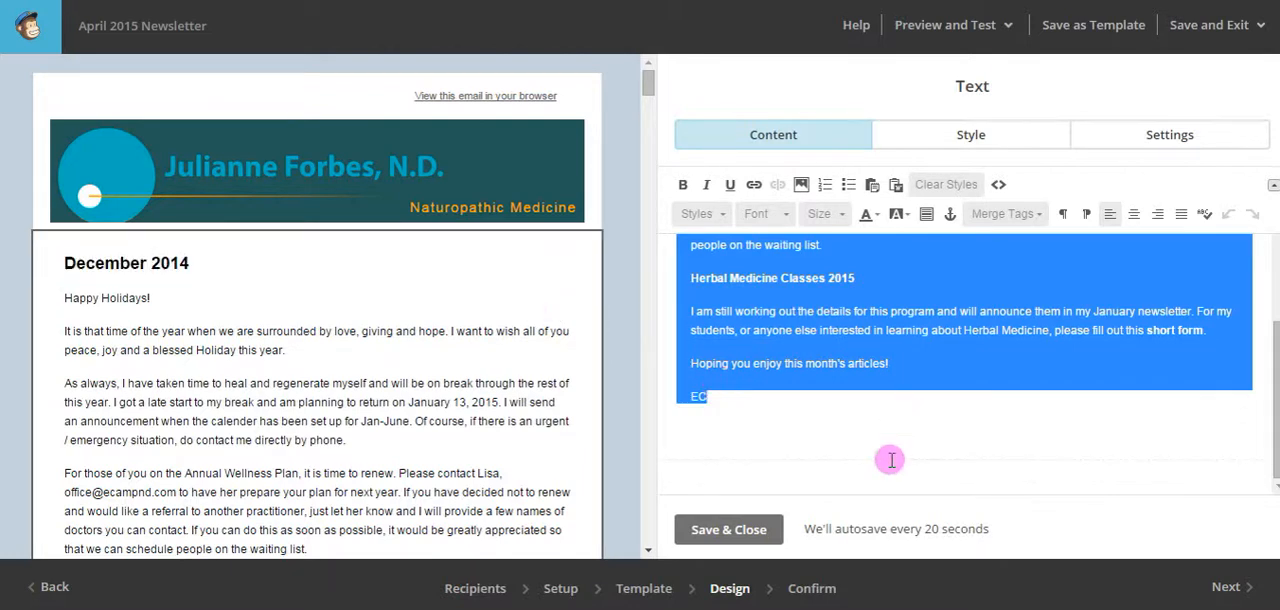
{"action": "left_click", "coordinate": [747, 529]}
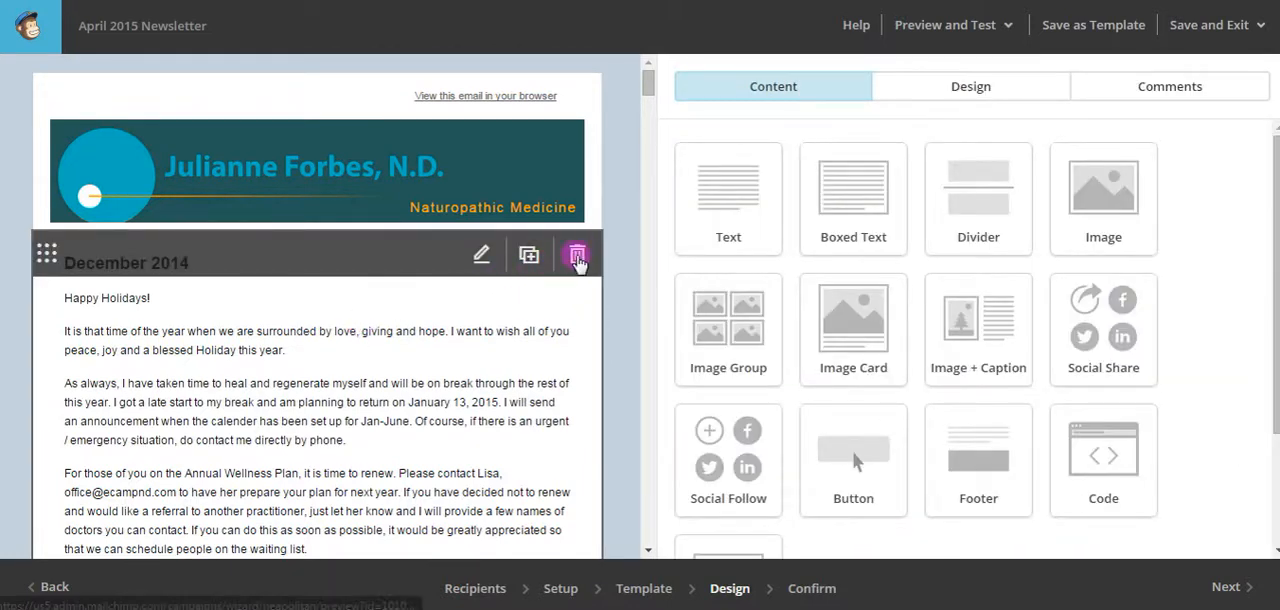
Delete the outdated "December 2014" letter block below the newsletter header.
{"action": "left_click", "coordinate": [573, 258]}
{"action": "left_click", "coordinate": [442, 360]}
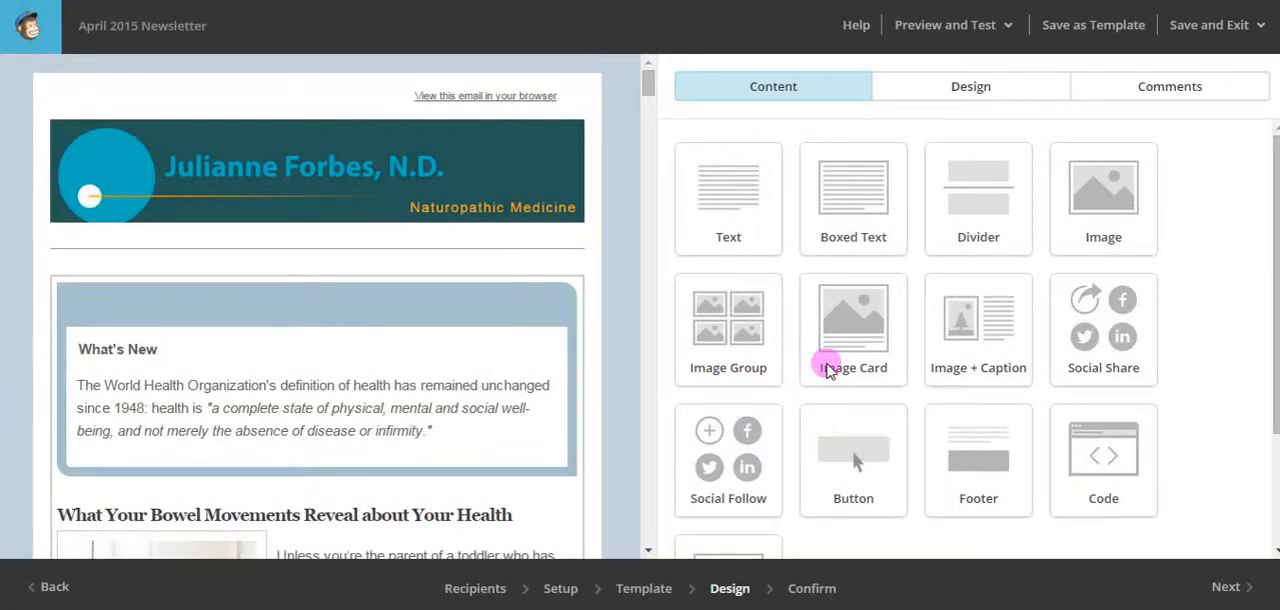
Open the text block containing the "What's New" box for editing.
{"action": "left_click", "coordinate": [235, 355]}
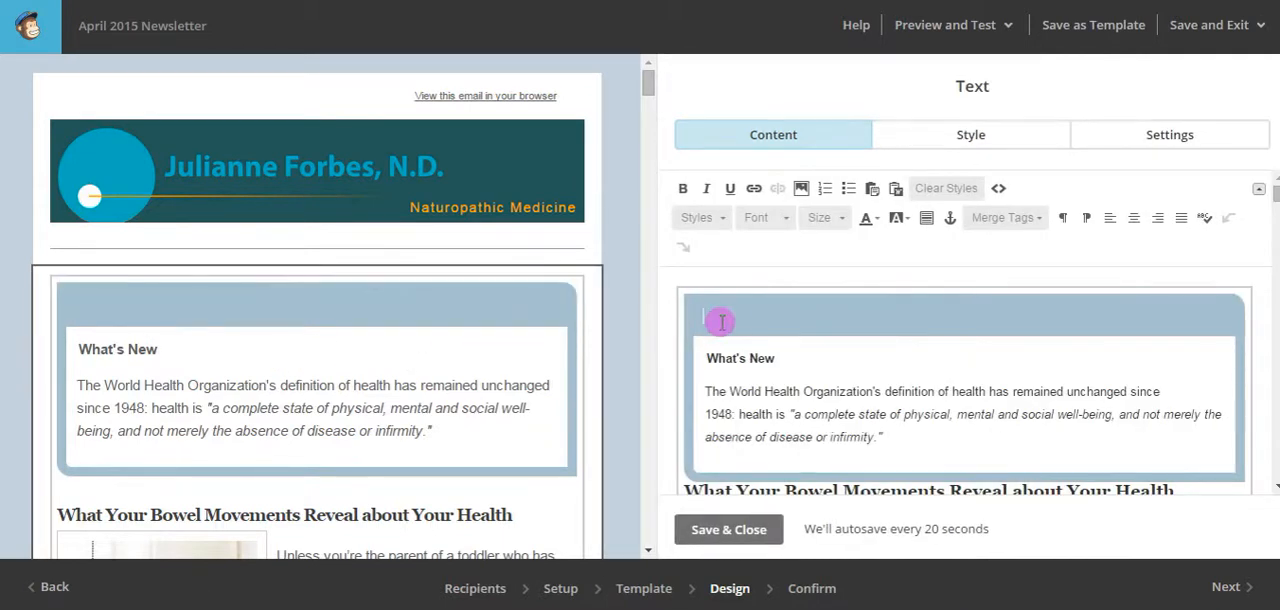
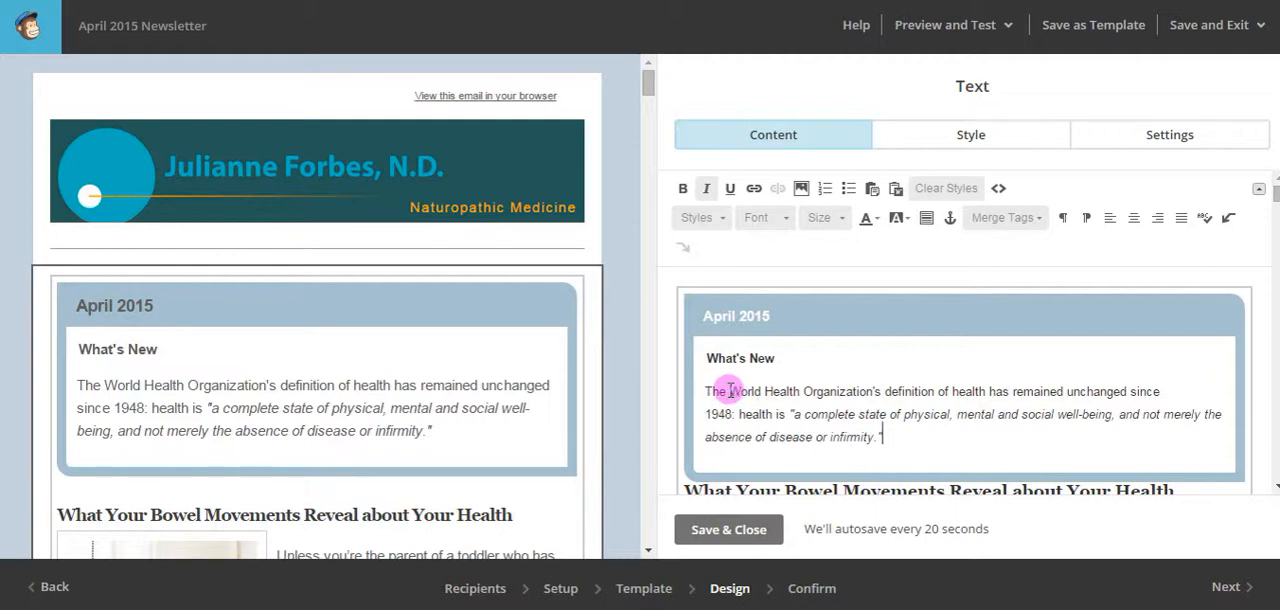
Replace the "What's New" text inside the April 2015 box with the copied "Happy Holidays!" letter and check it in the preview.
{"action": "scroll", "coordinate": [807, 383], "scroll_direction": "down", "scroll_amount": 2}
{"action": "scroll", "coordinate": [808, 380], "scroll_direction": "up", "scroll_amount": 2}
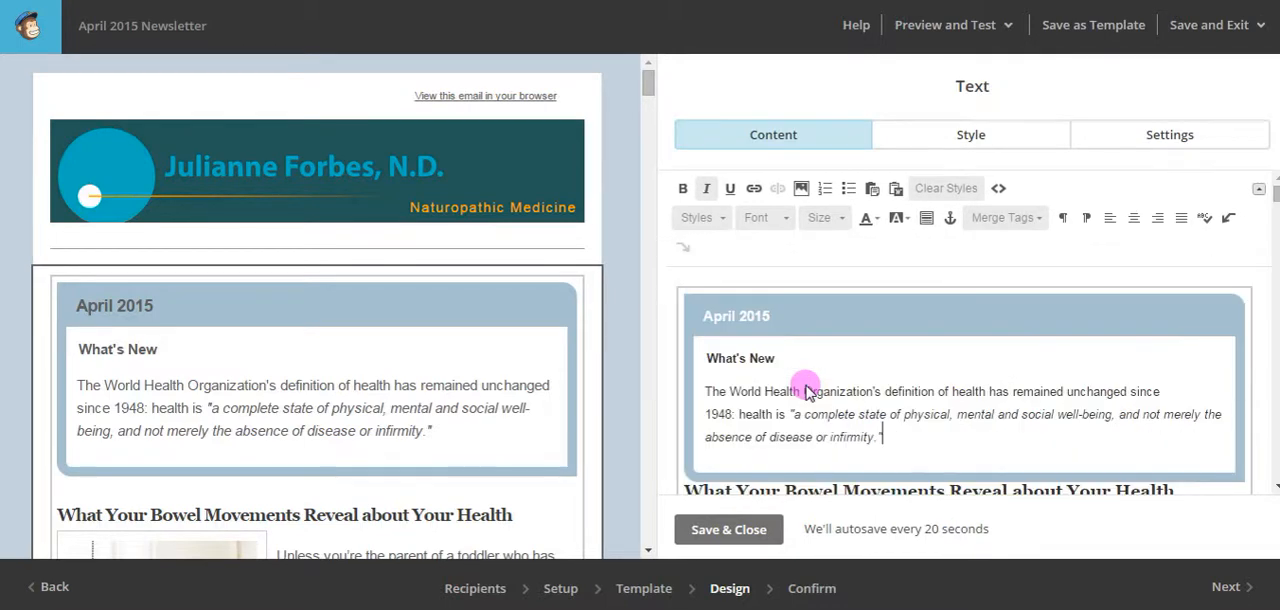
{"action": "left_click_drag", "start_coordinate": [898, 436], "coordinate": [703, 358]}
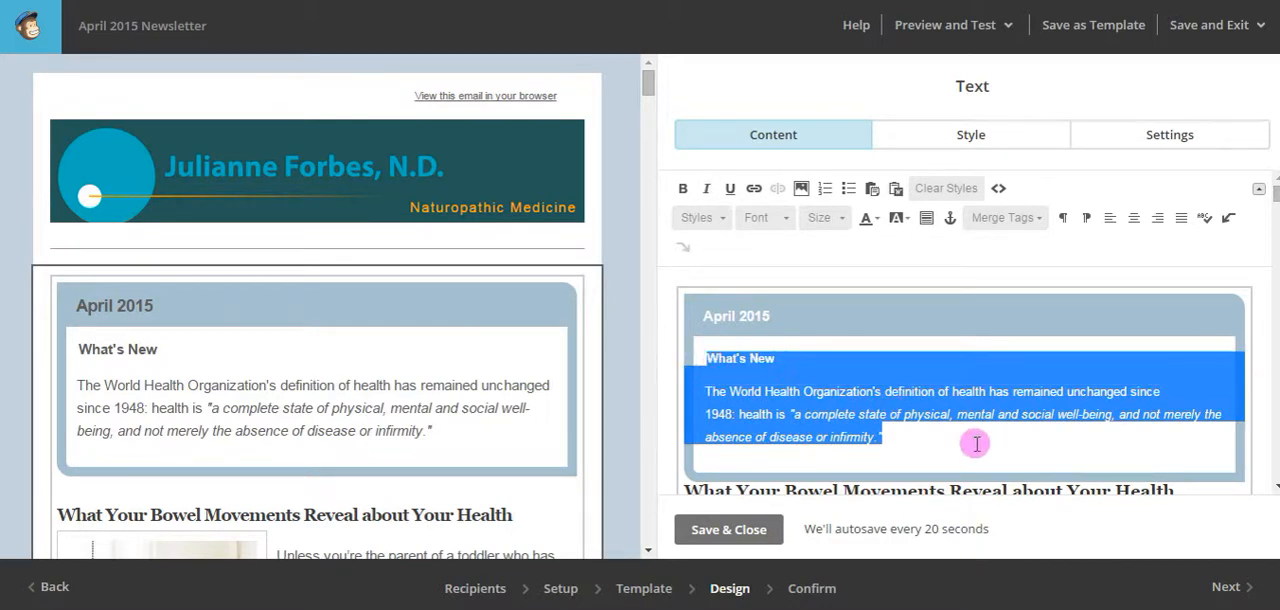
{"action": "key", "text": "ctrl+v"}
{"action": "scroll", "coordinate": [970, 426], "scroll_direction": "down", "scroll_amount": 3}
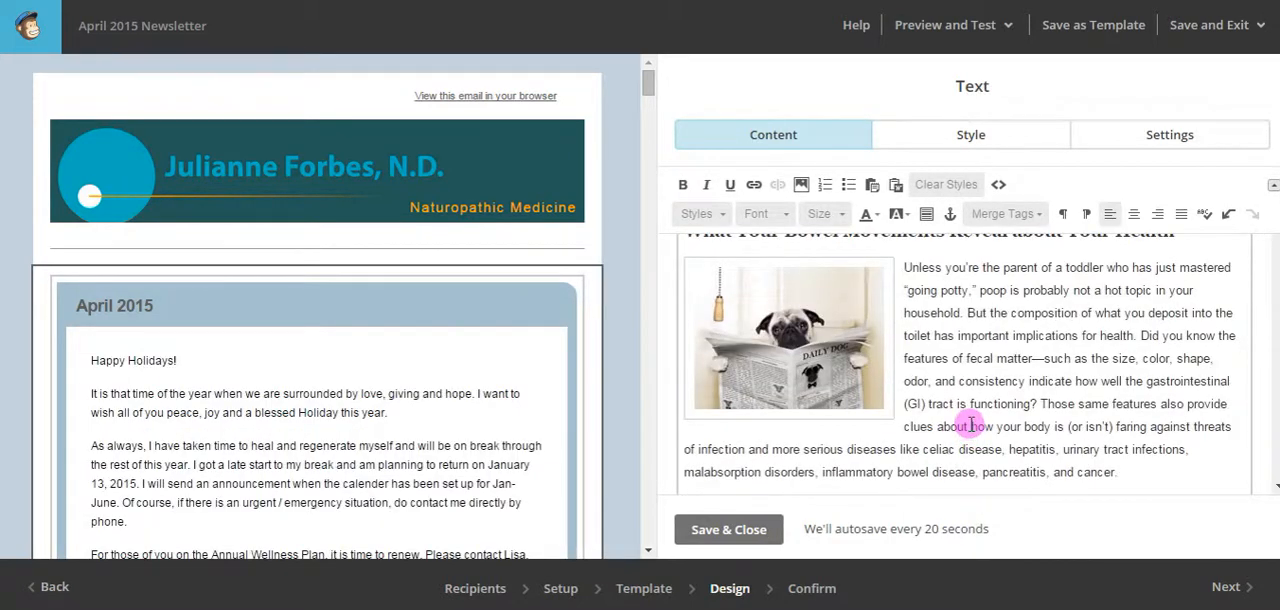
{"action": "scroll", "coordinate": [970, 426], "scroll_direction": "up", "scroll_amount": 15}
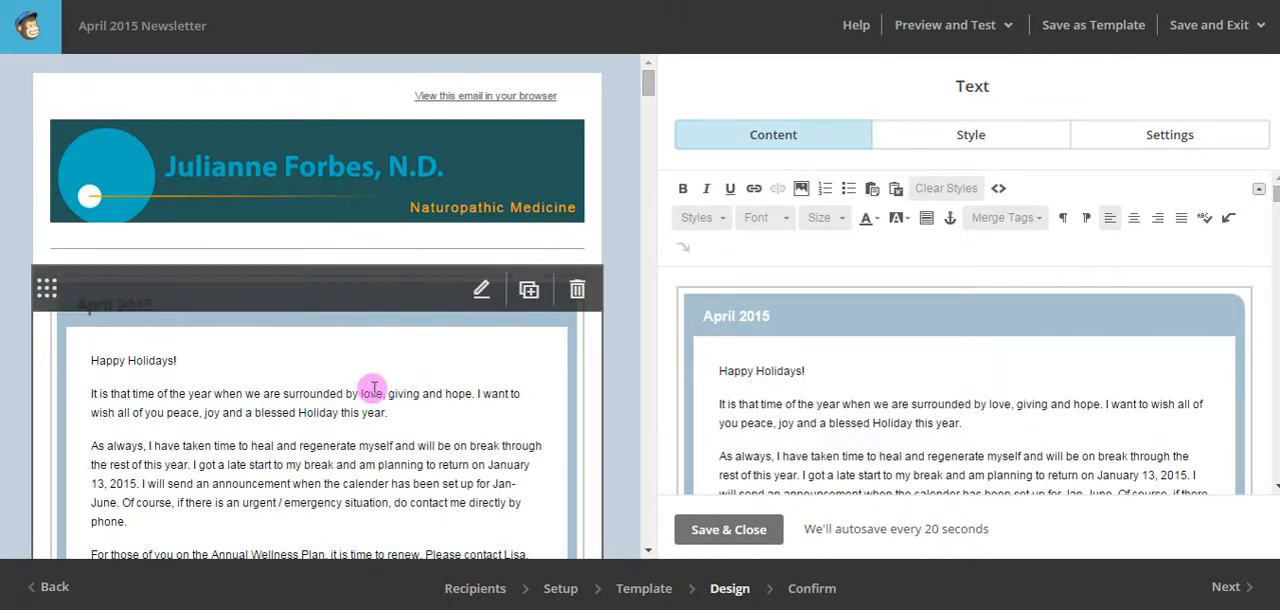
{"action": "scroll", "coordinate": [373, 388], "scroll_direction": "down", "scroll_amount": 4}
{"action": "scroll", "coordinate": [450, 362], "scroll_direction": "up", "scroll_amount": 1}
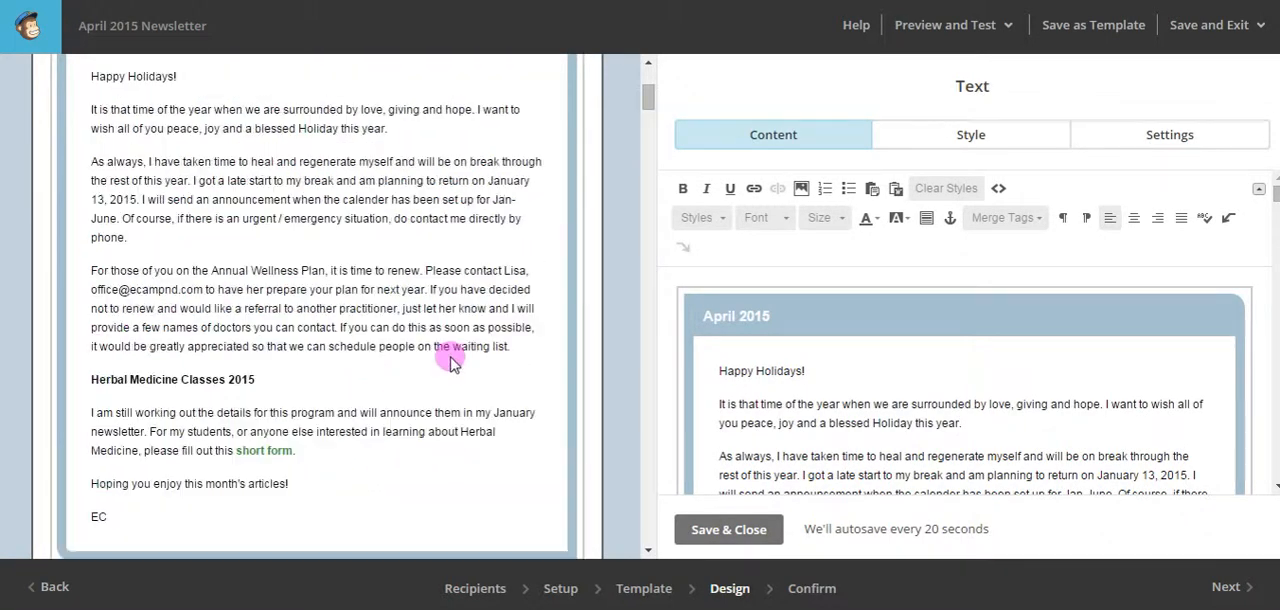
{"action": "scroll", "coordinate": [450, 362], "scroll_direction": "up", "scroll_amount": 3}
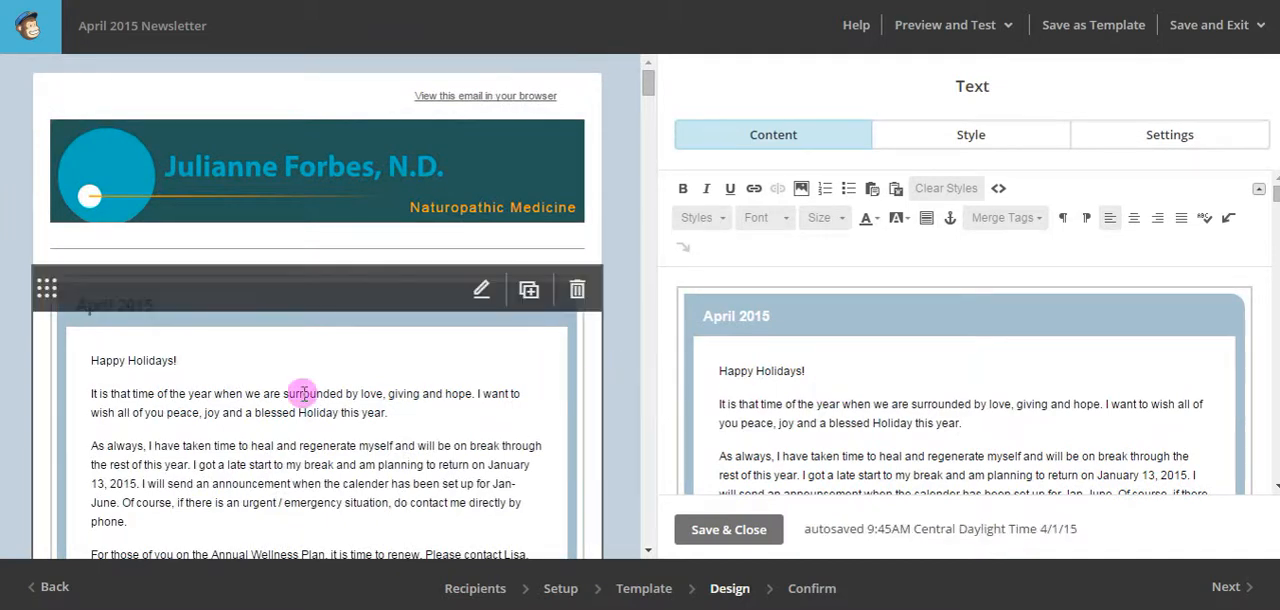
{"action": "scroll", "coordinate": [303, 393], "scroll_direction": "down", "scroll_amount": 6}
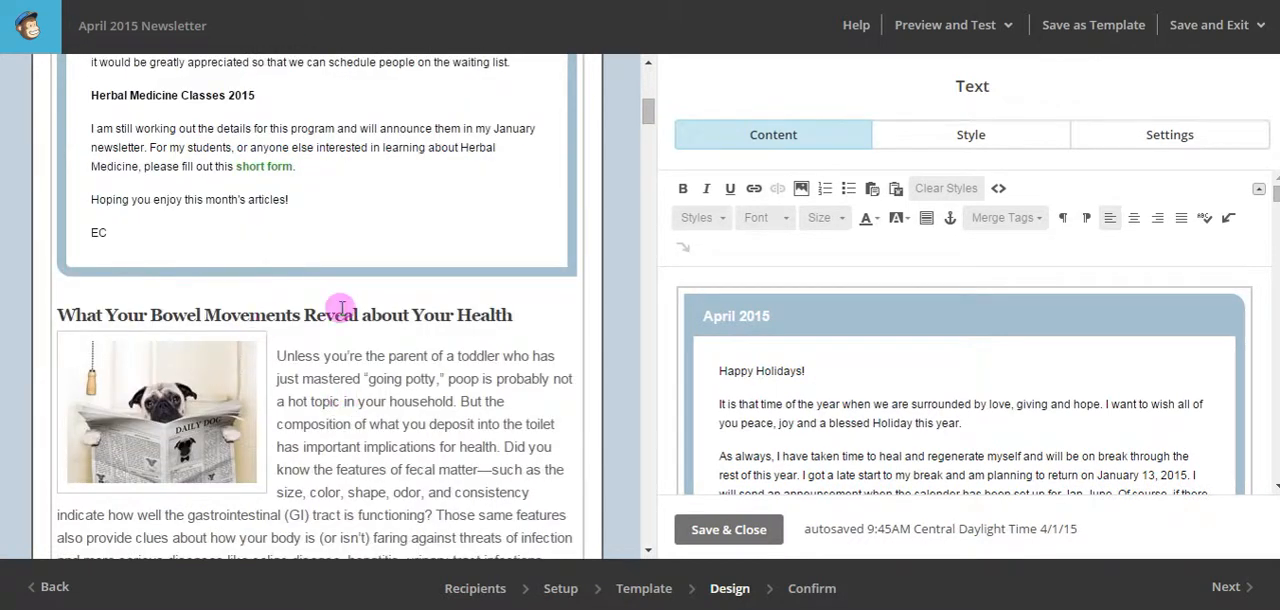
Delete the divider block between the newsletter header and the April 2015 box.
{"action": "scroll", "coordinate": [414, 371], "scroll_direction": "up", "scroll_amount": 6}
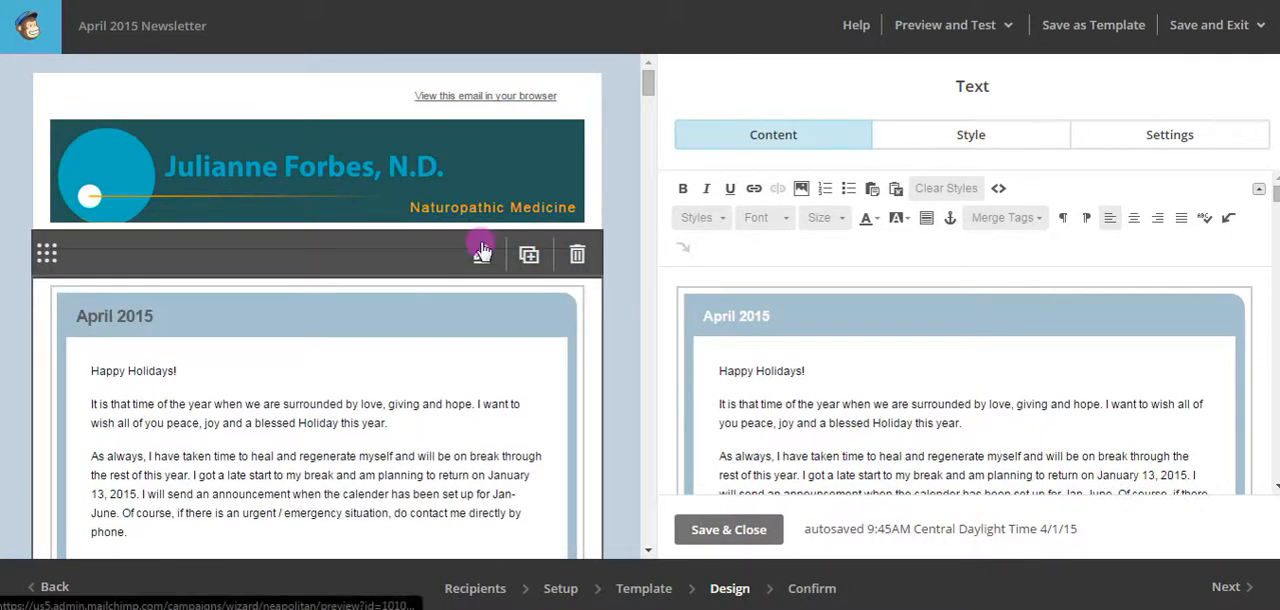
{"action": "left_click", "coordinate": [577, 254]}
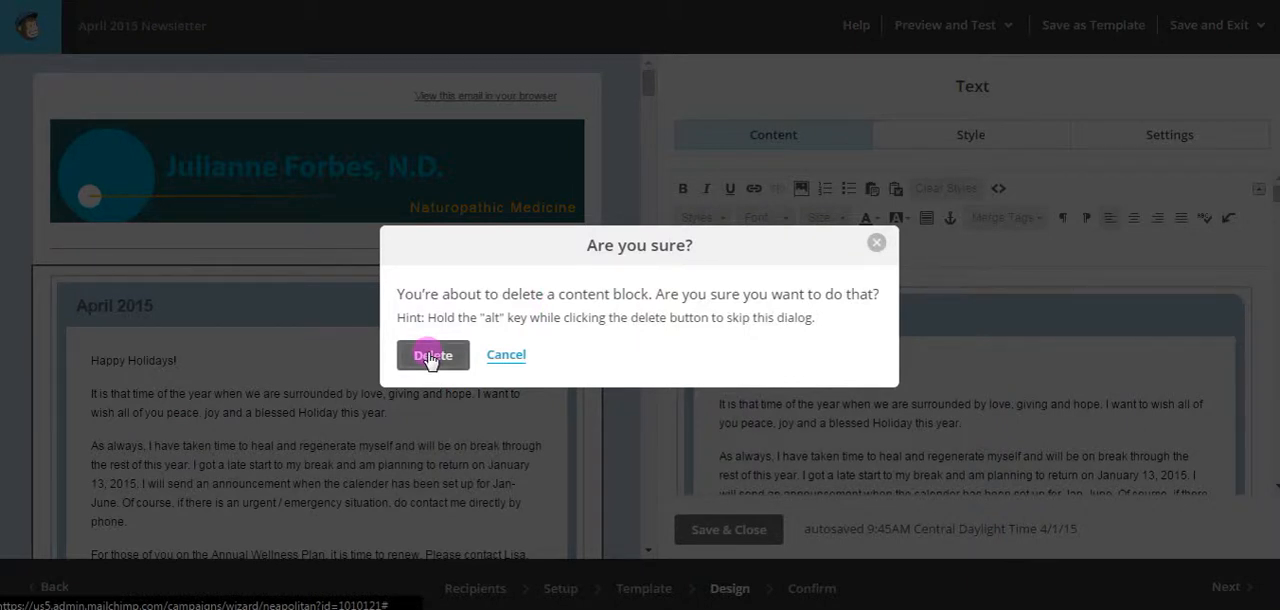
{"action": "left_click", "coordinate": [432, 357]}
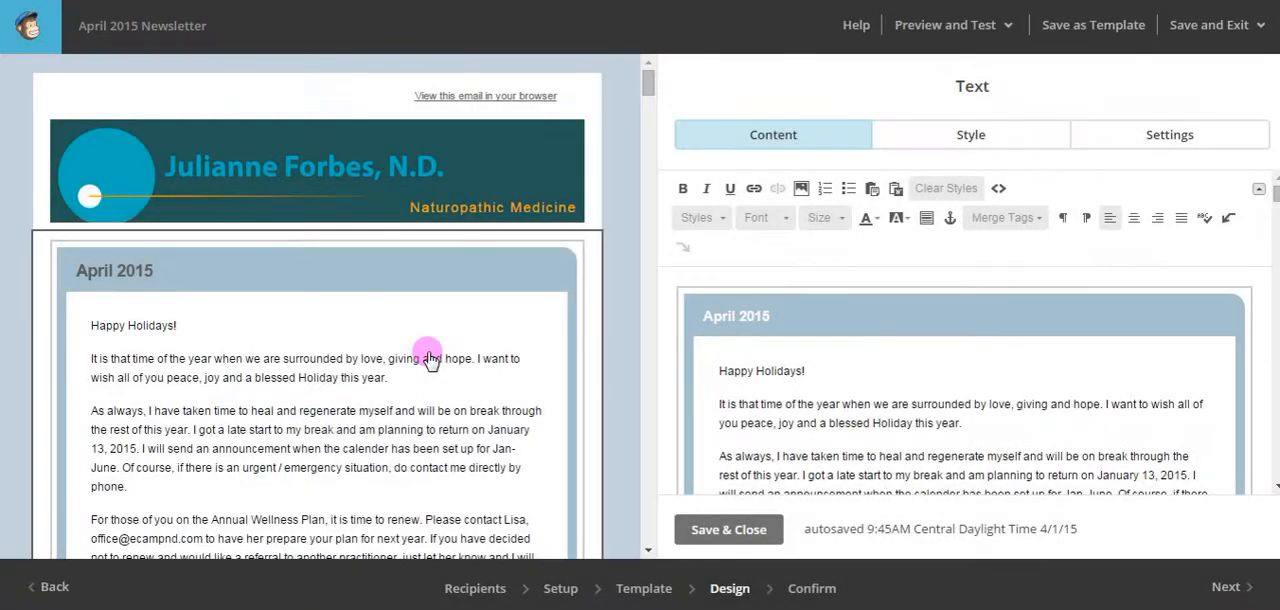
Check the pasted letter in the text editor, then save and close the text block.
{"action": "scroll", "coordinate": [1085, 408], "scroll_direction": "down", "scroll_amount": 3}
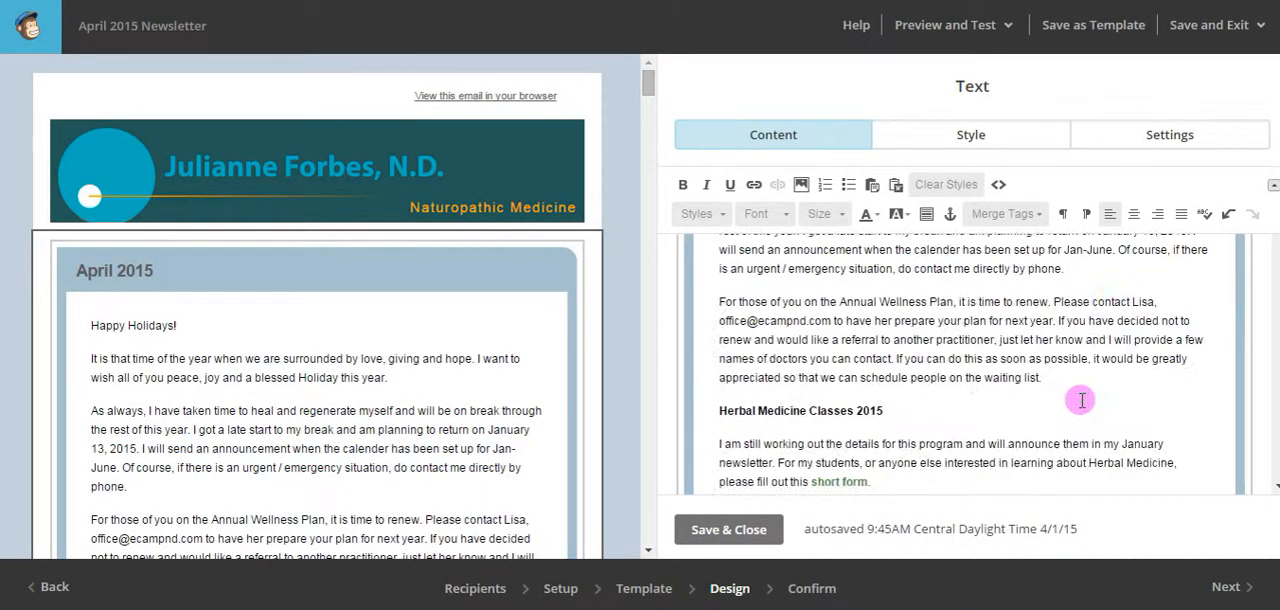
{"action": "scroll", "coordinate": [1082, 400], "scroll_direction": "up", "scroll_amount": 3}
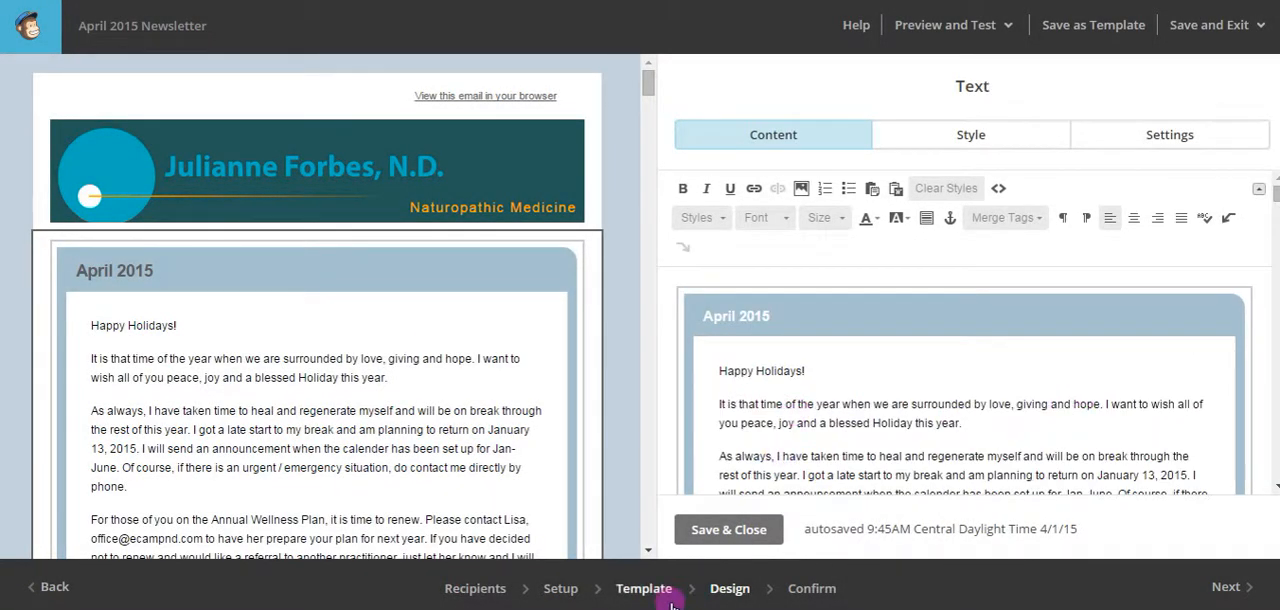
{"action": "left_click", "coordinate": [700, 532]}
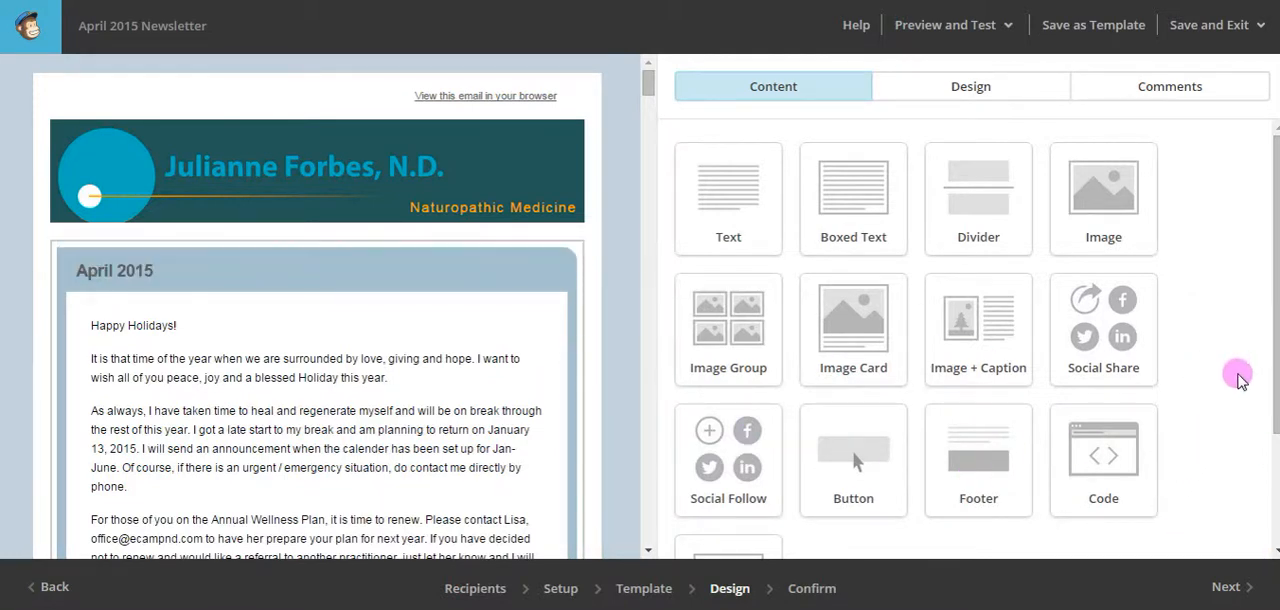
Add a Social Share block directly beneath the newsletter header, above the April 2015 box.
{"action": "left_click_drag", "start_coordinate": [1272, 388], "coordinate": [1270, 292]}
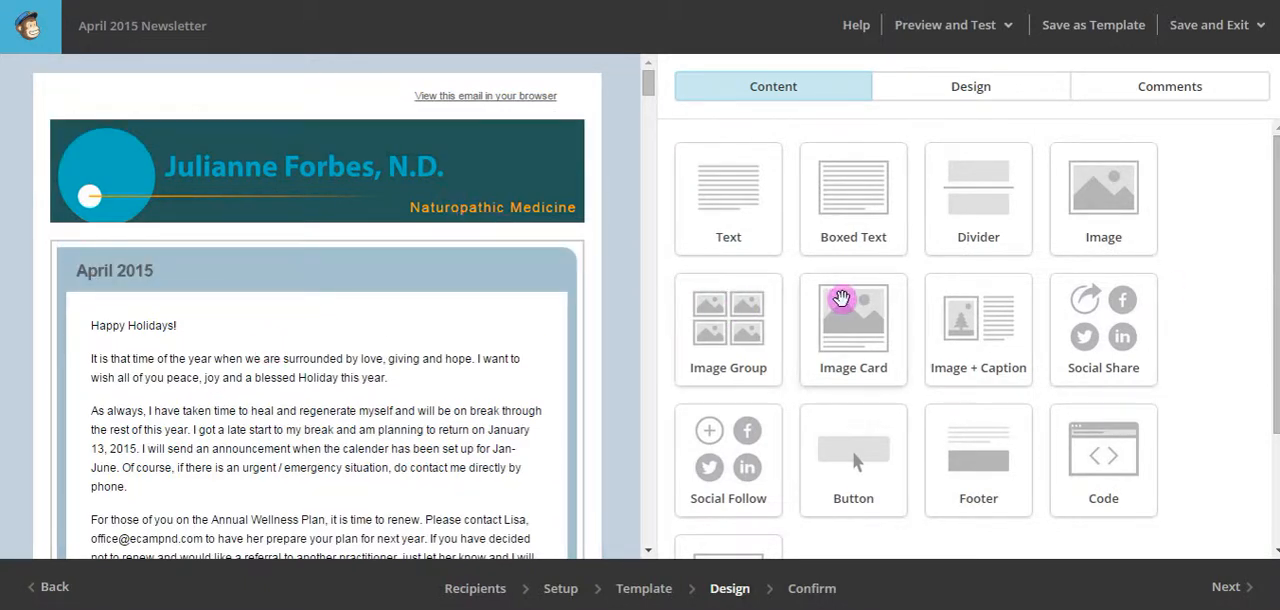
{"action": "scroll", "coordinate": [843, 297], "scroll_direction": "down", "scroll_amount": 2}
{"action": "scroll", "coordinate": [468, 360], "scroll_direction": "down", "scroll_amount": 3}
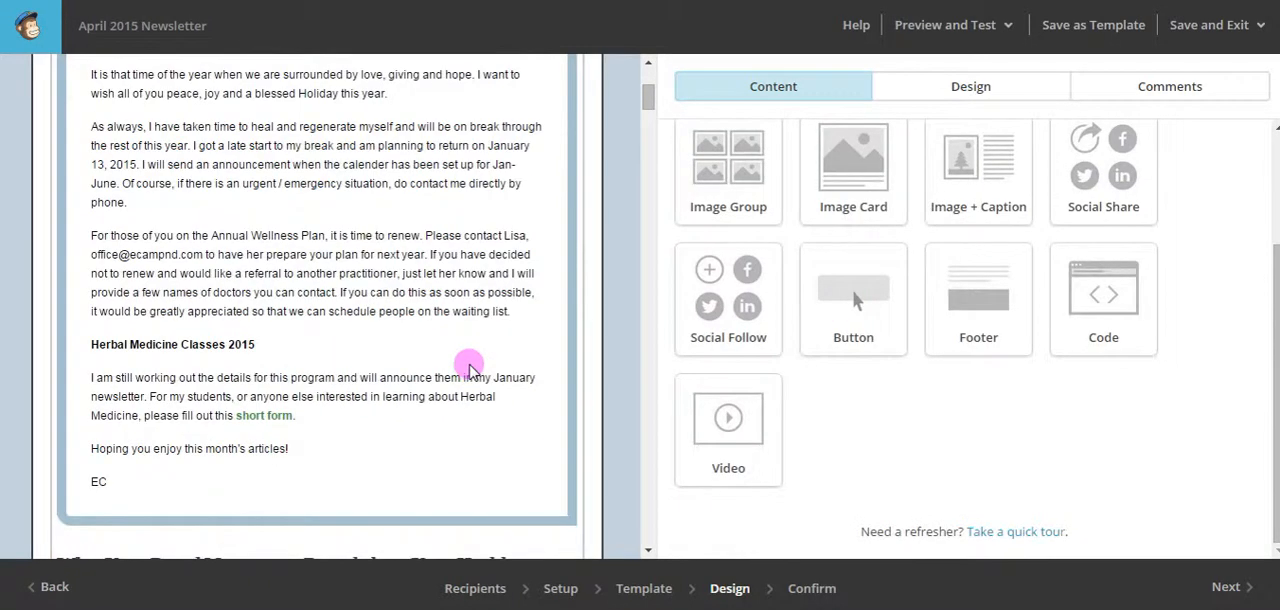
{"action": "scroll", "coordinate": [468, 366], "scroll_direction": "down", "scroll_amount": 1}
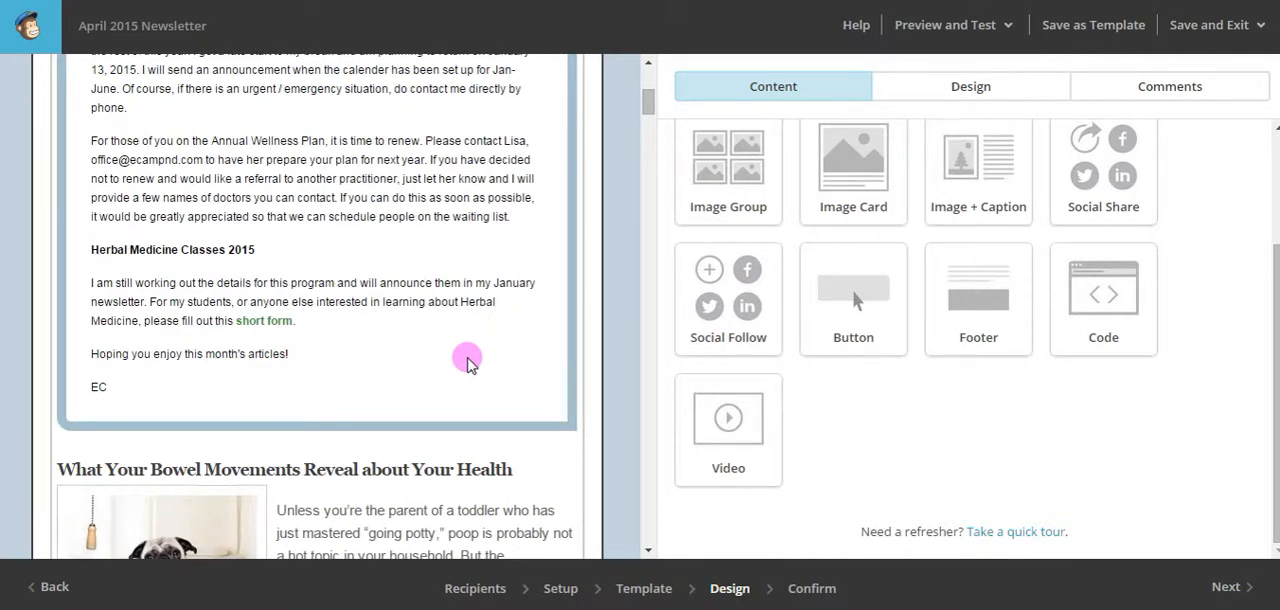
{"action": "scroll", "coordinate": [470, 362], "scroll_direction": "up", "scroll_amount": 4}
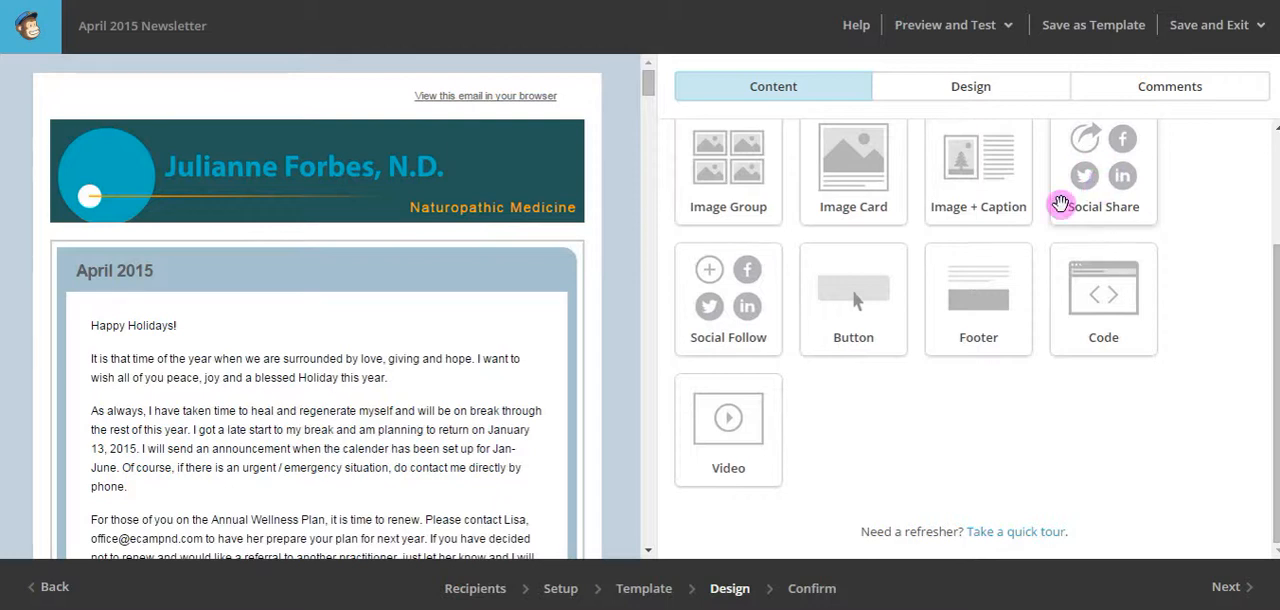
{"action": "left_click_drag", "start_coordinate": [1094, 180], "coordinate": [392, 248]}
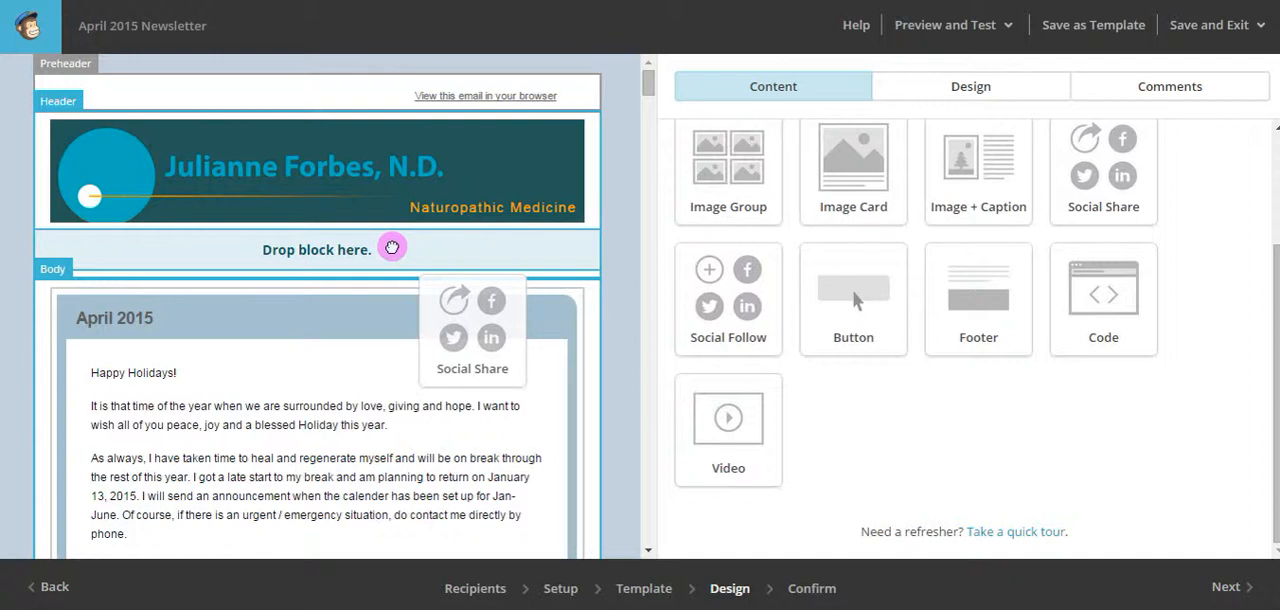
{"action": "left_click_drag", "start_coordinate": [392, 248], "coordinate": [488, 340]}
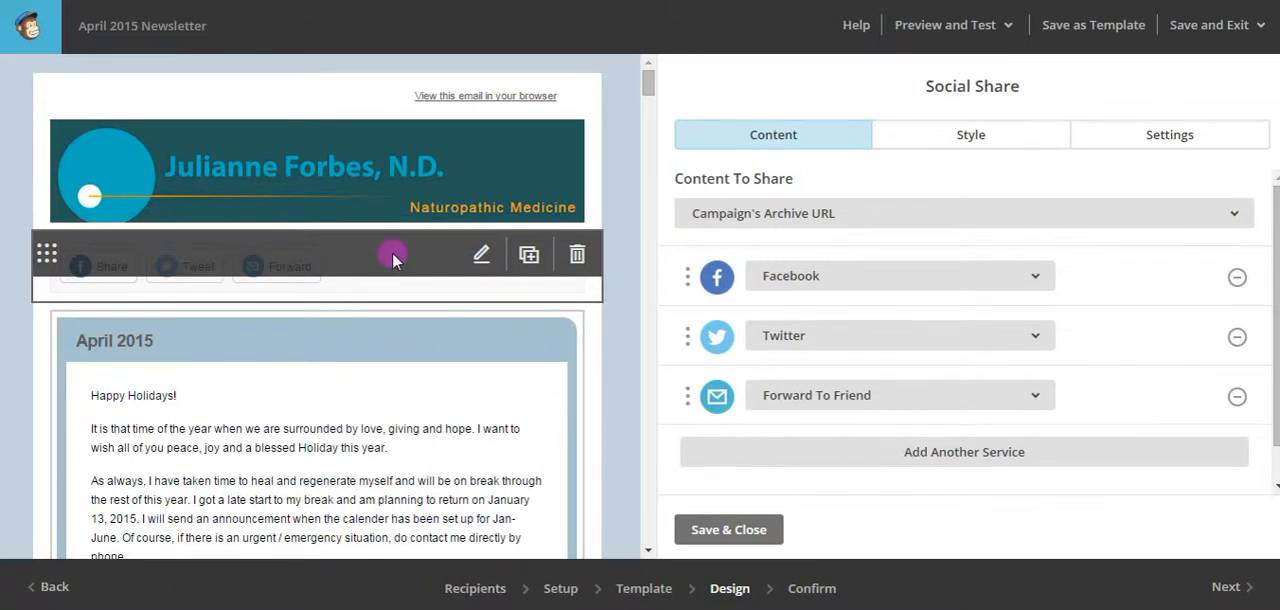
Add Google +1 as a fourth service in the Social Share block.
{"action": "scroll", "coordinate": [1120, 268], "scroll_direction": "down", "scroll_amount": 1}
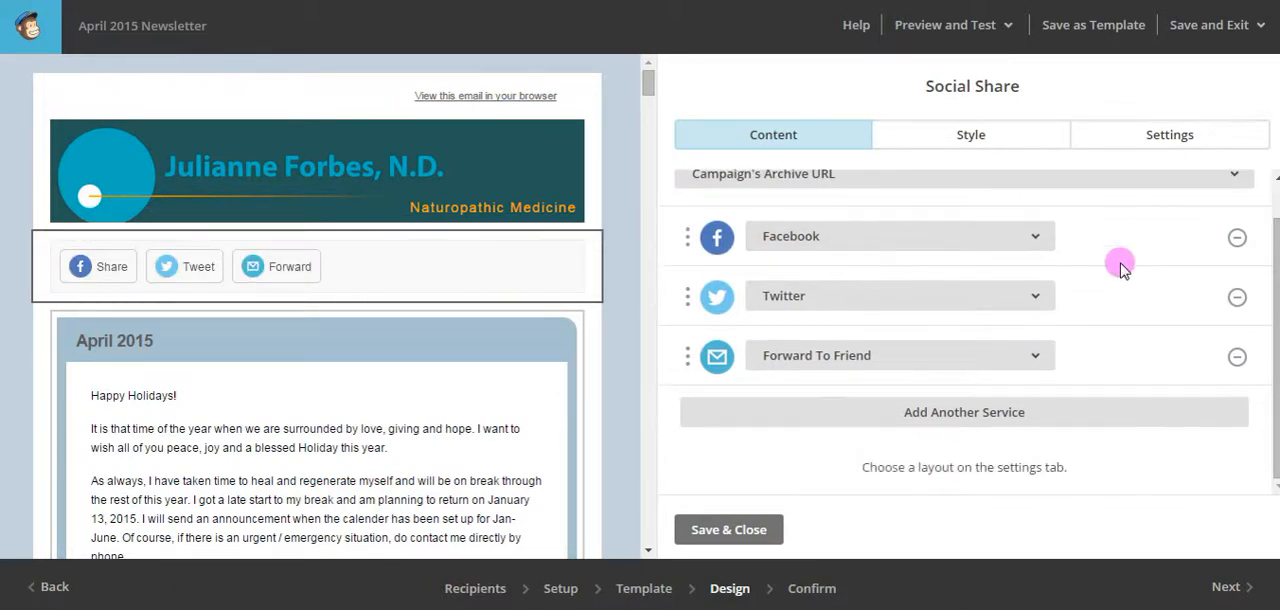
{"action": "left_click", "coordinate": [962, 419]}
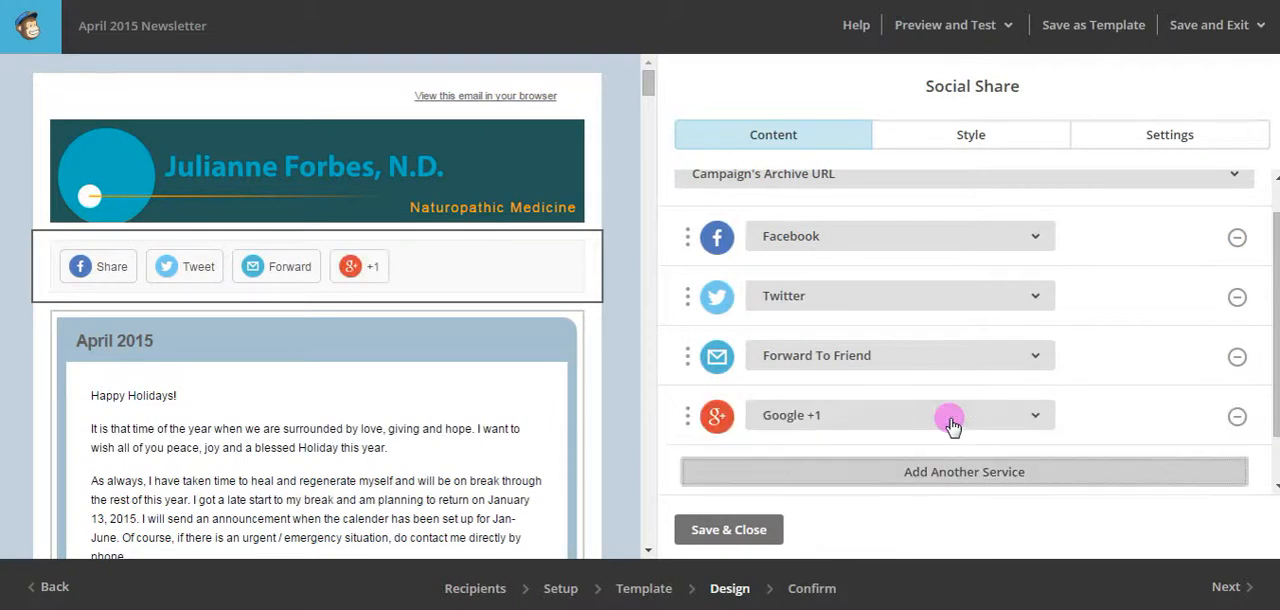
{"action": "scroll", "coordinate": [1116, 393], "scroll_direction": "down", "scroll_amount": 2}
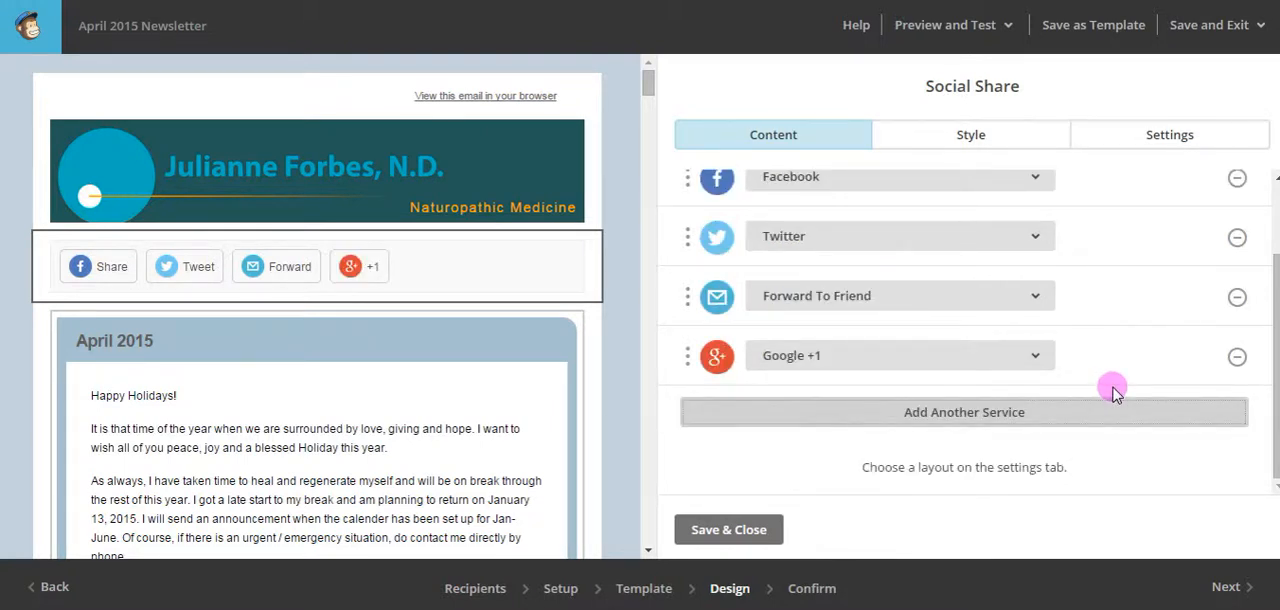
{"action": "scroll", "coordinate": [1108, 380], "scroll_direction": "up", "scroll_amount": 1}
{"action": "scroll", "coordinate": [1108, 372], "scroll_direction": "down", "scroll_amount": 1}
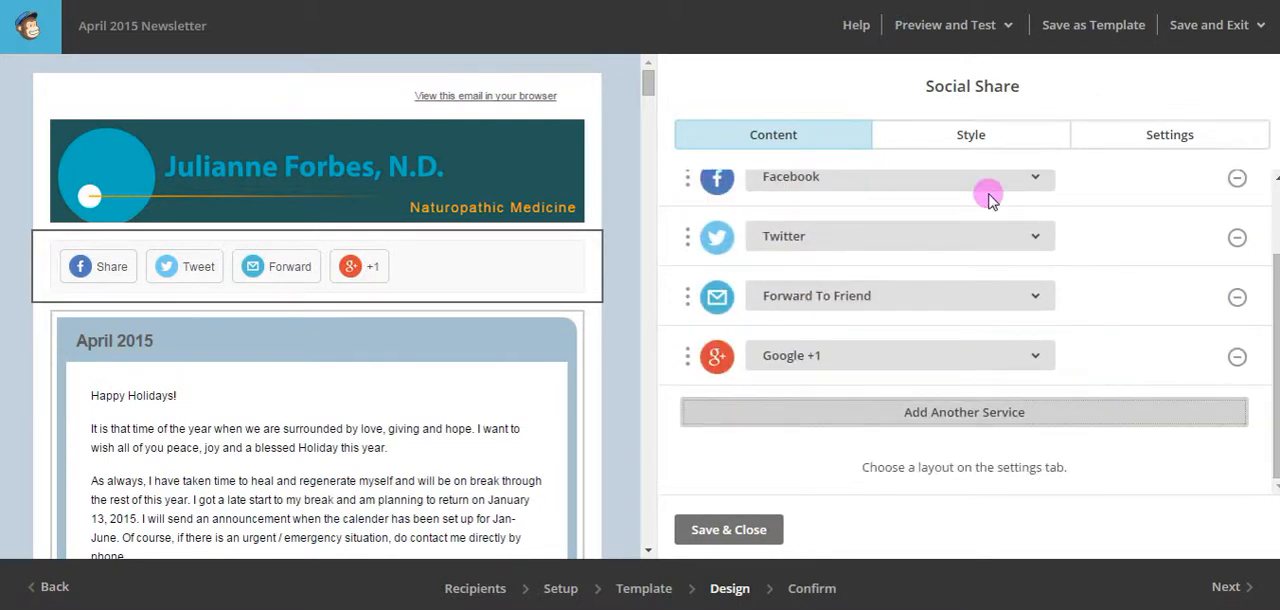
Examine the Social Share block's style options for container background, button borders and text color.
{"action": "left_click", "coordinate": [972, 141]}
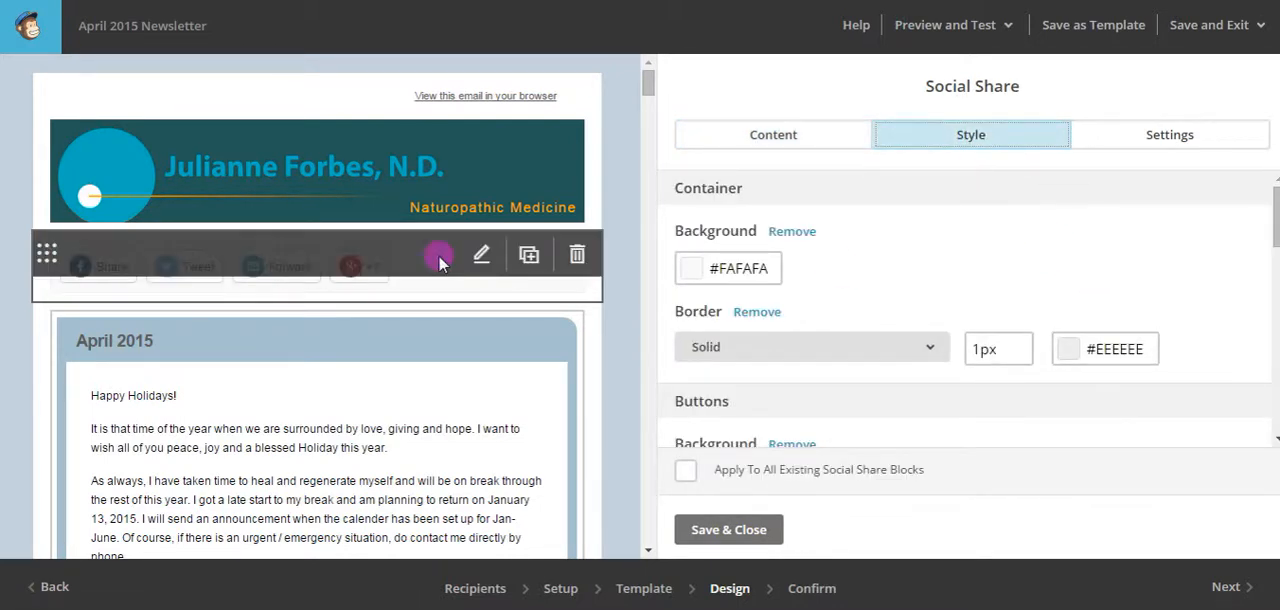
{"action": "left_click", "coordinate": [770, 268]}
{"action": "scroll", "coordinate": [877, 374], "scroll_direction": "down", "scroll_amount": 3}
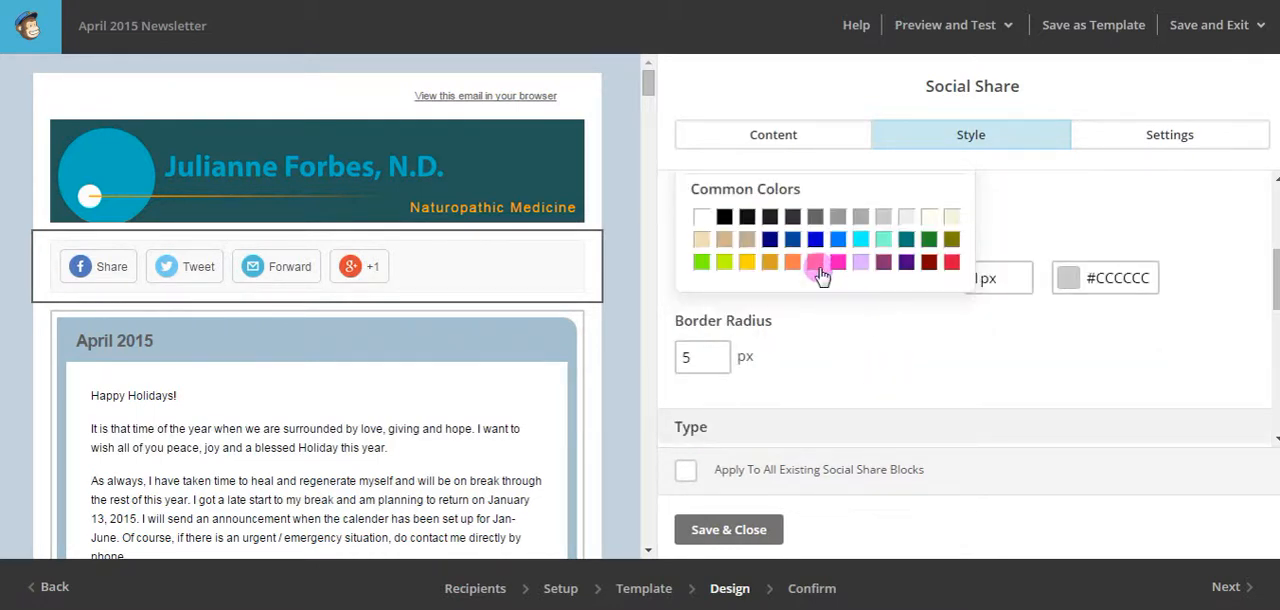
{"action": "scroll", "coordinate": [889, 237], "scroll_direction": "up", "scroll_amount": 2}
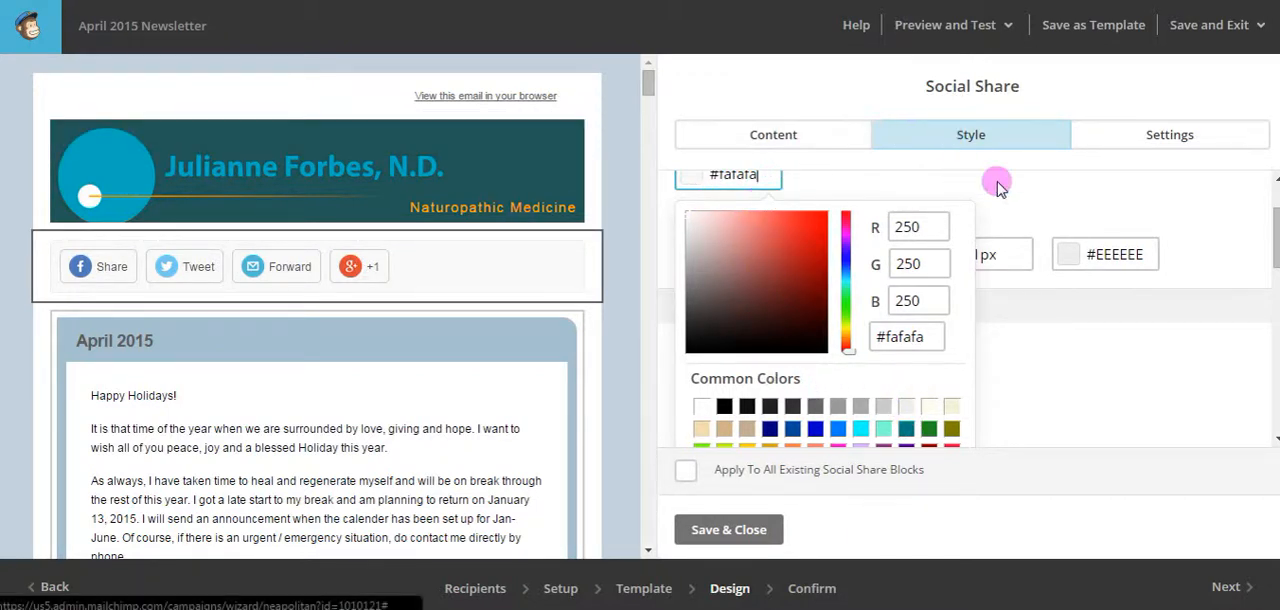
{"action": "left_click", "coordinate": [1043, 370]}
{"action": "scroll", "coordinate": [990, 366], "scroll_direction": "down", "scroll_amount": 1}
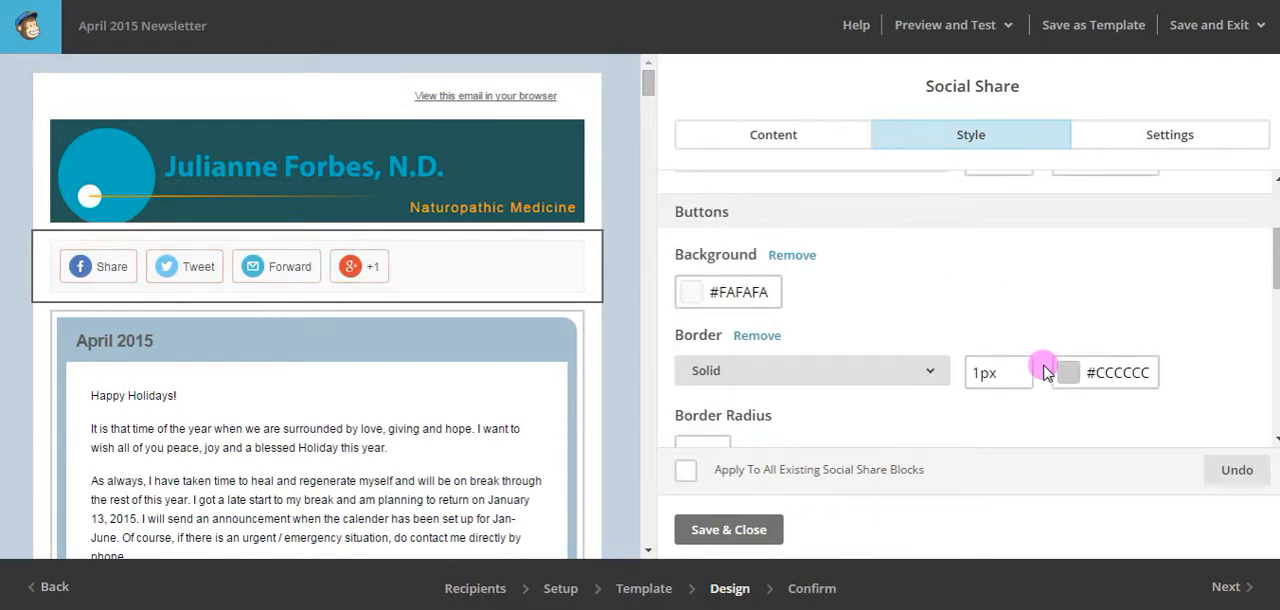
{"action": "scroll", "coordinate": [990, 292], "scroll_direction": "down", "scroll_amount": 4}
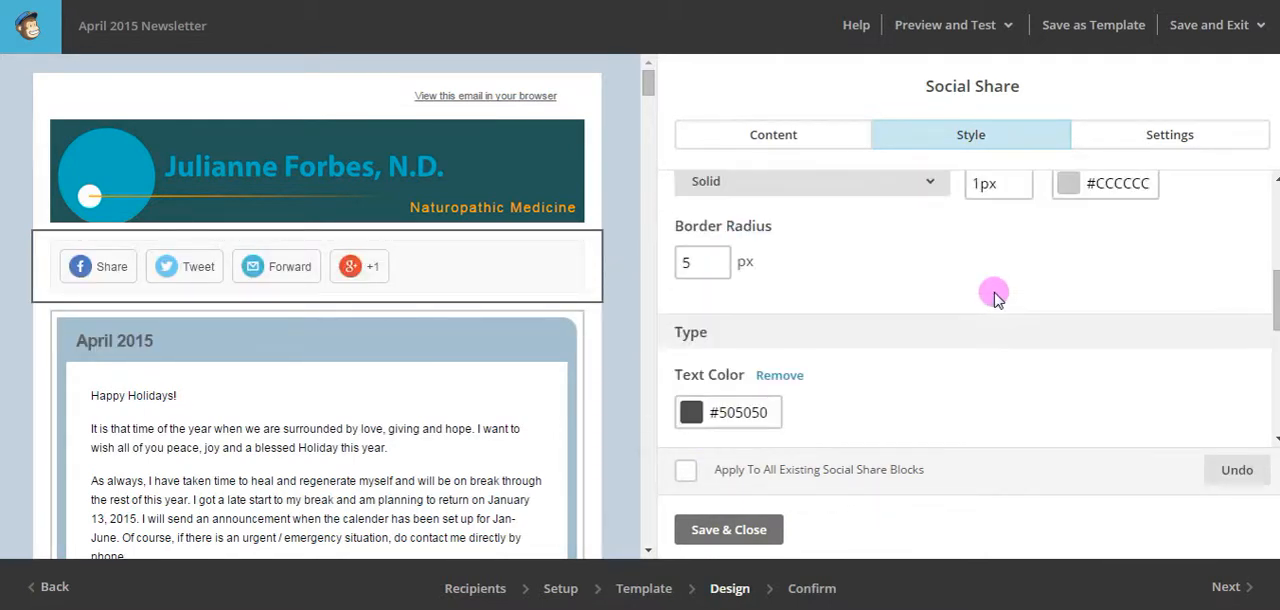
{"action": "scroll", "coordinate": [995, 298], "scroll_direction": "down", "scroll_amount": 2}
Set the Social Share block's alignment to Center and look over its layout and icon style options.
{"action": "left_click", "coordinate": [1158, 142]}
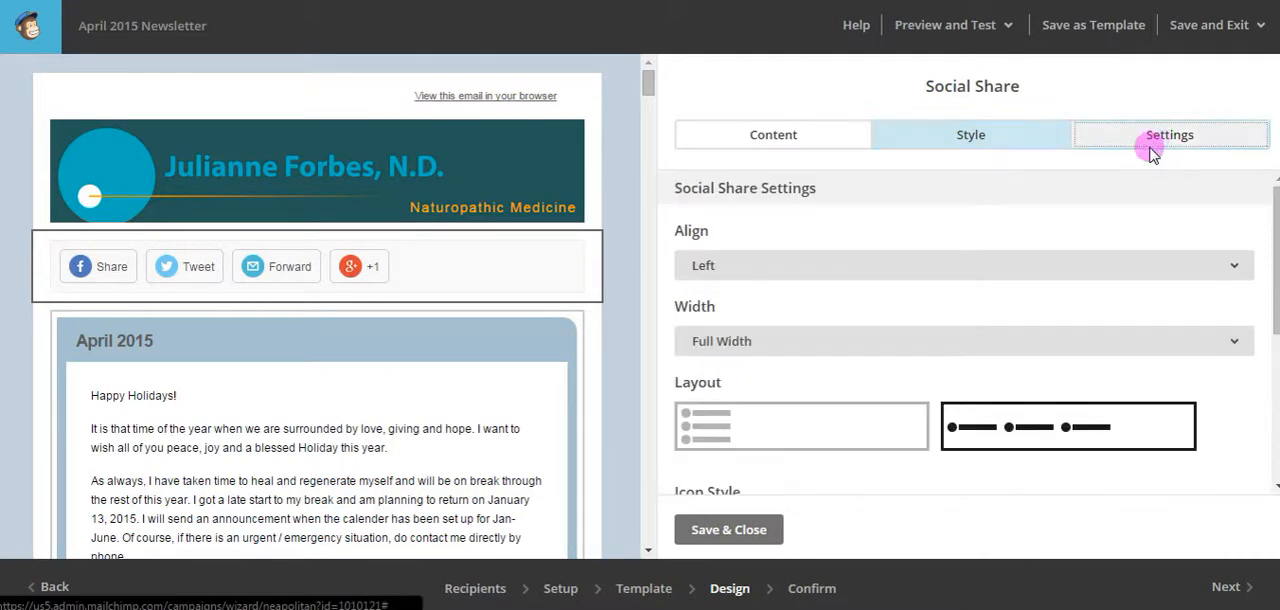
{"action": "scroll", "coordinate": [1030, 286], "scroll_direction": "down", "scroll_amount": 1}
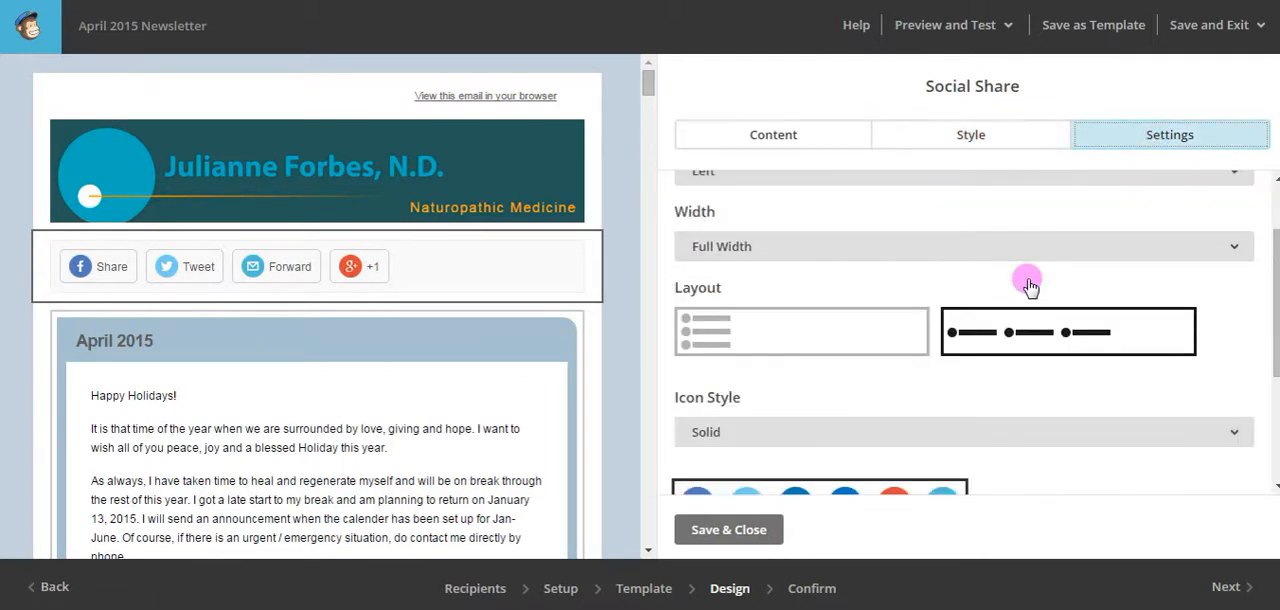
{"action": "scroll", "coordinate": [1030, 286], "scroll_direction": "up", "scroll_amount": 1}
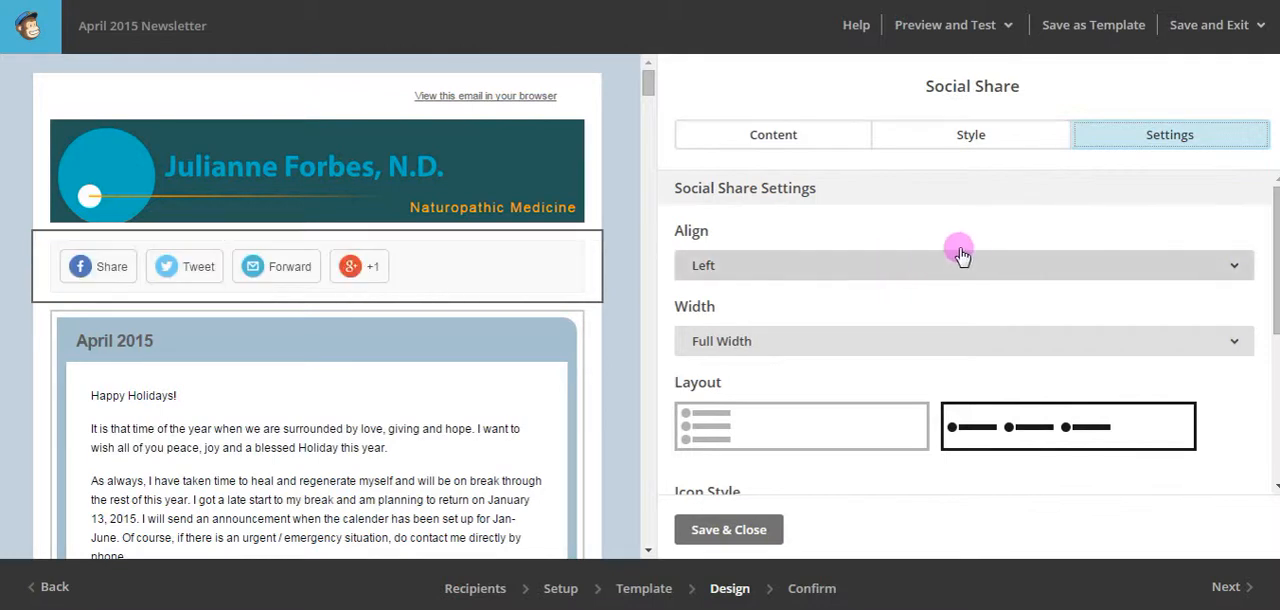
{"action": "left_click", "coordinate": [766, 270]}
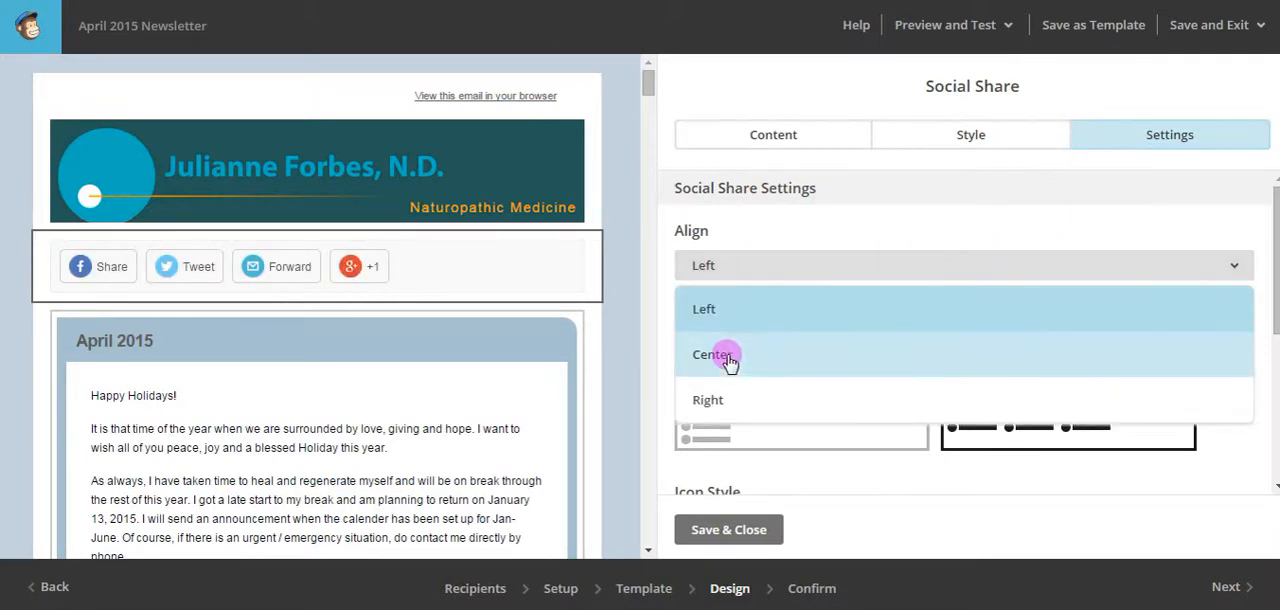
{"action": "left_click", "coordinate": [728, 358]}
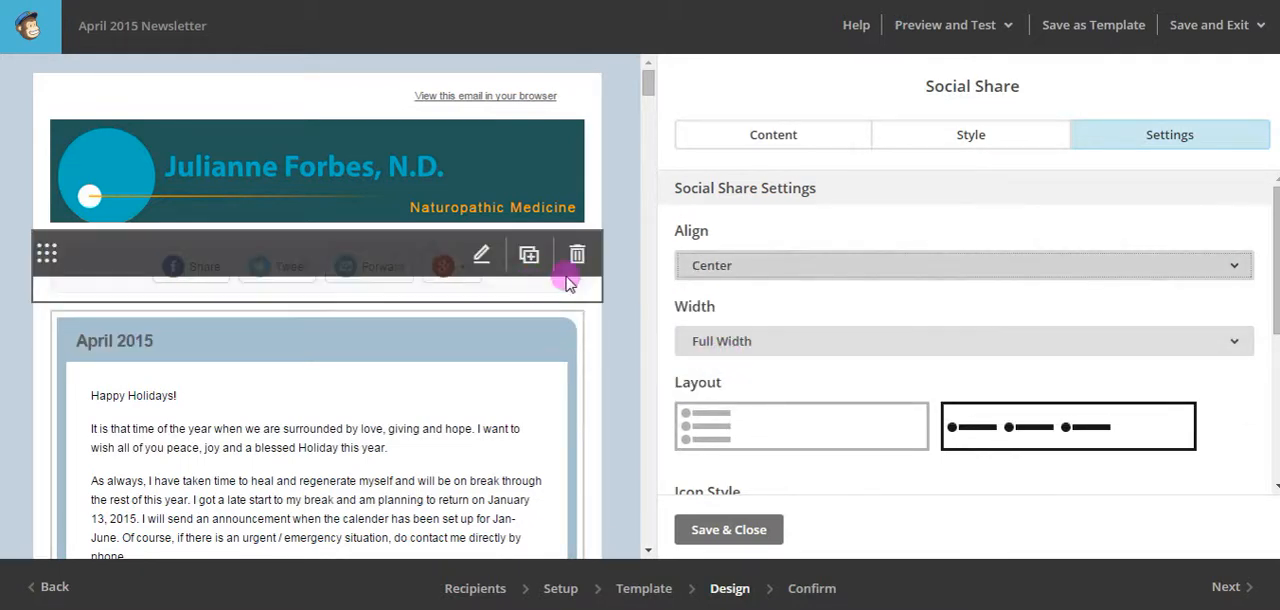
{"action": "scroll", "coordinate": [934, 347], "scroll_direction": "down", "scroll_amount": 1}
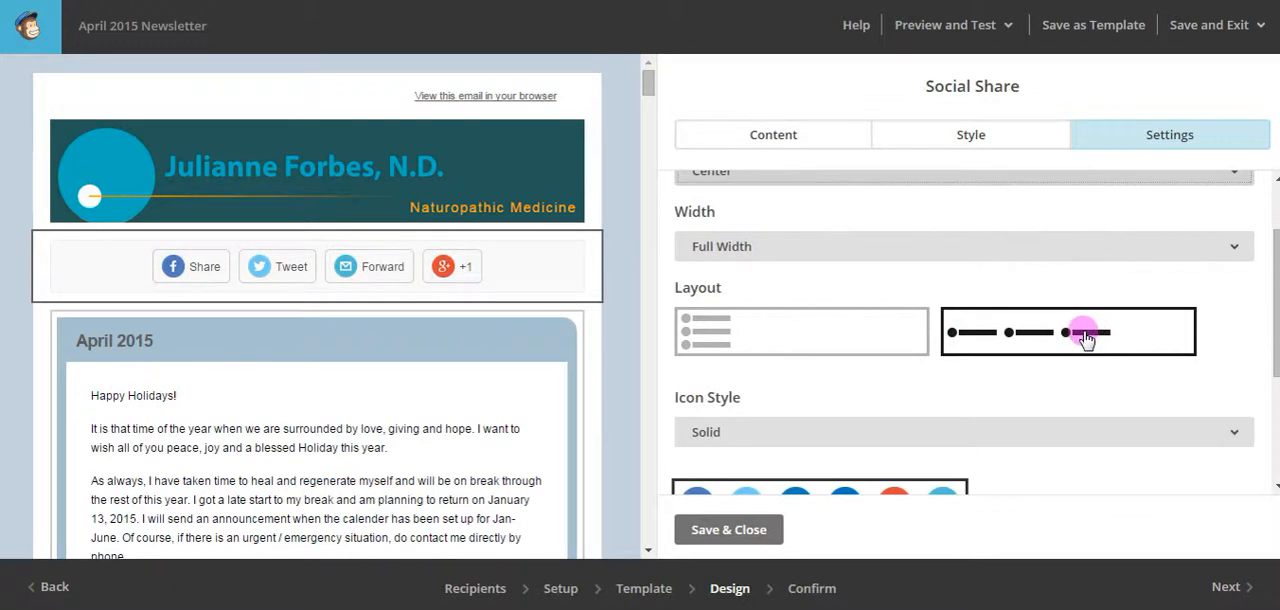
{"action": "scroll", "coordinate": [1090, 402], "scroll_direction": "down", "scroll_amount": 2}
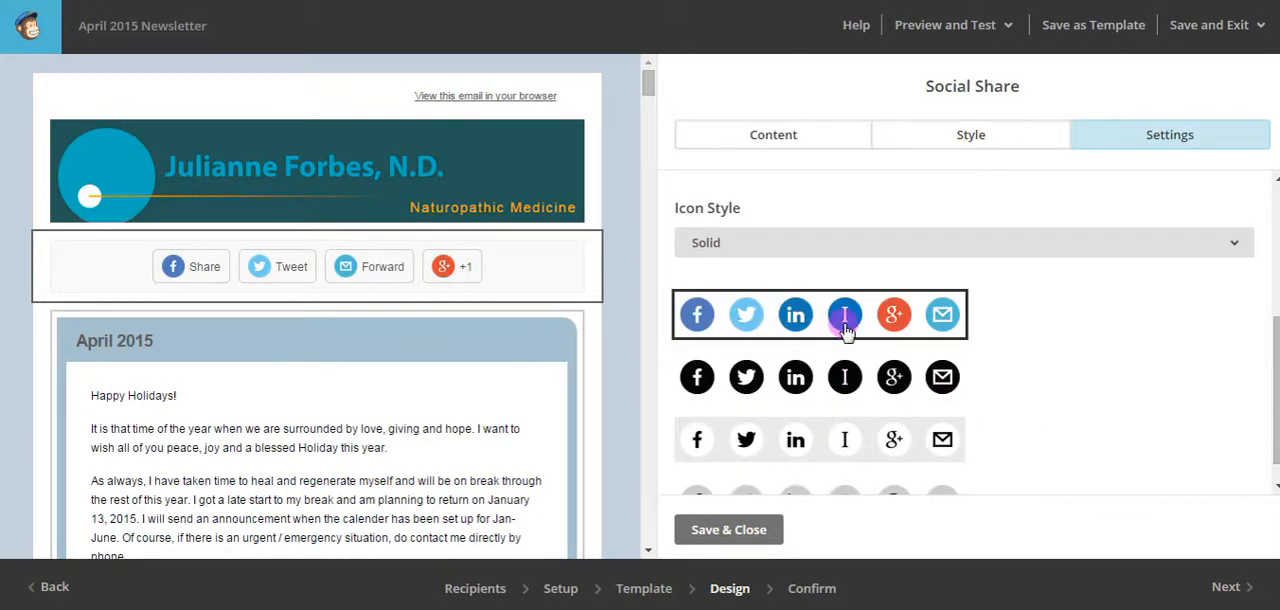
Apply the solid black-on-white icon set to the Social Share block, then save and close the block.
{"action": "left_click", "coordinate": [875, 445]}
{"action": "scroll", "coordinate": [1097, 375], "scroll_direction": "down", "scroll_amount": 1}
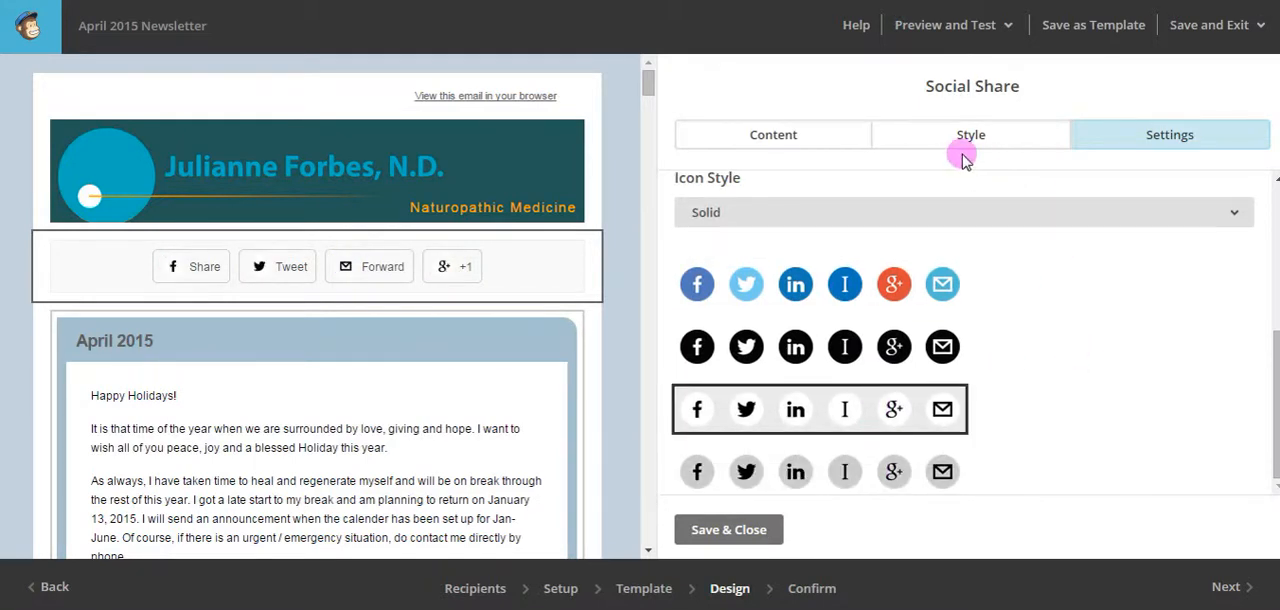
{"action": "left_click", "coordinate": [965, 138]}
{"action": "left_click", "coordinate": [728, 449]}
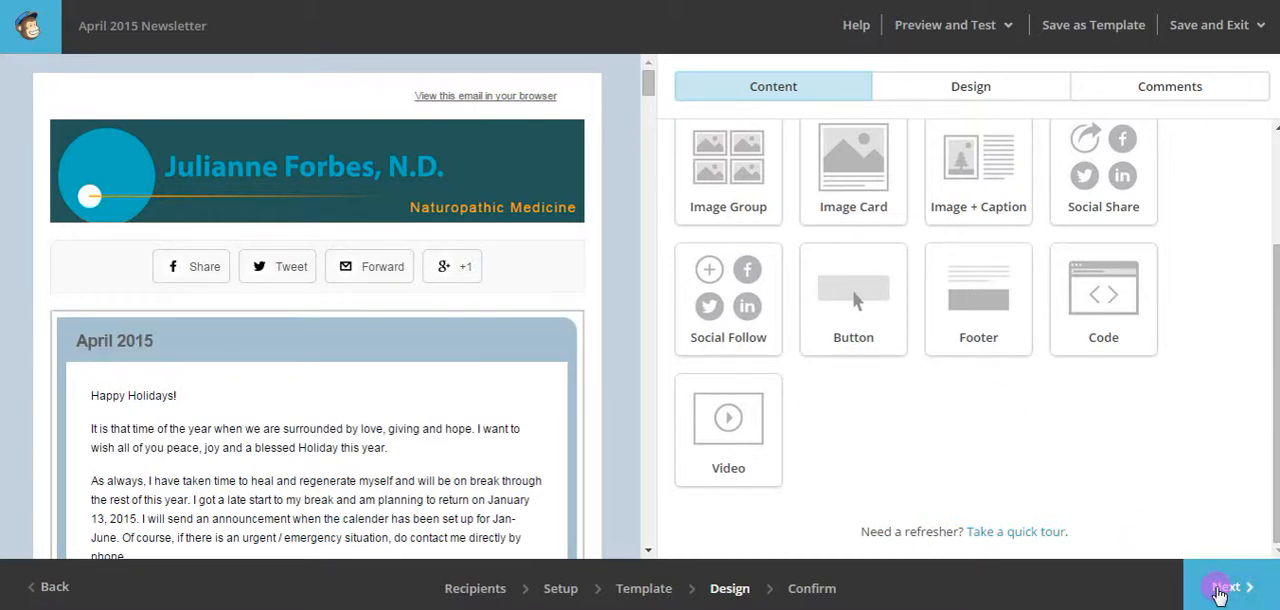
Examine the campaign's pre-send checklist, covering list, subject line, replies, tracking, email formats, Social Cards, authentication and MonkeyRewards.
{"action": "left_click", "coordinate": [1226, 587]}
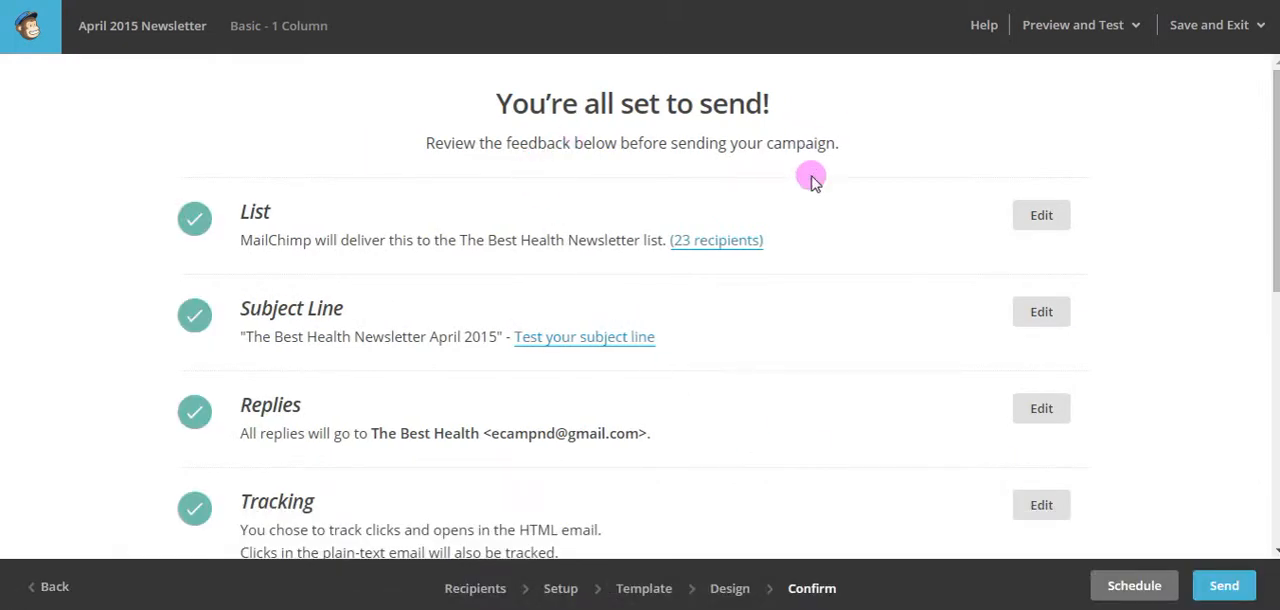
{"action": "scroll", "coordinate": [849, 256], "scroll_direction": "down", "scroll_amount": 1}
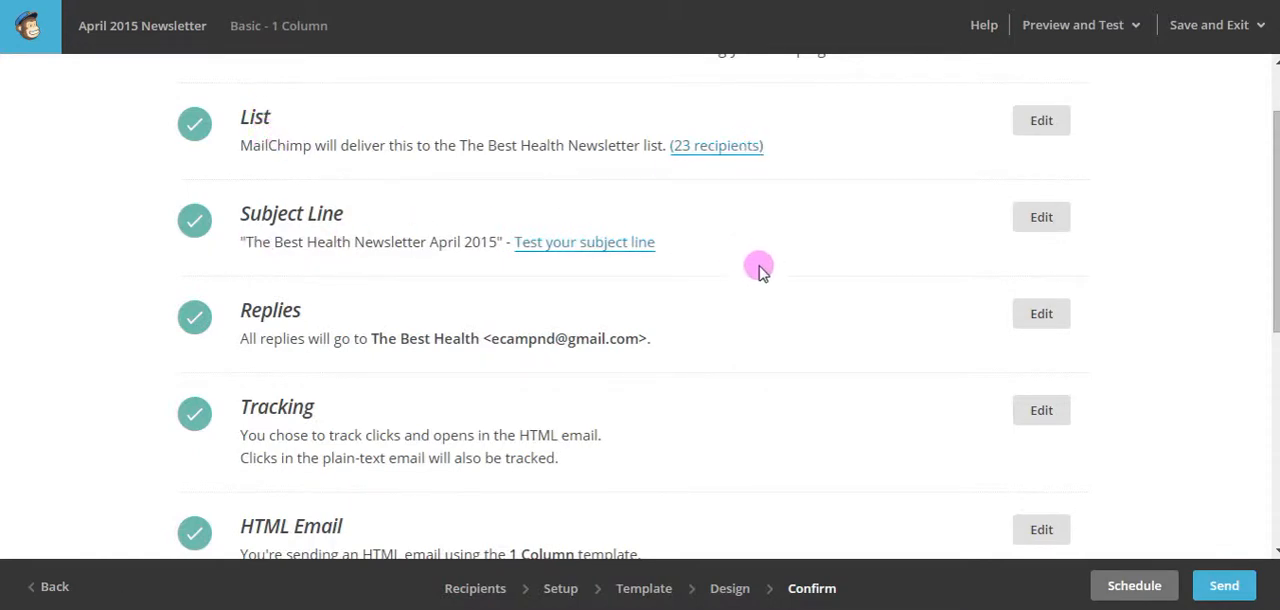
{"action": "scroll", "coordinate": [760, 268], "scroll_direction": "down", "scroll_amount": 3}
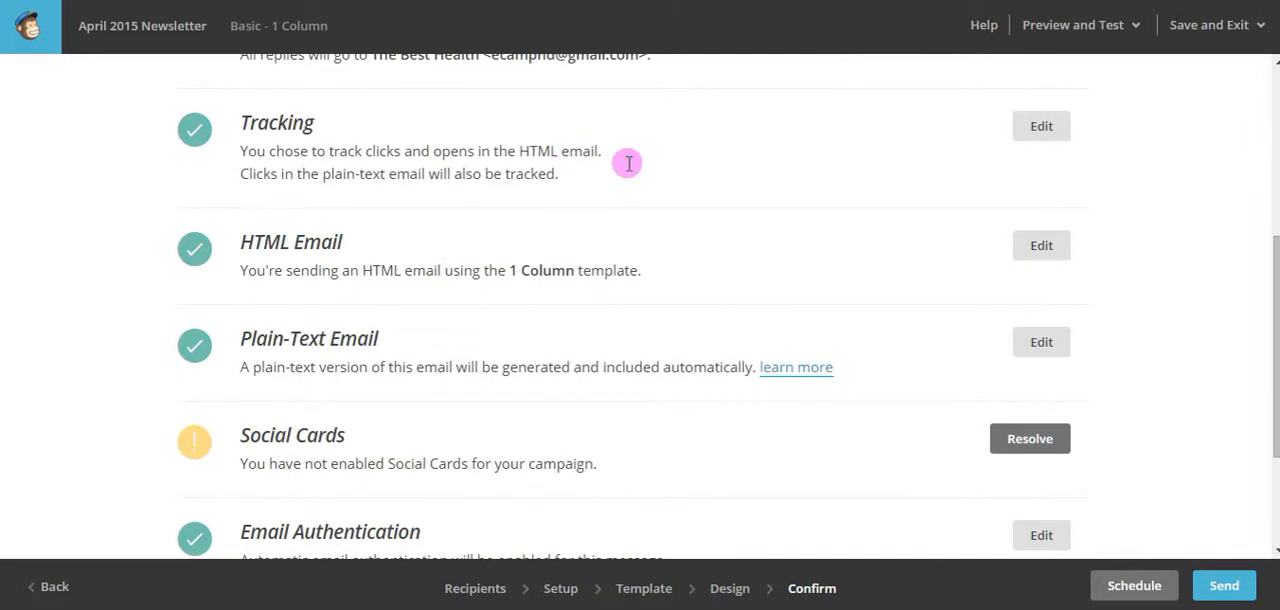
{"action": "scroll", "coordinate": [680, 200], "scroll_direction": "up", "scroll_amount": 1}
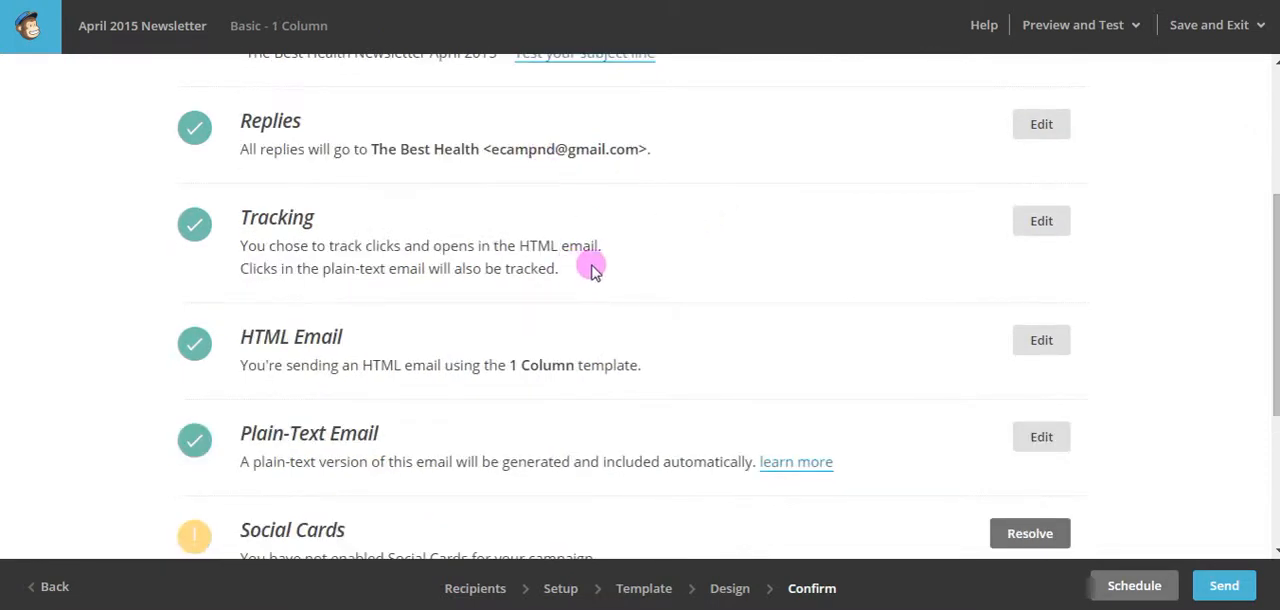
{"action": "scroll", "coordinate": [594, 266], "scroll_direction": "down", "scroll_amount": 1}
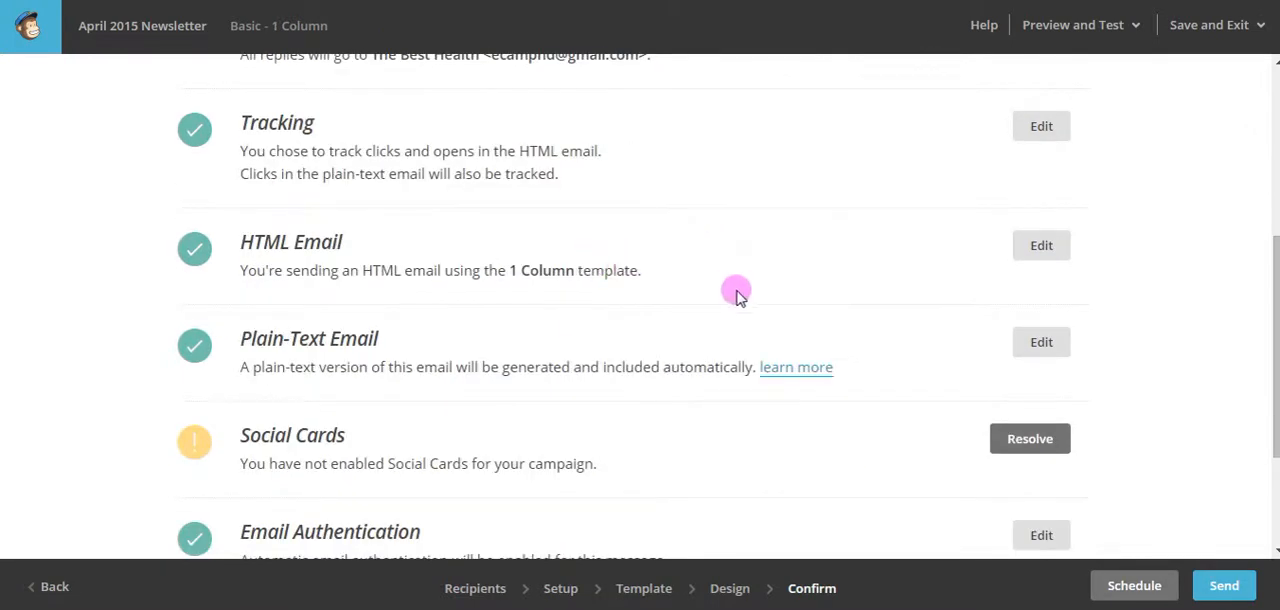
{"action": "scroll", "coordinate": [737, 292], "scroll_direction": "down", "scroll_amount": 2}
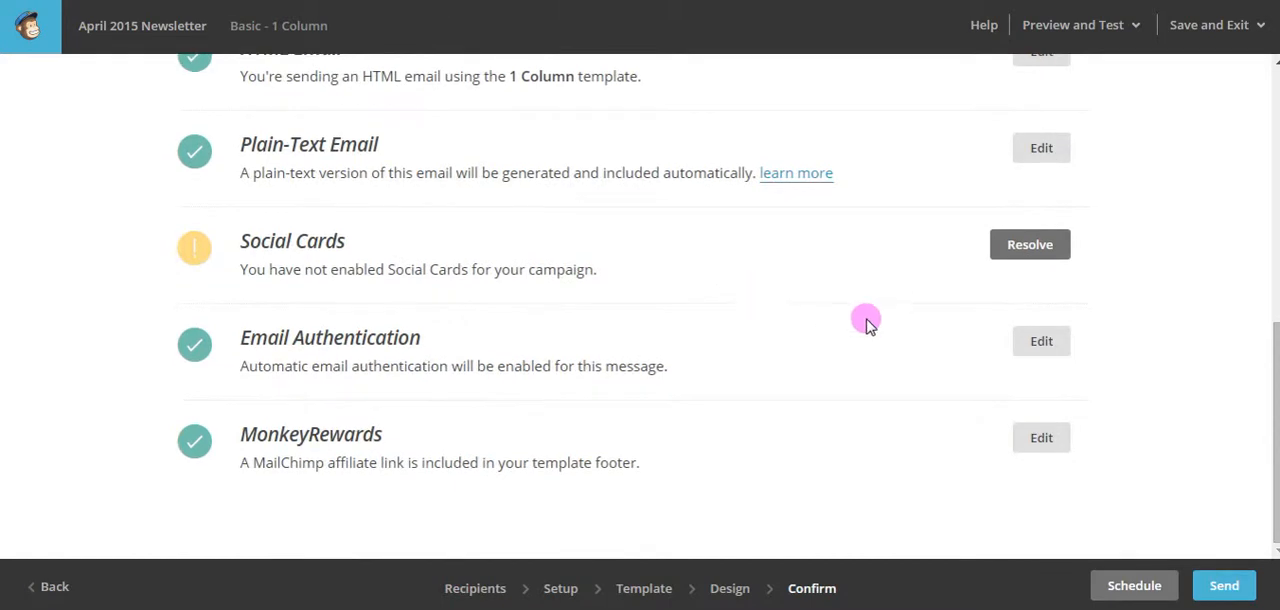
{"action": "scroll", "coordinate": [946, 340], "scroll_direction": "up", "scroll_amount": 6}
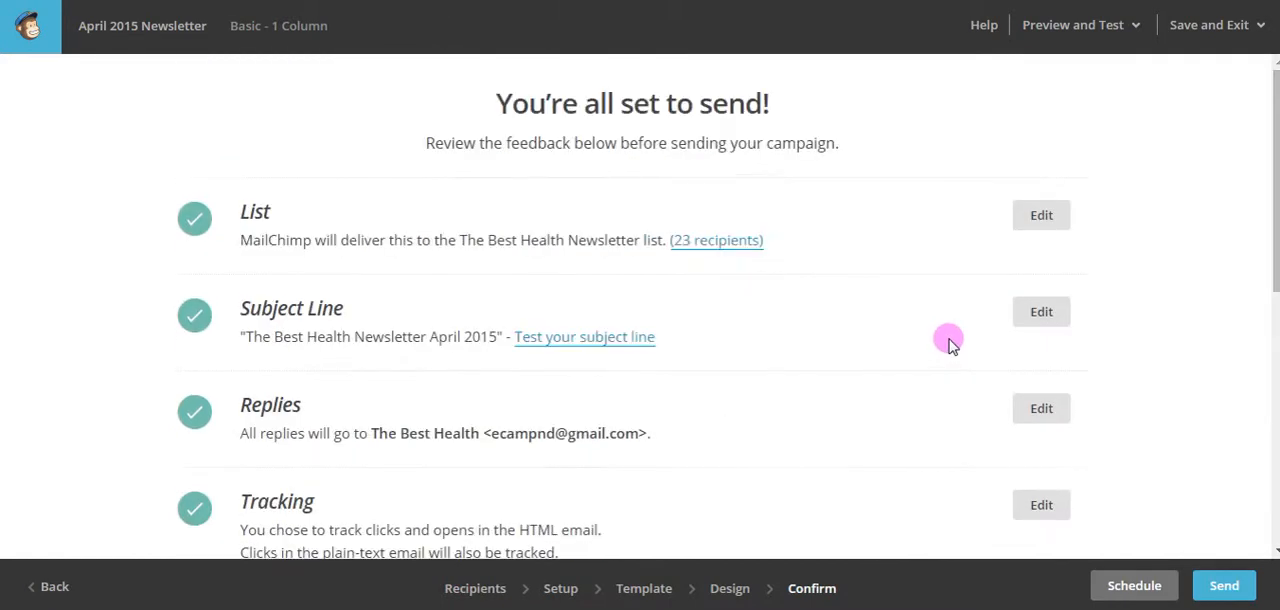
{"action": "scroll", "coordinate": [1220, 400], "scroll_direction": "down", "scroll_amount": 4}
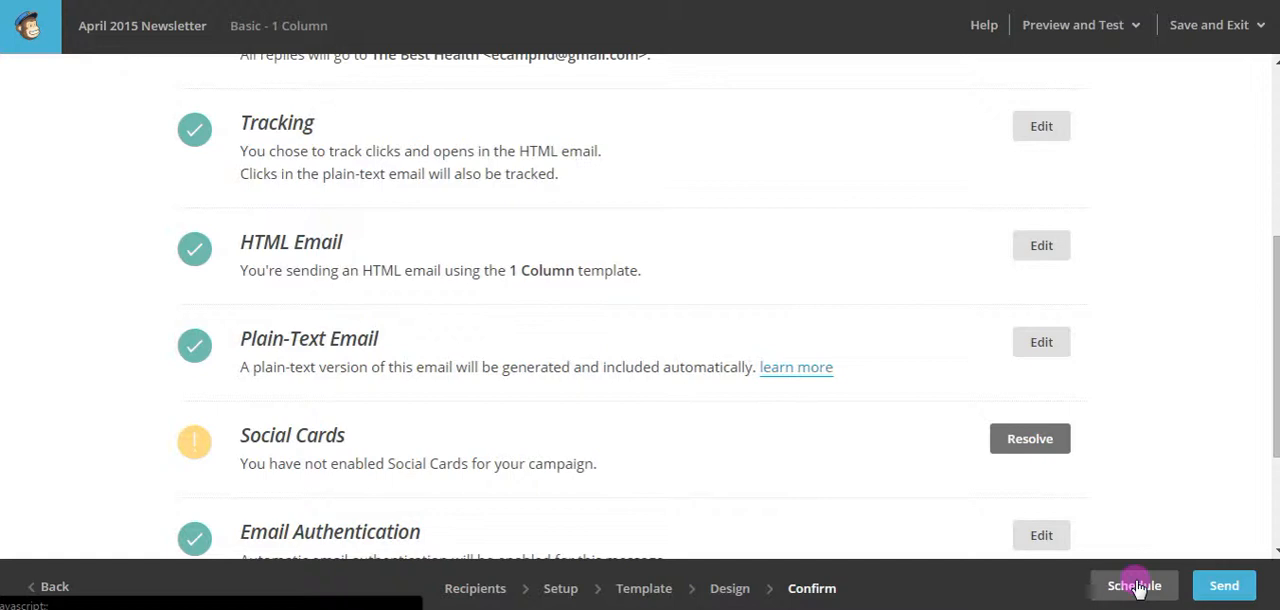
Send the April 2015 campaign now to The Best Health Newsletter list and look over the confirmation page's tracking and sharing options.
{"action": "left_click", "coordinate": [1230, 586]}
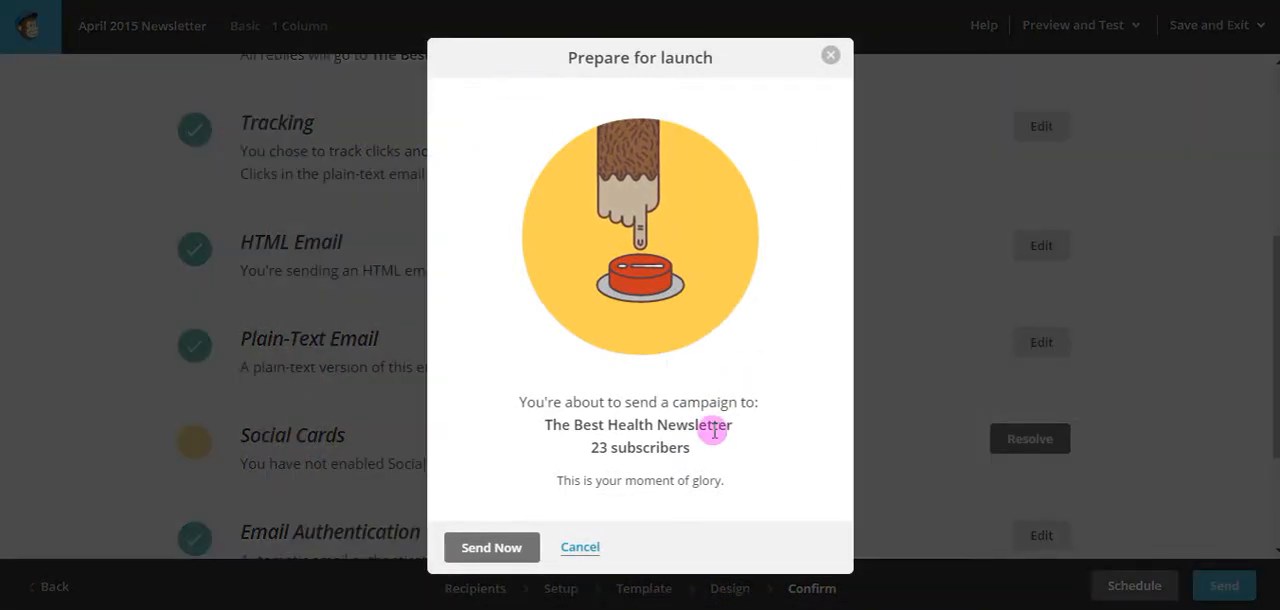
{"action": "left_click", "coordinate": [486, 550]}
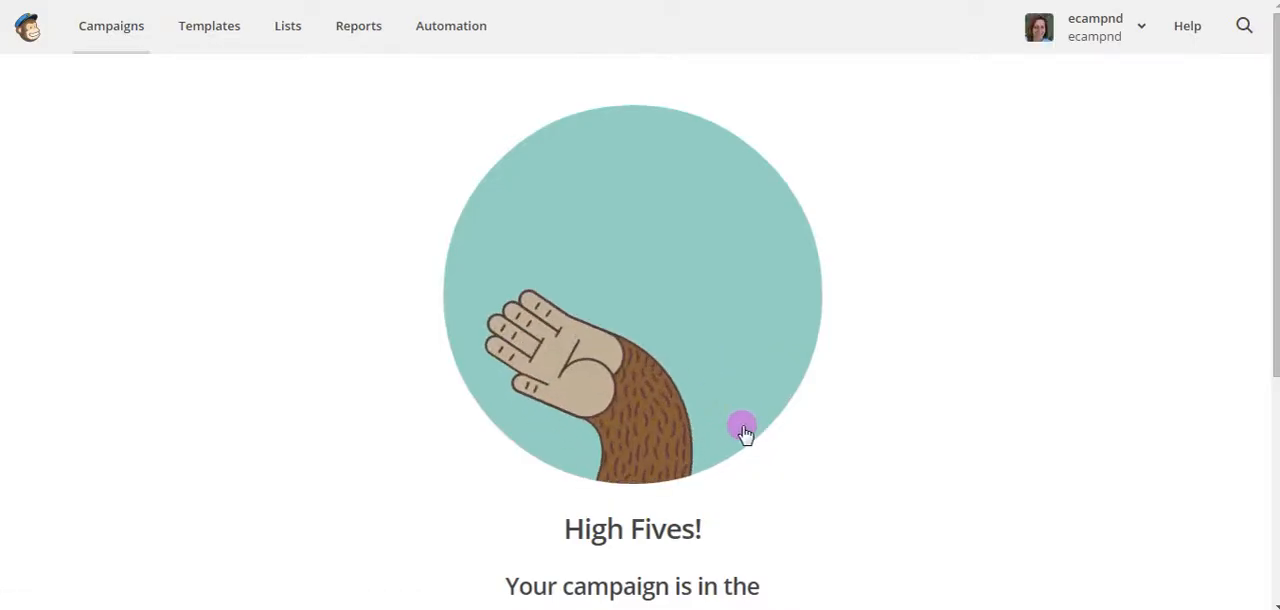
{"action": "scroll", "coordinate": [1038, 320], "scroll_direction": "down", "scroll_amount": 3}
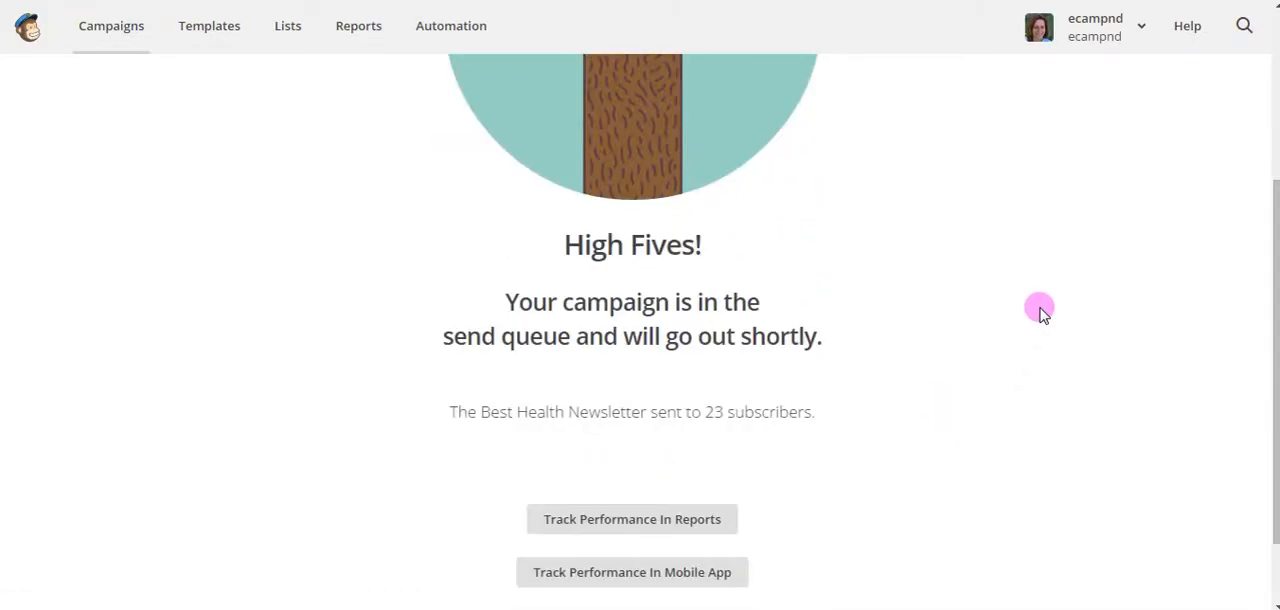
{"action": "scroll", "coordinate": [1040, 312], "scroll_direction": "down", "scroll_amount": 1}
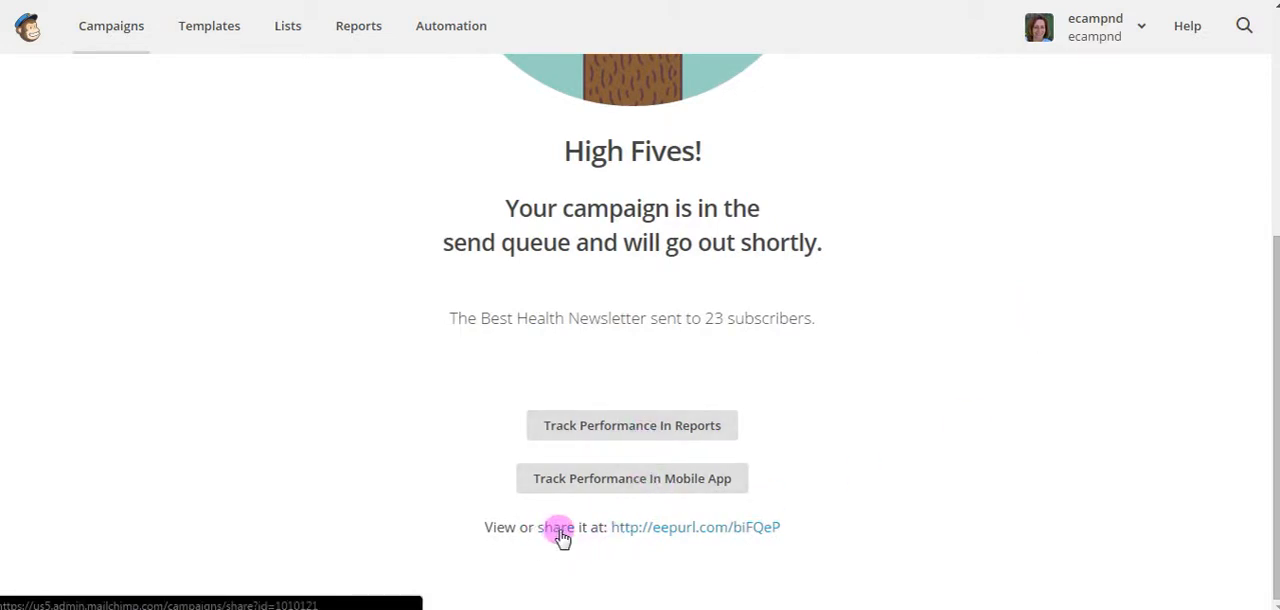
{"action": "scroll", "coordinate": [1077, 389], "scroll_direction": "up", "scroll_amount": 4}
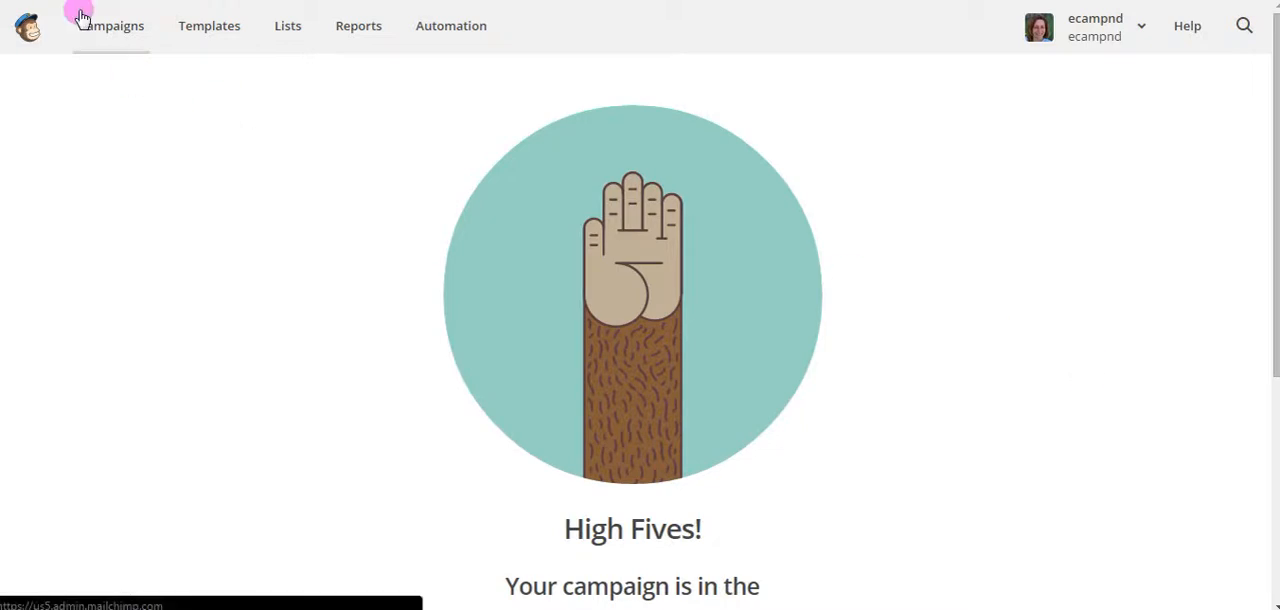
{"action": "scroll", "coordinate": [929, 249], "scroll_direction": "down", "scroll_amount": 3}
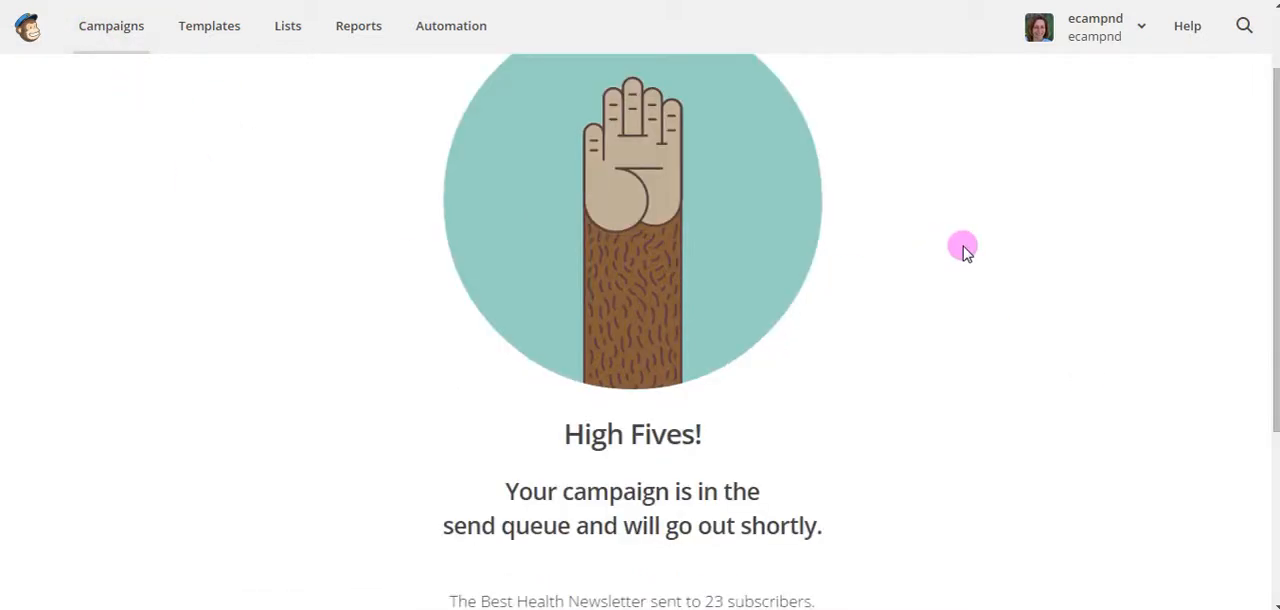
{"action": "scroll", "coordinate": [966, 248], "scroll_direction": "up", "scroll_amount": 3}
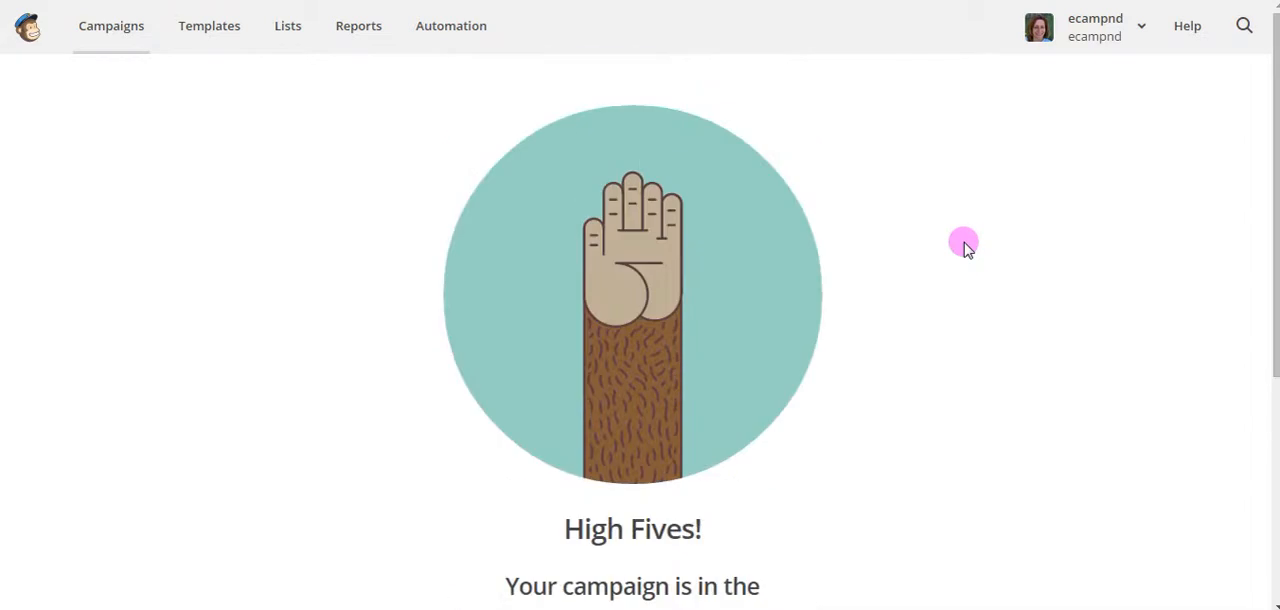
Log back in with the prefilled account credentials and open the campaigns list.
{"action": "left_click", "coordinate": [111, 34]}
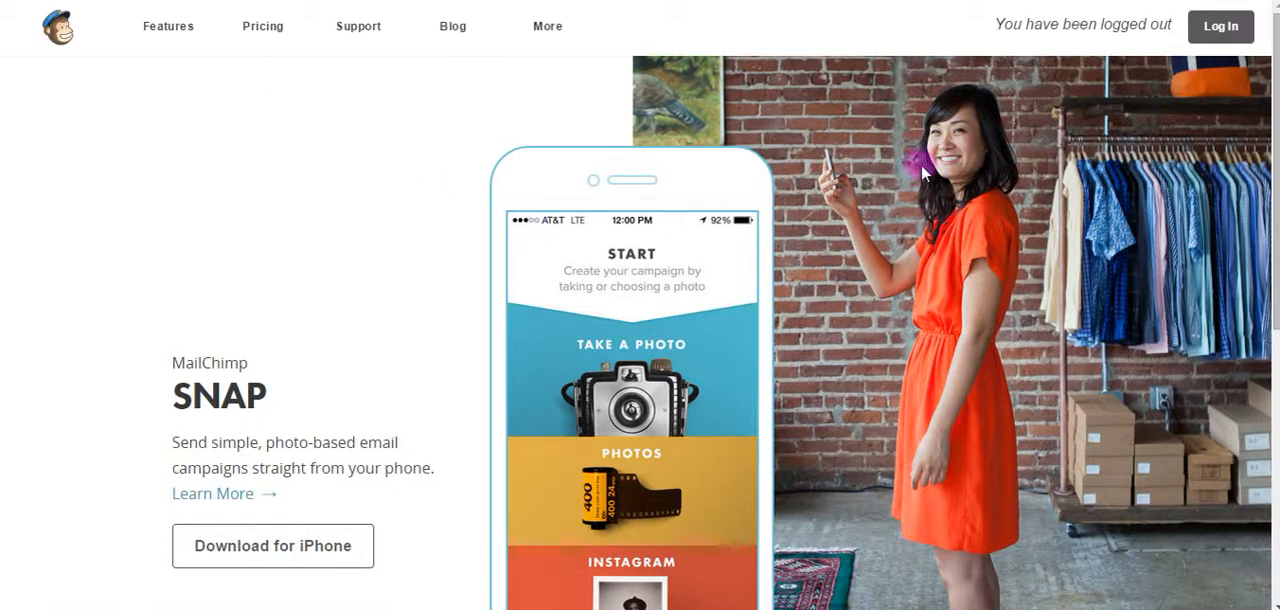
{"action": "left_click", "coordinate": [1224, 28]}
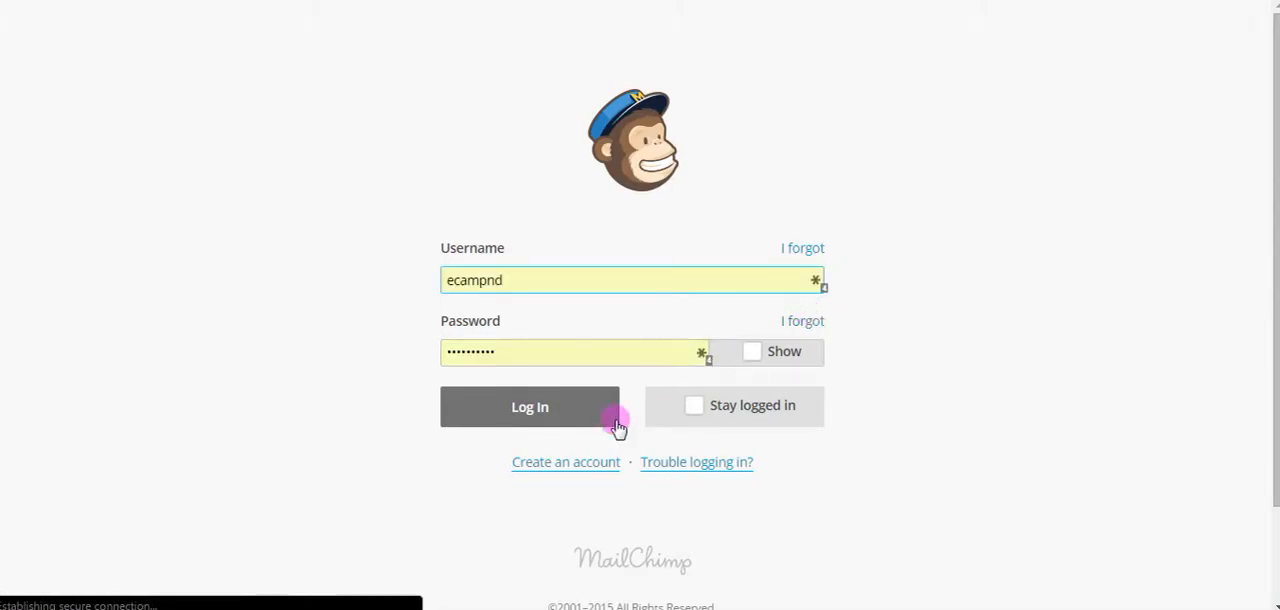
{"action": "left_click", "coordinate": [600, 418]}
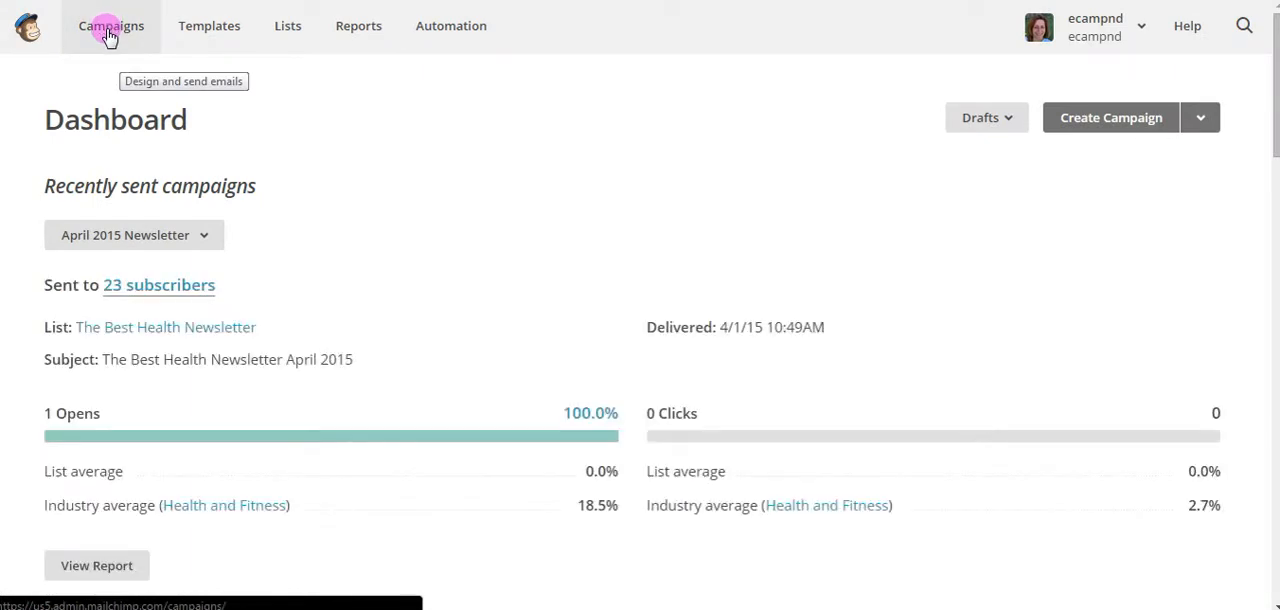
{"action": "left_click", "coordinate": [110, 36]}
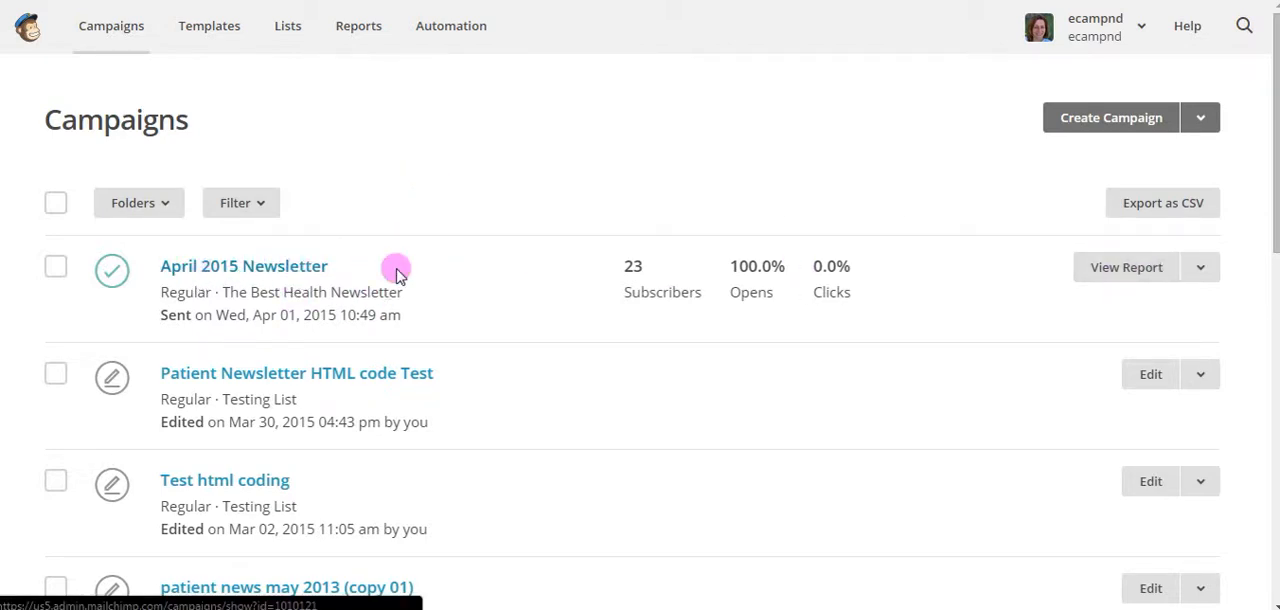
Replicate the sent April 2015 Newsletter campaign and address the copy to the entire The Best Health Newsletter list.
{"action": "left_click", "coordinate": [1206, 270]}
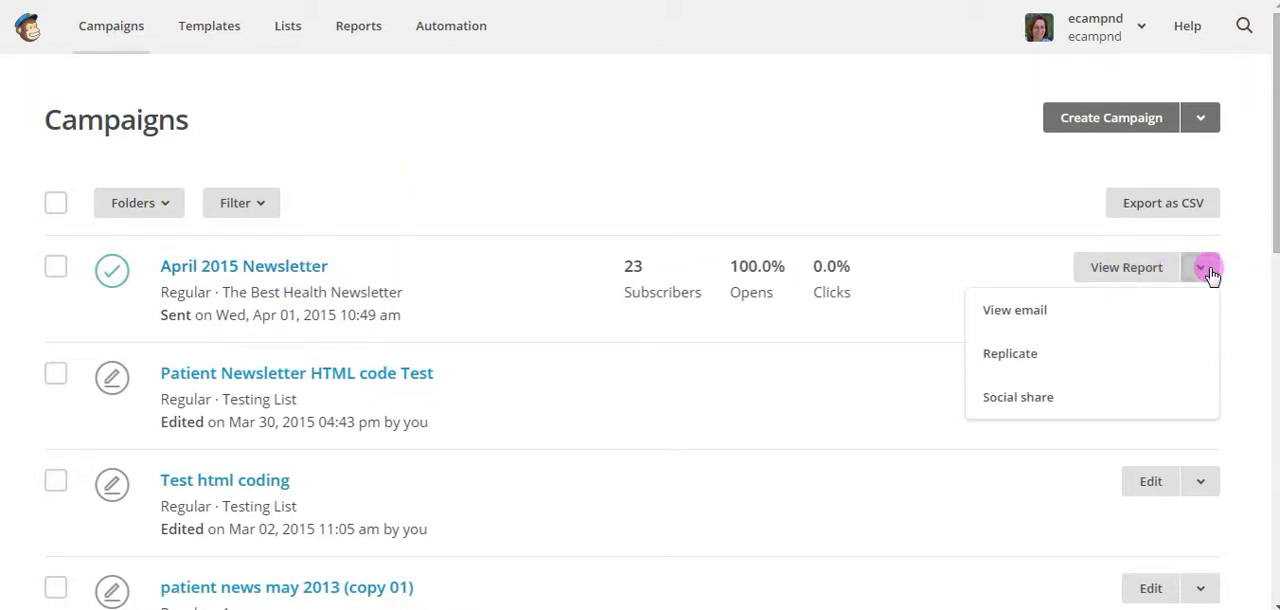
{"action": "left_click", "coordinate": [1008, 360]}
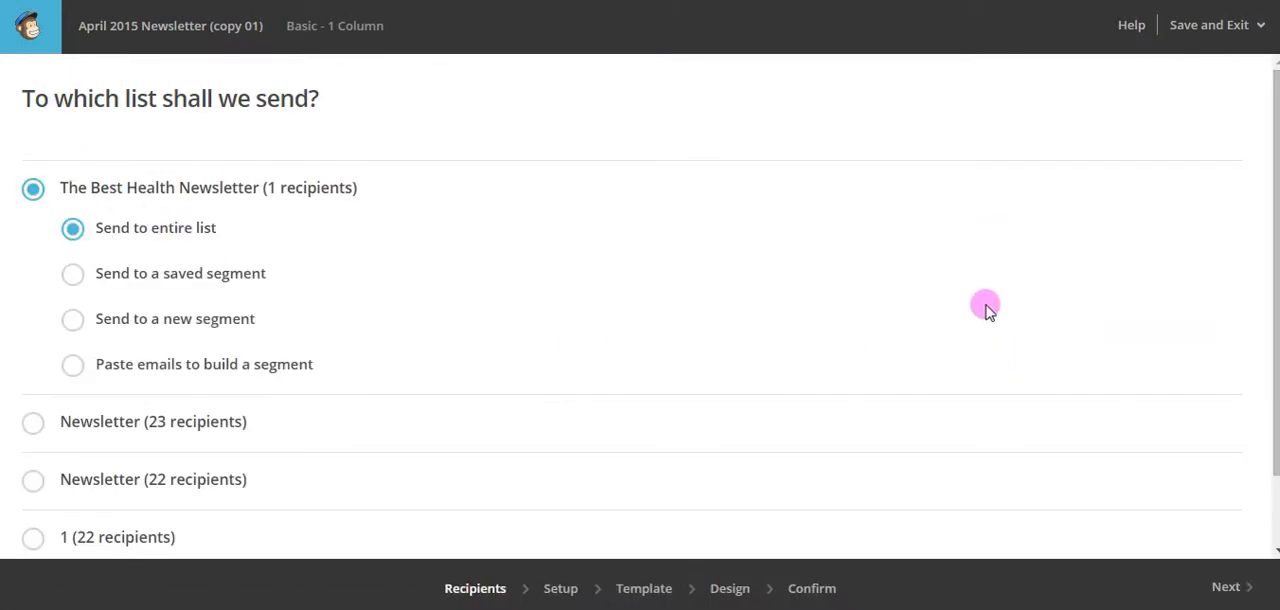
{"action": "left_click", "coordinate": [74, 230]}
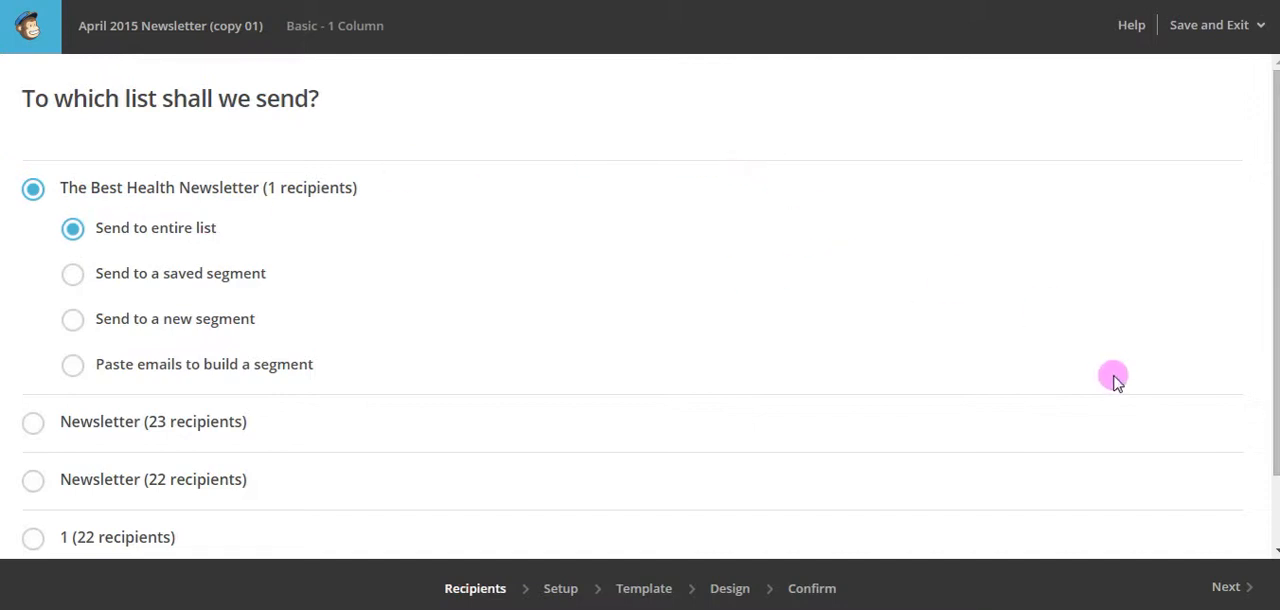
{"action": "left_click", "coordinate": [1228, 588]}
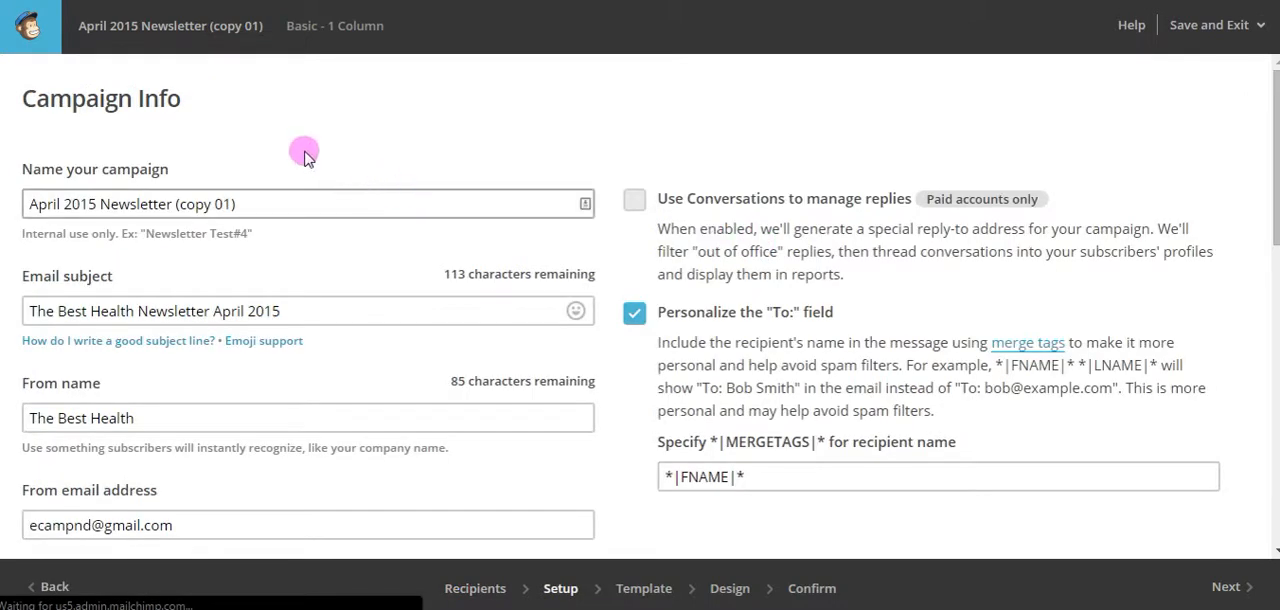
Rename the copied campaign as May 2015 Newsletter.
{"action": "left_click", "coordinate": [250, 203]}
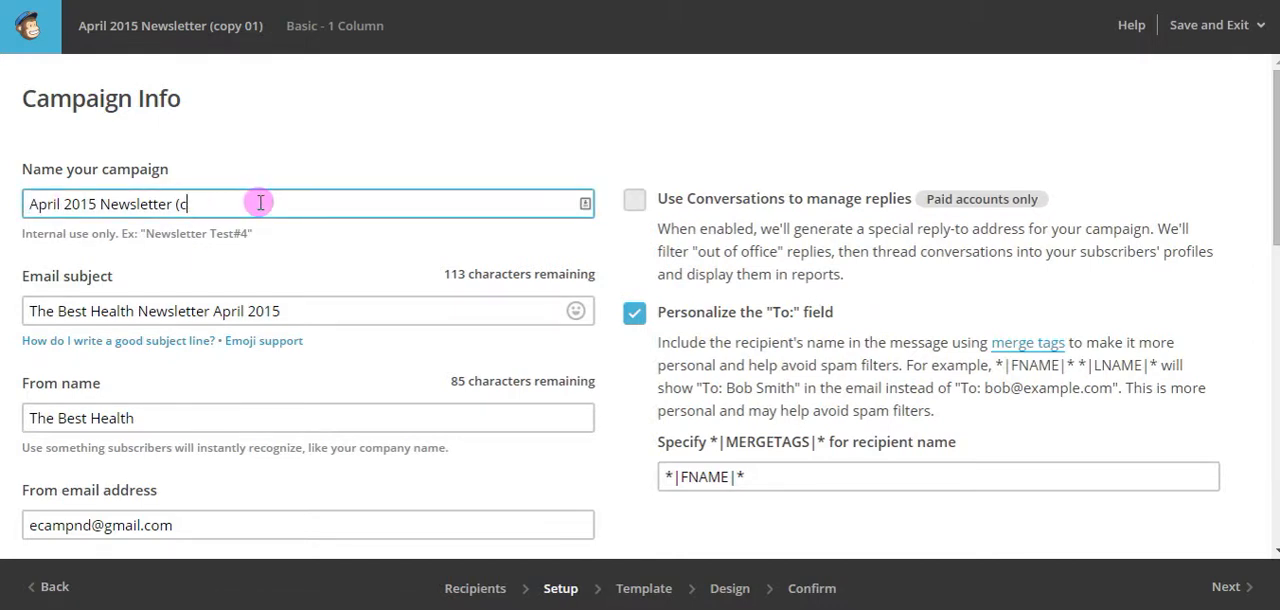
{"action": "key", "text": "BackSpace"}
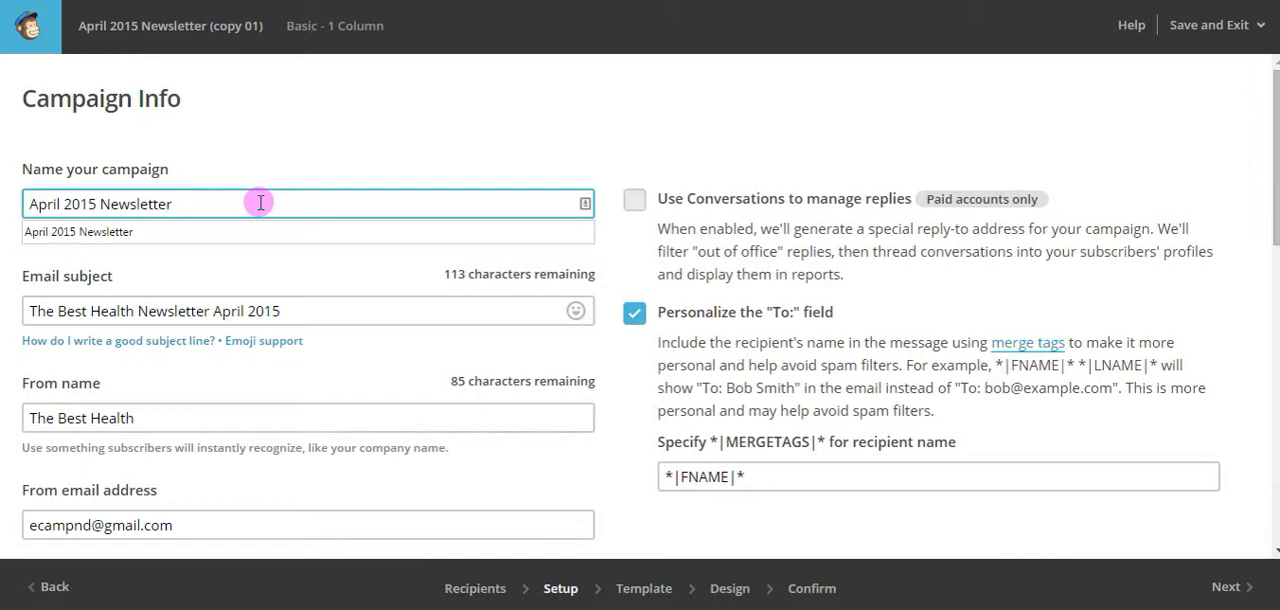
{"action": "key", "text": "Delete"}
{"action": "key", "text": "Delete"}
{"action": "key", "text": "Delete"}
{"action": "key", "text": "Delete"}
{"action": "key", "text": "Delete"}
{"action": "key", "text": "Delete"}
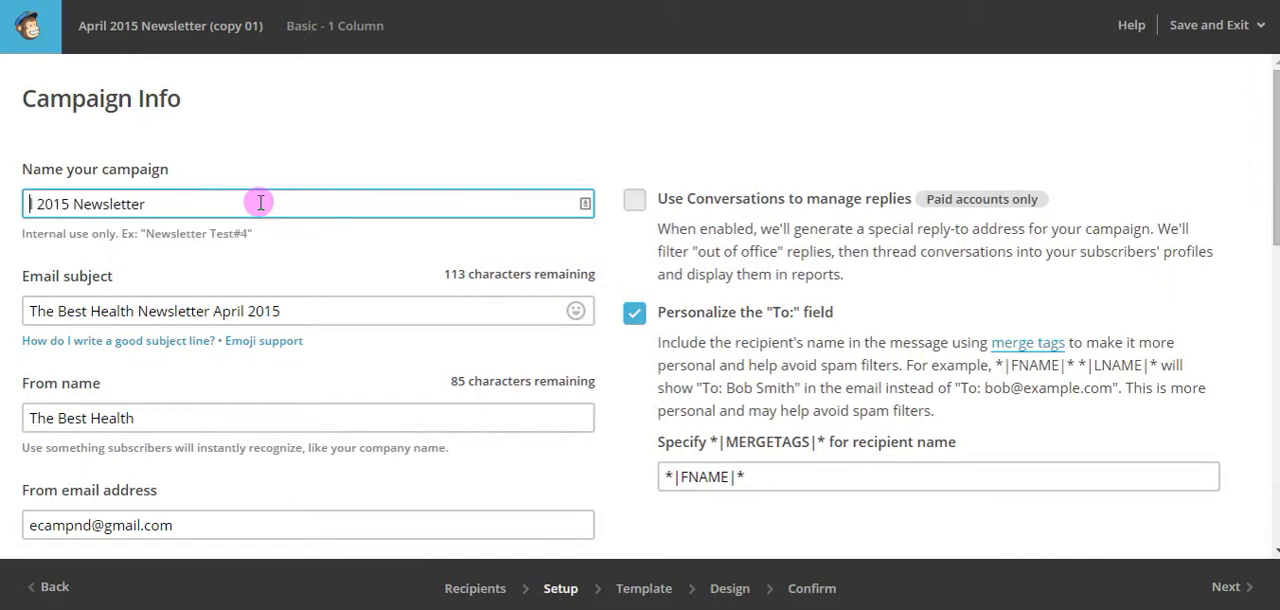
{"action": "type", "text": "May"}
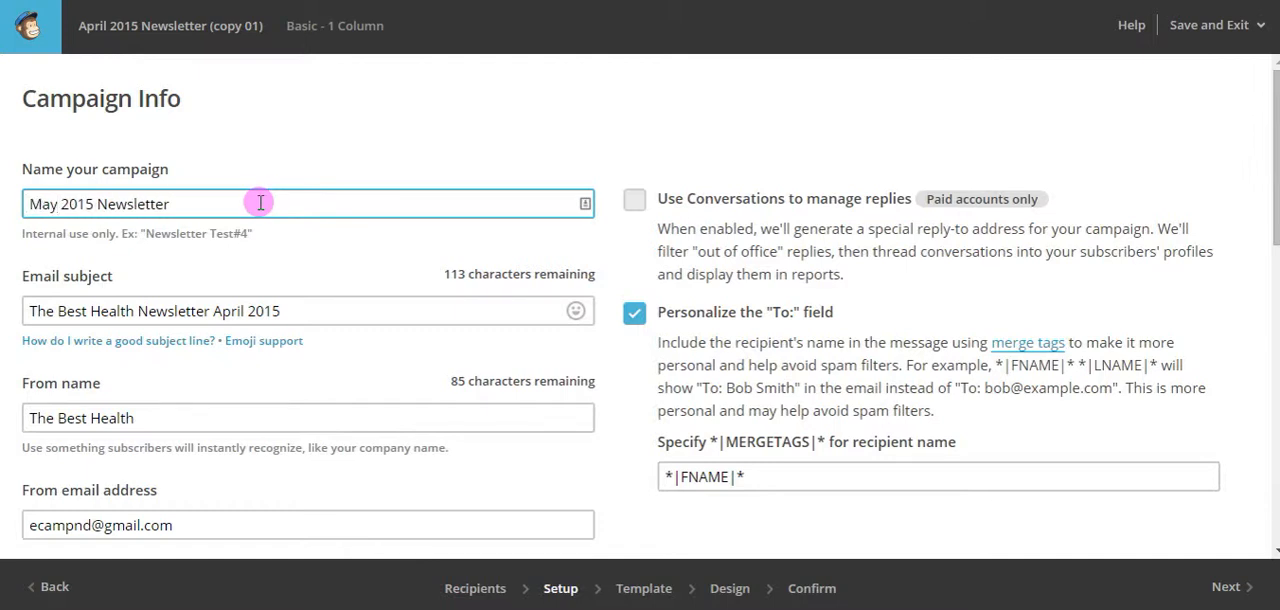
Set the email subject to The Best Health Newsletter May 2015, check the remaining setup options and continue to the design stage.
{"action": "left_click", "coordinate": [248, 311]}
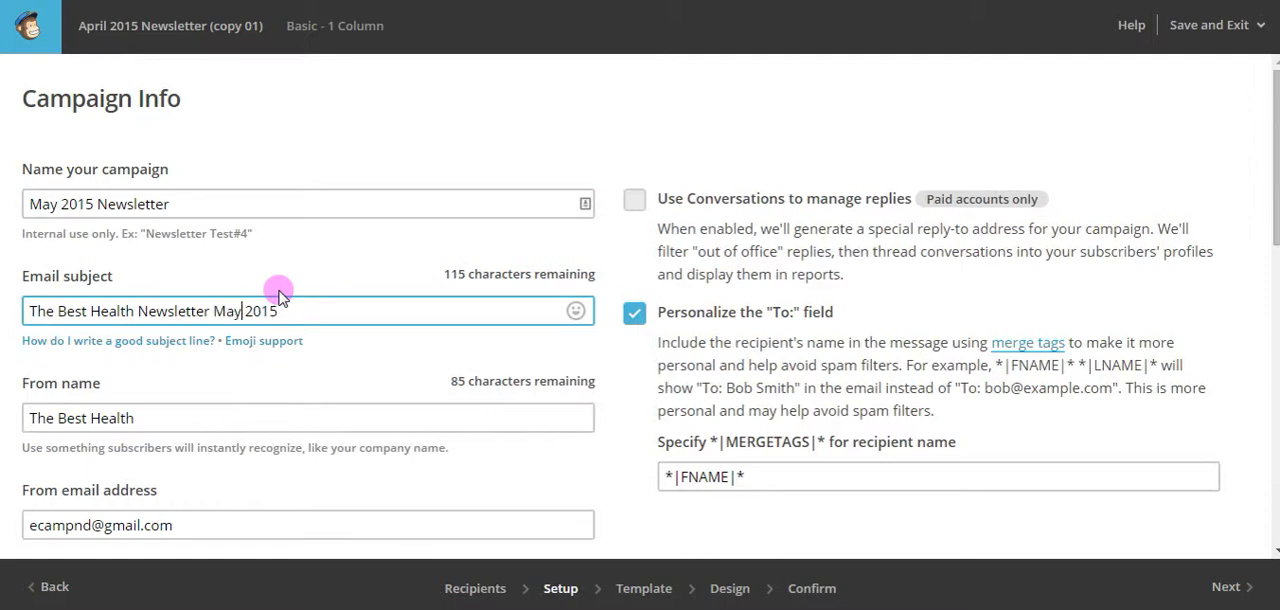
{"action": "scroll", "coordinate": [631, 285], "scroll_direction": "down", "scroll_amount": 5}
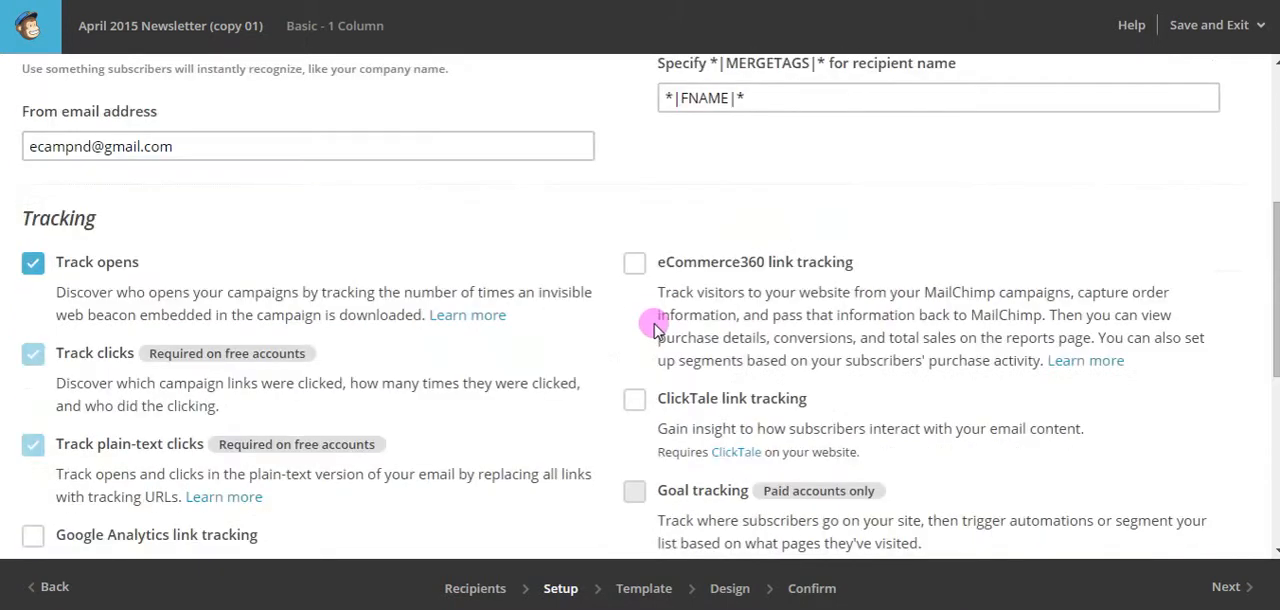
{"action": "scroll", "coordinate": [925, 330], "scroll_direction": "down", "scroll_amount": 5}
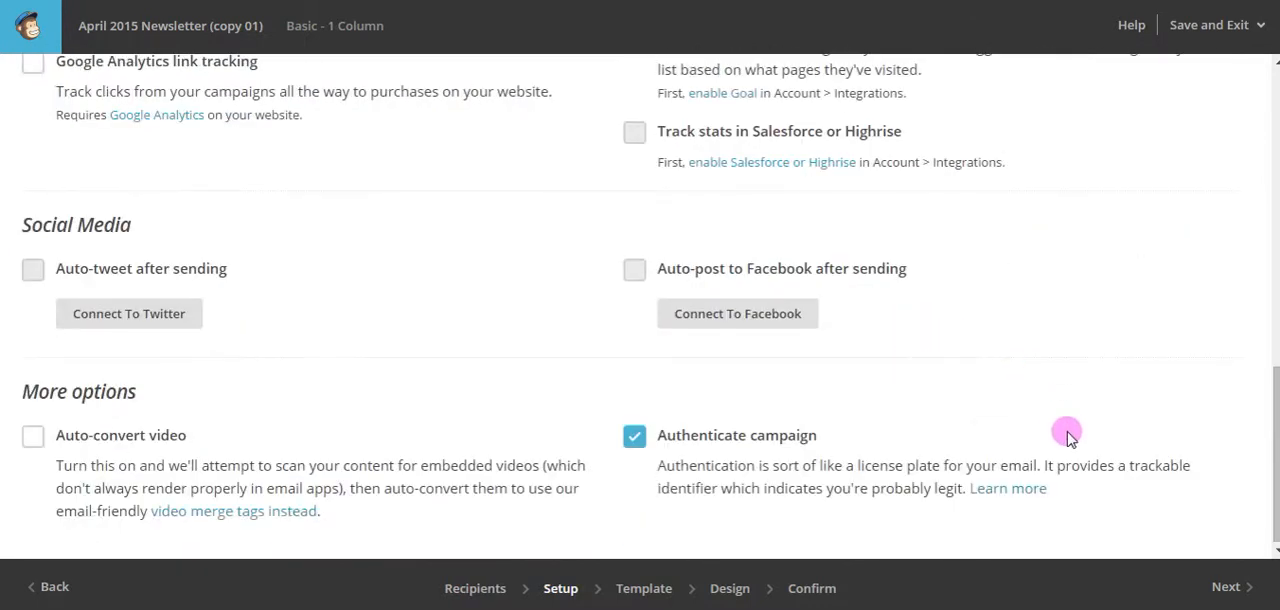
{"action": "left_click", "coordinate": [1222, 588]}
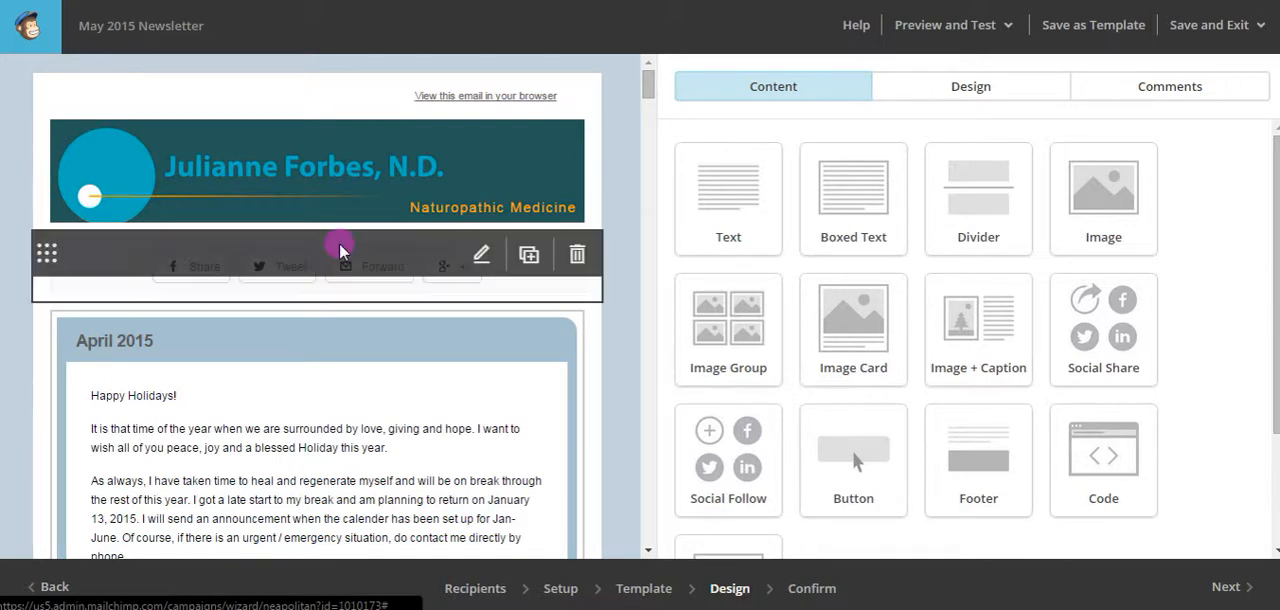
{"action": "mouse_move", "coordinate": [380, 216]}
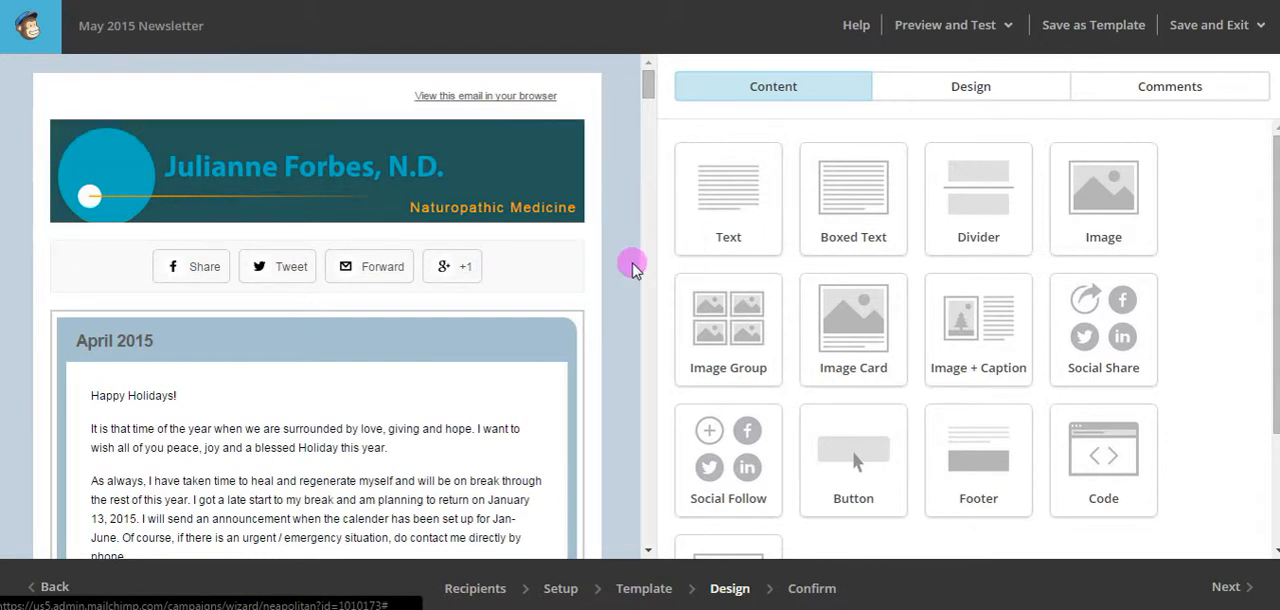
{"action": "mouse_move", "coordinate": [547, 289]}
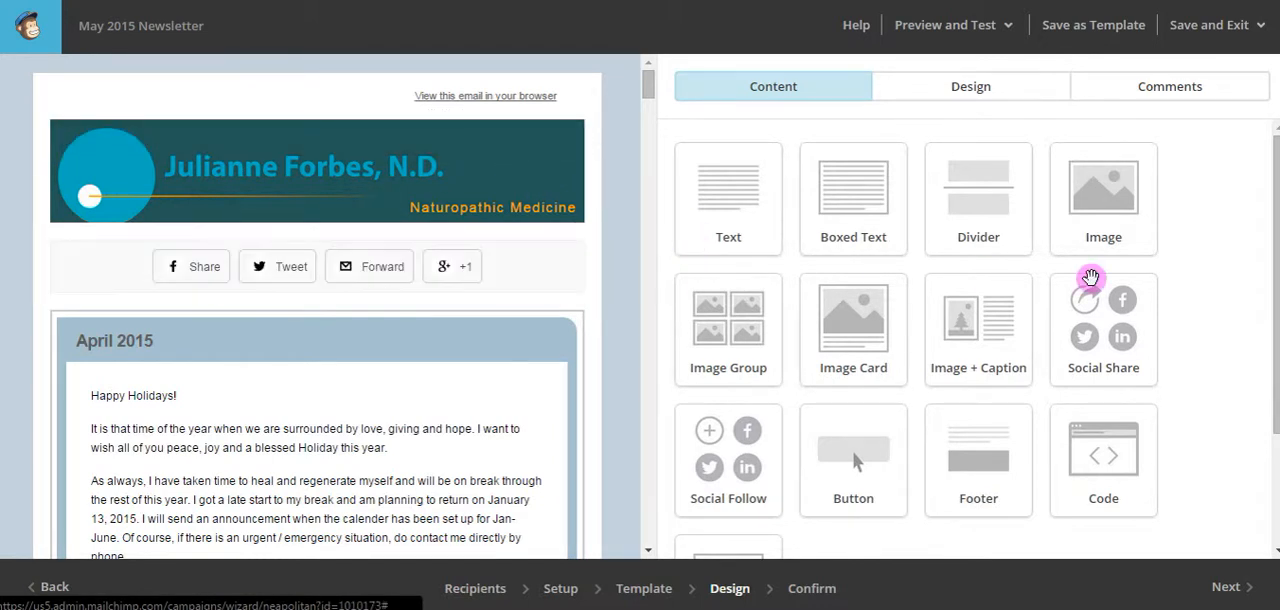
Open the April 2015 text block of the May 2015 Newsletter for editing.
{"action": "scroll", "coordinate": [1203, 290], "scroll_direction": "down", "scroll_amount": 3}
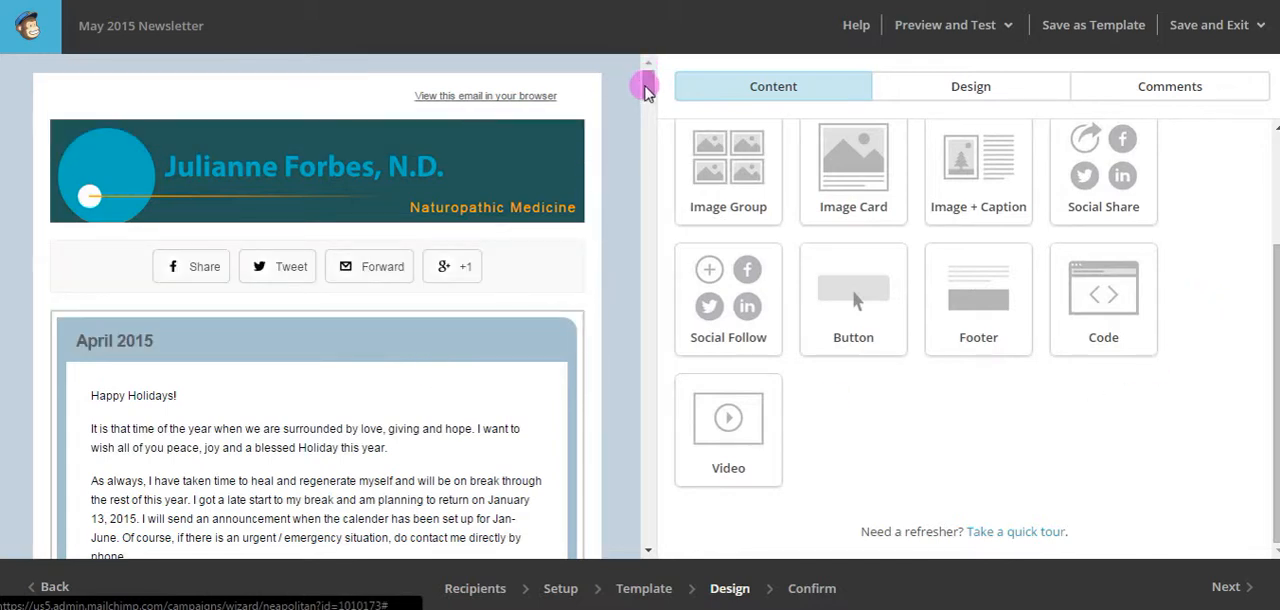
{"action": "left_click_drag", "start_coordinate": [645, 90], "coordinate": [646, 57]}
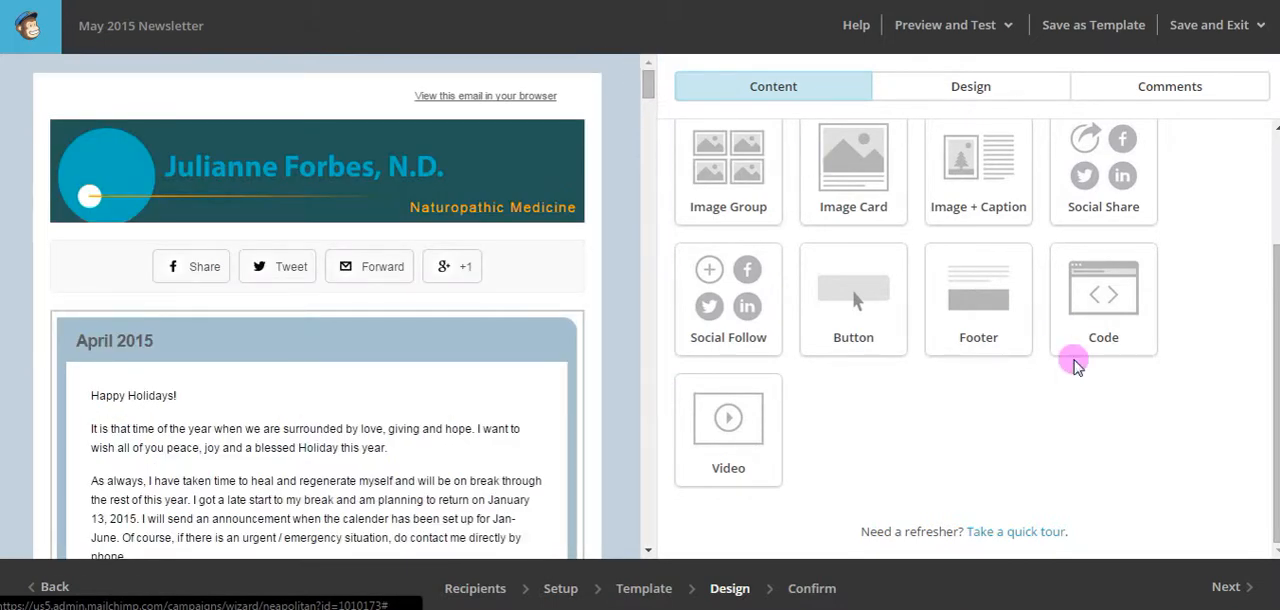
{"action": "left_click_drag", "start_coordinate": [650, 80], "coordinate": [646, 104]}
{"action": "mouse_move", "coordinate": [190, 169]}
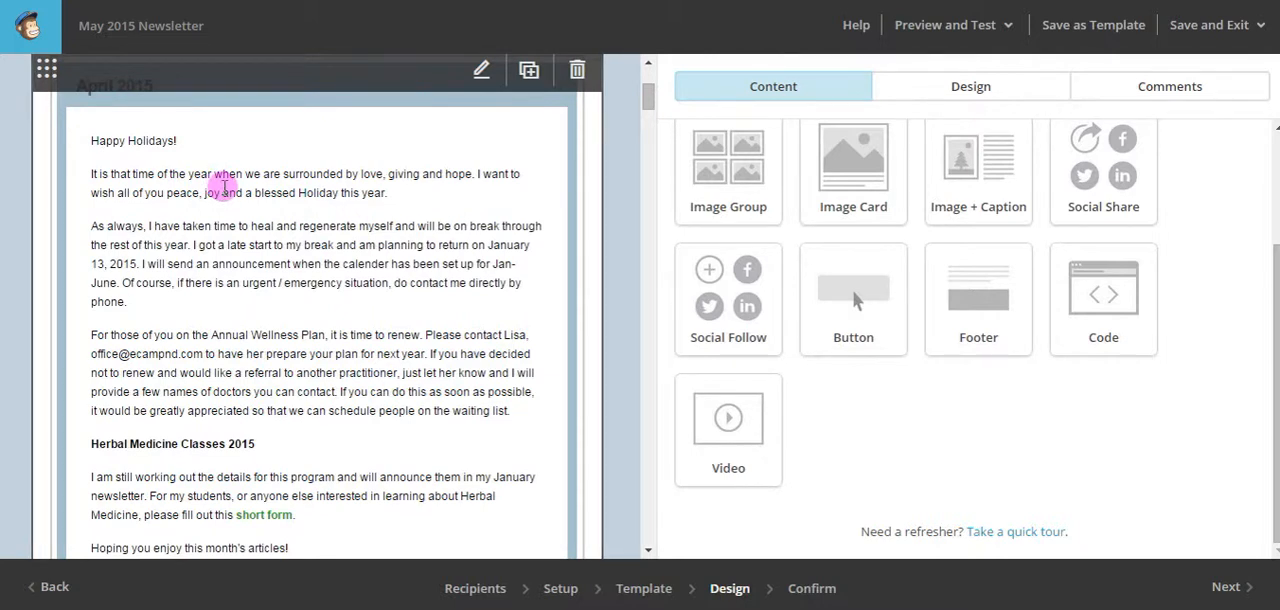
{"action": "left_click", "coordinate": [224, 187]}
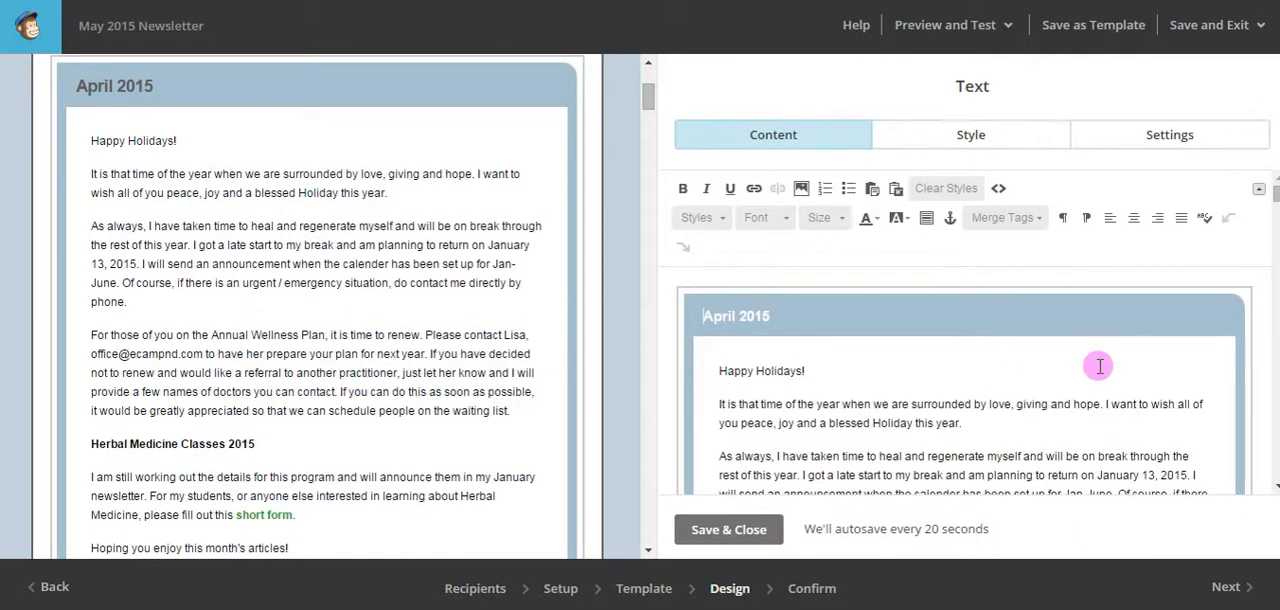
Look through the April 2015 block's text in the editor and compare it with the newsletter preview.
{"action": "scroll", "coordinate": [1099, 366], "scroll_direction": "down", "scroll_amount": 5}
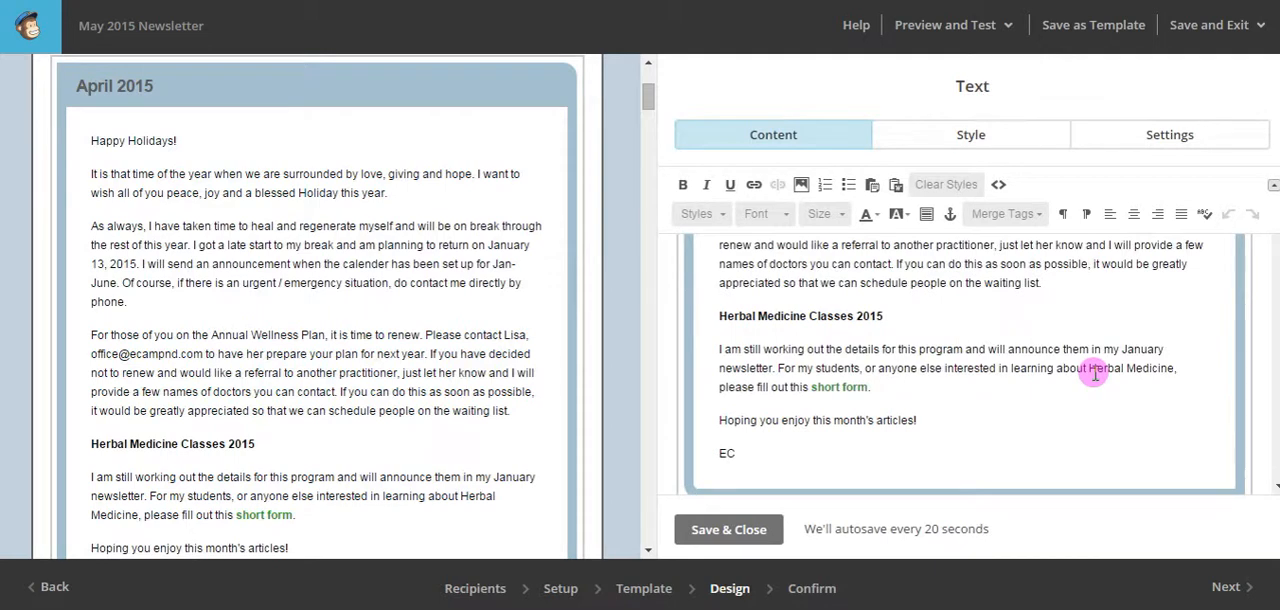
{"action": "scroll", "coordinate": [1095, 373], "scroll_direction": "up", "scroll_amount": 3}
{"action": "scroll", "coordinate": [1095, 373], "scroll_direction": "up", "scroll_amount": 3}
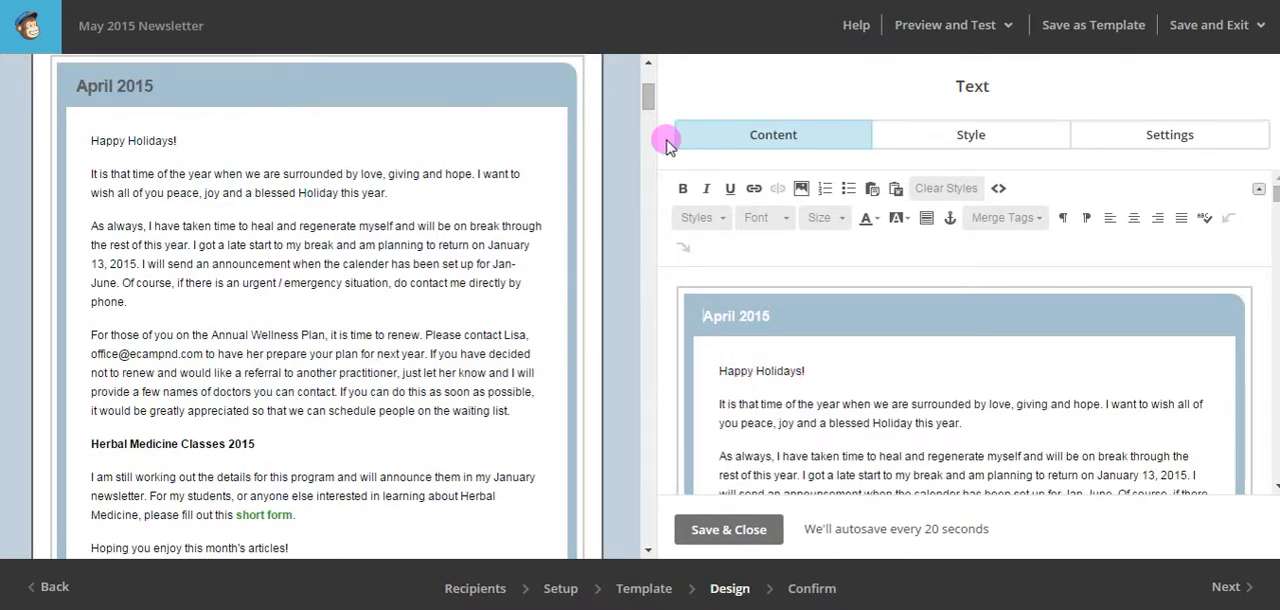
{"action": "left_click_drag", "start_coordinate": [650, 110], "coordinate": [651, 80]}
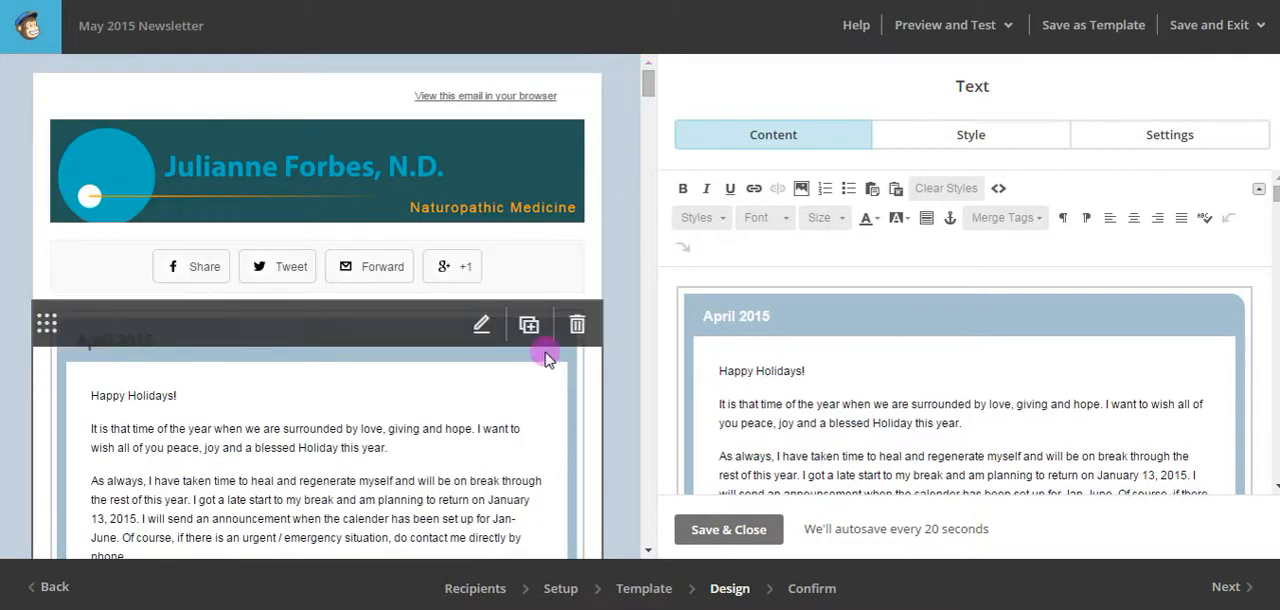
{"action": "mouse_move", "coordinate": [590, 272]}
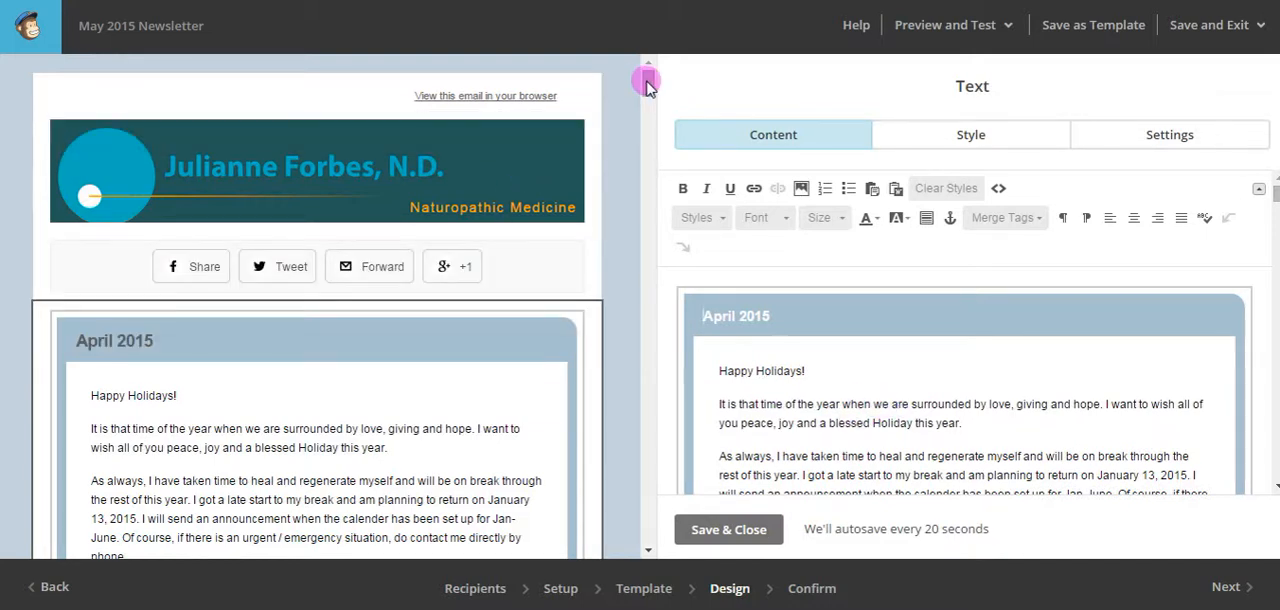
{"action": "left_click_drag", "start_coordinate": [645, 85], "coordinate": [641, 95]}
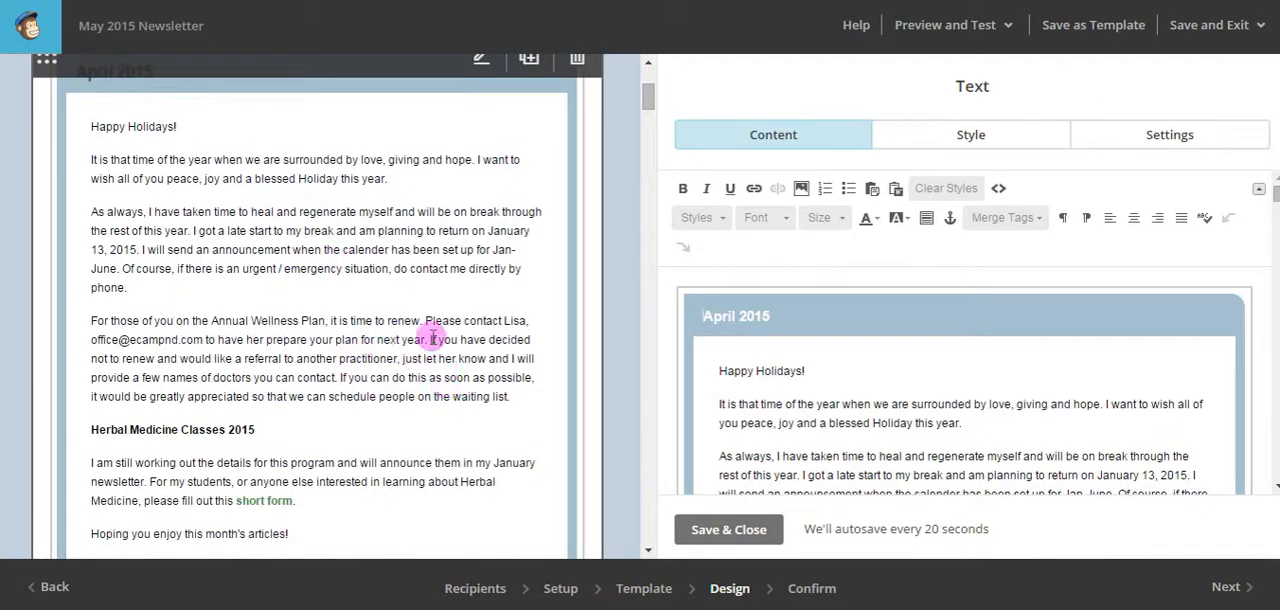
{"action": "left_click_drag", "start_coordinate": [648, 100], "coordinate": [648, 80]}
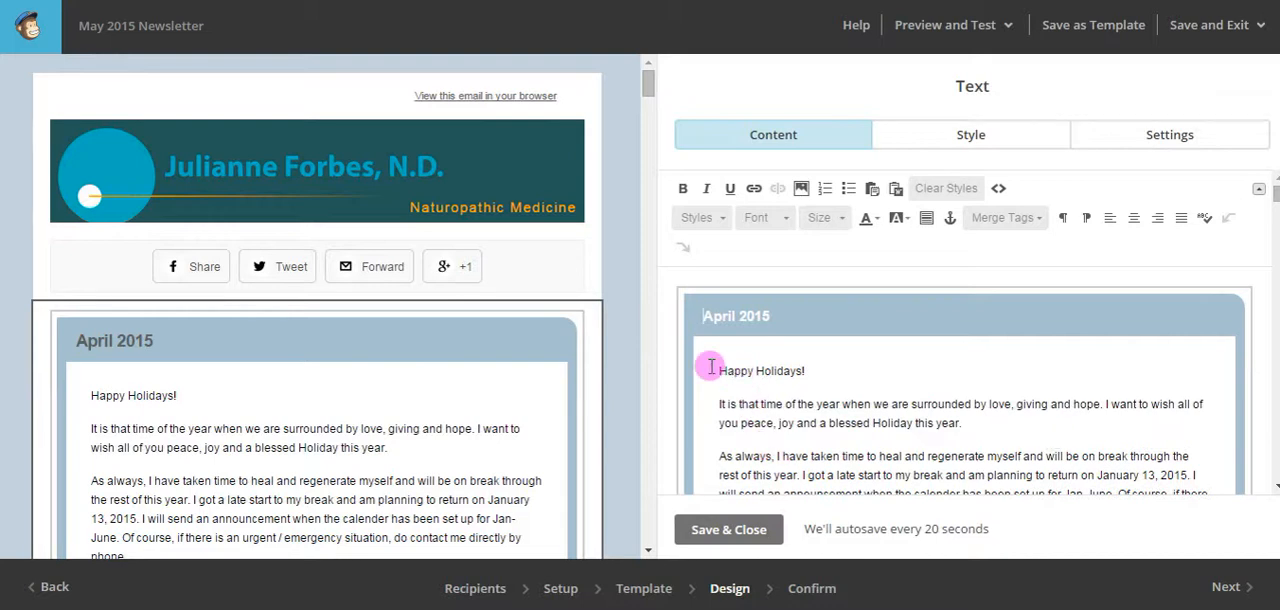
{"action": "scroll", "coordinate": [897, 420], "scroll_direction": "down", "scroll_amount": 3}
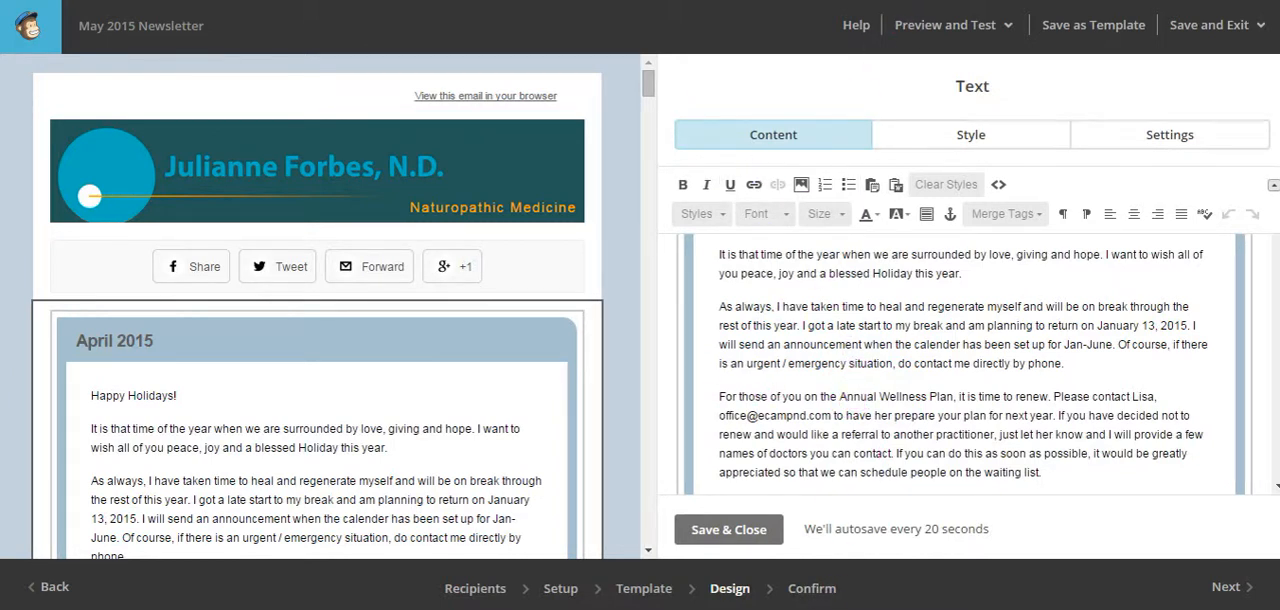
Switch to Notepad, copy the entire HTML code from html_code_mar2015_Newsletter.txt and close the file.
{"action": "left_click", "coordinate": [810, 607]}
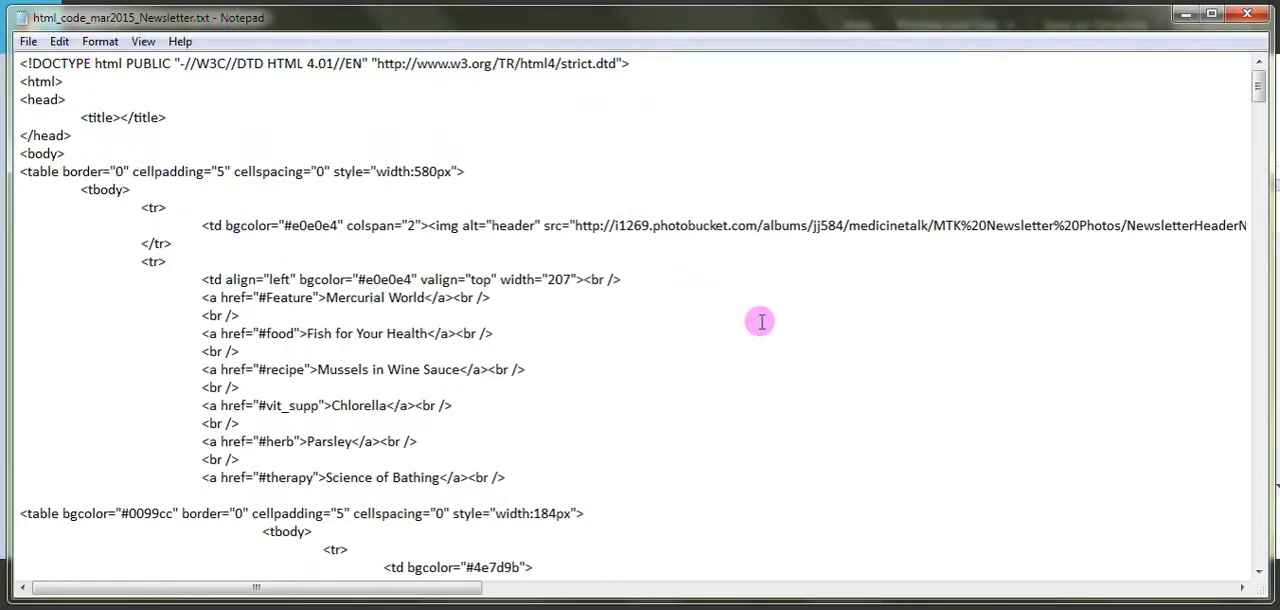
{"action": "left_click", "coordinate": [59, 41]}
{"action": "left_click", "coordinate": [133, 275]}
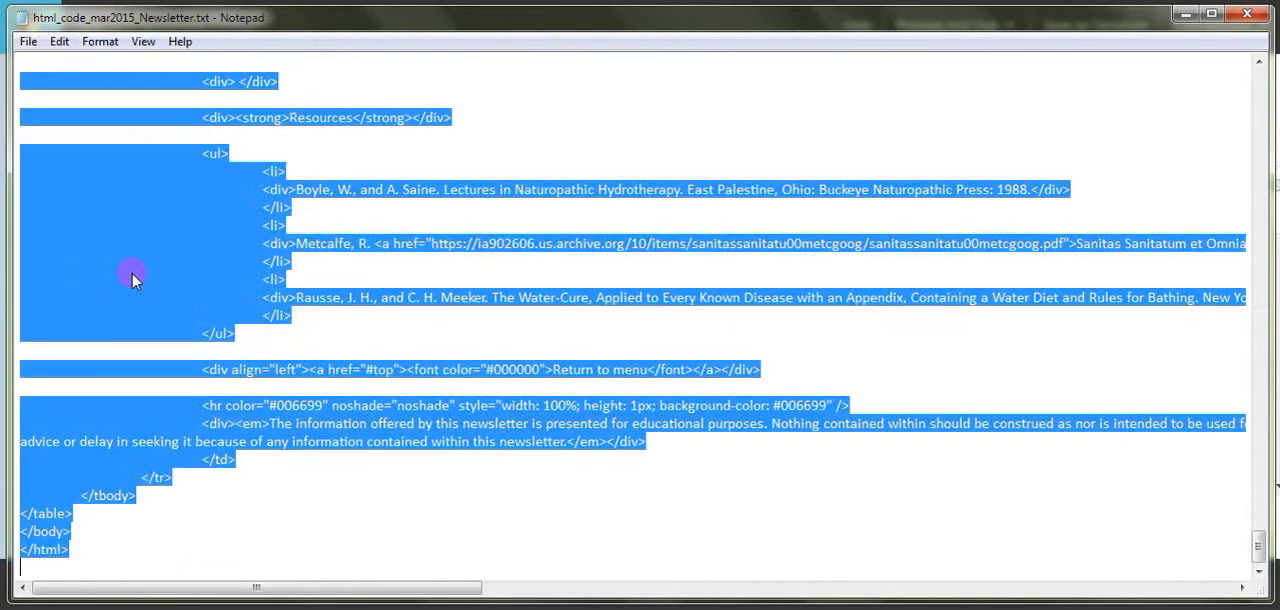
{"action": "left_click", "coordinate": [59, 41]}
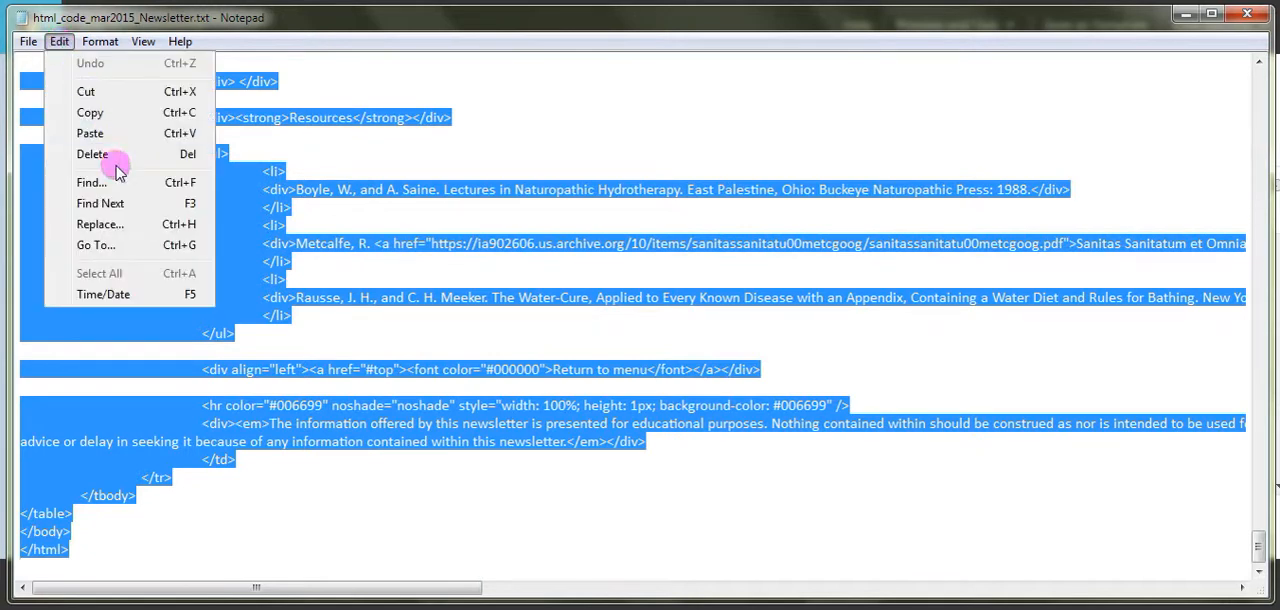
{"action": "left_click", "coordinate": [110, 111]}
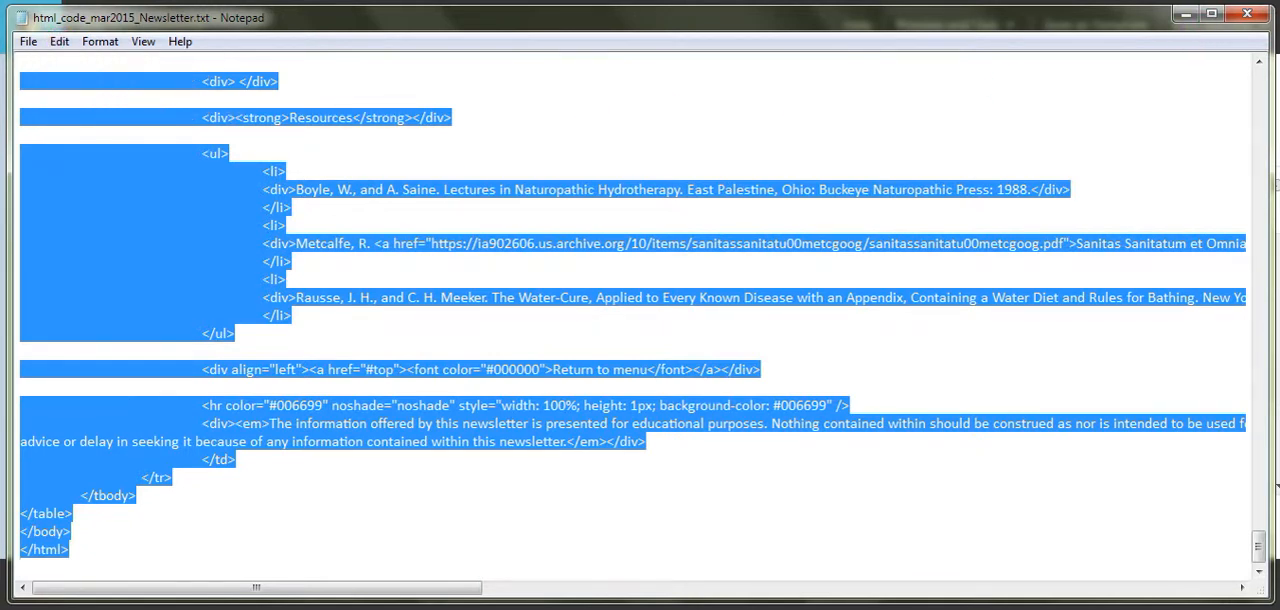
{"action": "left_click", "coordinate": [1252, 15]}
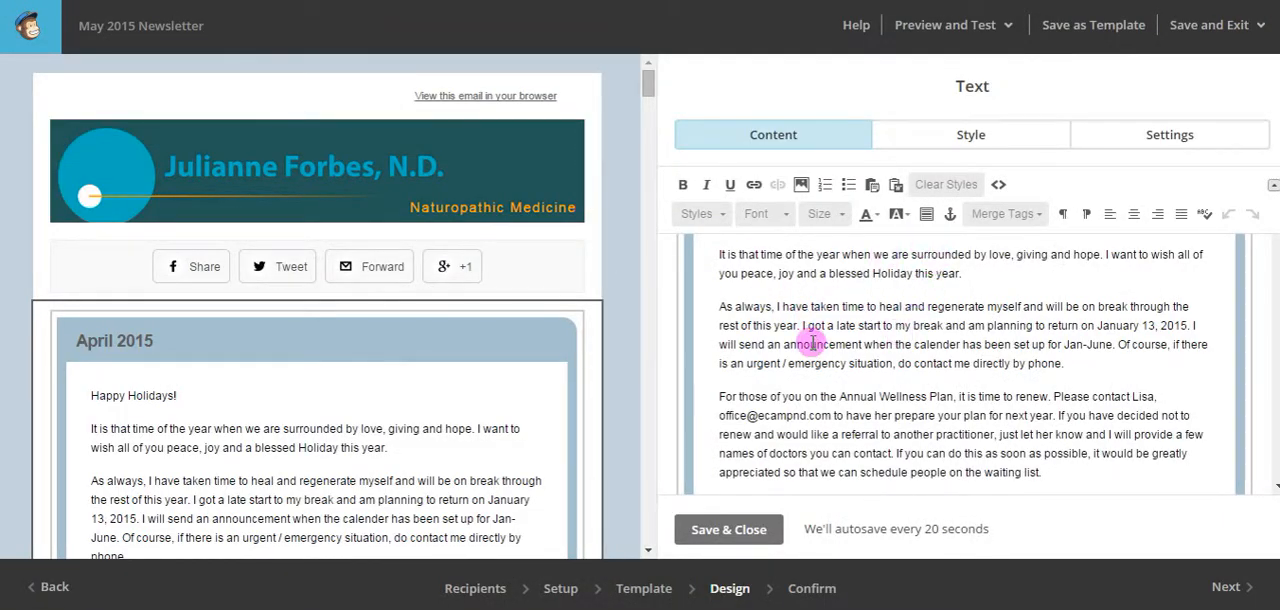
Show the text block's HTML source and delete all of the old April 2015 code.
{"action": "left_click", "coordinate": [921, 344]}
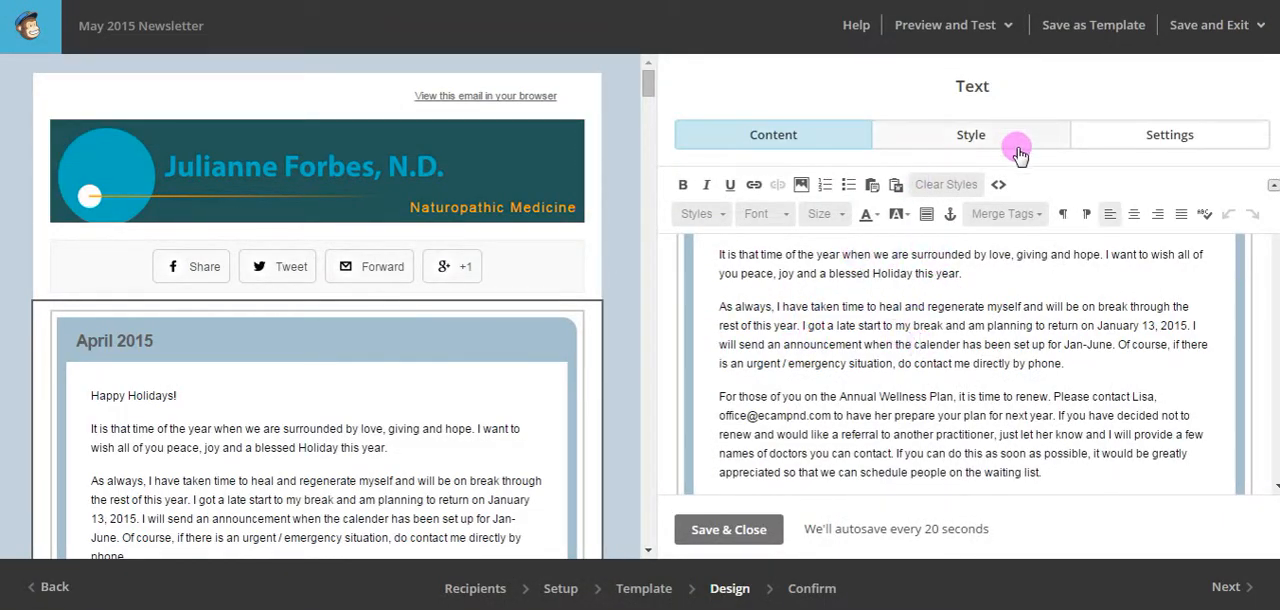
{"action": "left_click", "coordinate": [998, 185]}
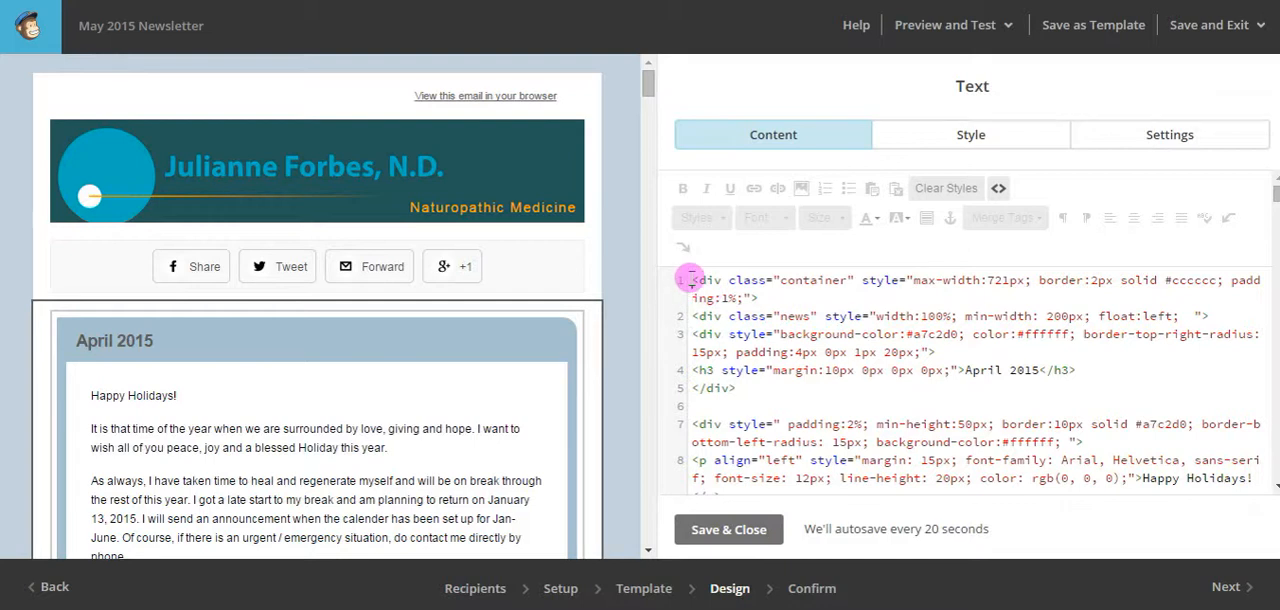
{"action": "left_click_drag", "start_coordinate": [691, 279], "coordinate": [1114, 433]}
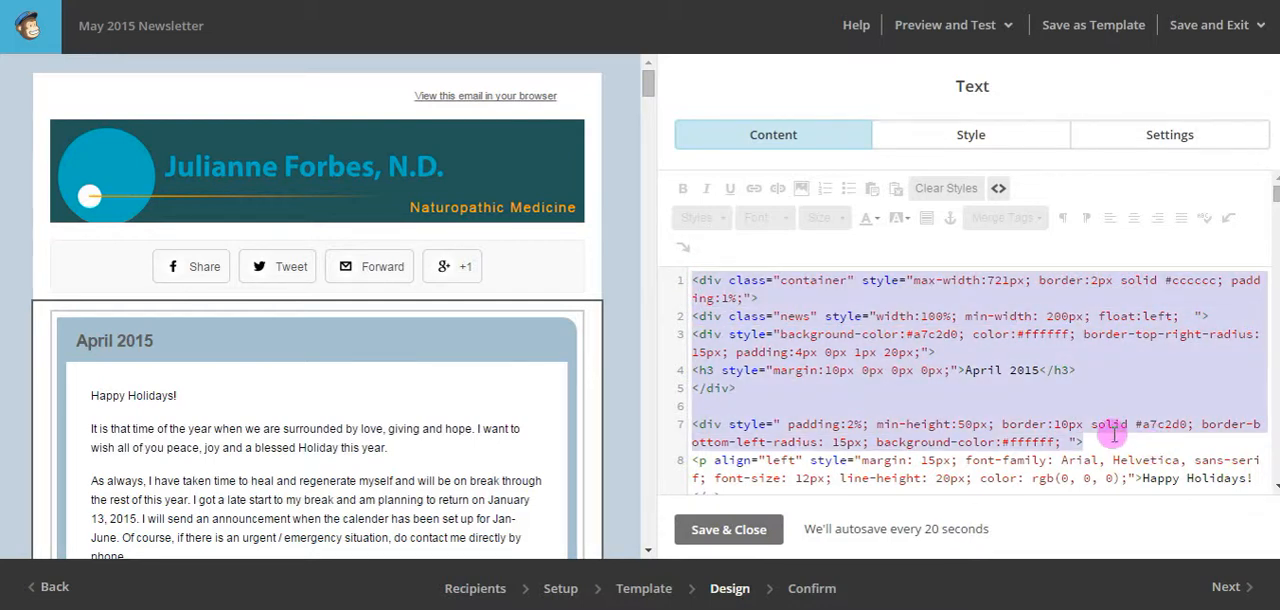
{"action": "key", "text": "ctrl+a"}
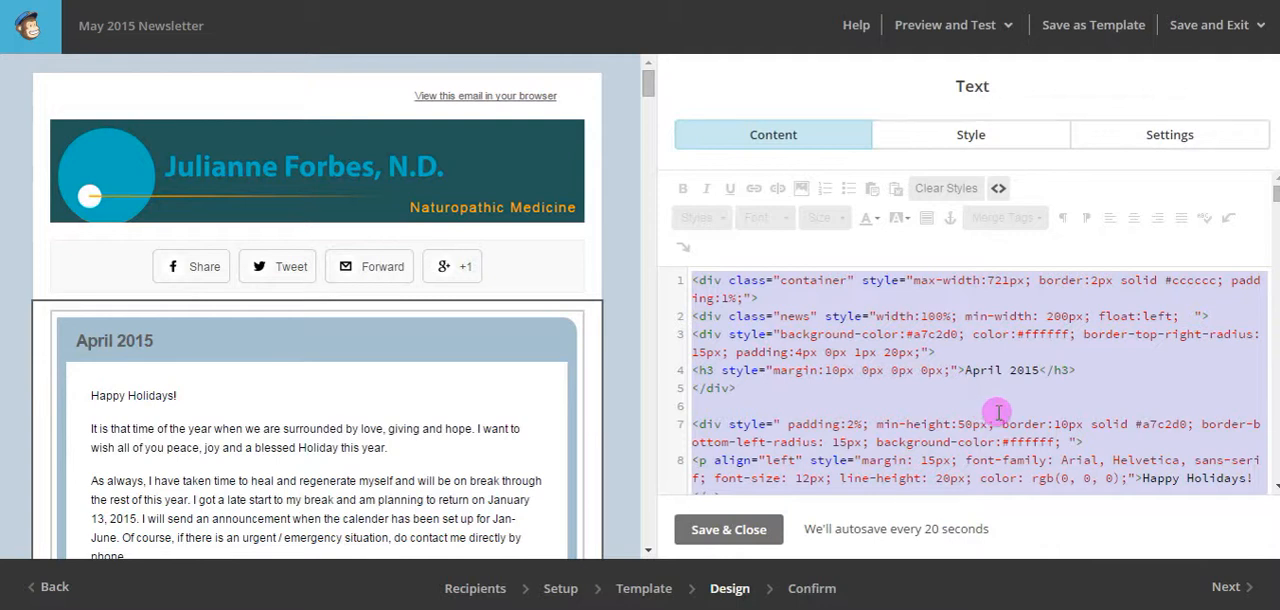
{"action": "key", "text": "BackSpace"}
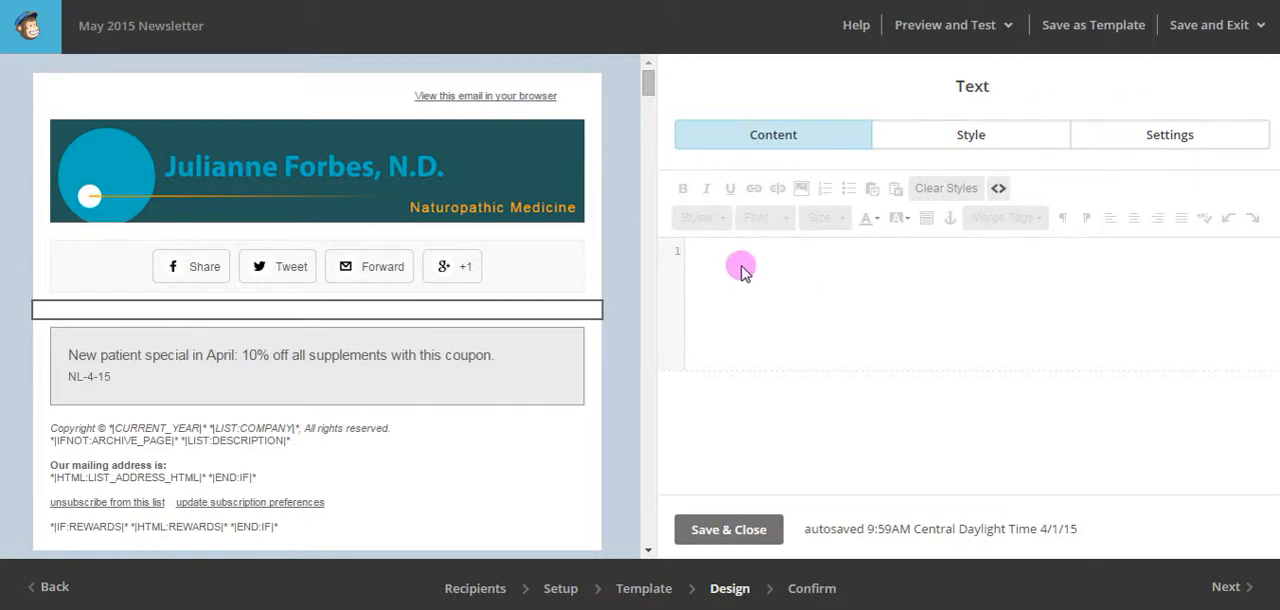
Paste the copied newsletter HTML into the empty source view, then save and close the text block.
{"action": "left_click", "coordinate": [742, 270]}
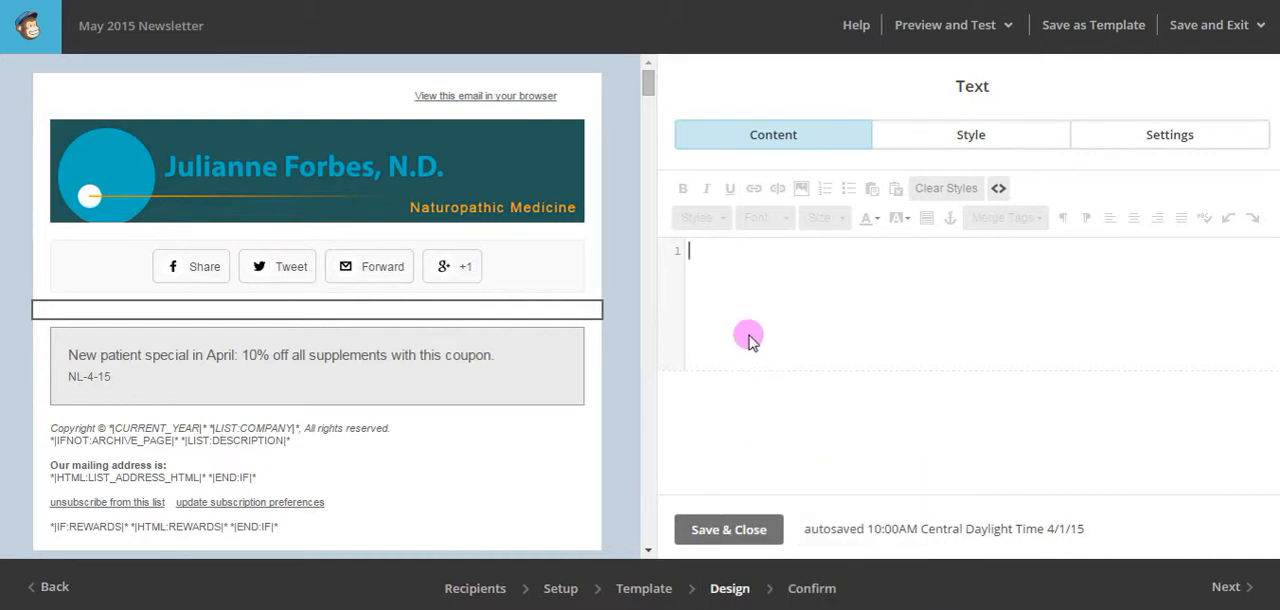
{"action": "key", "text": "ctrl+v"}
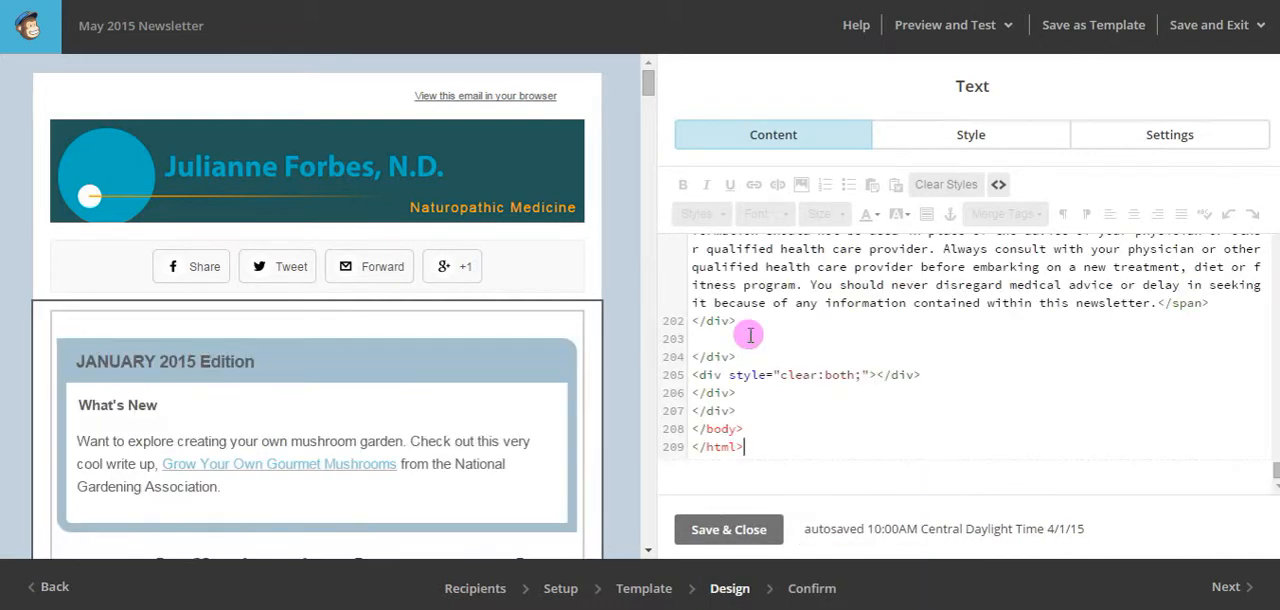
{"action": "mouse_move", "coordinate": [491, 397]}
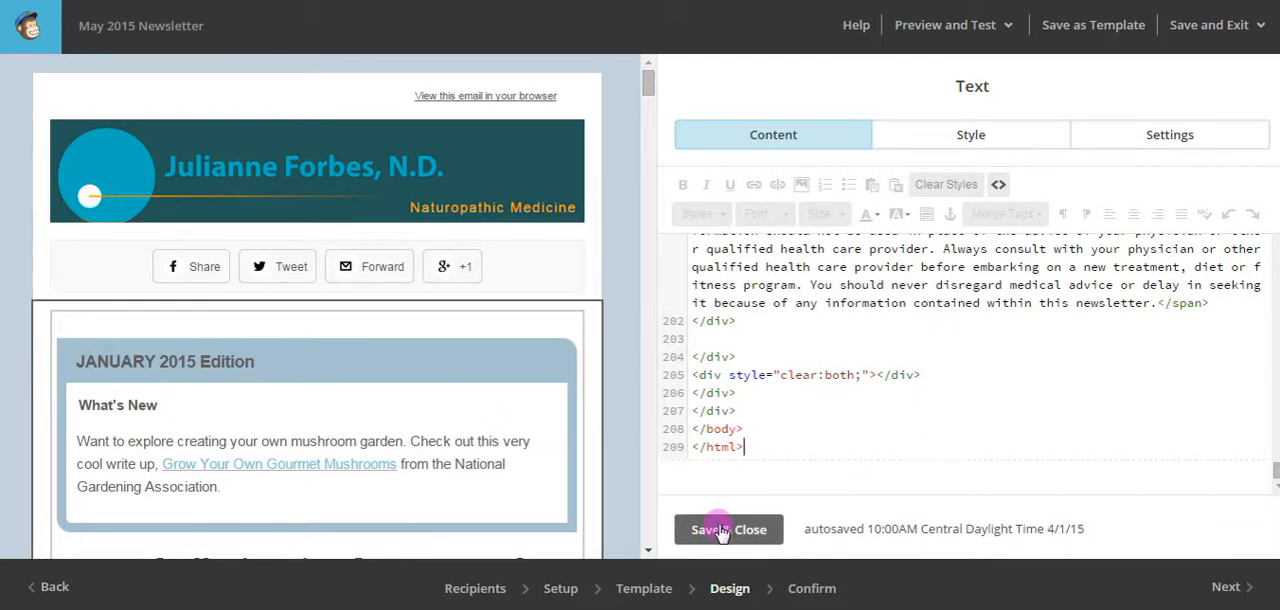
{"action": "left_click", "coordinate": [721, 533]}
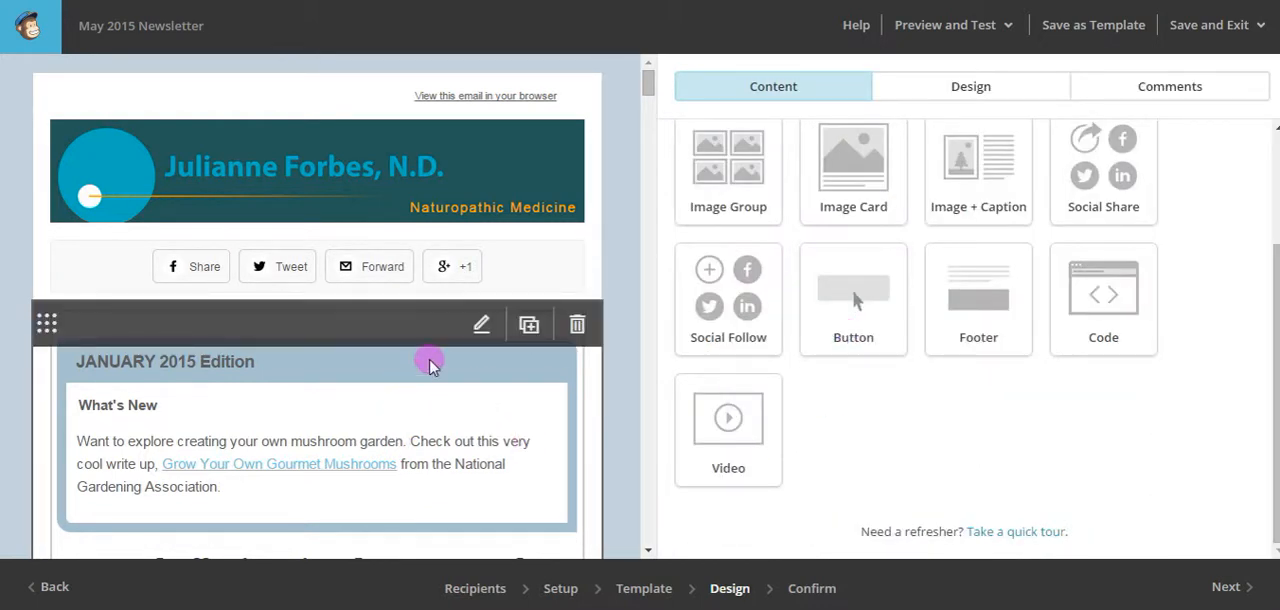
Look through the pasted newsletter's articles in the preview, then reopen its text block and examine the What's New section and article content.
{"action": "scroll", "coordinate": [443, 408], "scroll_direction": "down", "scroll_amount": 1}
{"action": "scroll", "coordinate": [443, 408], "scroll_direction": "down", "scroll_amount": 12}
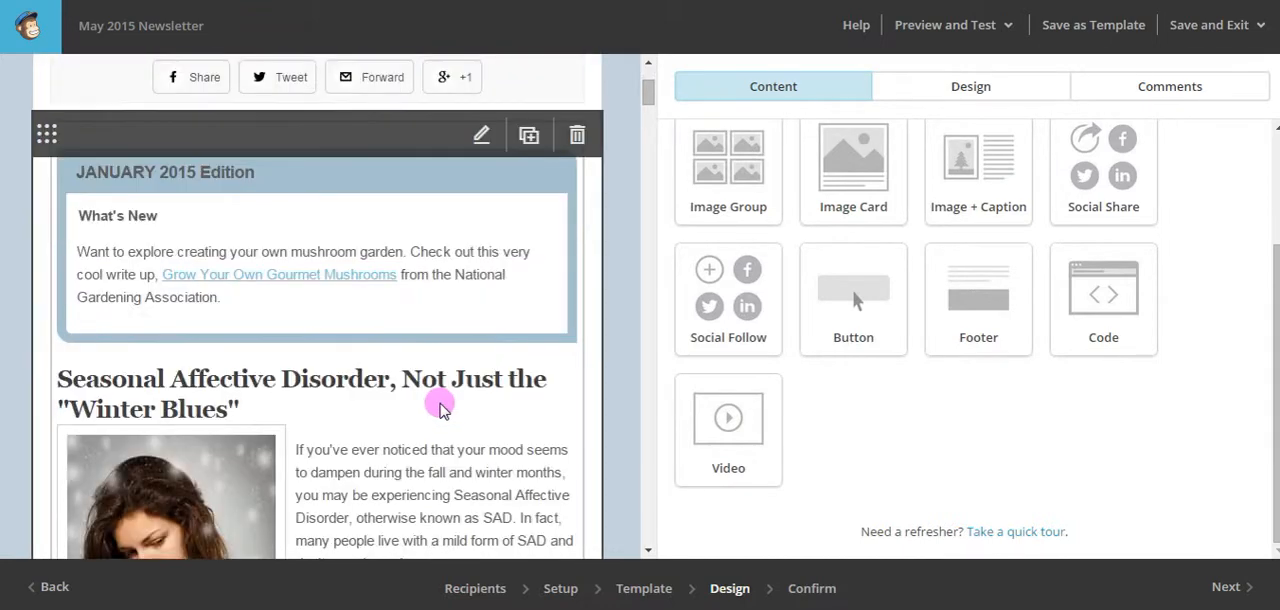
{"action": "scroll", "coordinate": [441, 400], "scroll_direction": "down", "scroll_amount": 12}
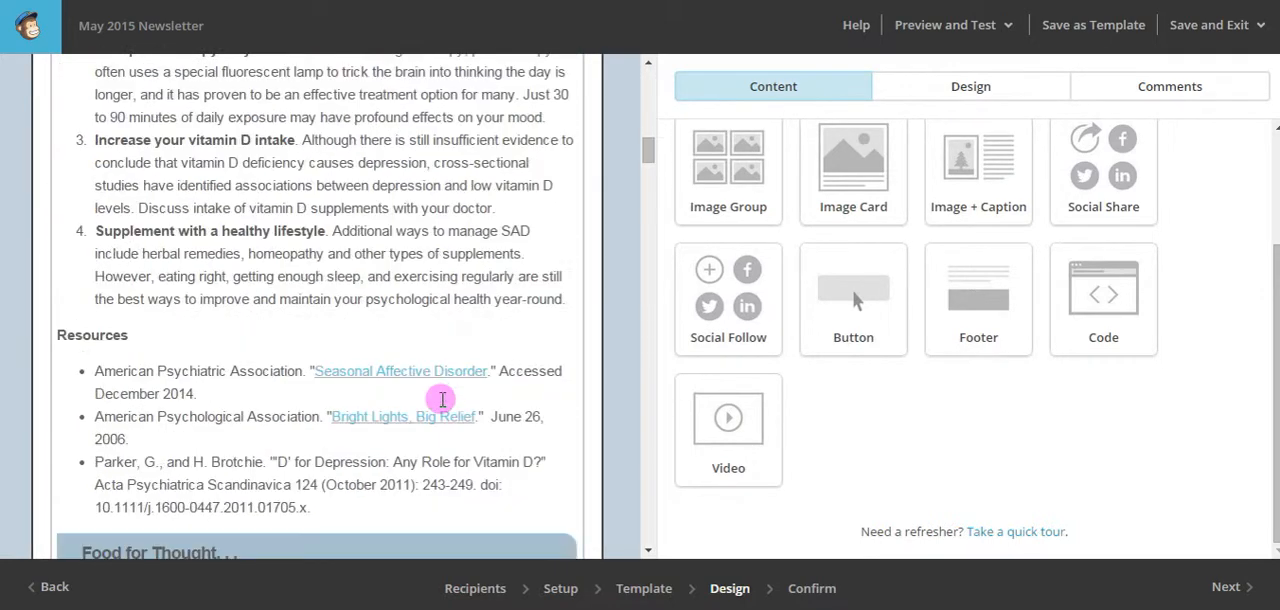
{"action": "scroll", "coordinate": [441, 400], "scroll_direction": "down", "scroll_amount": 10}
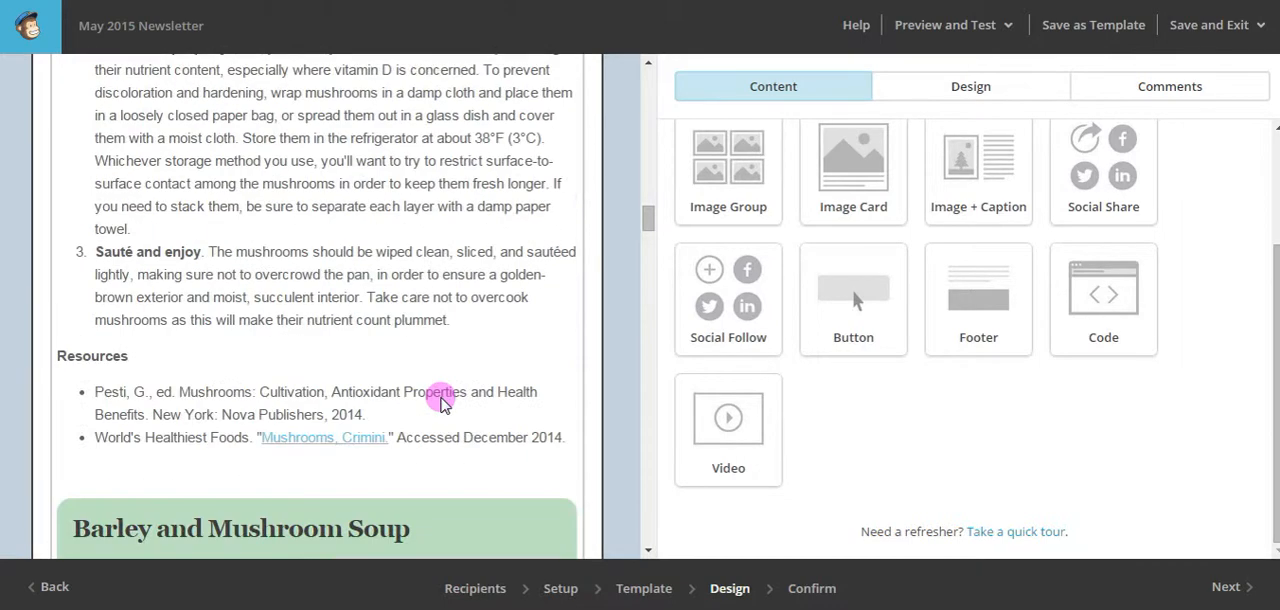
{"action": "scroll", "coordinate": [480, 350], "scroll_direction": "down", "scroll_amount": 3}
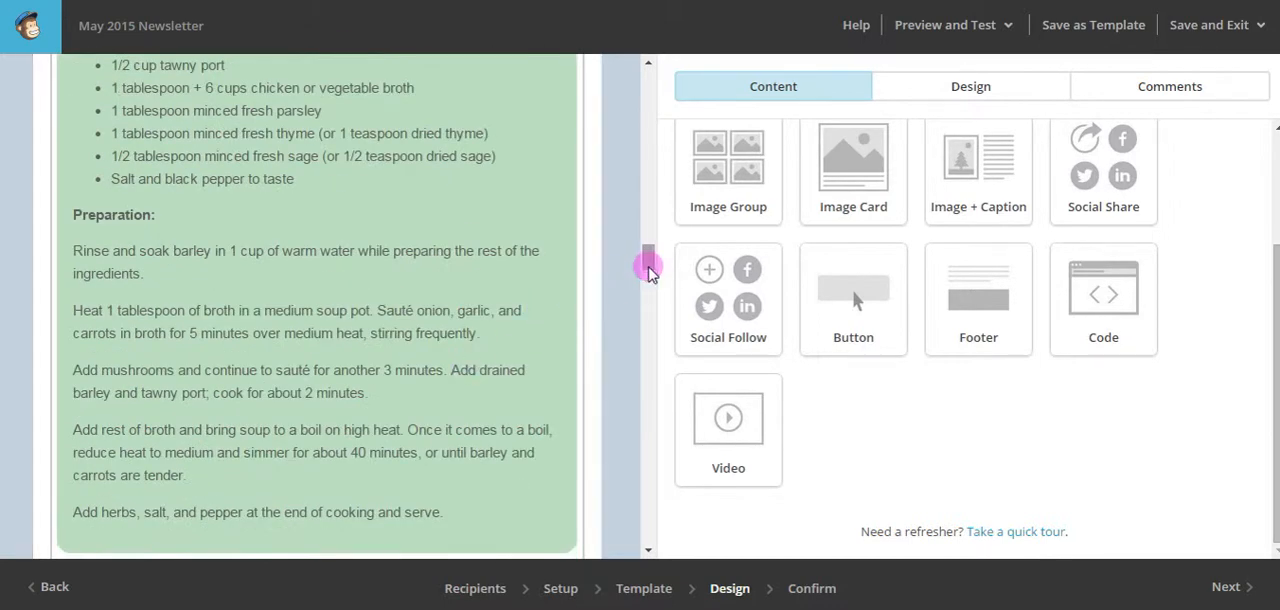
{"action": "left_click_drag", "start_coordinate": [646, 263], "coordinate": [650, 75]}
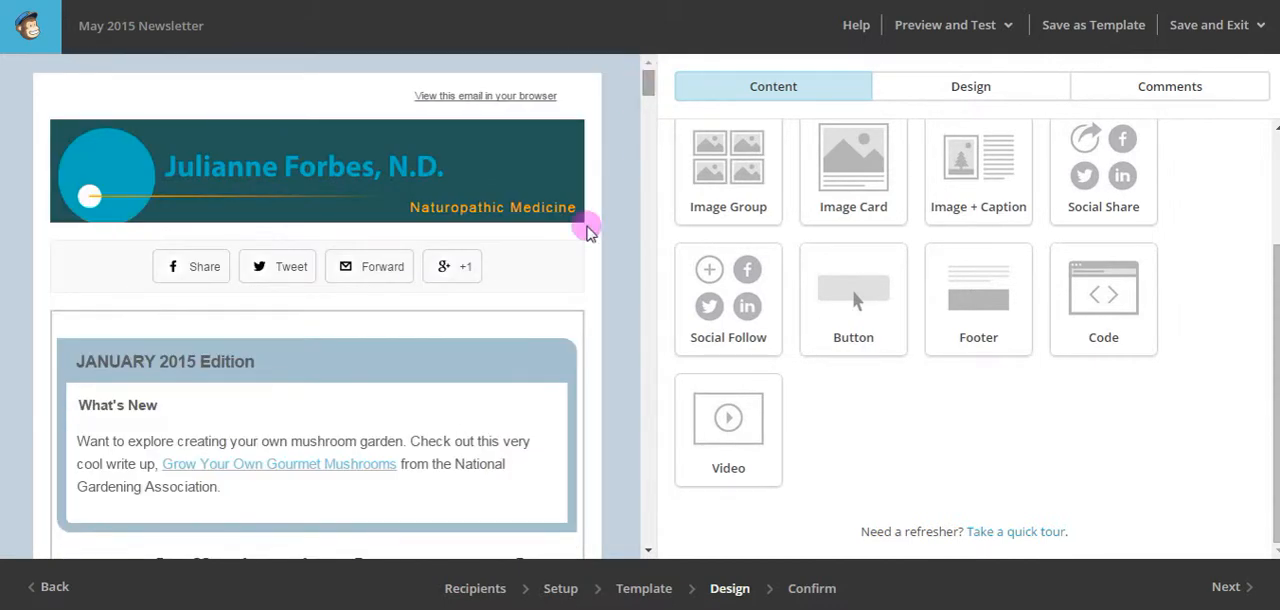
{"action": "left_click", "coordinate": [437, 458]}
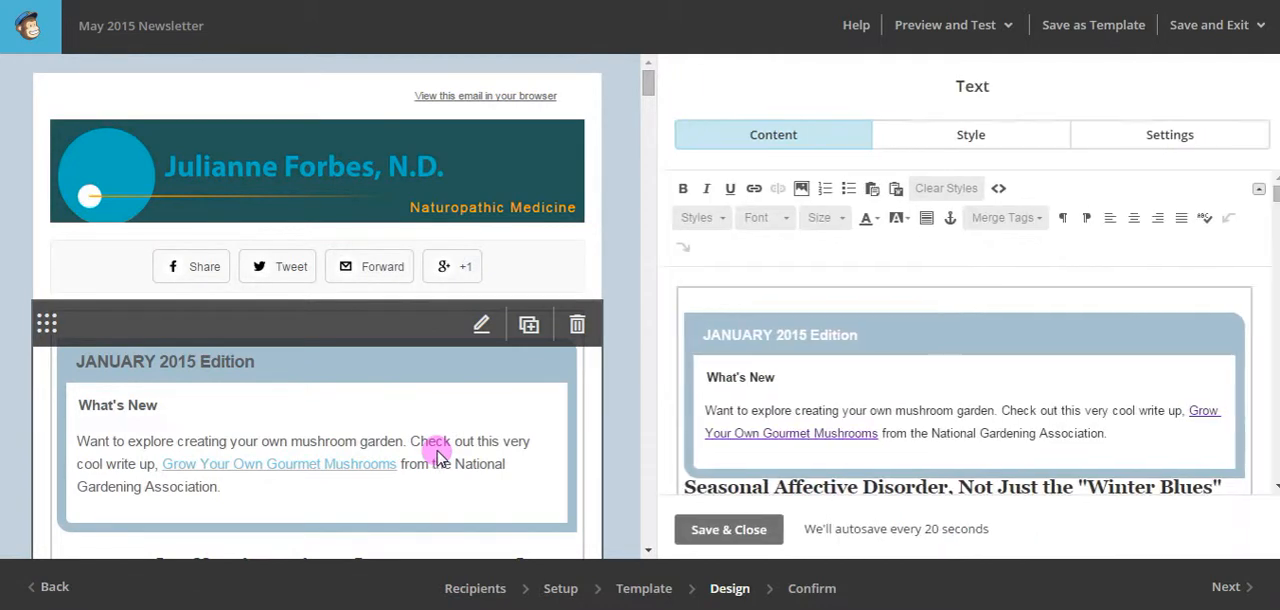
{"action": "left_click_drag", "start_coordinate": [1122, 432], "coordinate": [705, 377]}
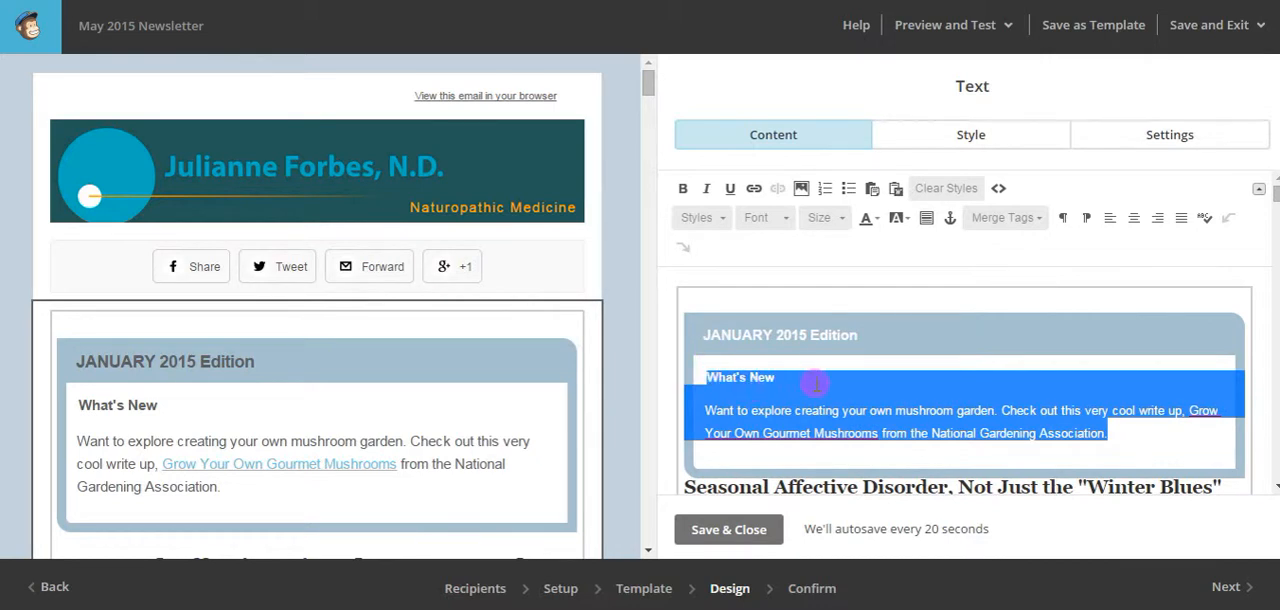
{"action": "left_click", "coordinate": [849, 400]}
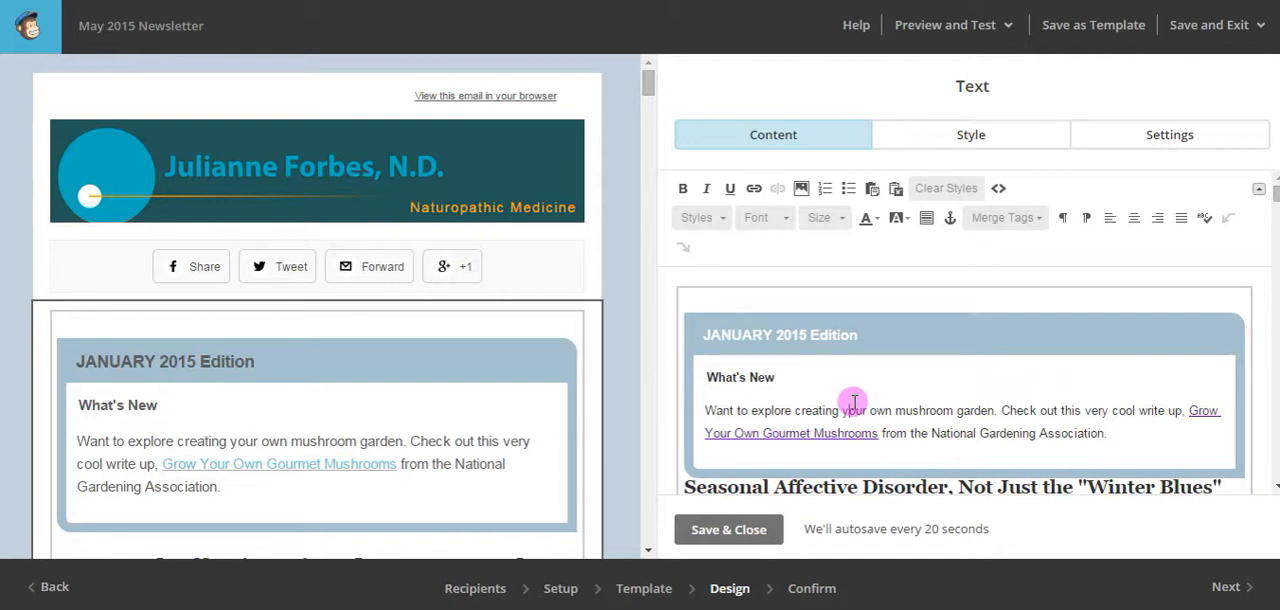
{"action": "mouse_move", "coordinate": [549, 297]}
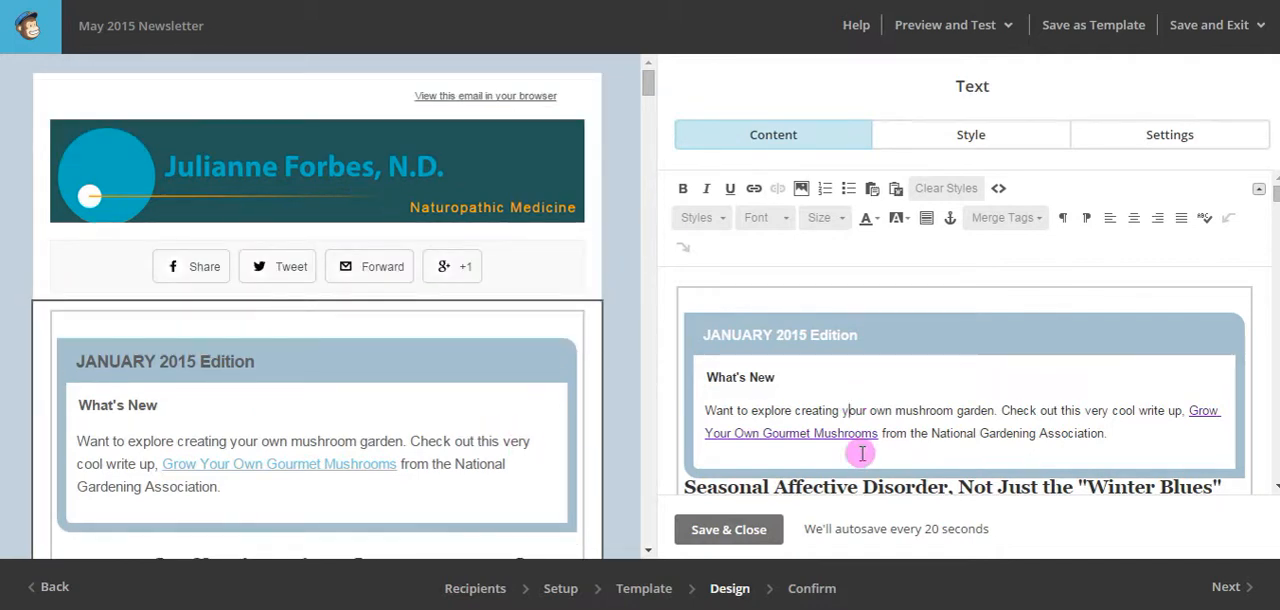
{"action": "scroll", "coordinate": [962, 425], "scroll_direction": "down", "scroll_amount": 5}
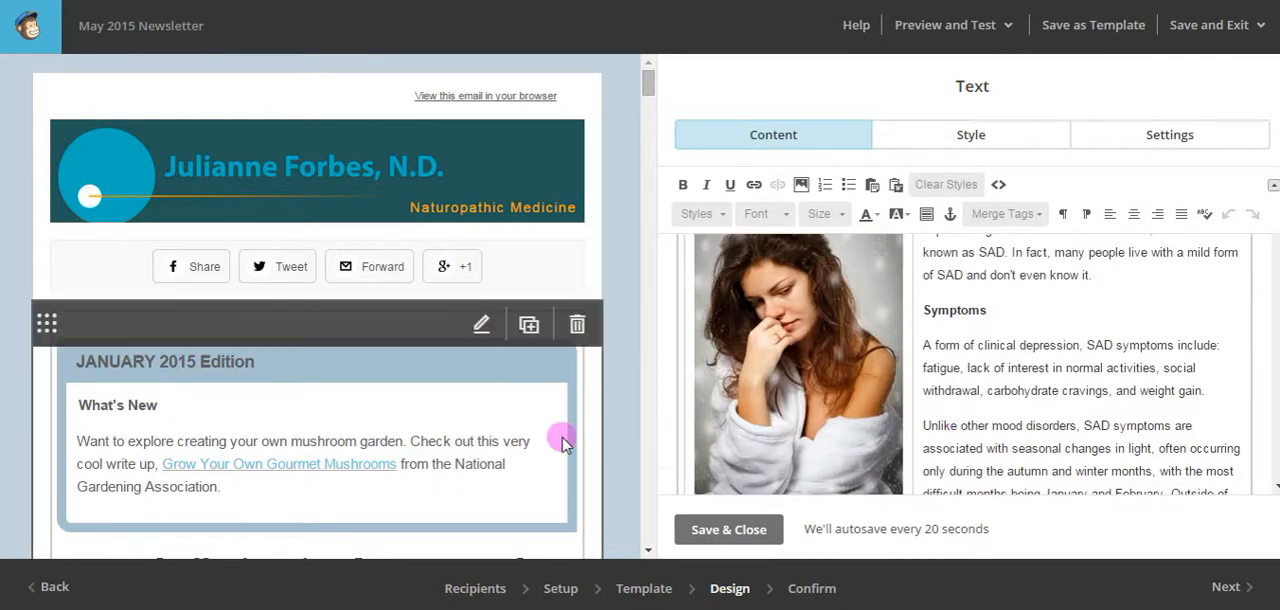
Examine the Seasonal Affective Disorder article in the preview and highlight the What's New paragraph about mushroom gardens in the text editor.
{"action": "scroll", "coordinate": [520, 434], "scroll_direction": "down", "scroll_amount": 5}
{"action": "scroll", "coordinate": [521, 432], "scroll_direction": "down", "scroll_amount": 10}
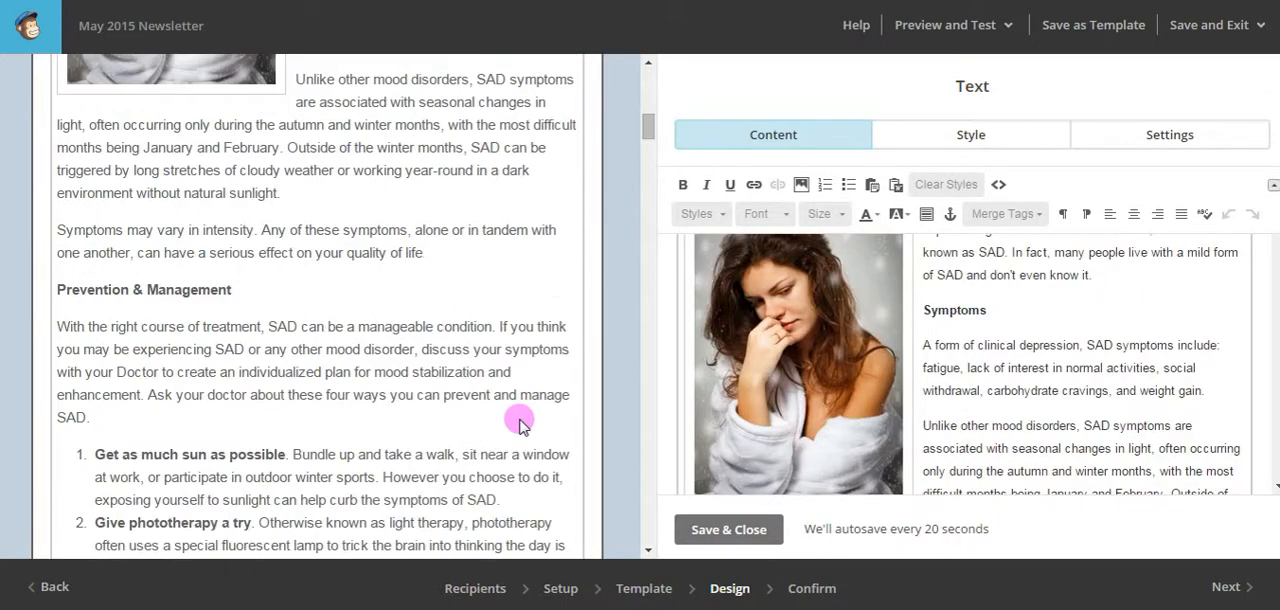
{"action": "scroll", "coordinate": [517, 400], "scroll_direction": "up", "scroll_amount": 7}
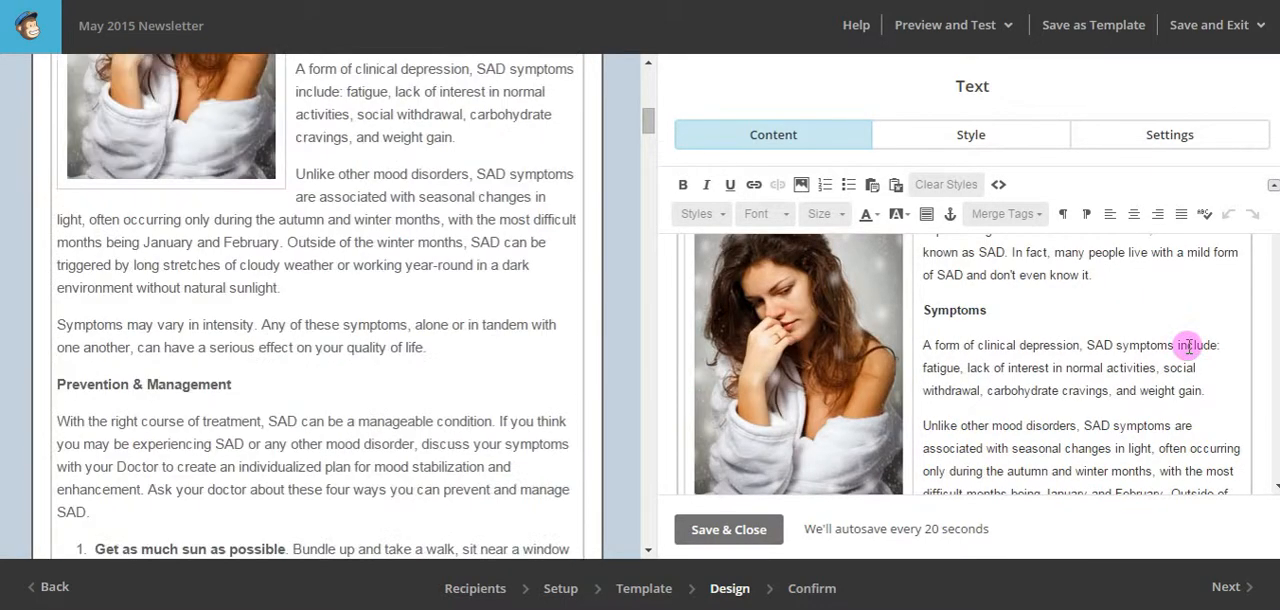
{"action": "scroll", "coordinate": [1116, 344], "scroll_direction": "up", "scroll_amount": 5}
{"action": "scroll", "coordinate": [1116, 344], "scroll_direction": "down", "scroll_amount": 3}
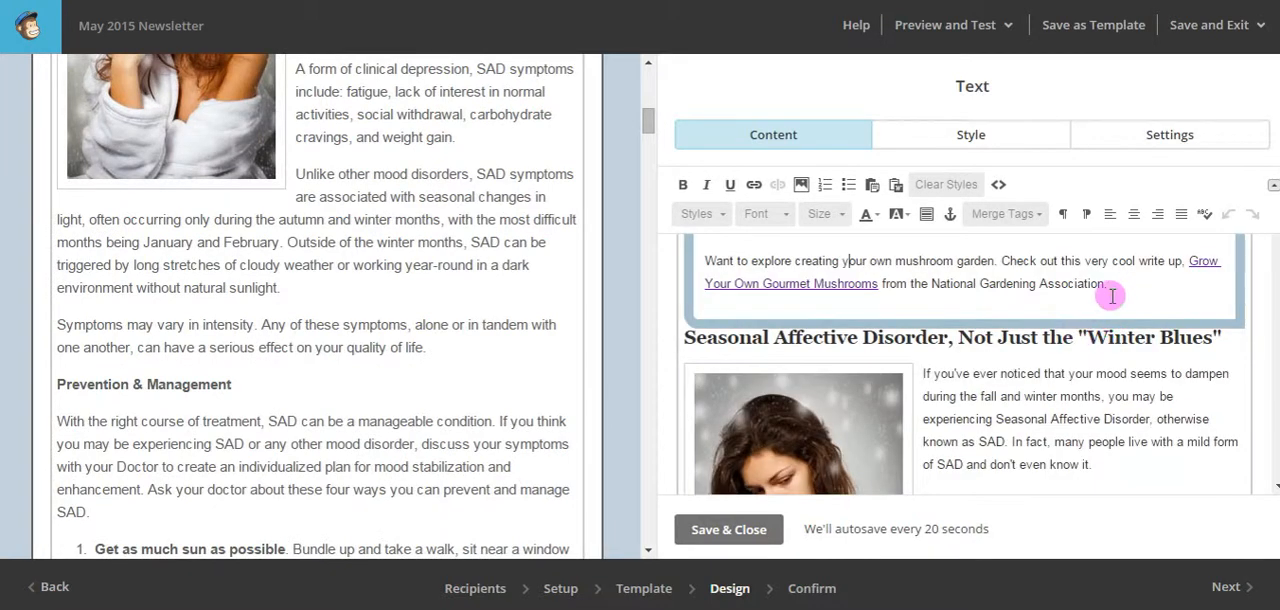
{"action": "left_click_drag", "start_coordinate": [1108, 285], "coordinate": [700, 252]}
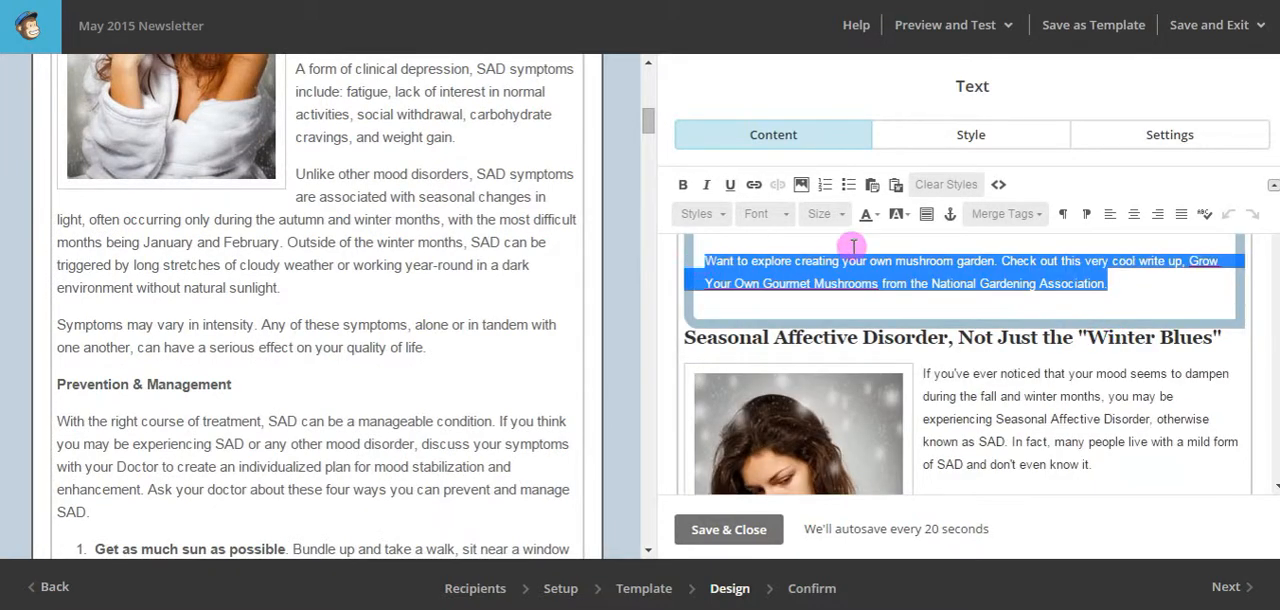
{"action": "scroll", "coordinate": [419, 389], "scroll_direction": "up", "scroll_amount": 4}
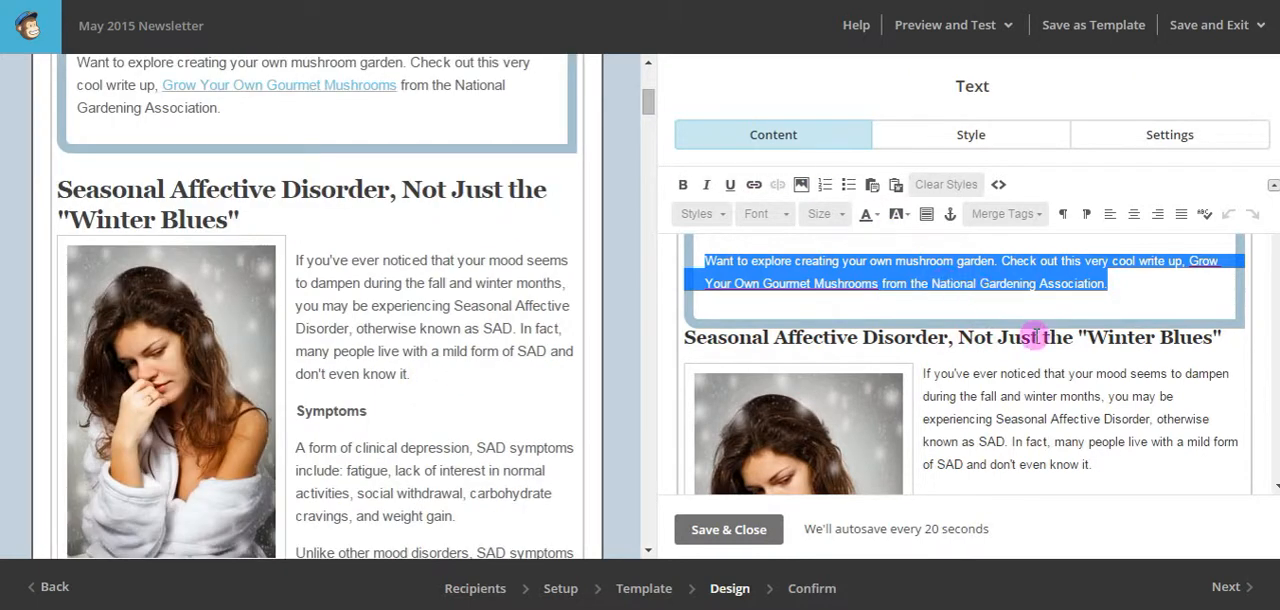
Save and close the text block, and continue to the Confirm stage to review the May 2015 Newsletter's pre-send checklist.
{"action": "left_click", "coordinate": [743, 529]}
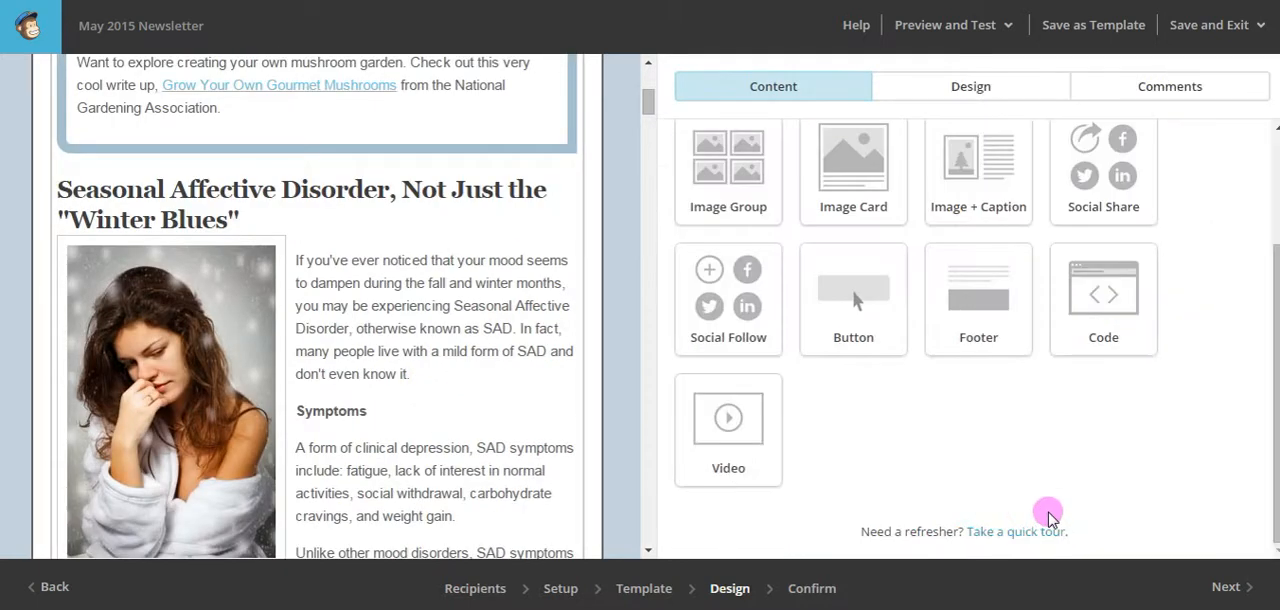
{"action": "left_click", "coordinate": [1232, 587]}
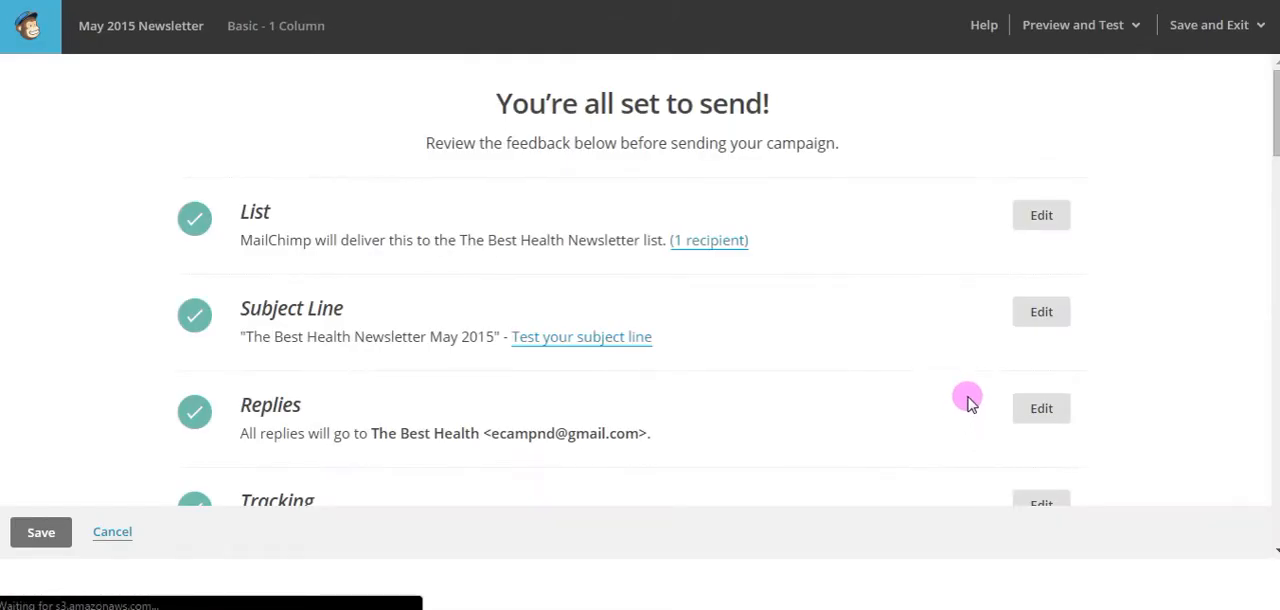
{"action": "scroll", "coordinate": [1183, 378], "scroll_direction": "down", "scroll_amount": 5}
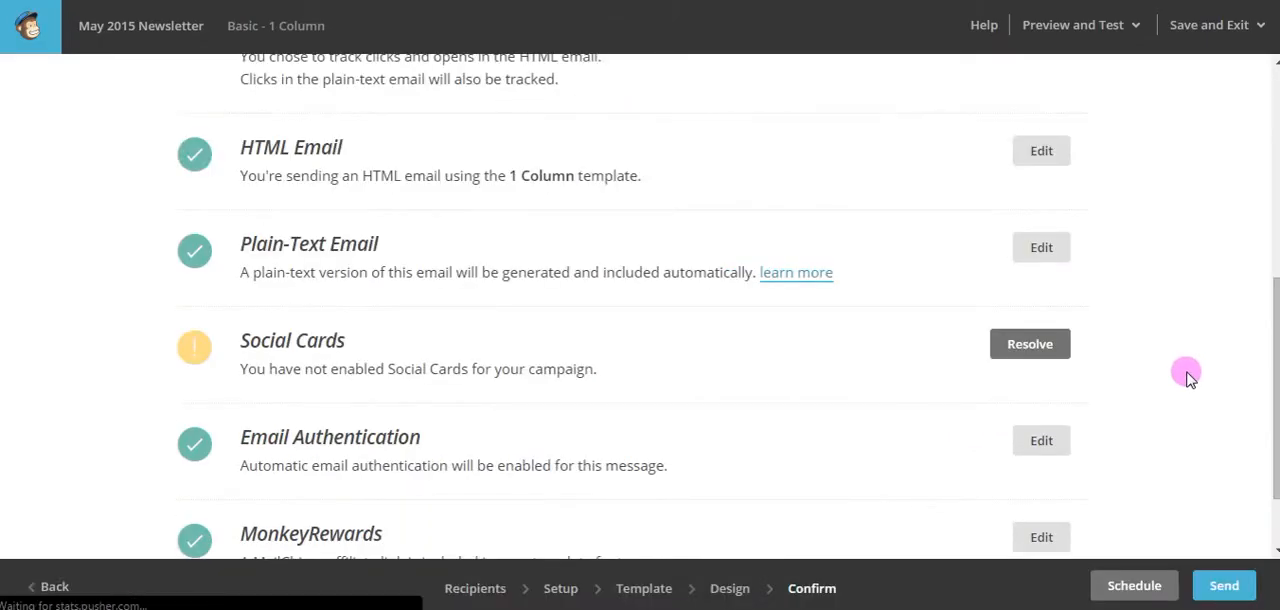